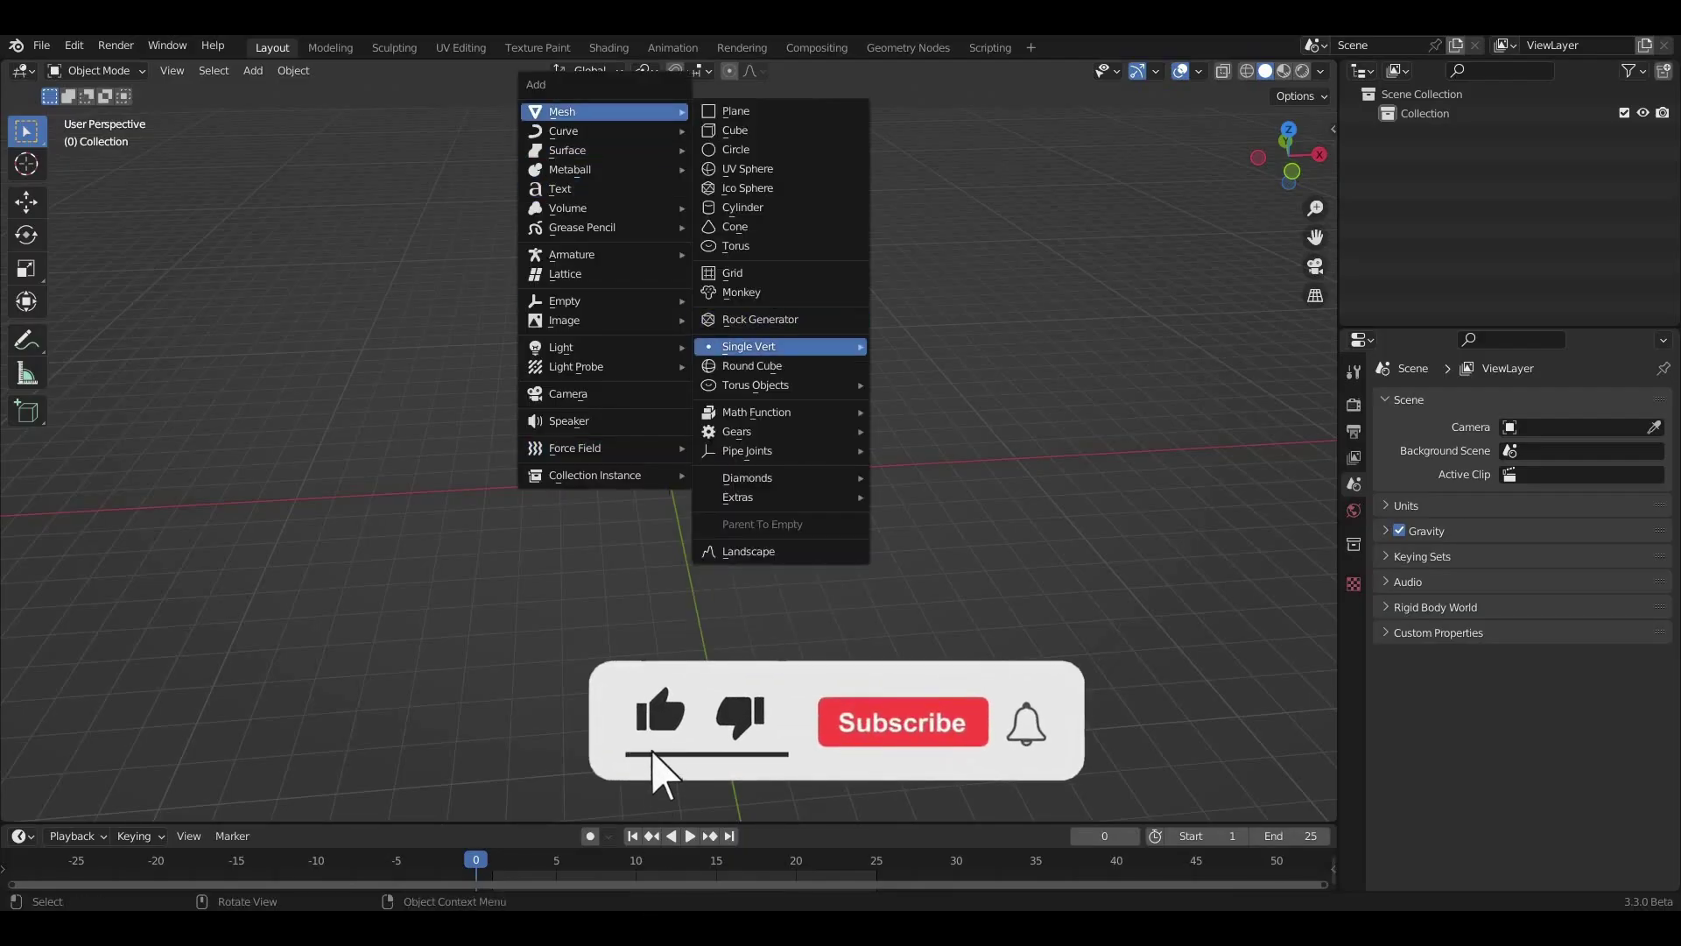
- Add a round cube at the origin with its radius set to 1
left_click(751, 365)
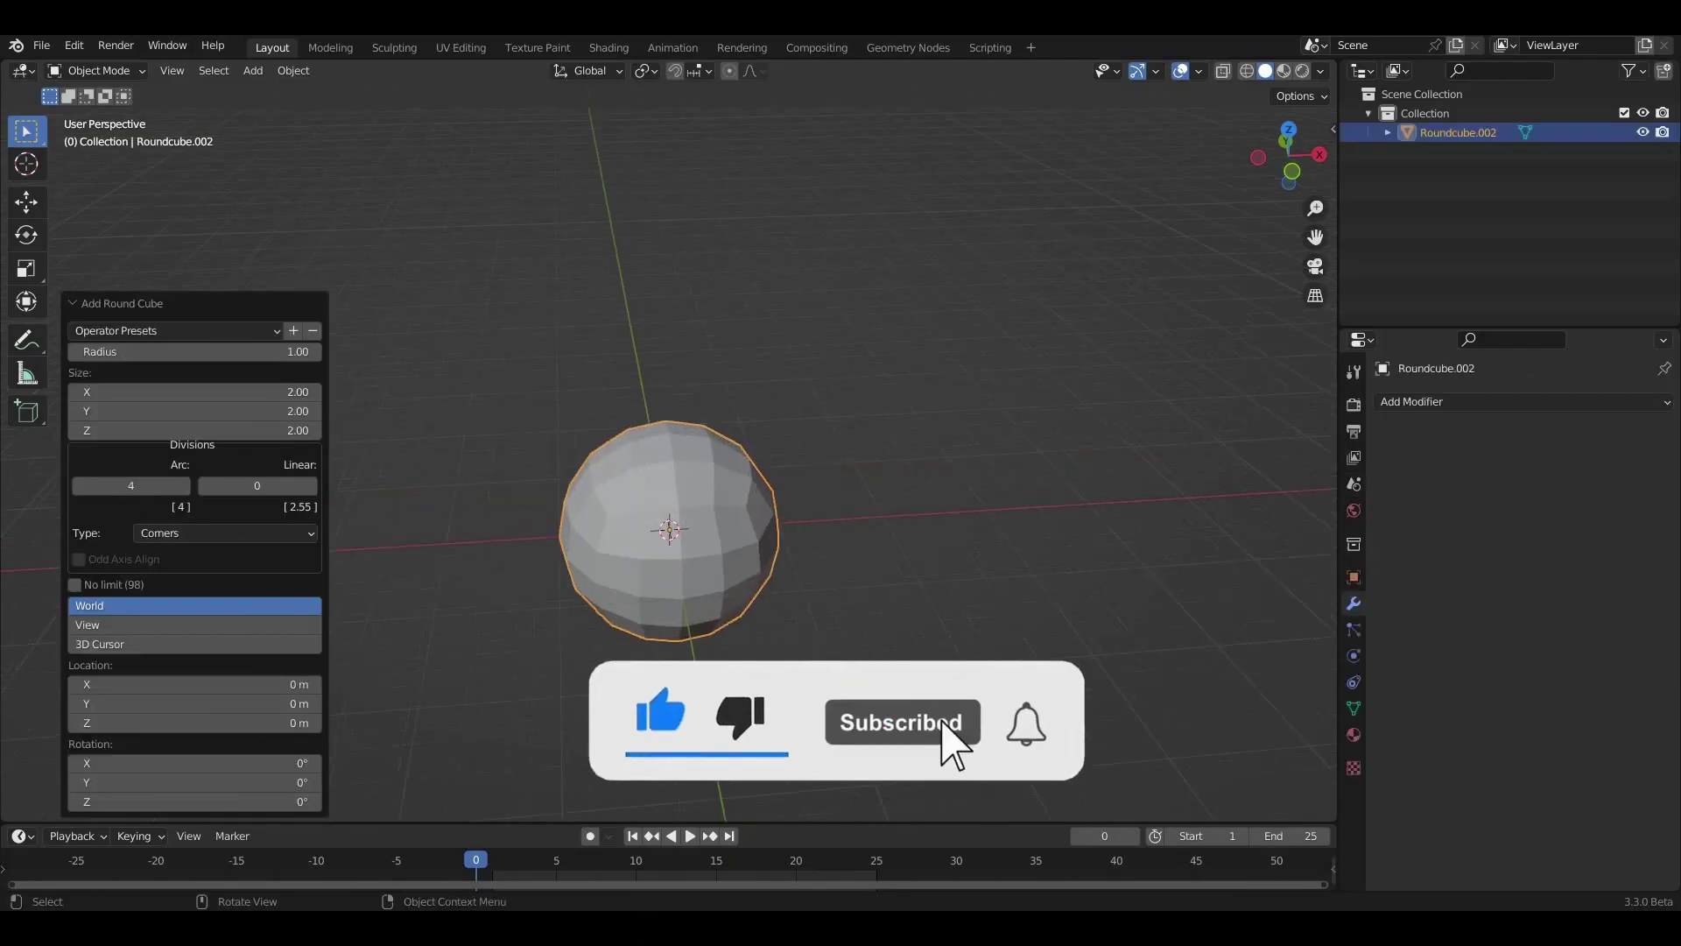
left_click_drag(158, 351, 227, 351)
left_click(192, 351)
type("1")
key("Return")
- Add a Displace modifier driven by a new Clouds texture
left_click(1523, 401)
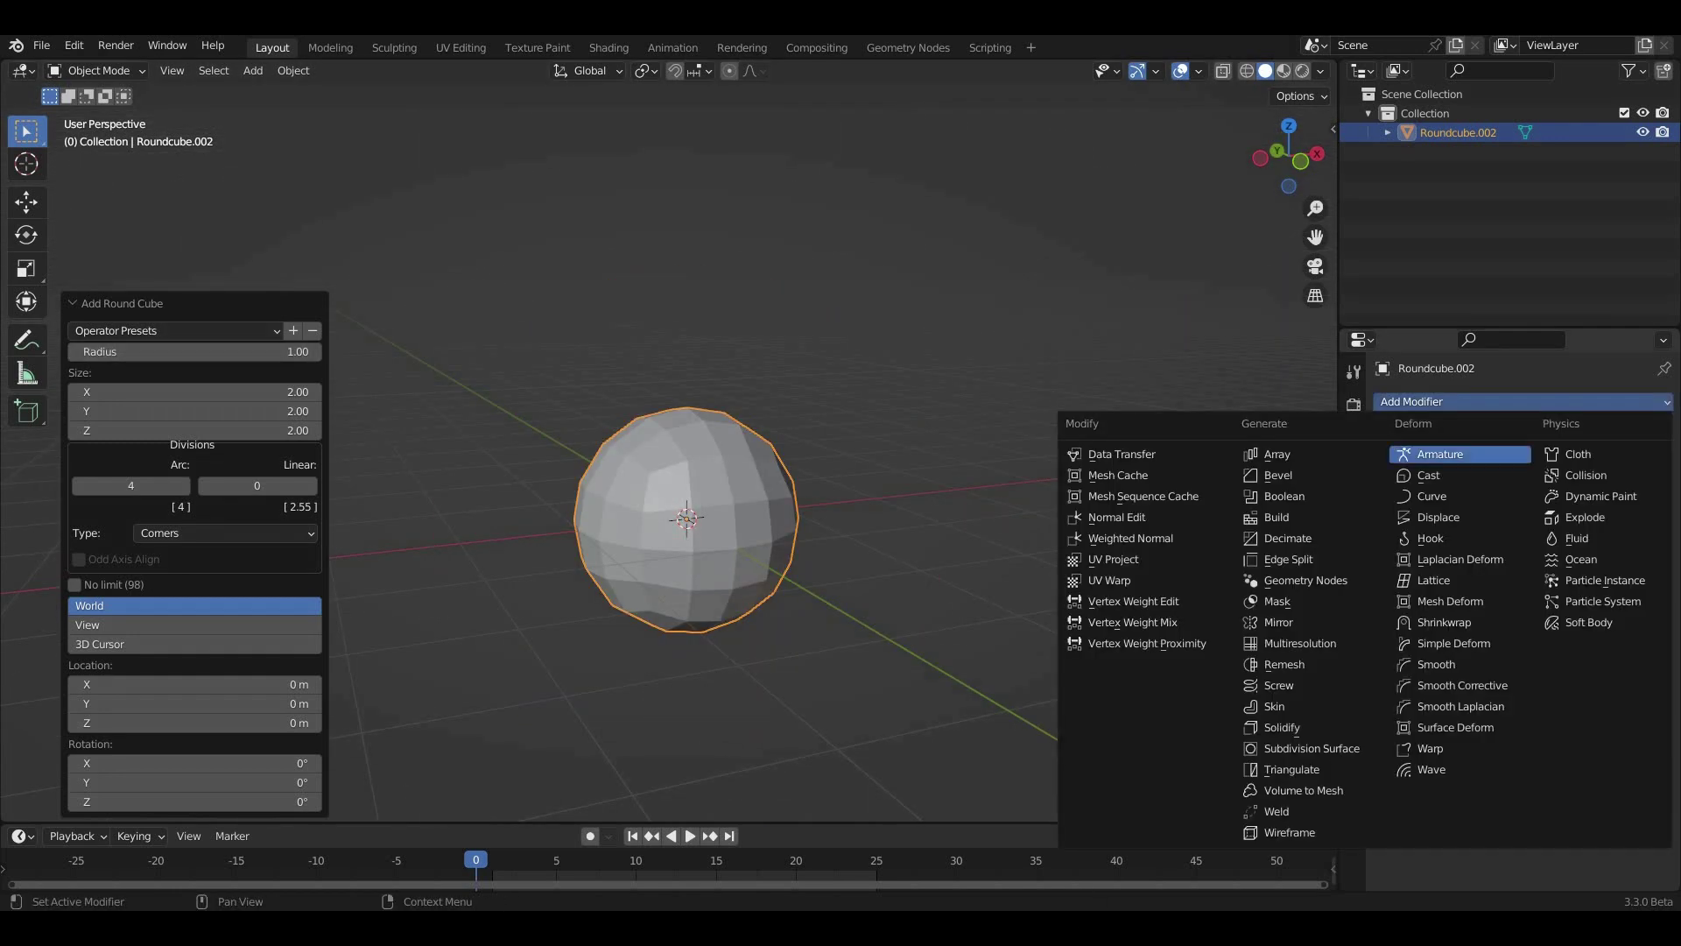
left_click(1439, 517)
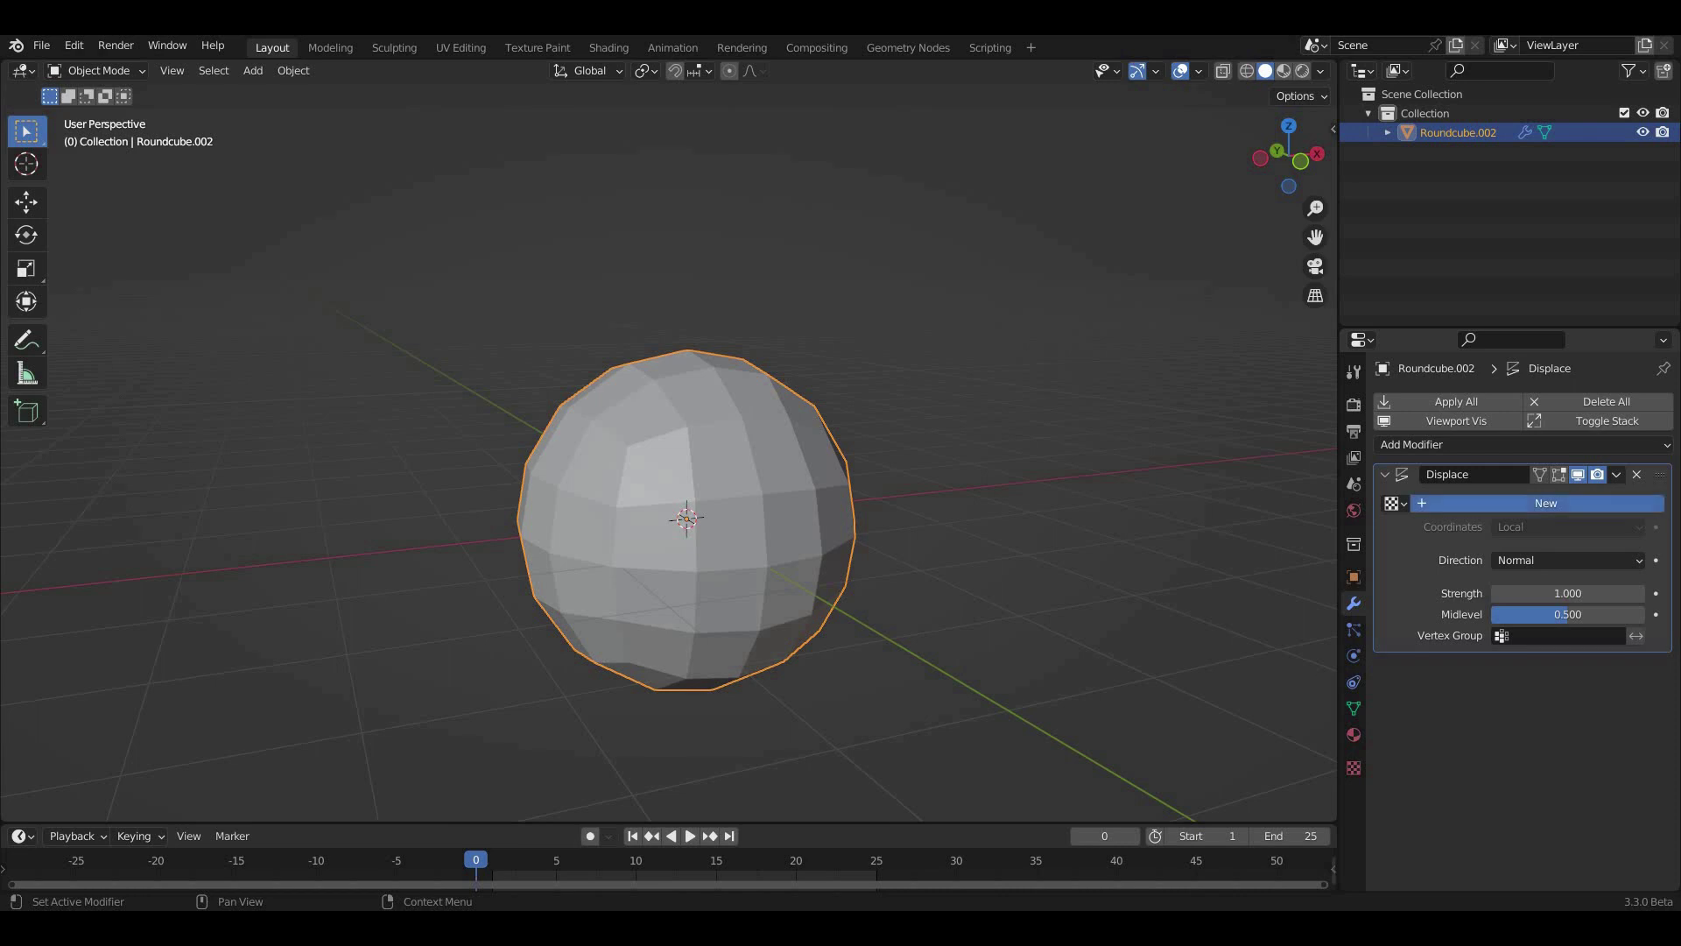
left_click(1546, 502)
left_click(1655, 502)
left_click(1554, 457)
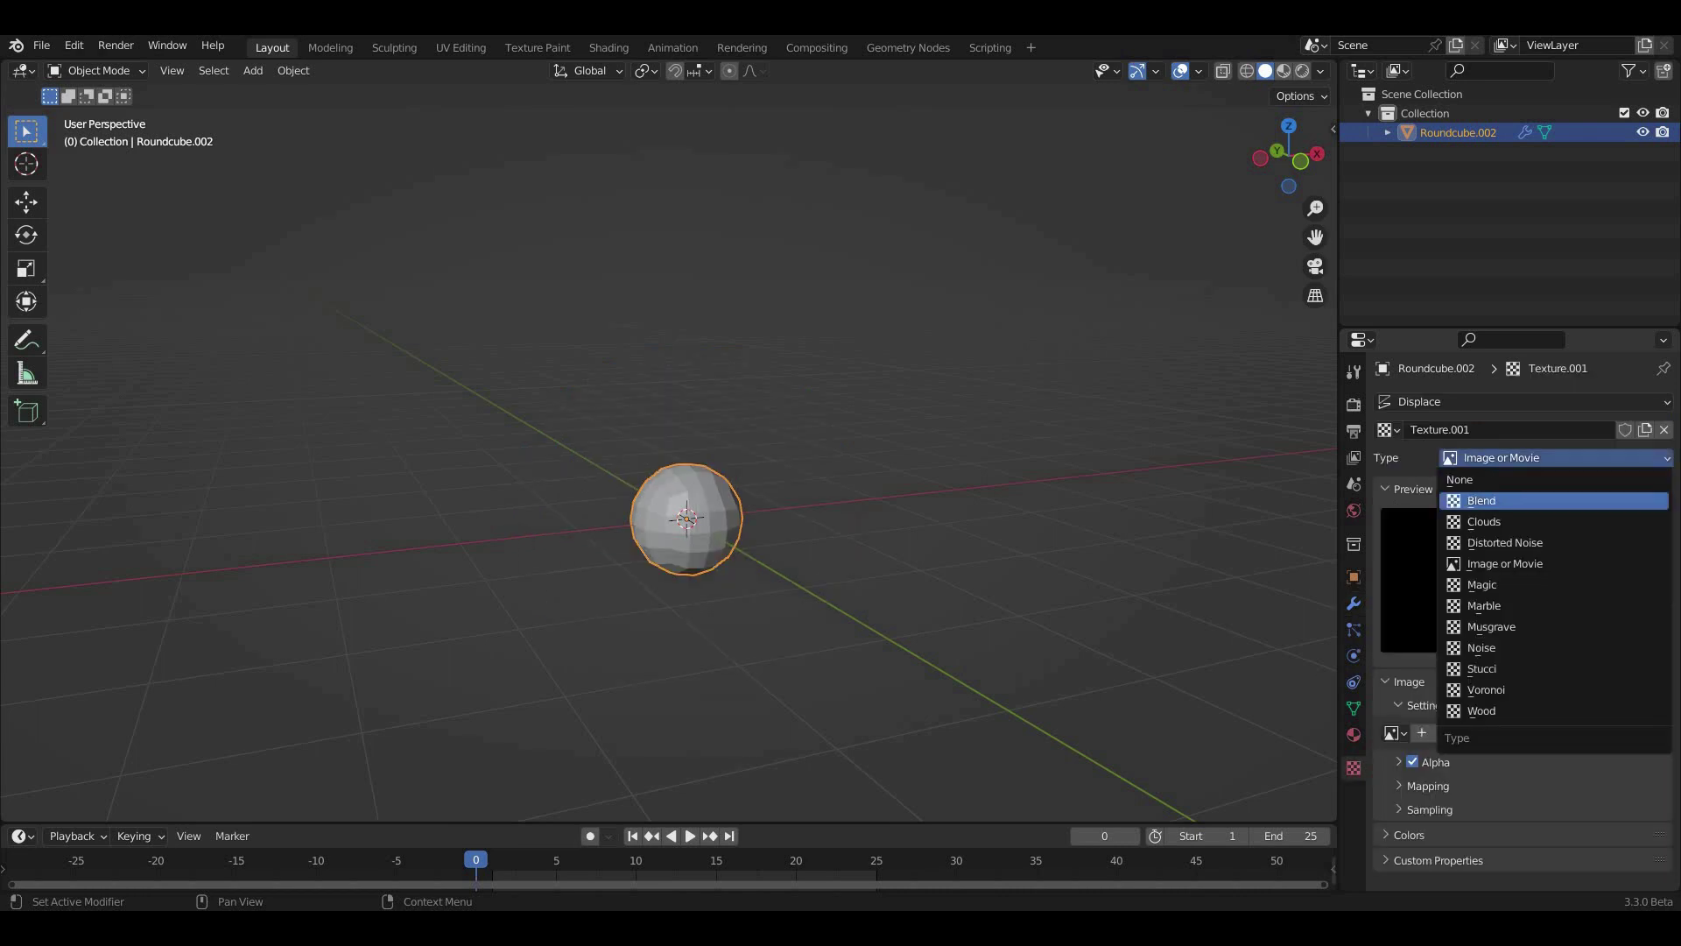
left_click(1484, 521)
left_click(1354, 603)
- Lower the Displace strength to 0.1
left_click(1567, 592)
key("BackSpace")
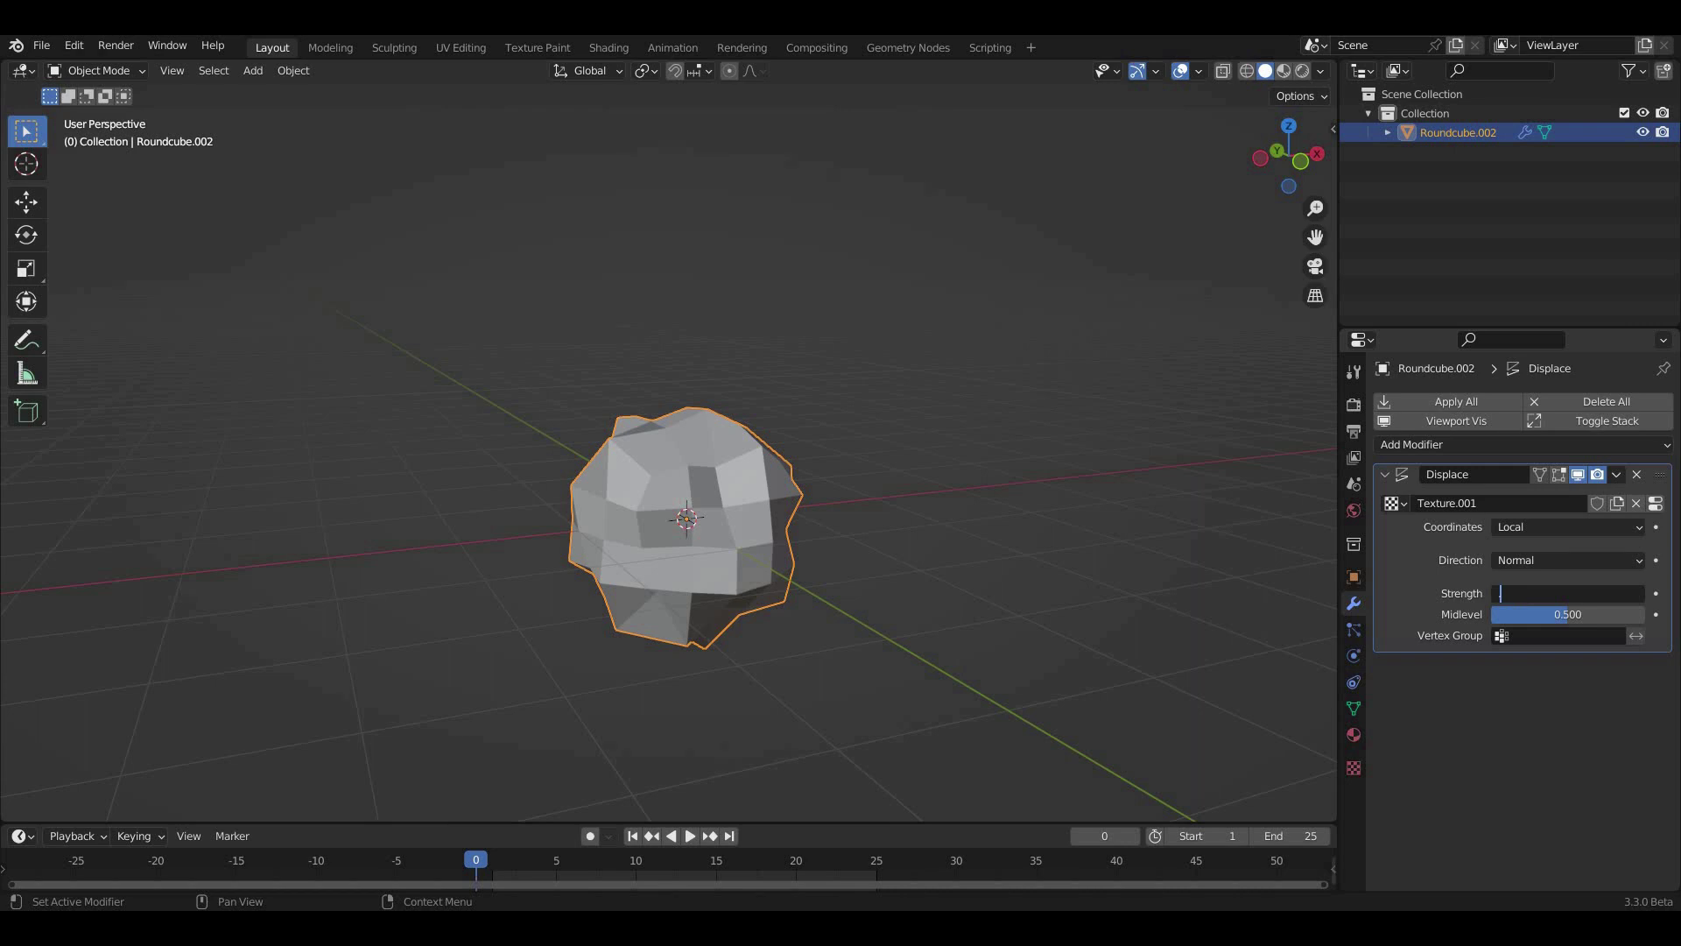
type("0.1")
key("Return")
left_click(1412, 444)
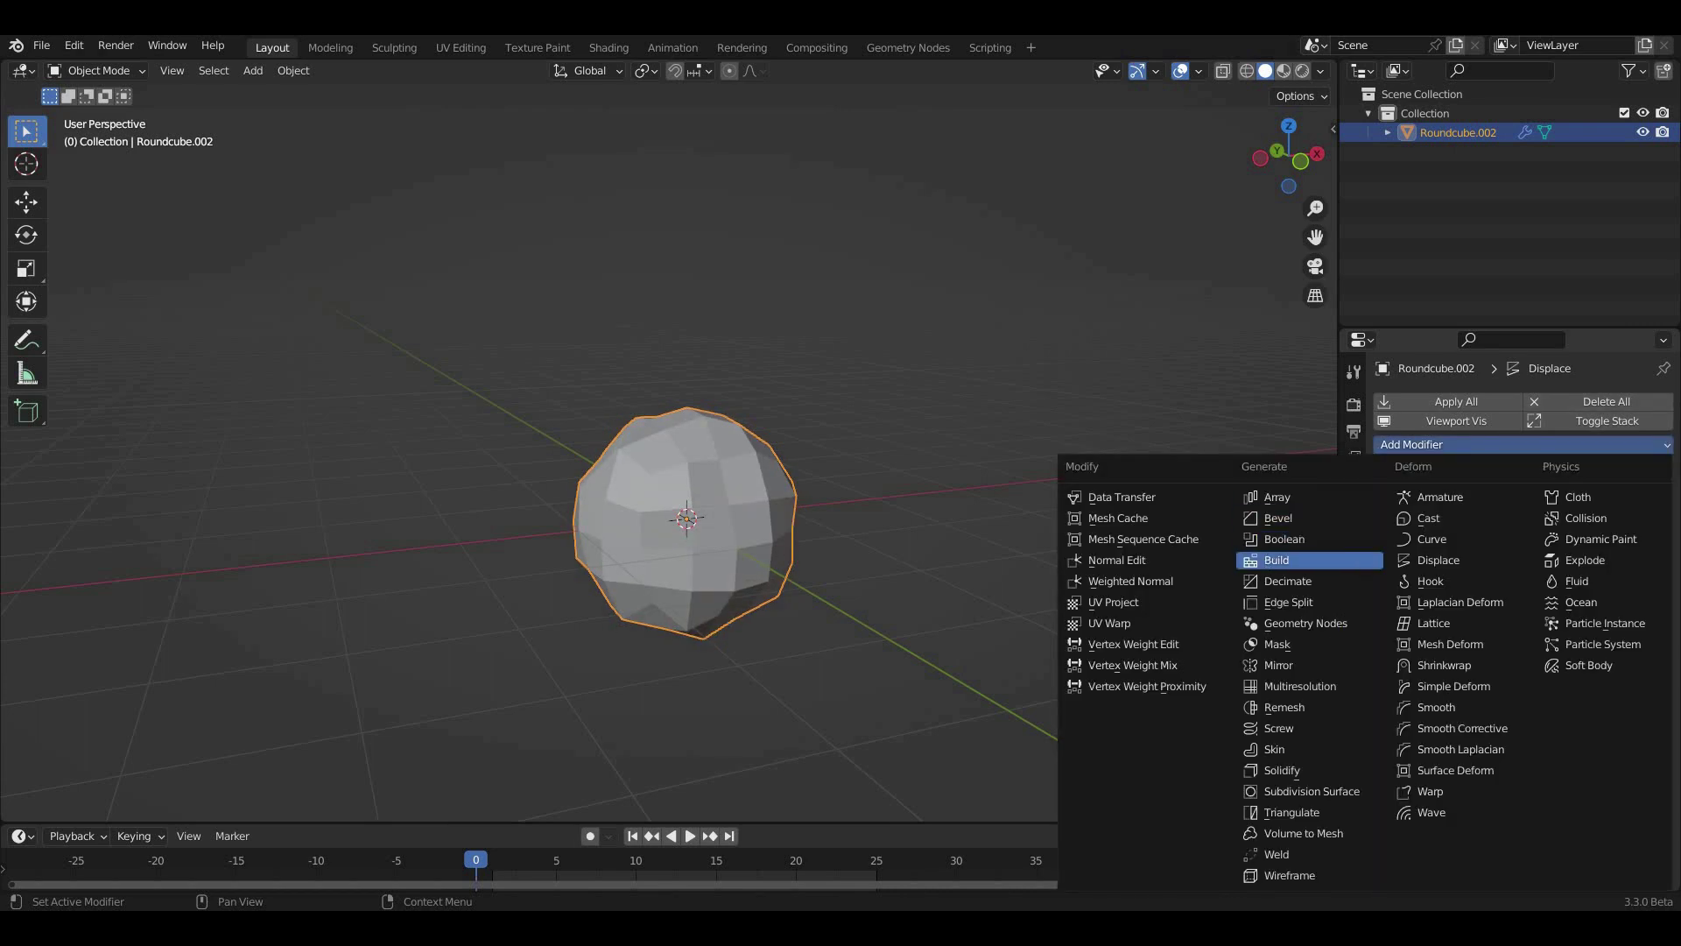
- Add a Planar Decimate modifier with a 40° angle limit and All Boundaries on
left_click(1288, 581)
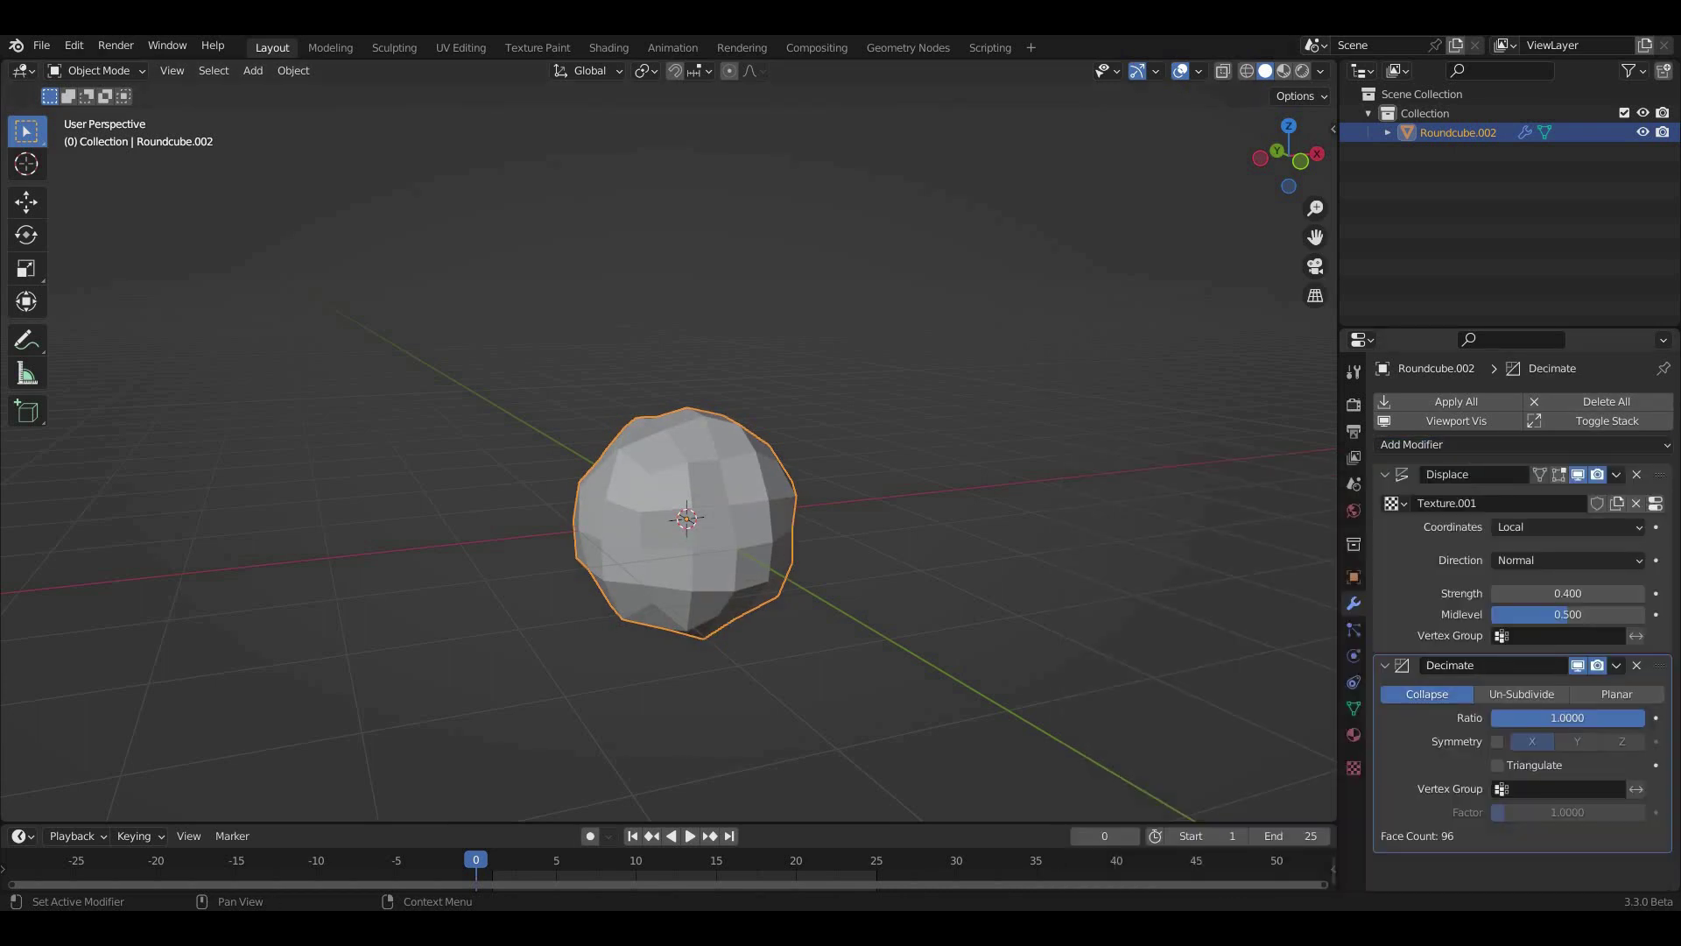
left_click(1616, 694)
left_click_drag(1567, 717, 1620, 717)
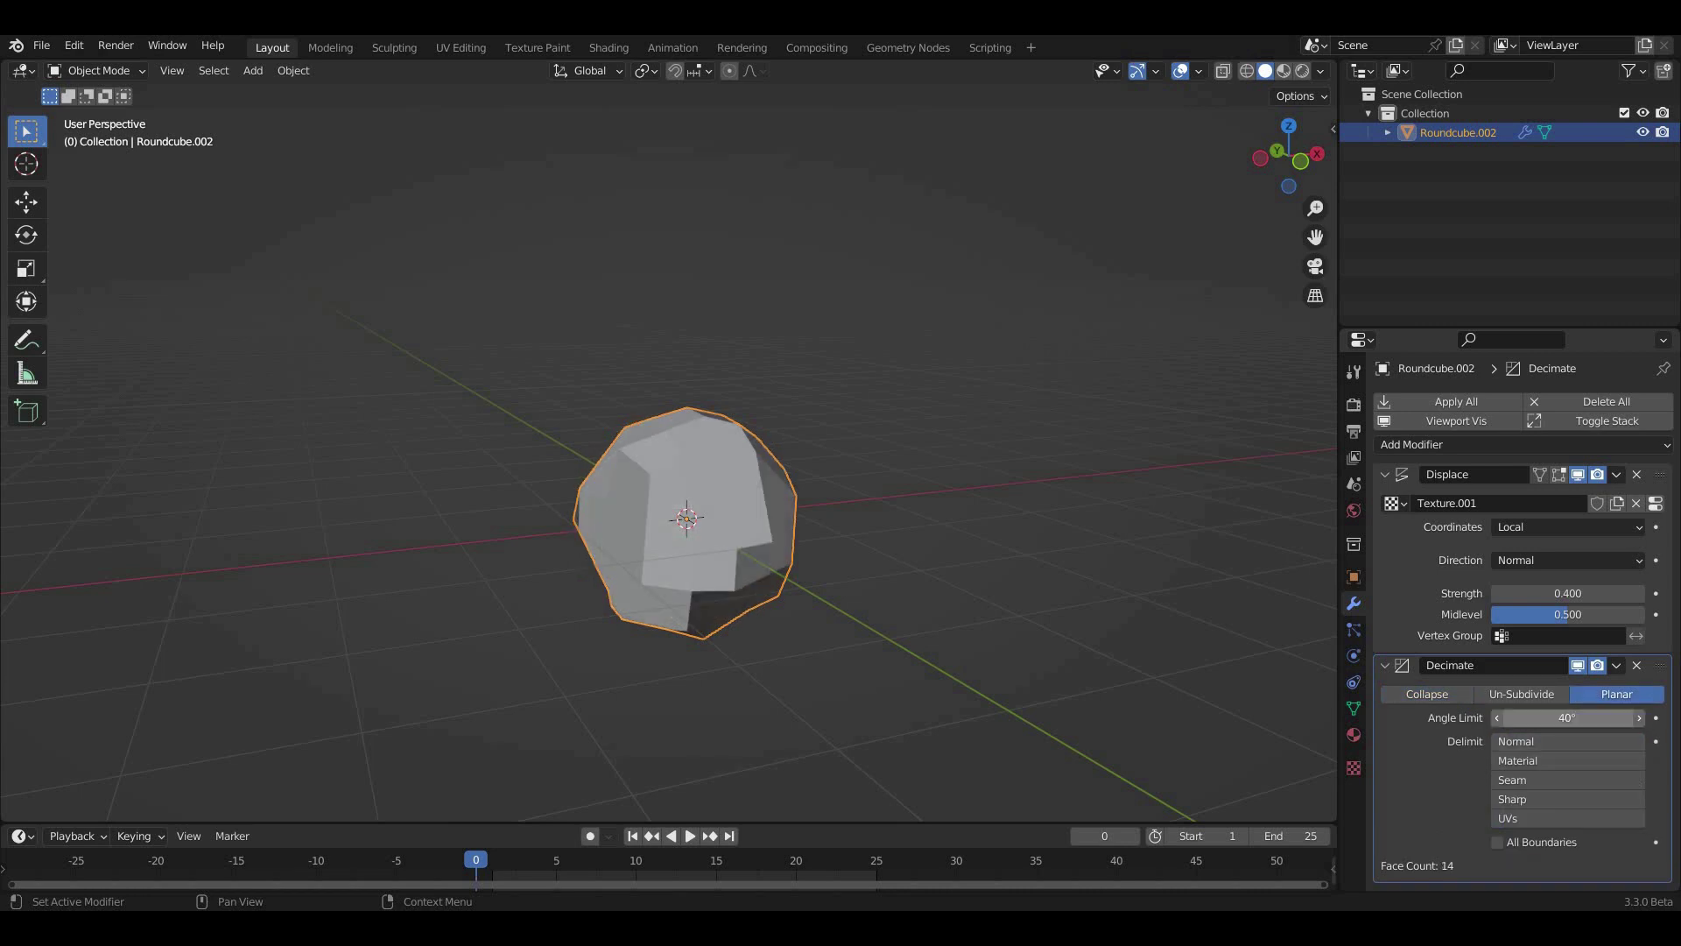
left_click(1497, 842)
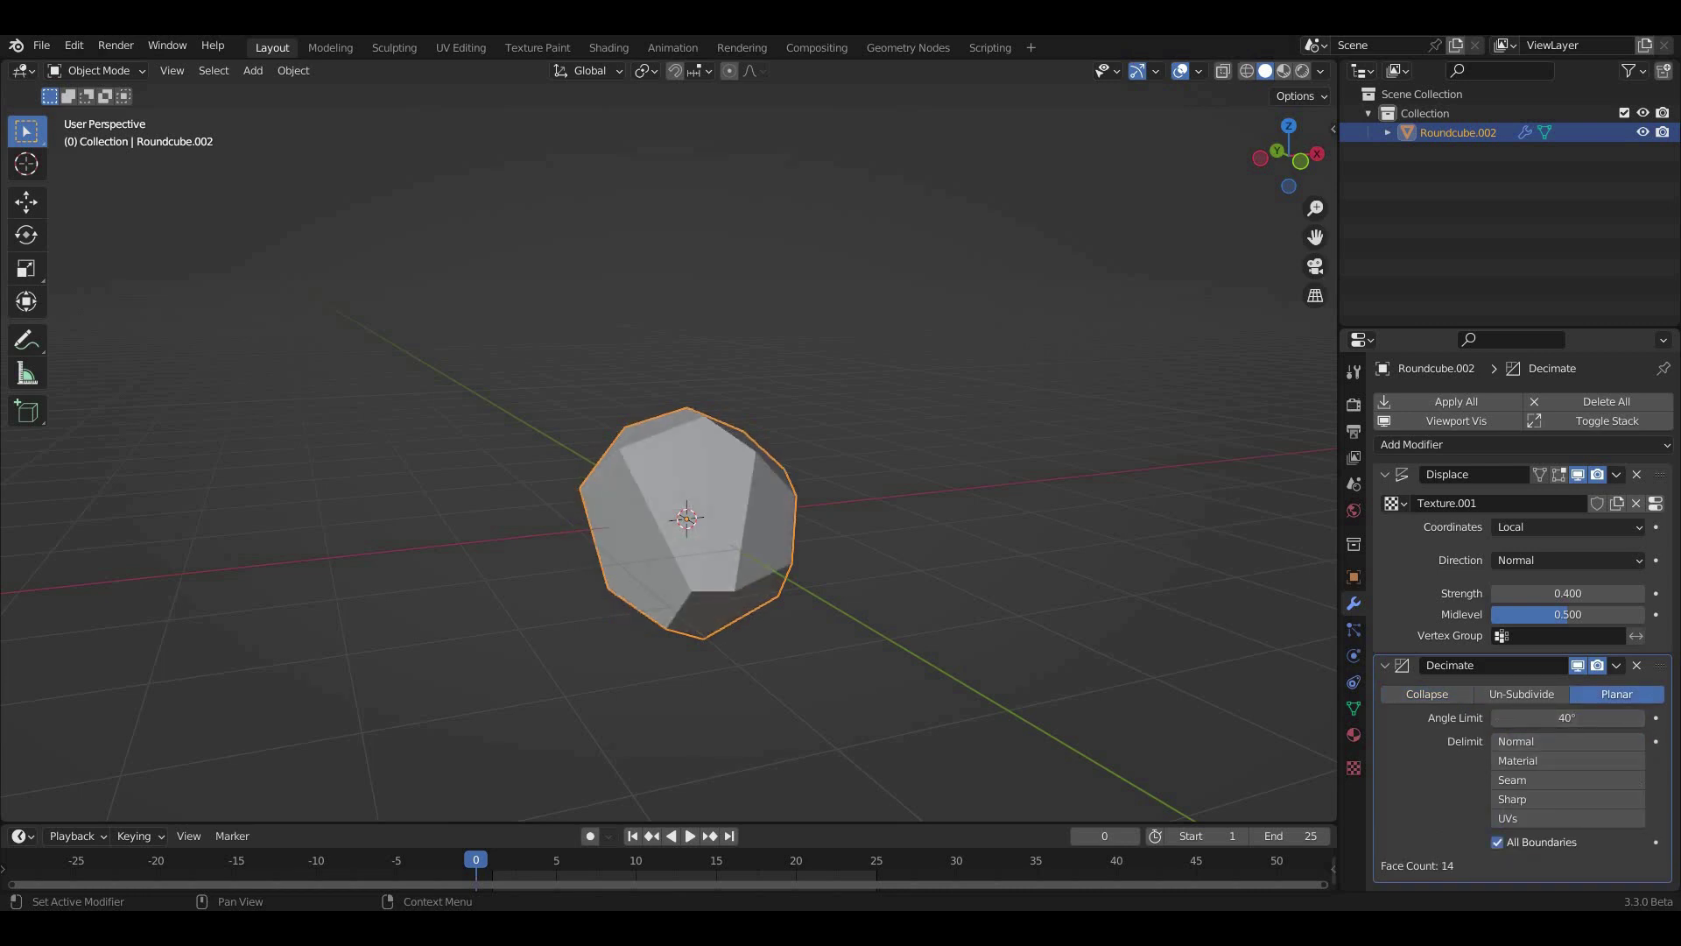
- Add a Smooth modifier with 15 repeats
left_click(1436, 444)
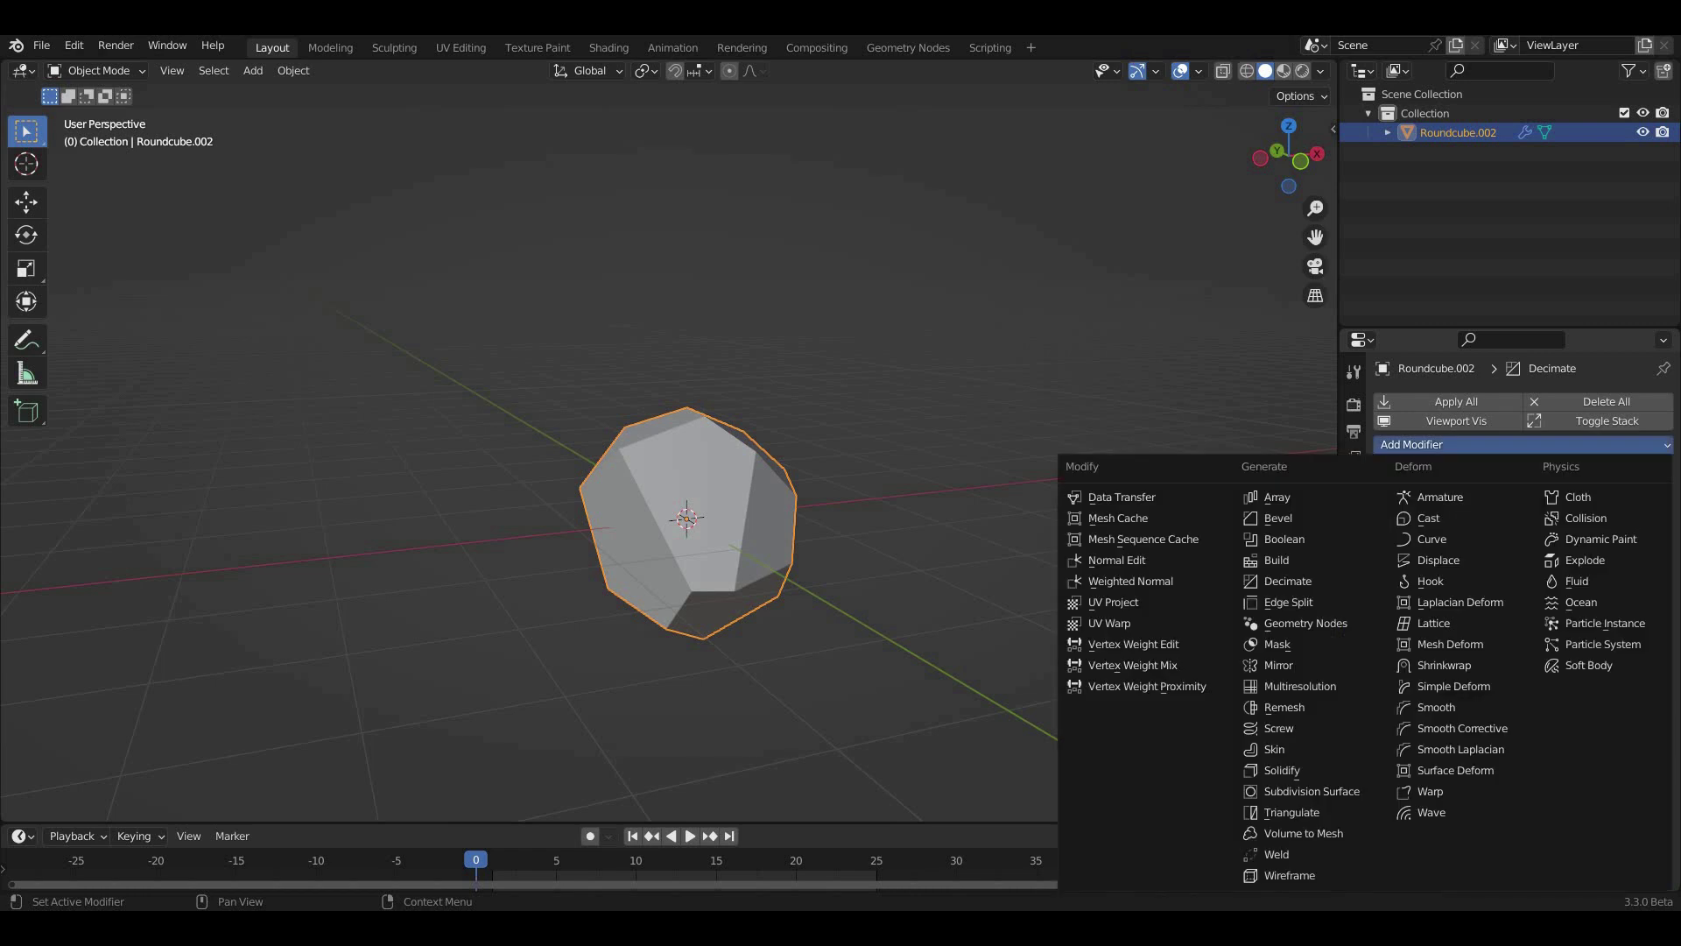
left_click(1436, 706)
scroll(1524, 701, "down", 3)
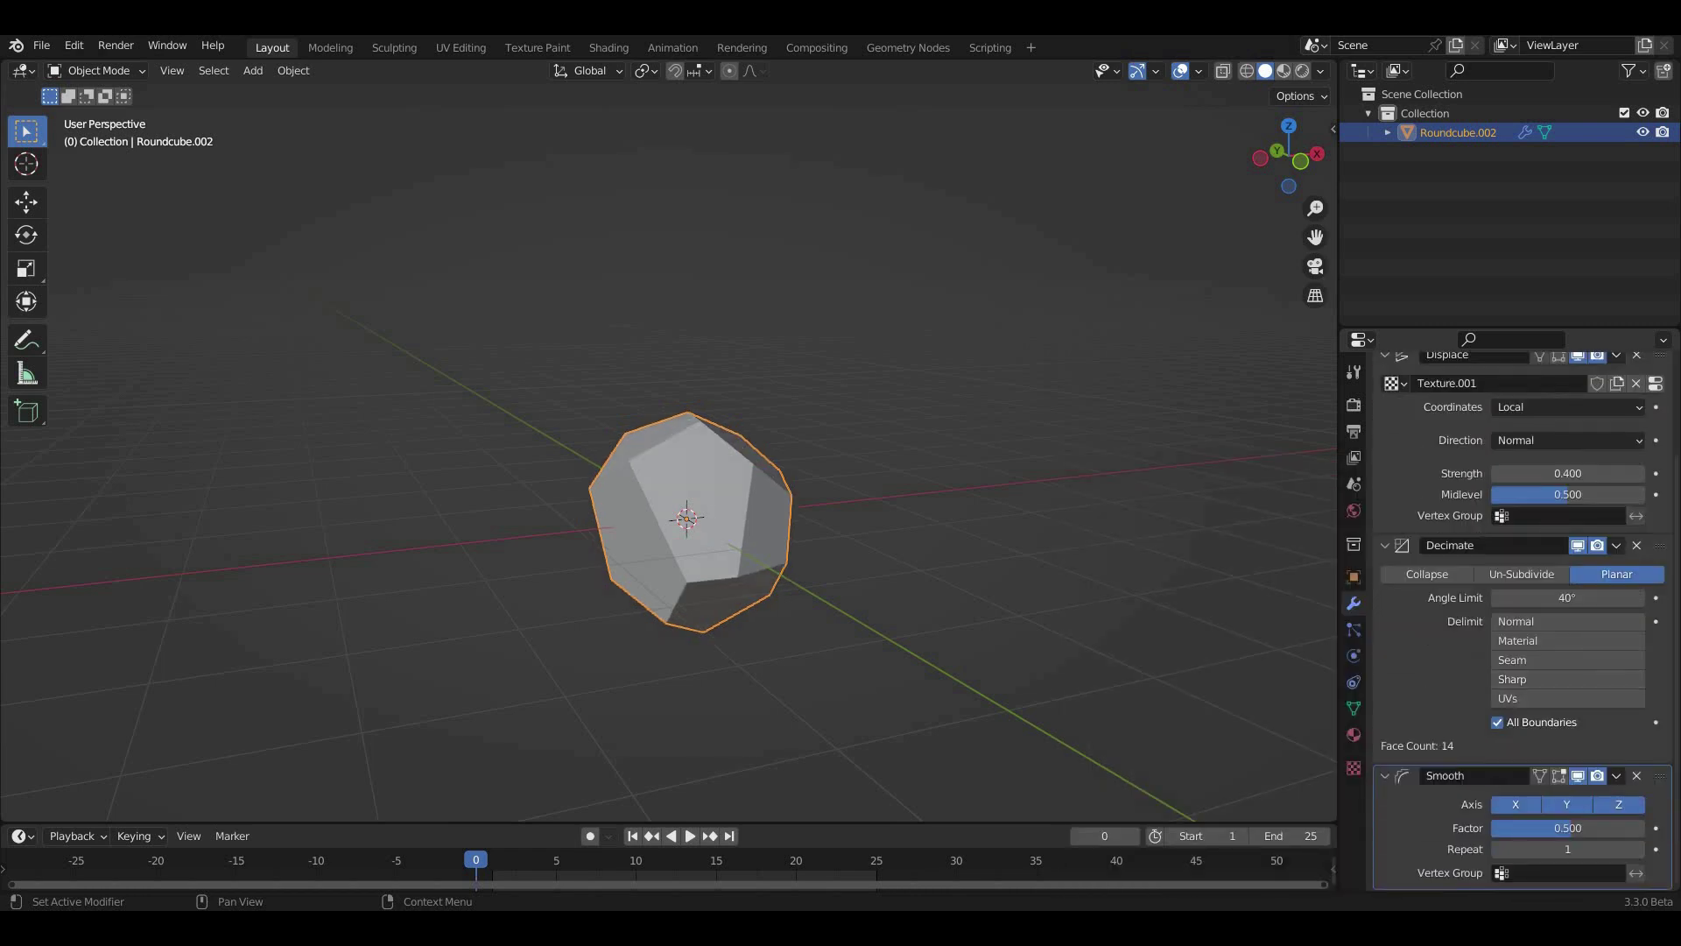
double_click(1567, 849)
type("15")
key("Return")
scroll(1506, 525, "up", 5)
left_click(1607, 421)
- Add a Wireframe modifier with 0.05 m thickness and apply all modifiers
left_click(1436, 444)
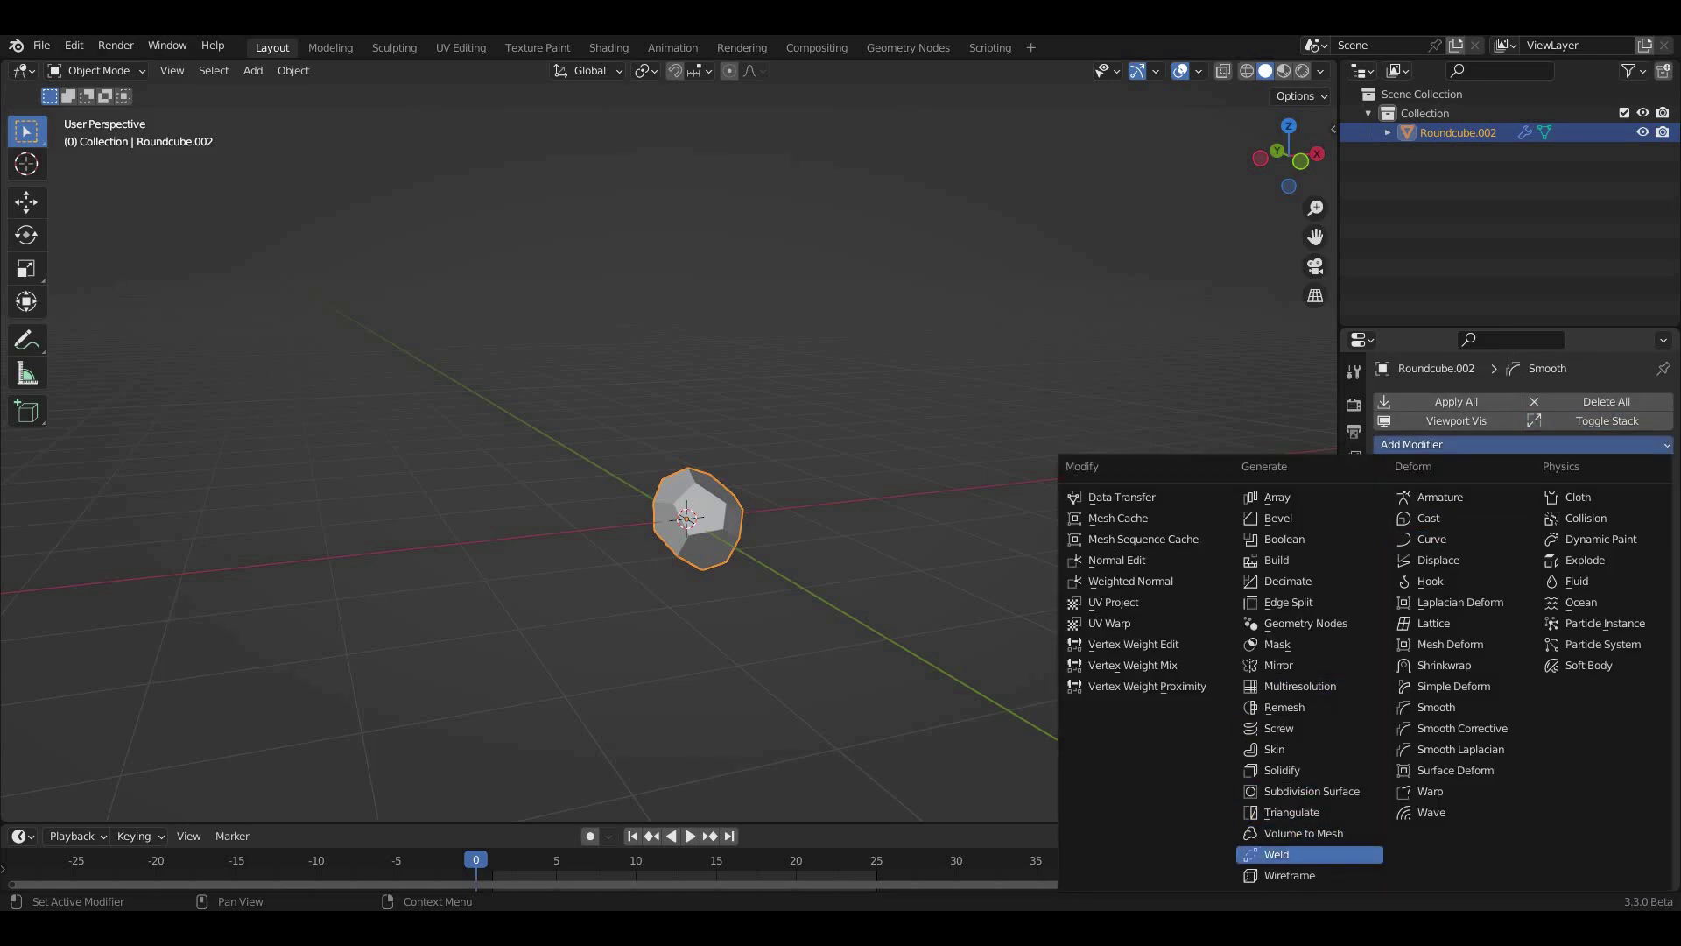
left_click(1296, 875)
scroll(670, 455, "up", 5)
key("KP_Decimal")
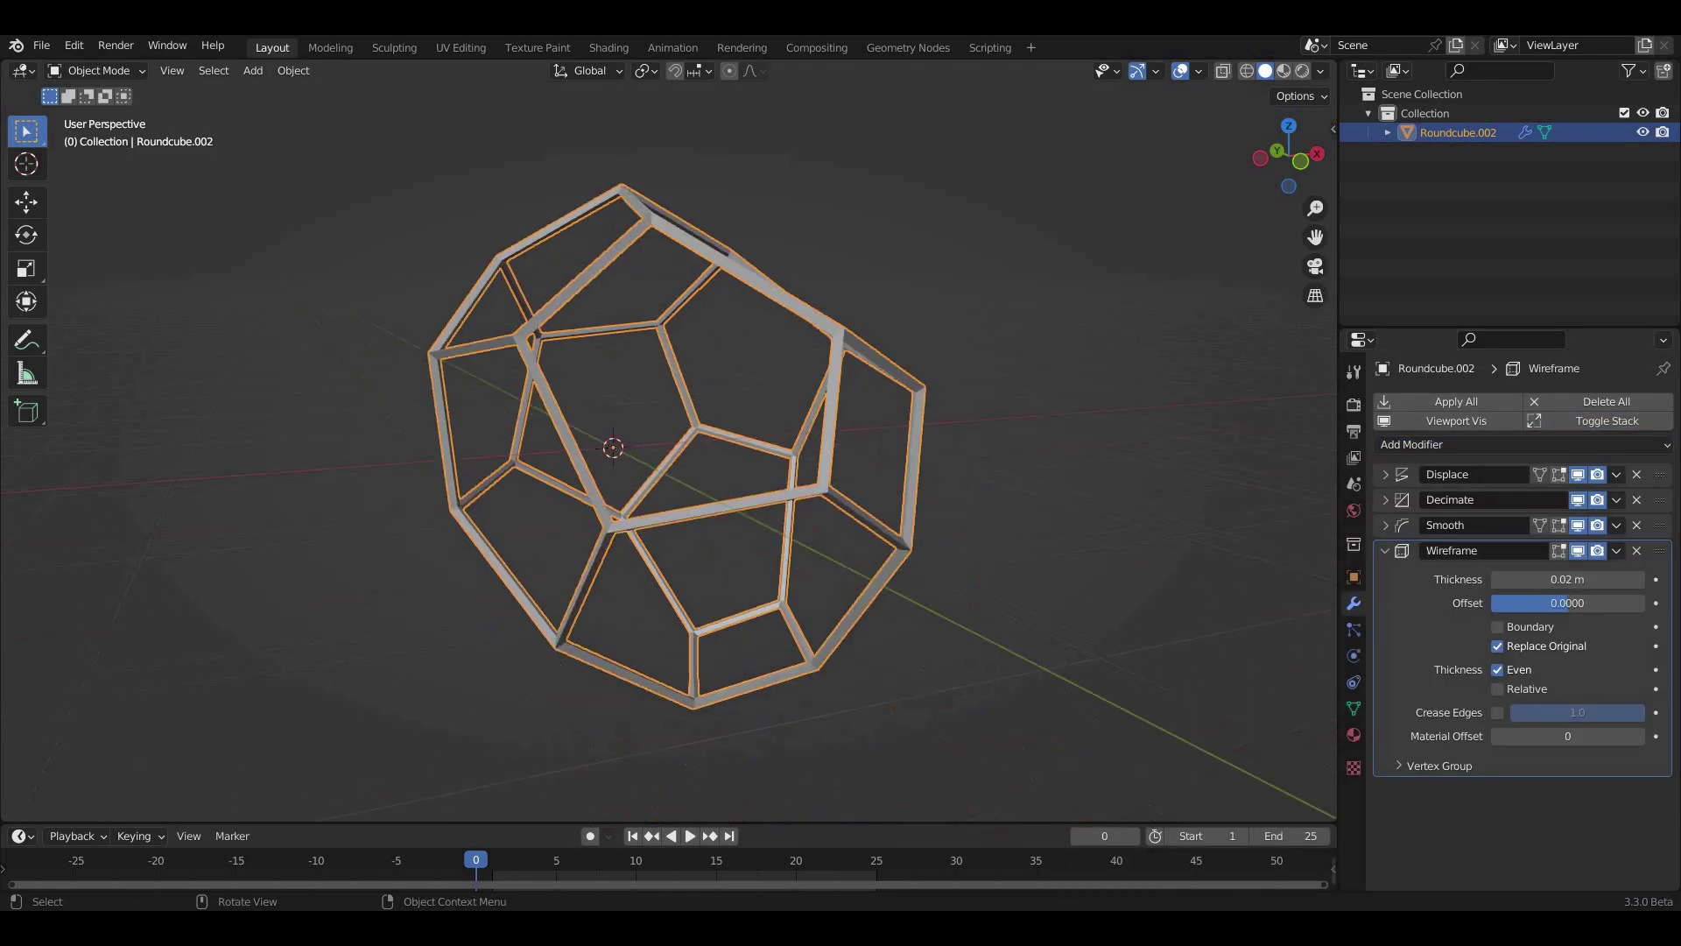
left_click(1522, 579)
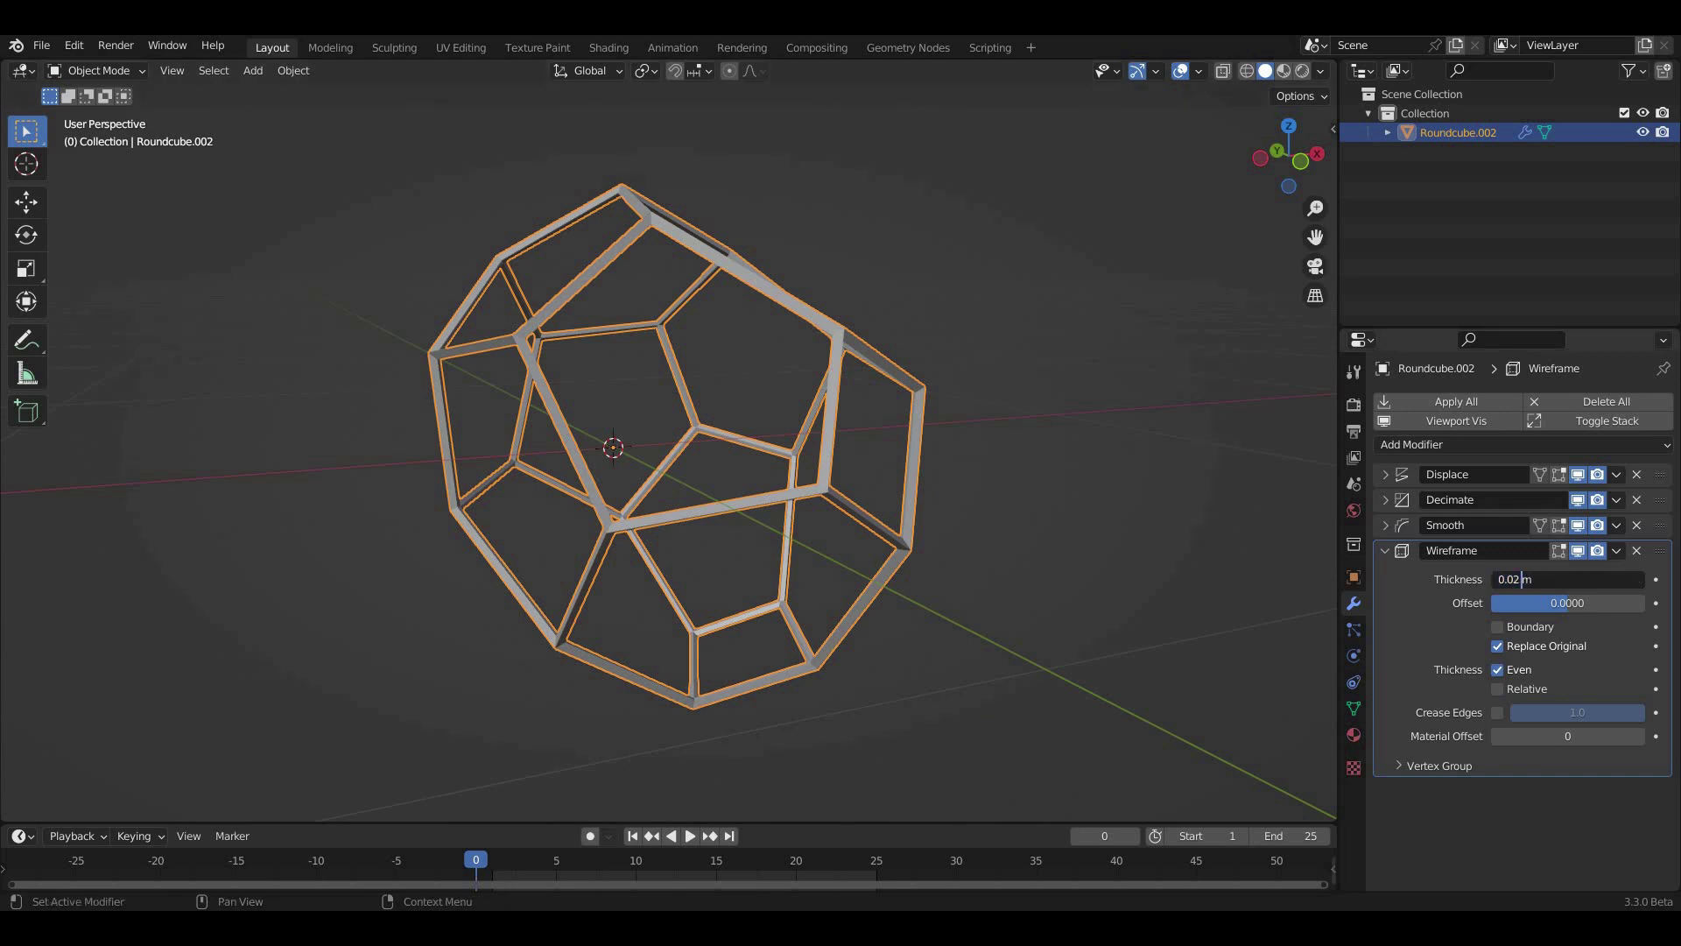
type("5")
key("Return")
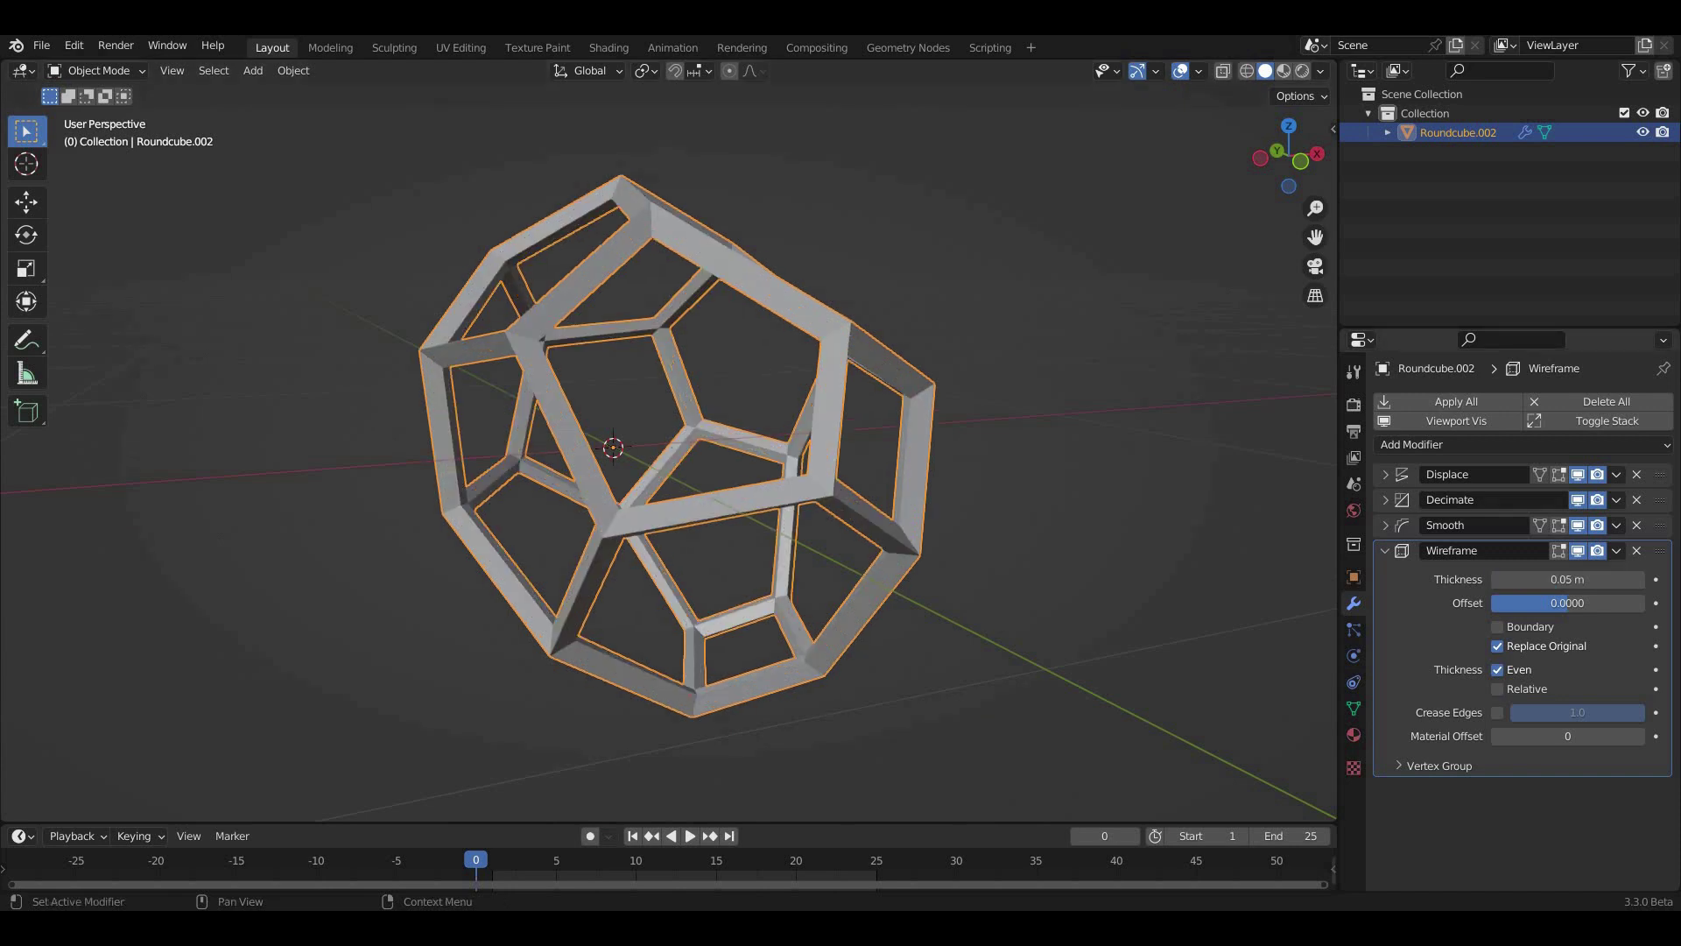
scroll(666, 456, "down", 5)
left_click(1455, 401)
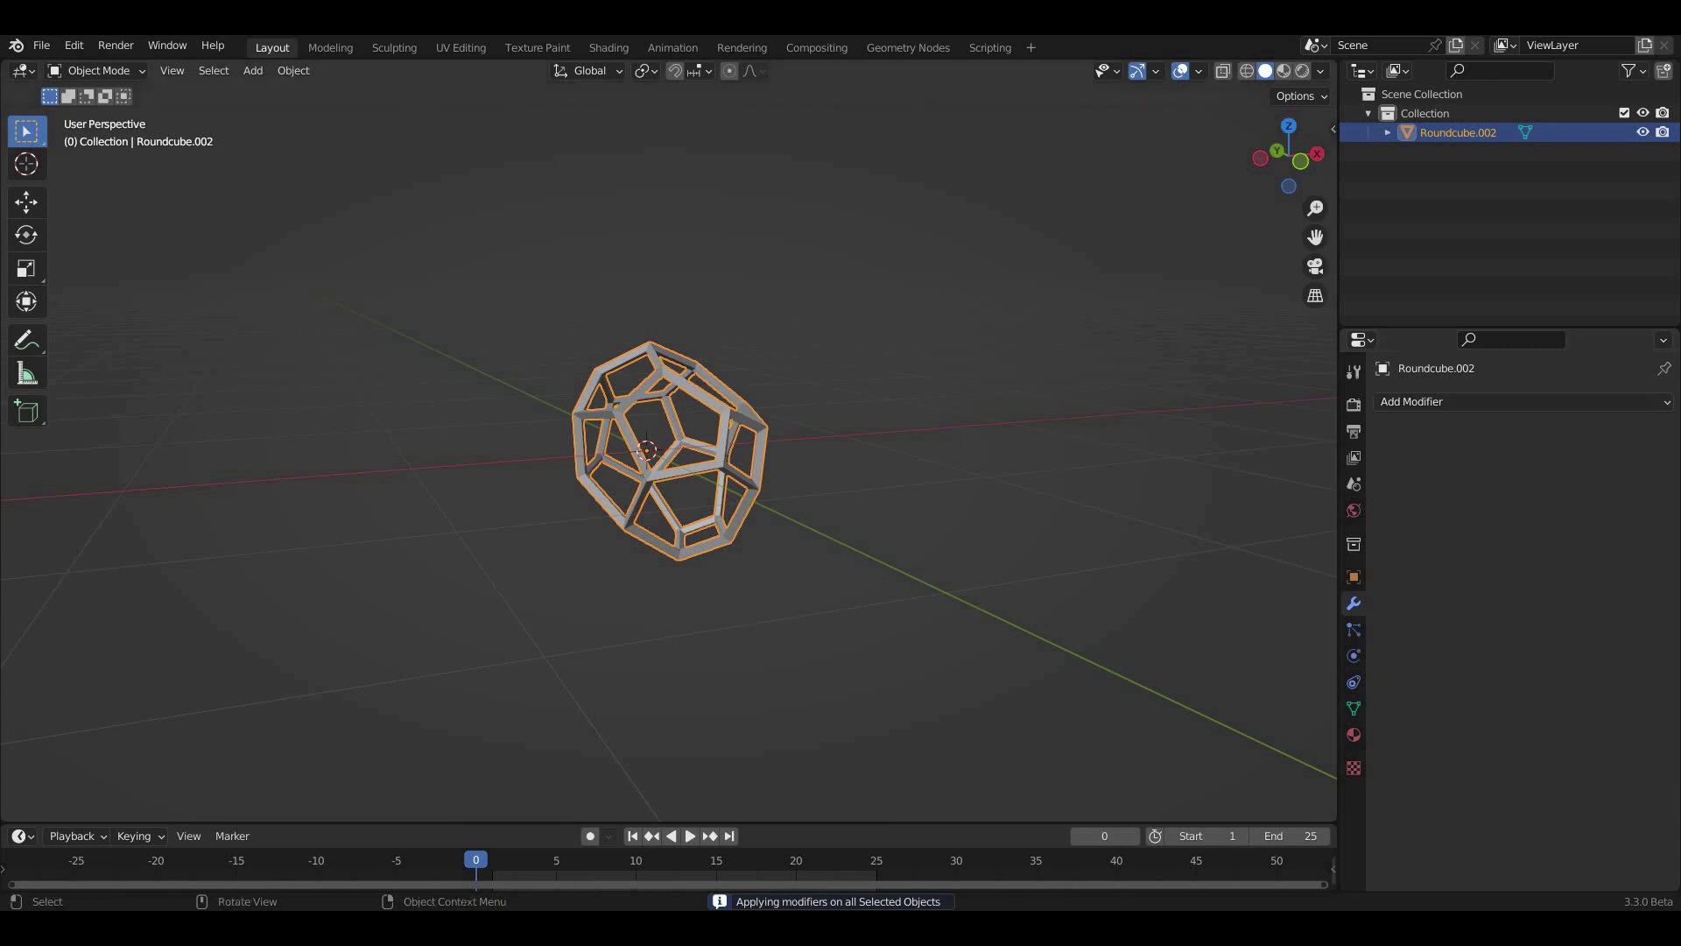
- Give the cage level-2 subdivision and add a cube at the origin
scroll(665, 456, "up", 3)
key("ctrl+2")
mouse_move(665, 455)
middle_mouse_down()
mouse_move(701, 438)
mouse_move(613, 368)
middle_mouse_up()
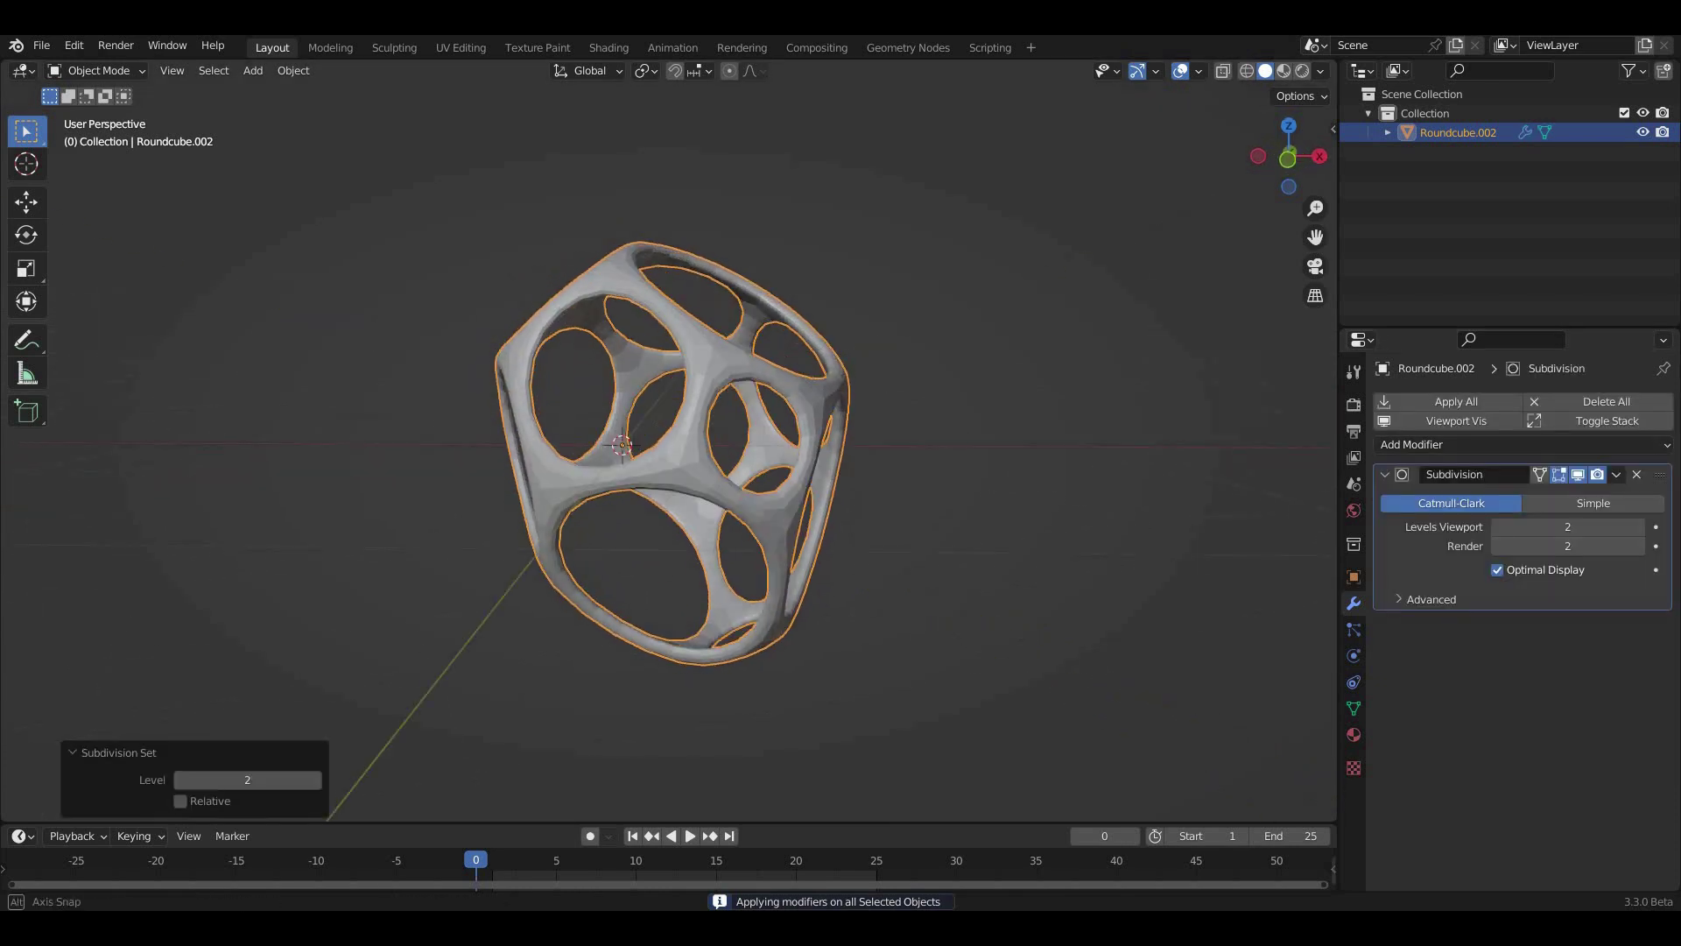
scroll(595, 330, "down", 4)
key("shift+a")
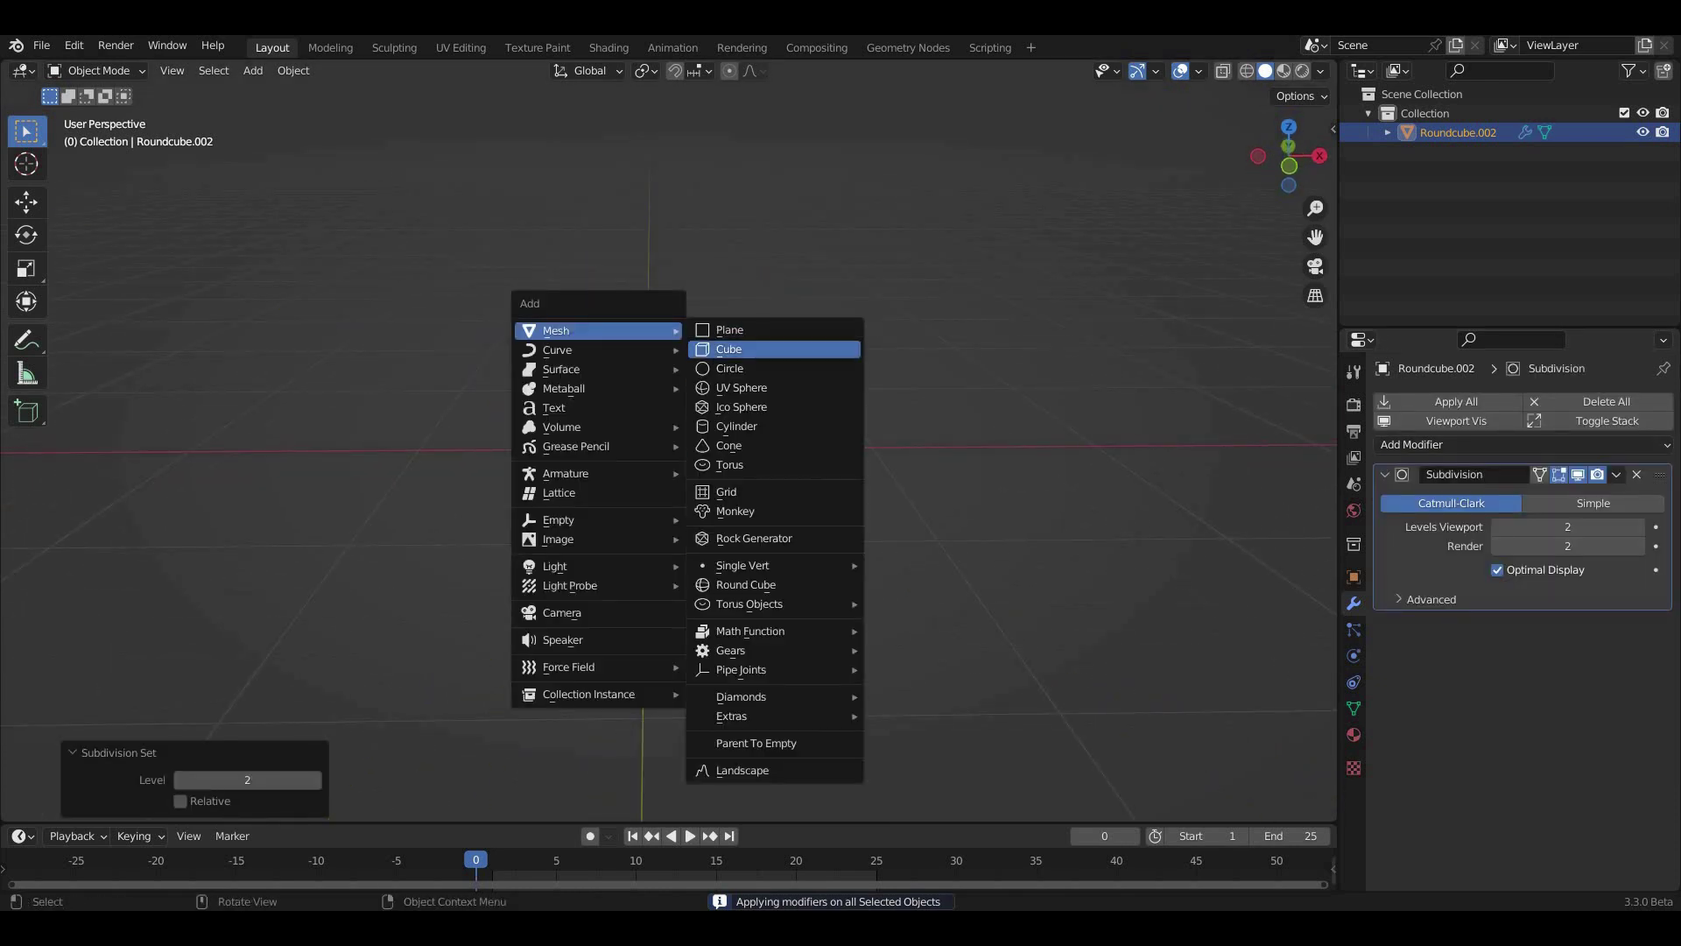
left_click(729, 348)
scroll(657, 450, "down", 1)
key("KP_7")
scroll(642, 449, "up", 2)
scroll(642, 449, "up", 2)
- Set the cage's origin to geometry, snap it to the cursor, and enlarge it around the cube
right_click(656, 403)
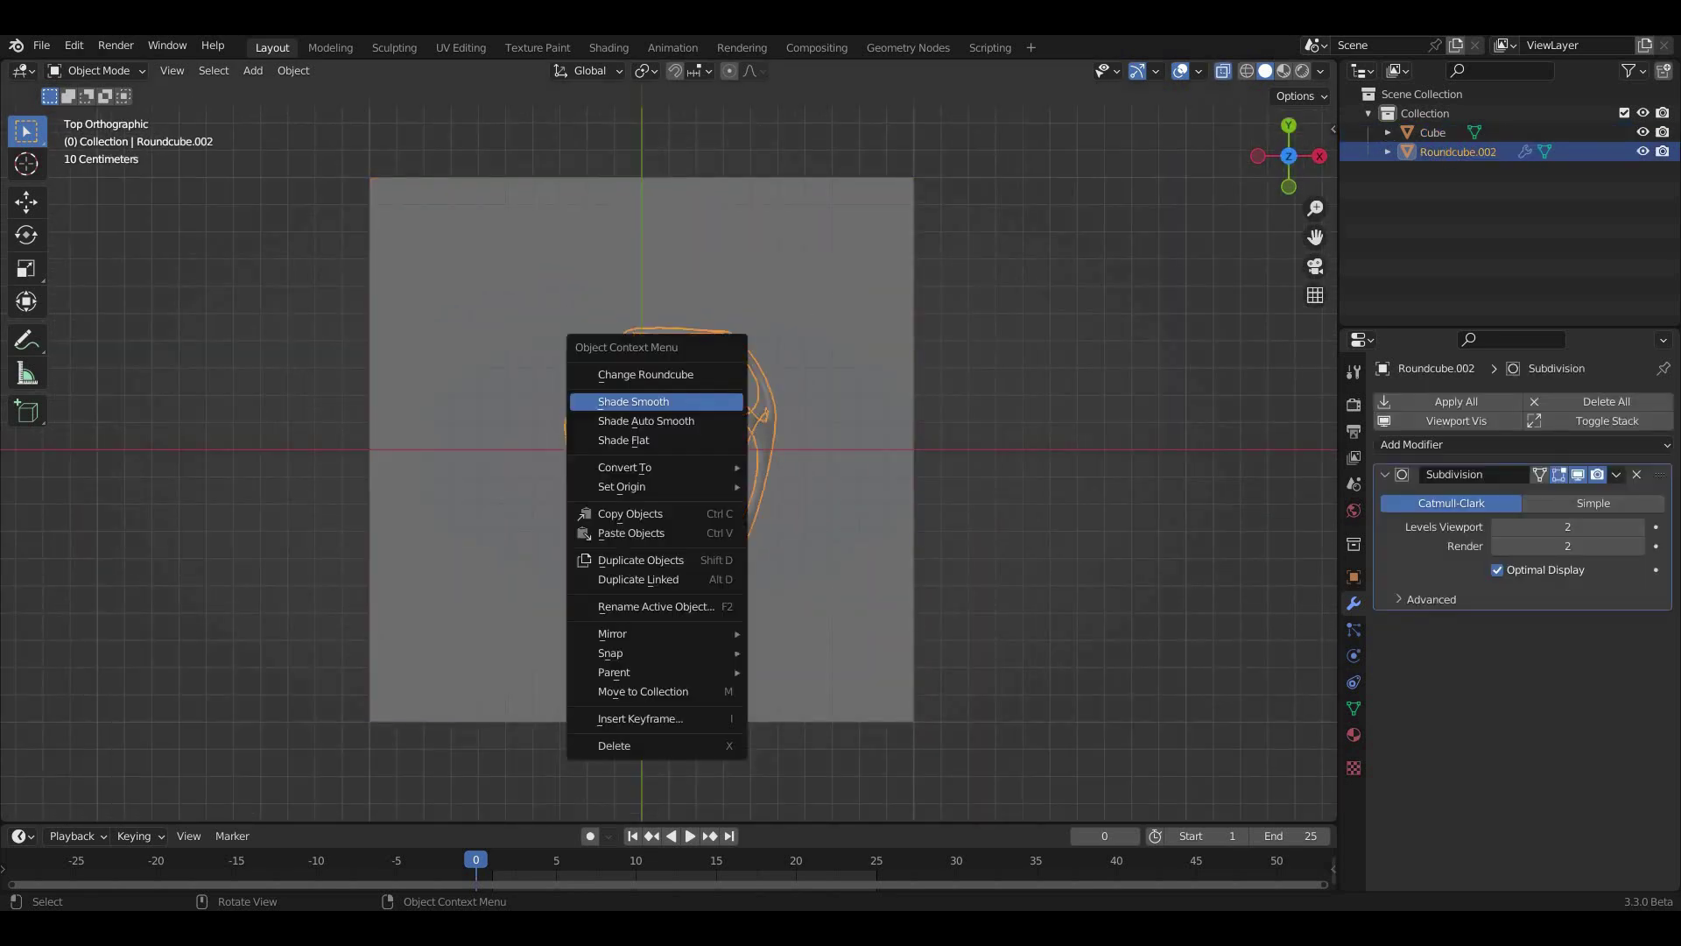
left_click(867, 507)
scroll(670, 451, "down", 1)
scroll(670, 449, "down", 2)
key("shift+s")
left_click(678, 300)
key("s")
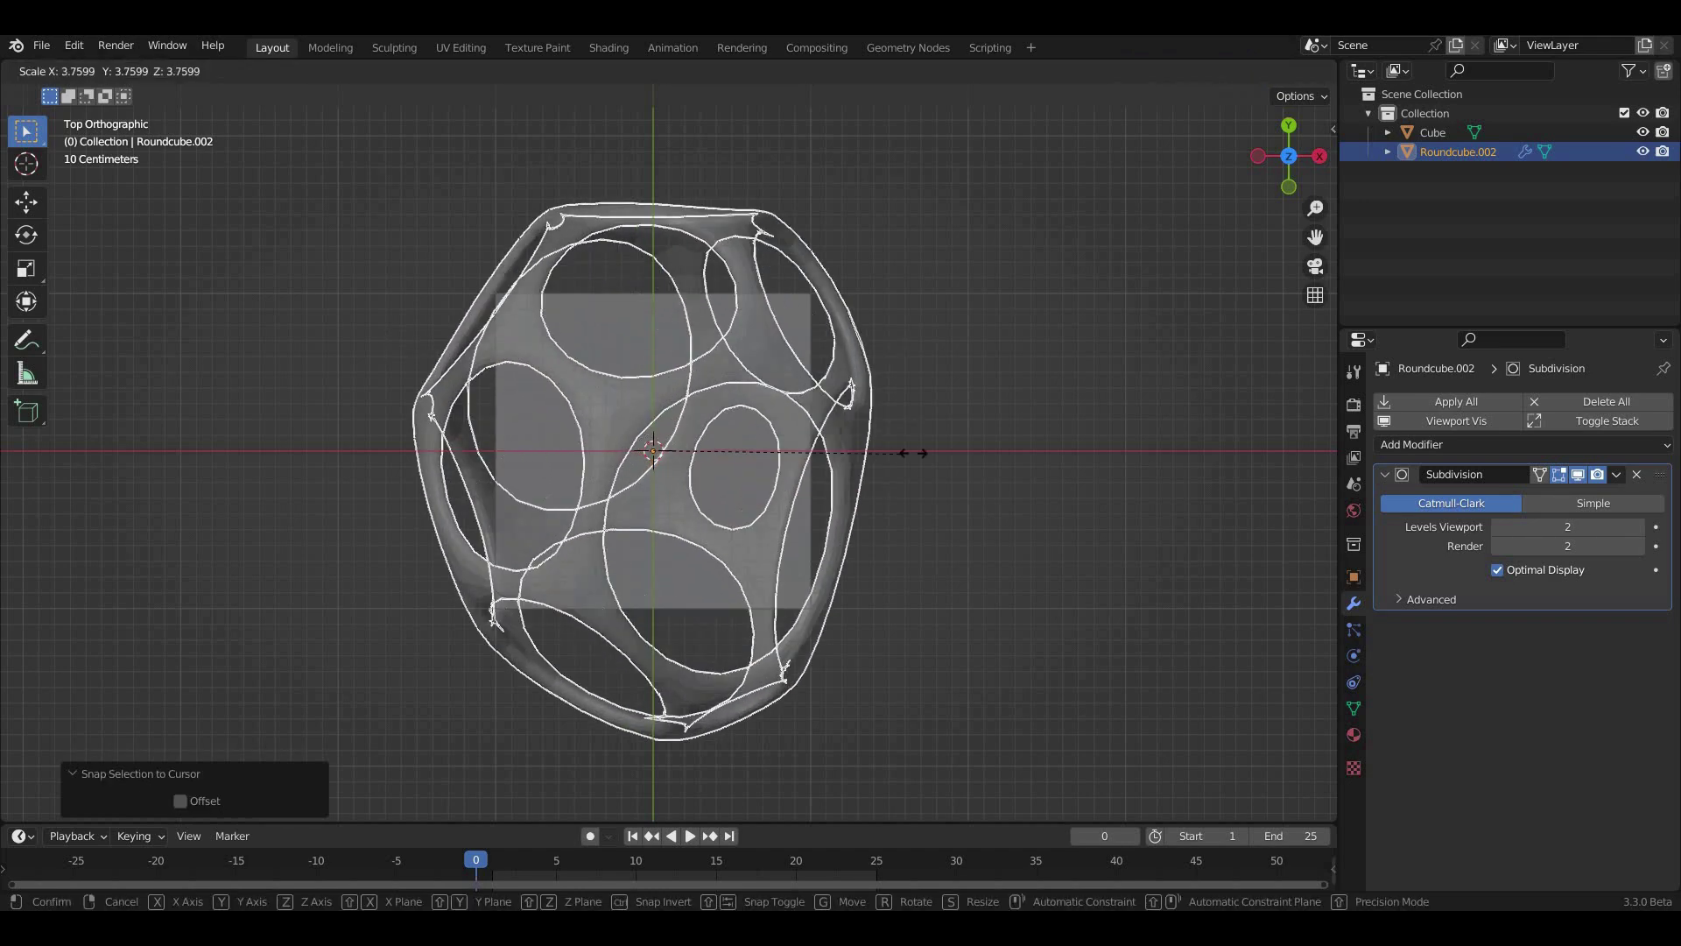
left_click(904, 452)
mouse_move(905, 453)
middle_mouse_down()
mouse_move(858, 368)
mouse_move(923, 497)
middle_mouse_up()
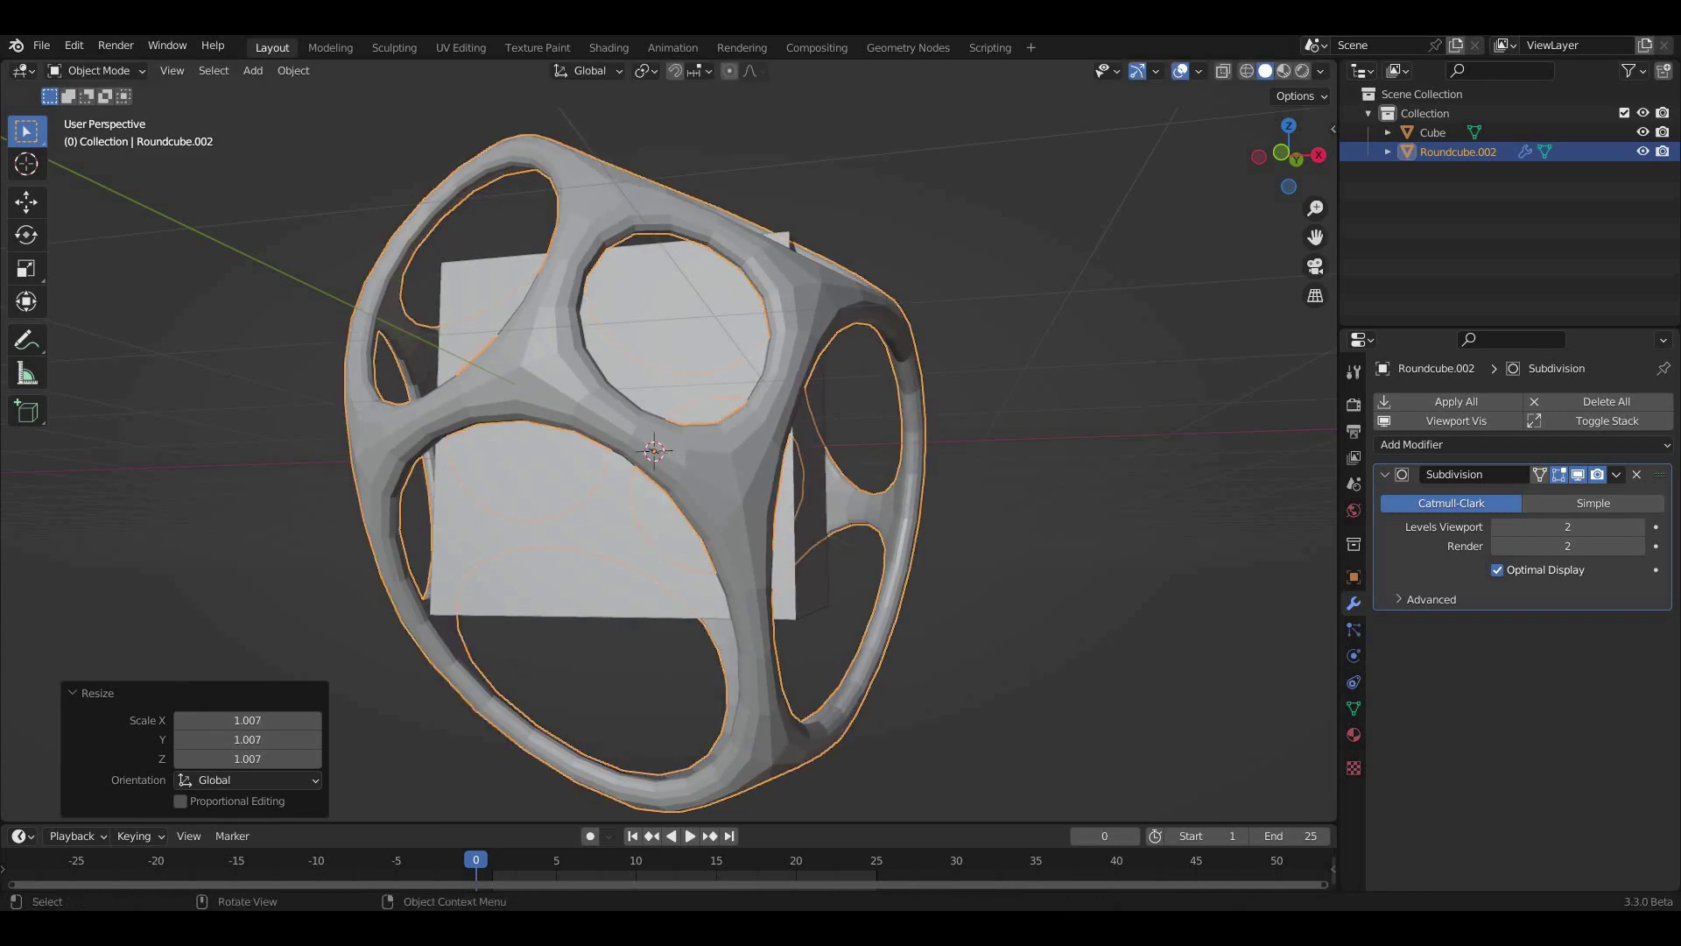
- Subdivide the cube at viewport level 4 and apply it into a smooth sphere
scroll(919, 506, "down", 6)
left_click(666, 451)
scroll(665, 451, "up", 2)
scroll(666, 451, "up", 3)
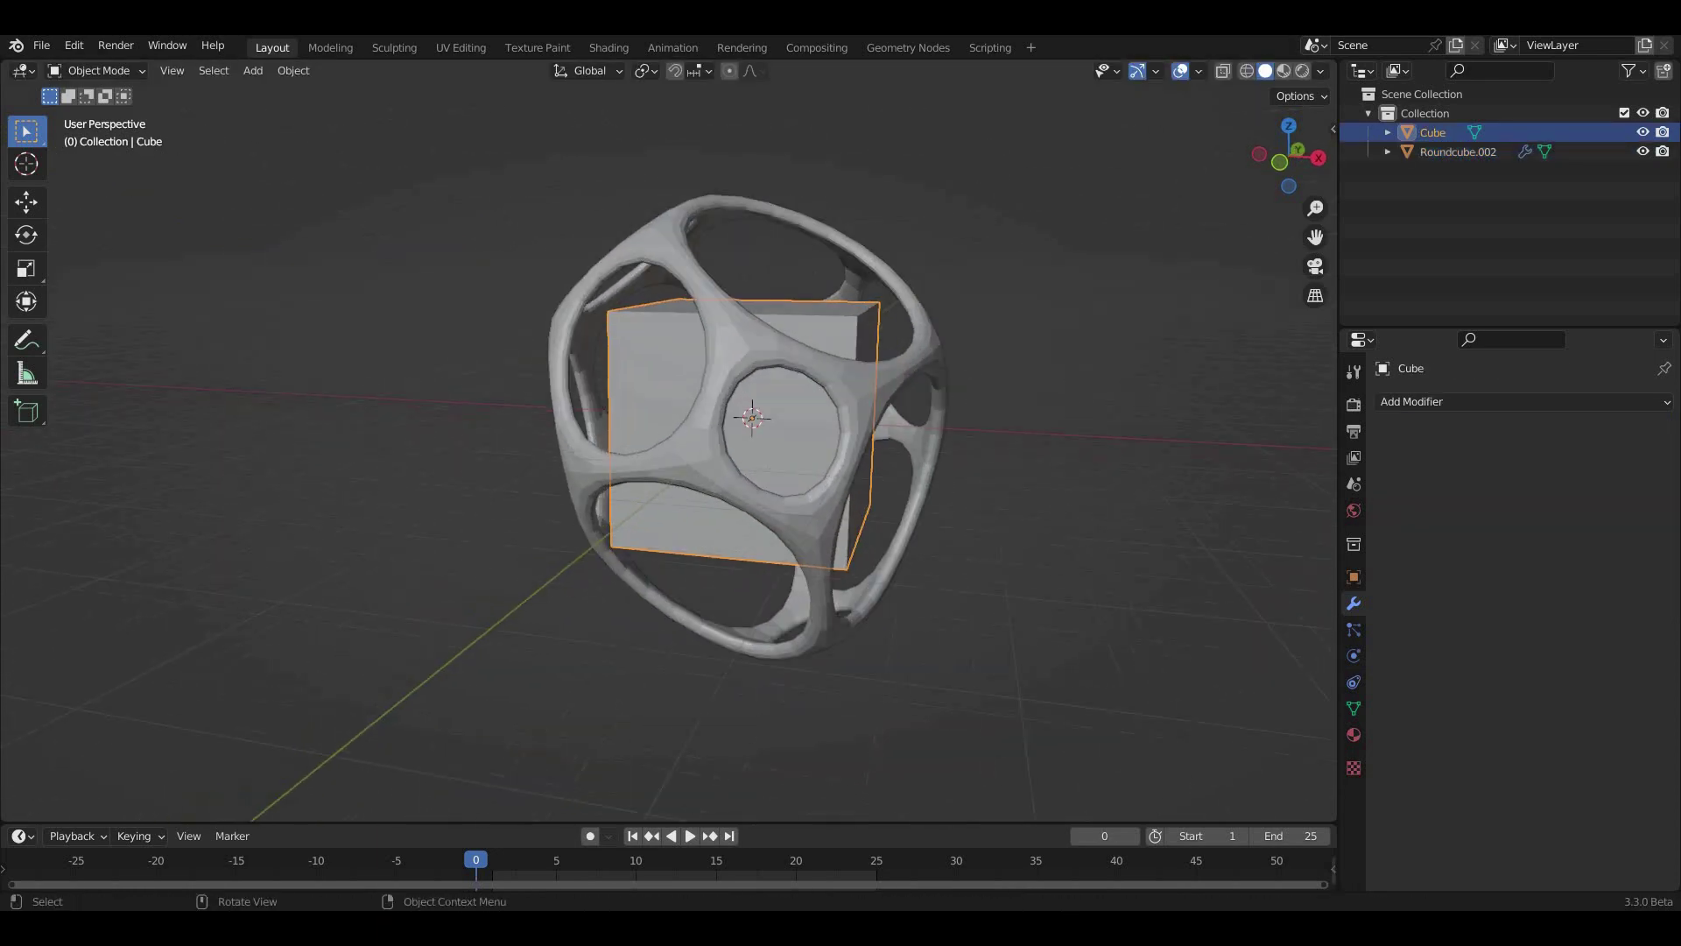
key("ctrl+2")
left_click(1638, 527)
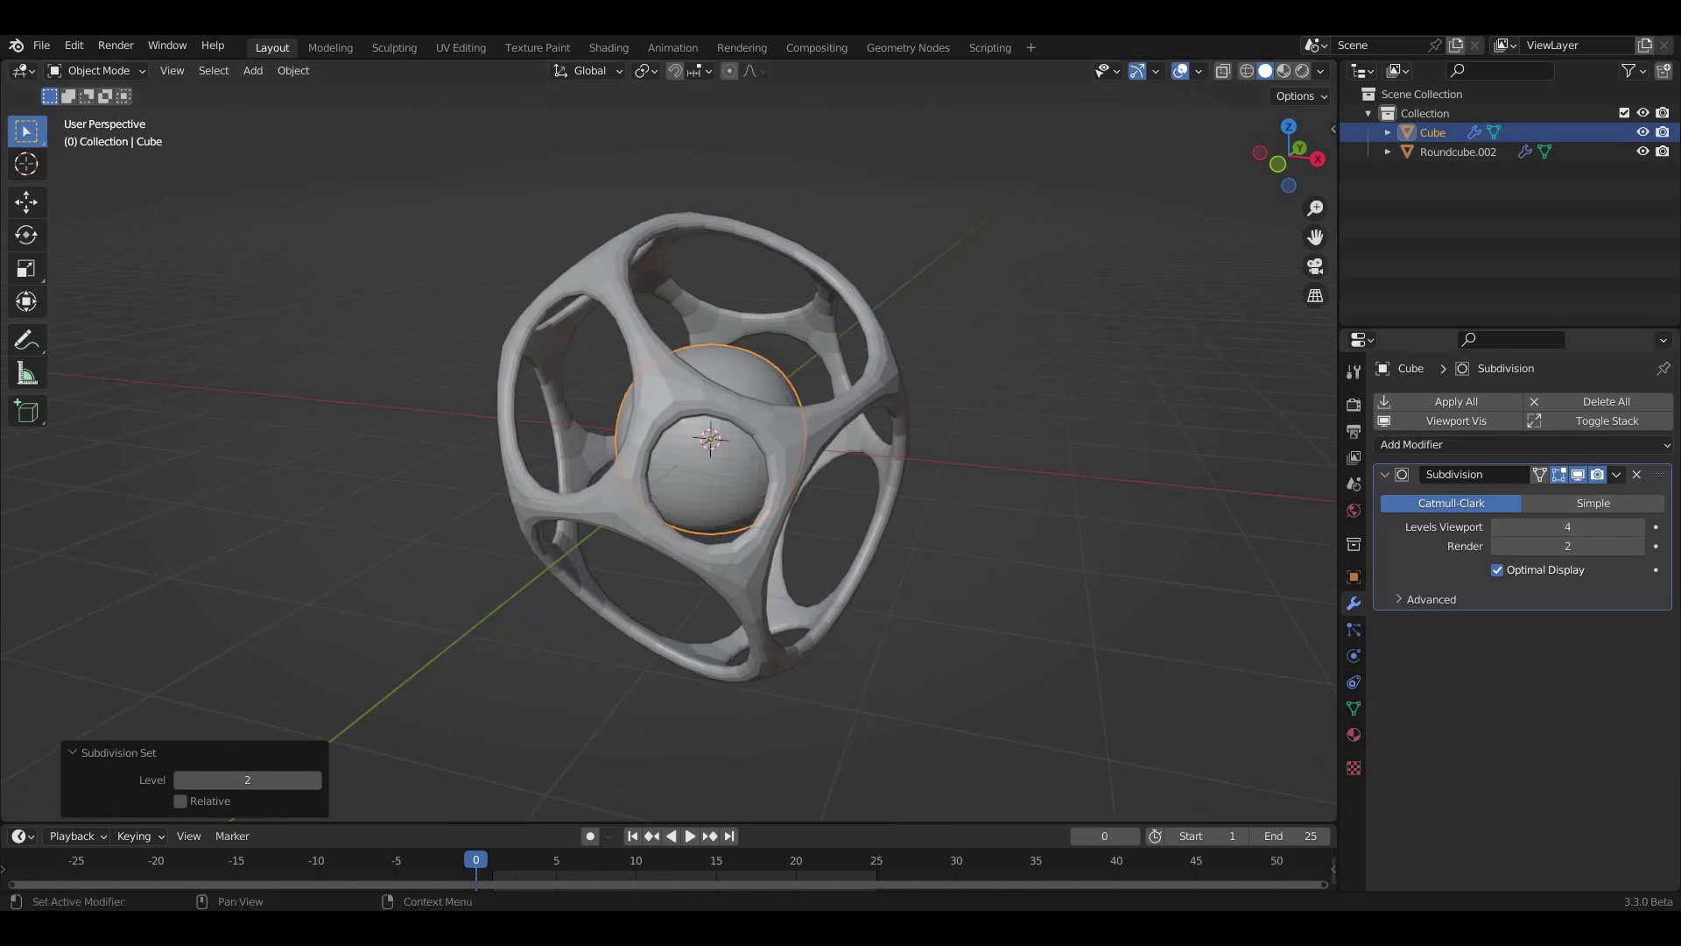
key("ctrl+a")
middle_click_drag(963, 525, 1033, 534)
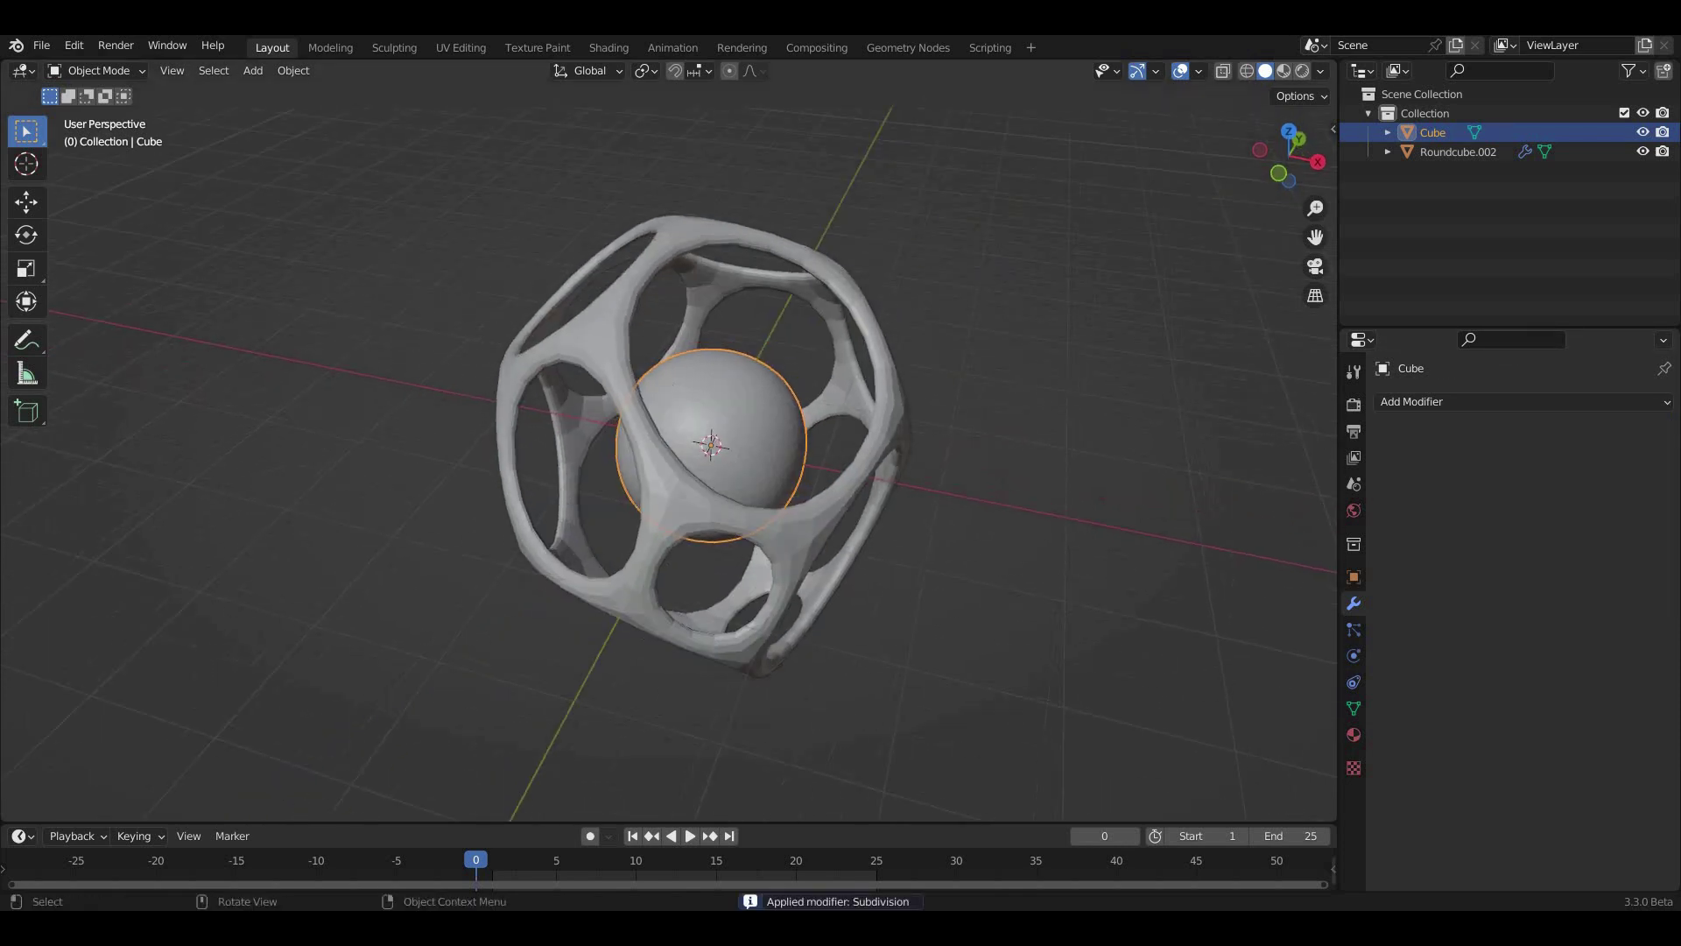
left_click(1353, 656)
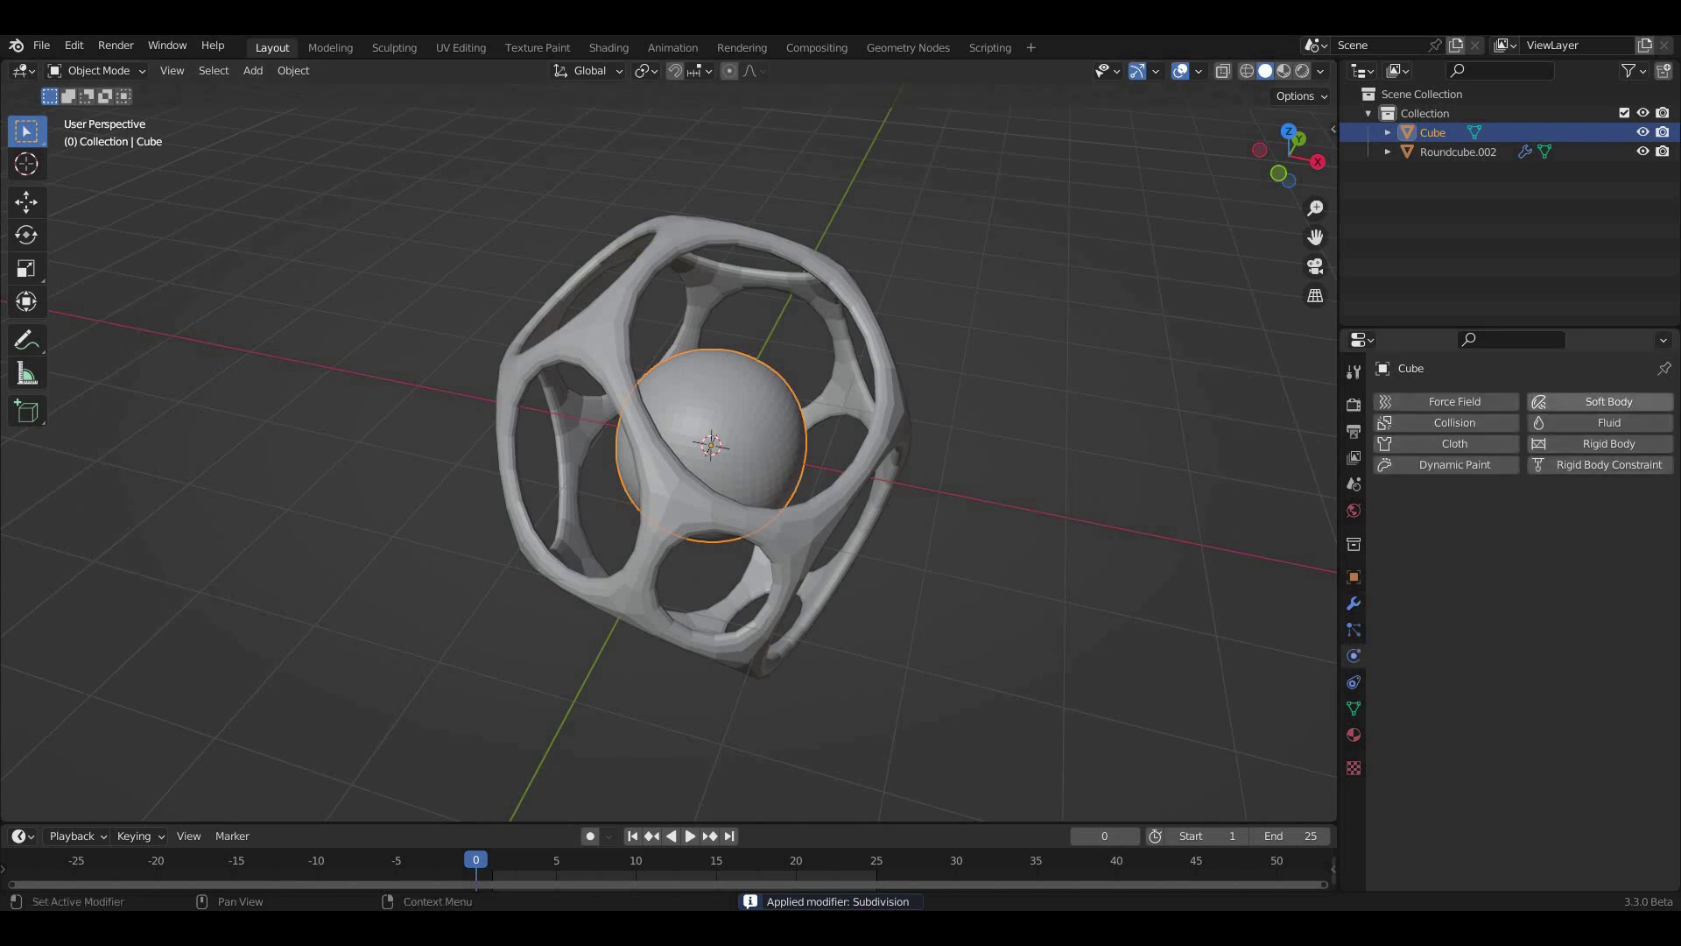
- Enable soft body on the sphere with 2.5 kg mass, 0.75 speed, ending at frame 25
left_click(1589, 401)
left_click(1567, 607)
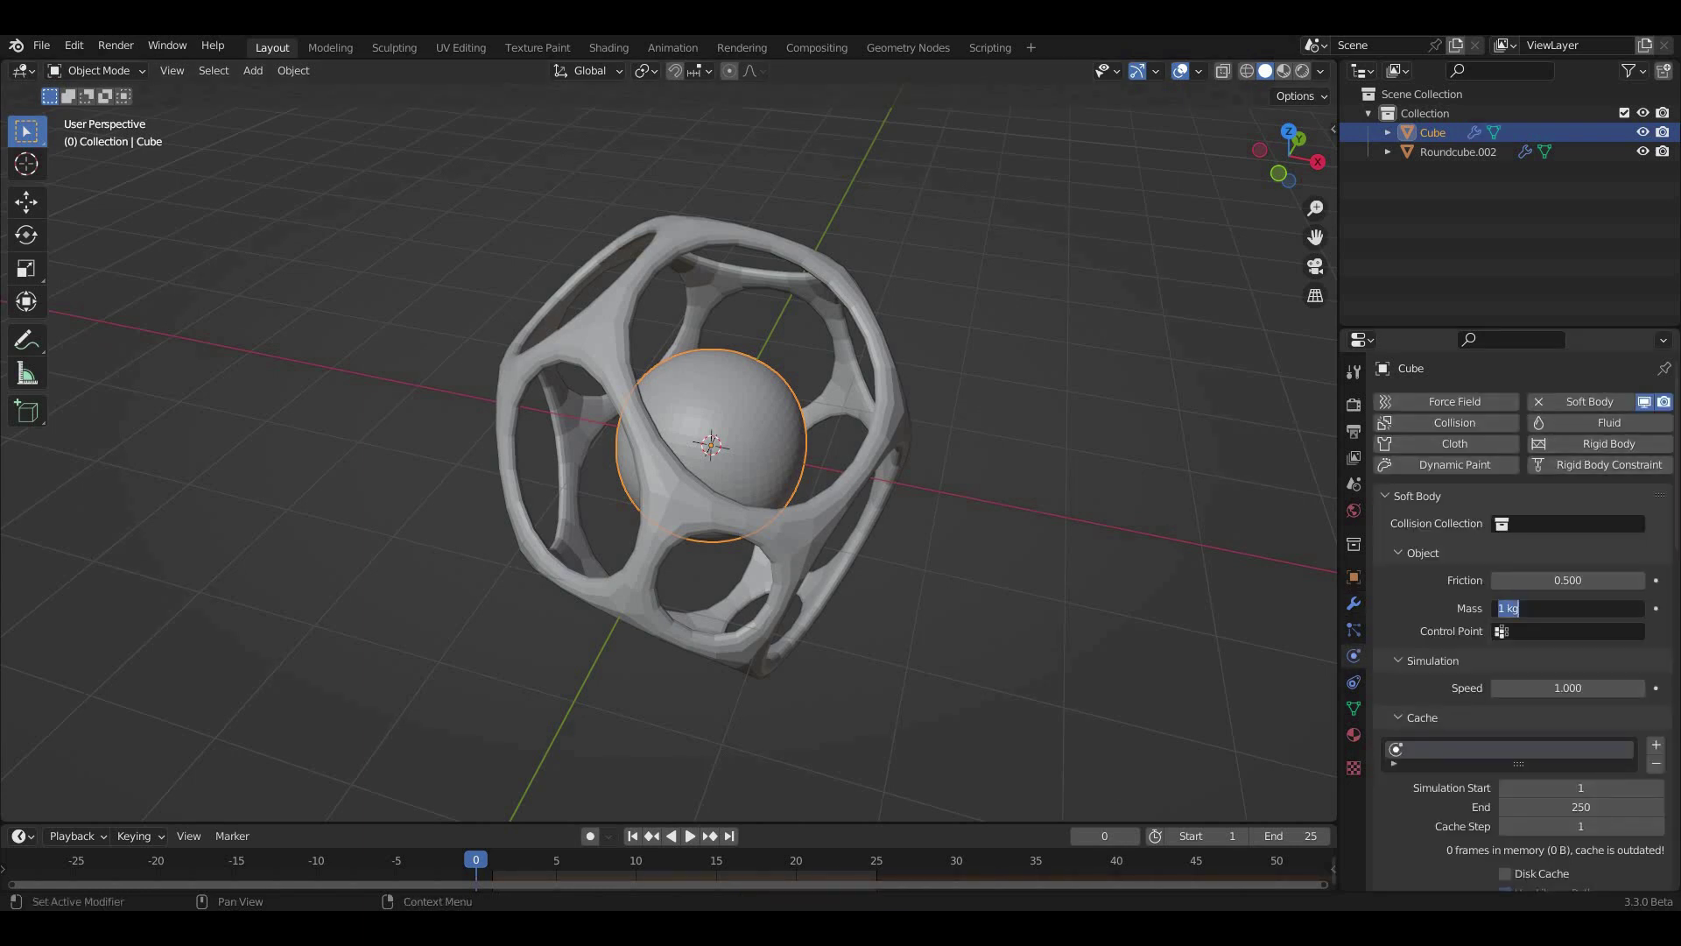
type("2.5")
key("Return")
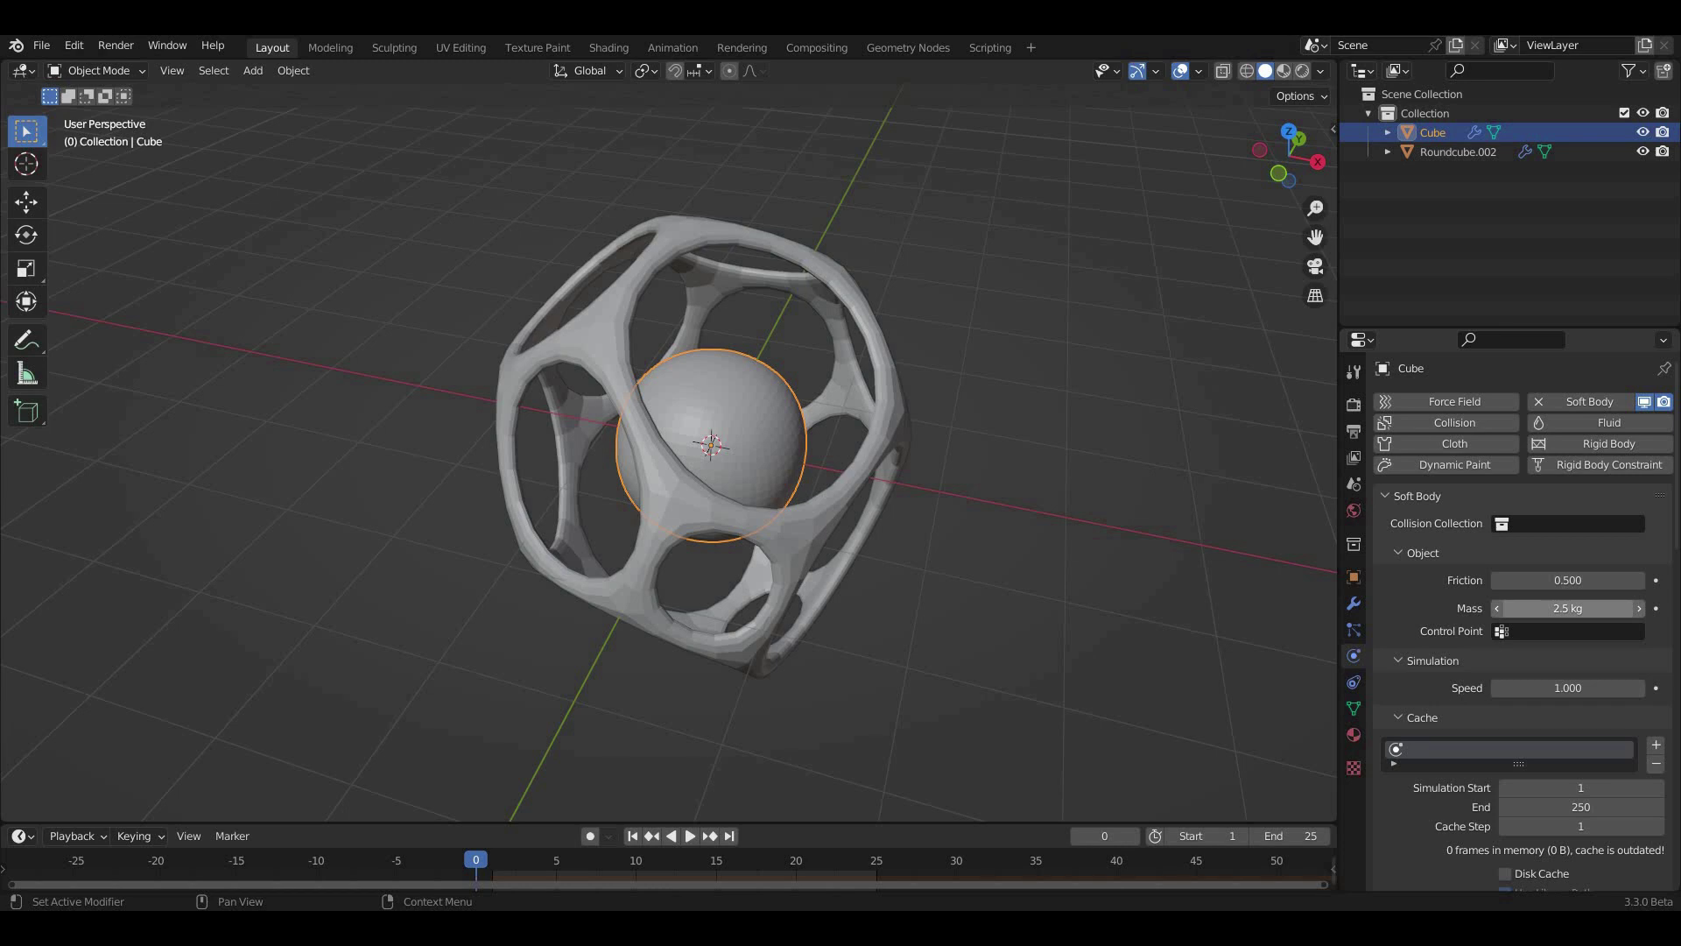
left_click(1567, 687)
type("0.75")
key("Return")
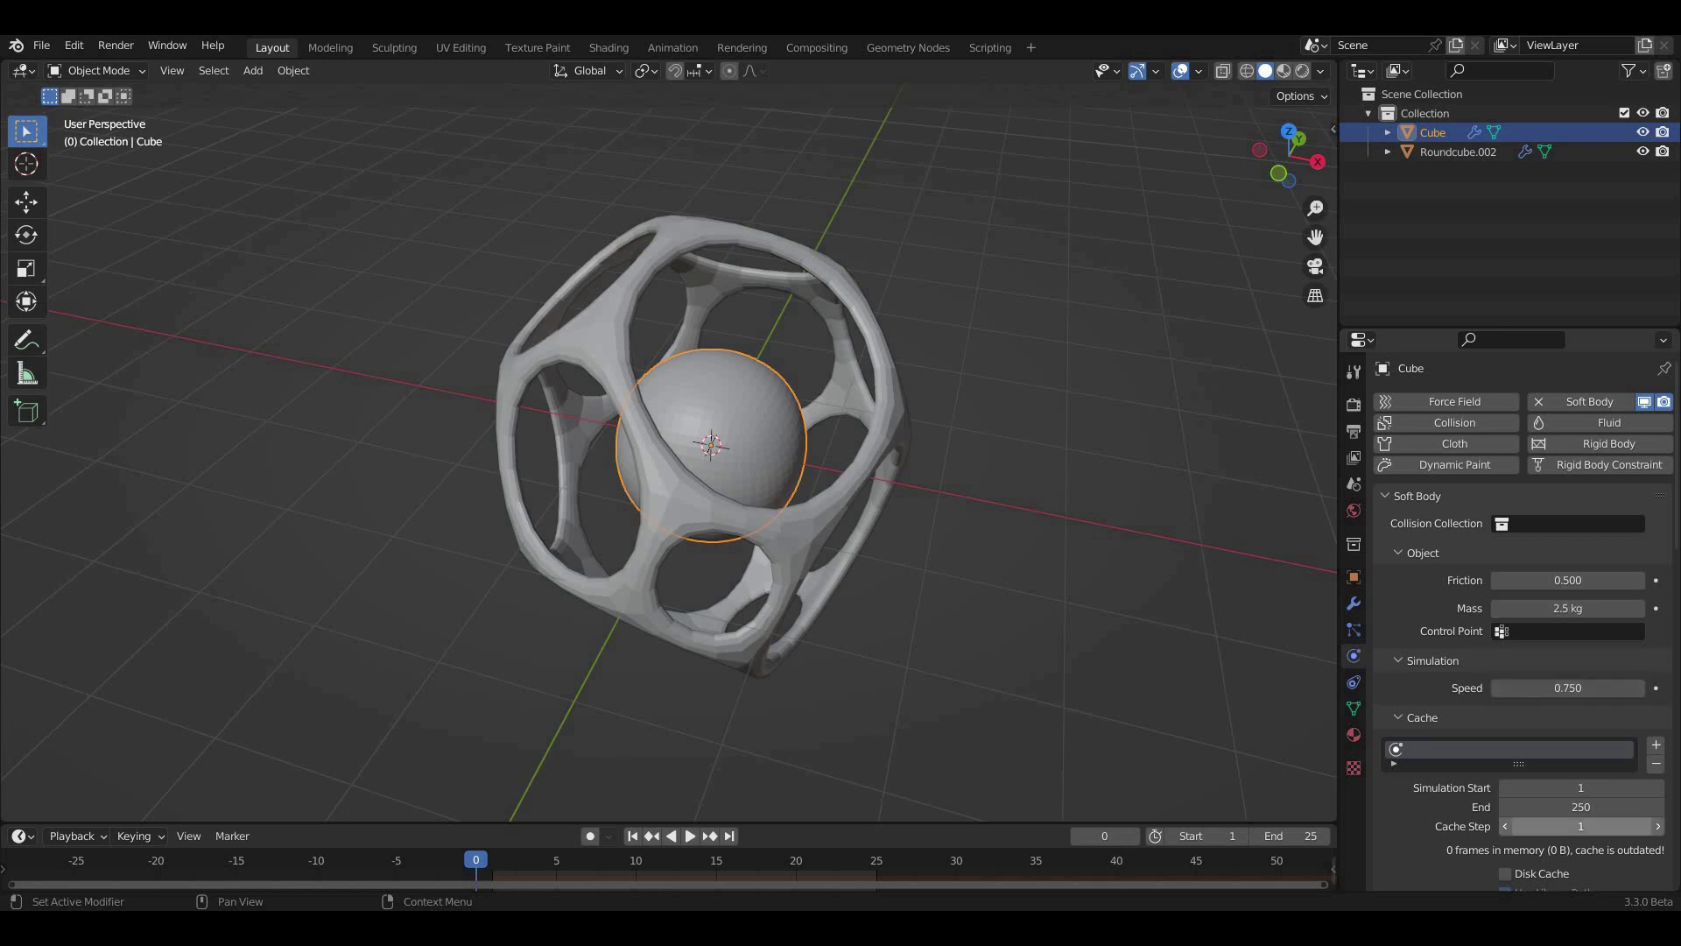
left_click(1580, 806)
type("25")
key("Return")
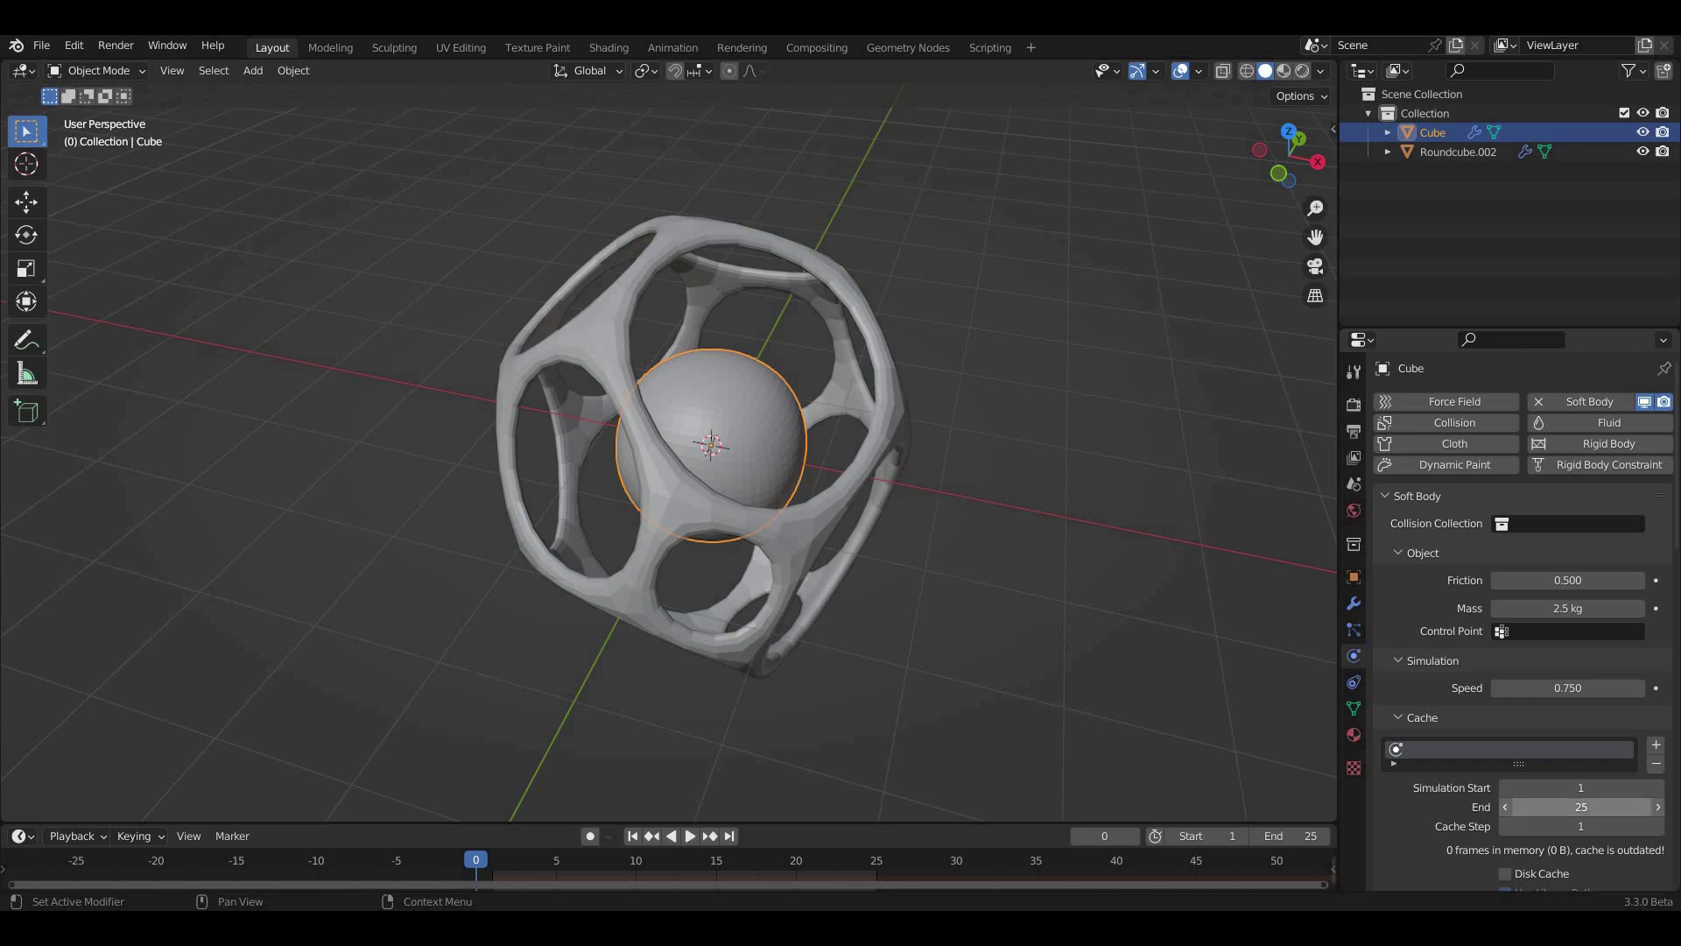
- Set the soft-body spring Pull to 0.25 and Push to 0.45
scroll(1523, 623, "down", 7)
scroll(1523, 623, "down", 1)
scroll(1499, 604, "down", 5)
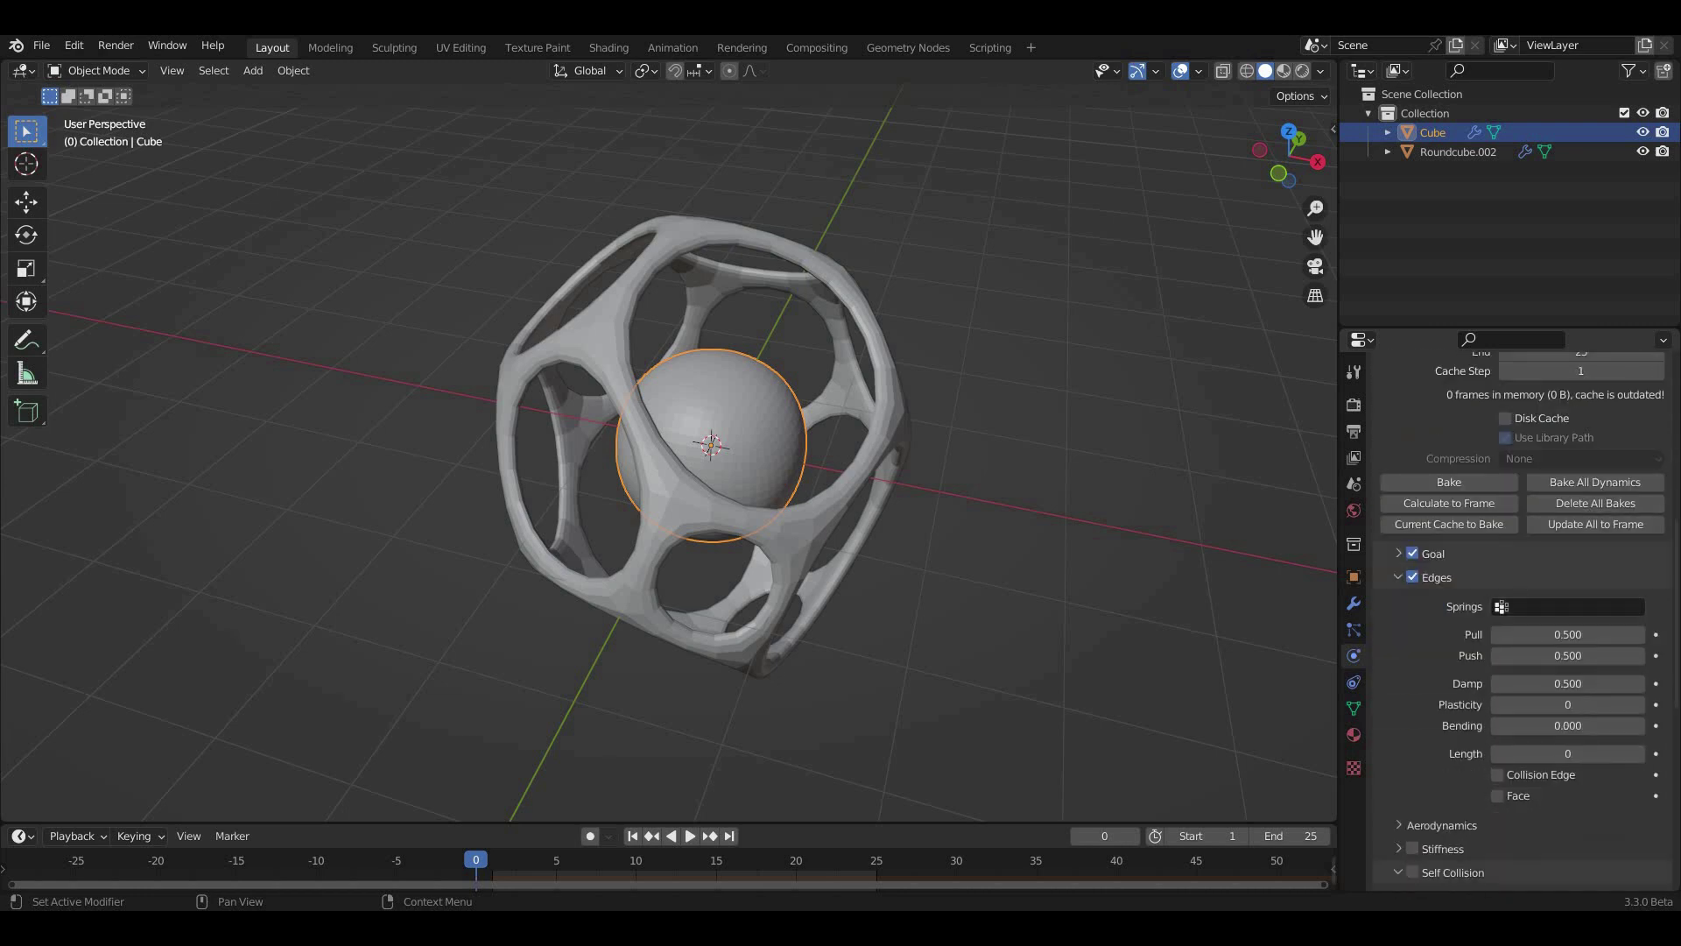
scroll(1567, 613, "down", 1)
left_click(1567, 598)
type("0")
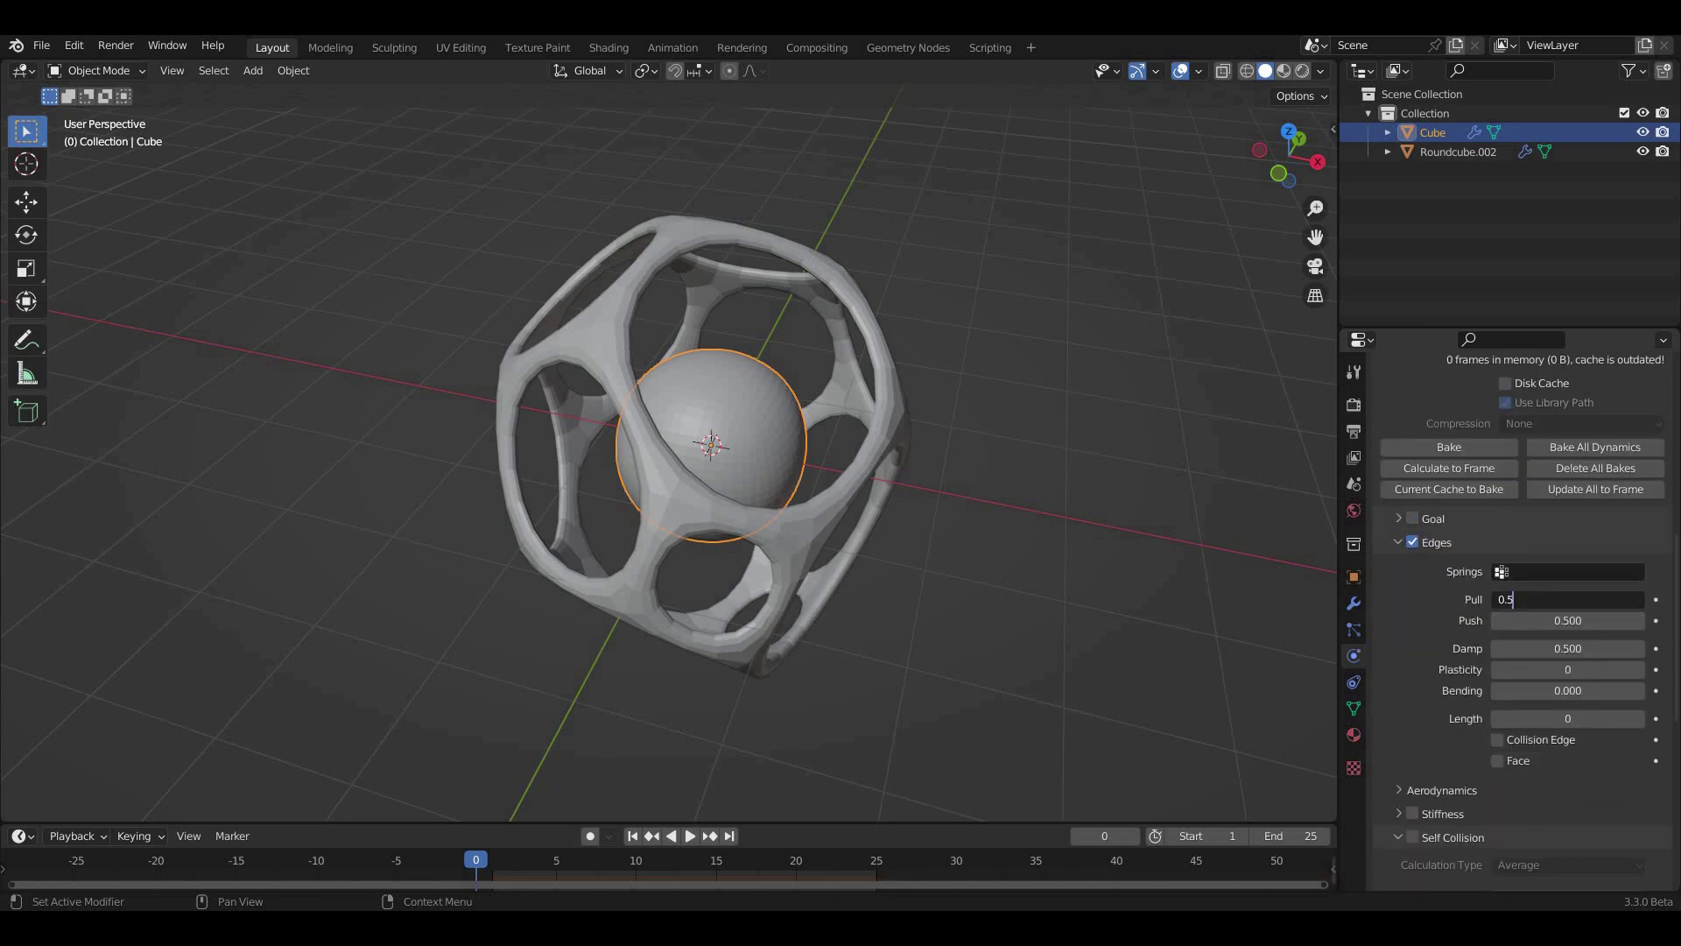
type(".25")
key("Return")
left_click(1567, 619)
type("0.5")
key("BackSpace")
type("45")
key("Return")
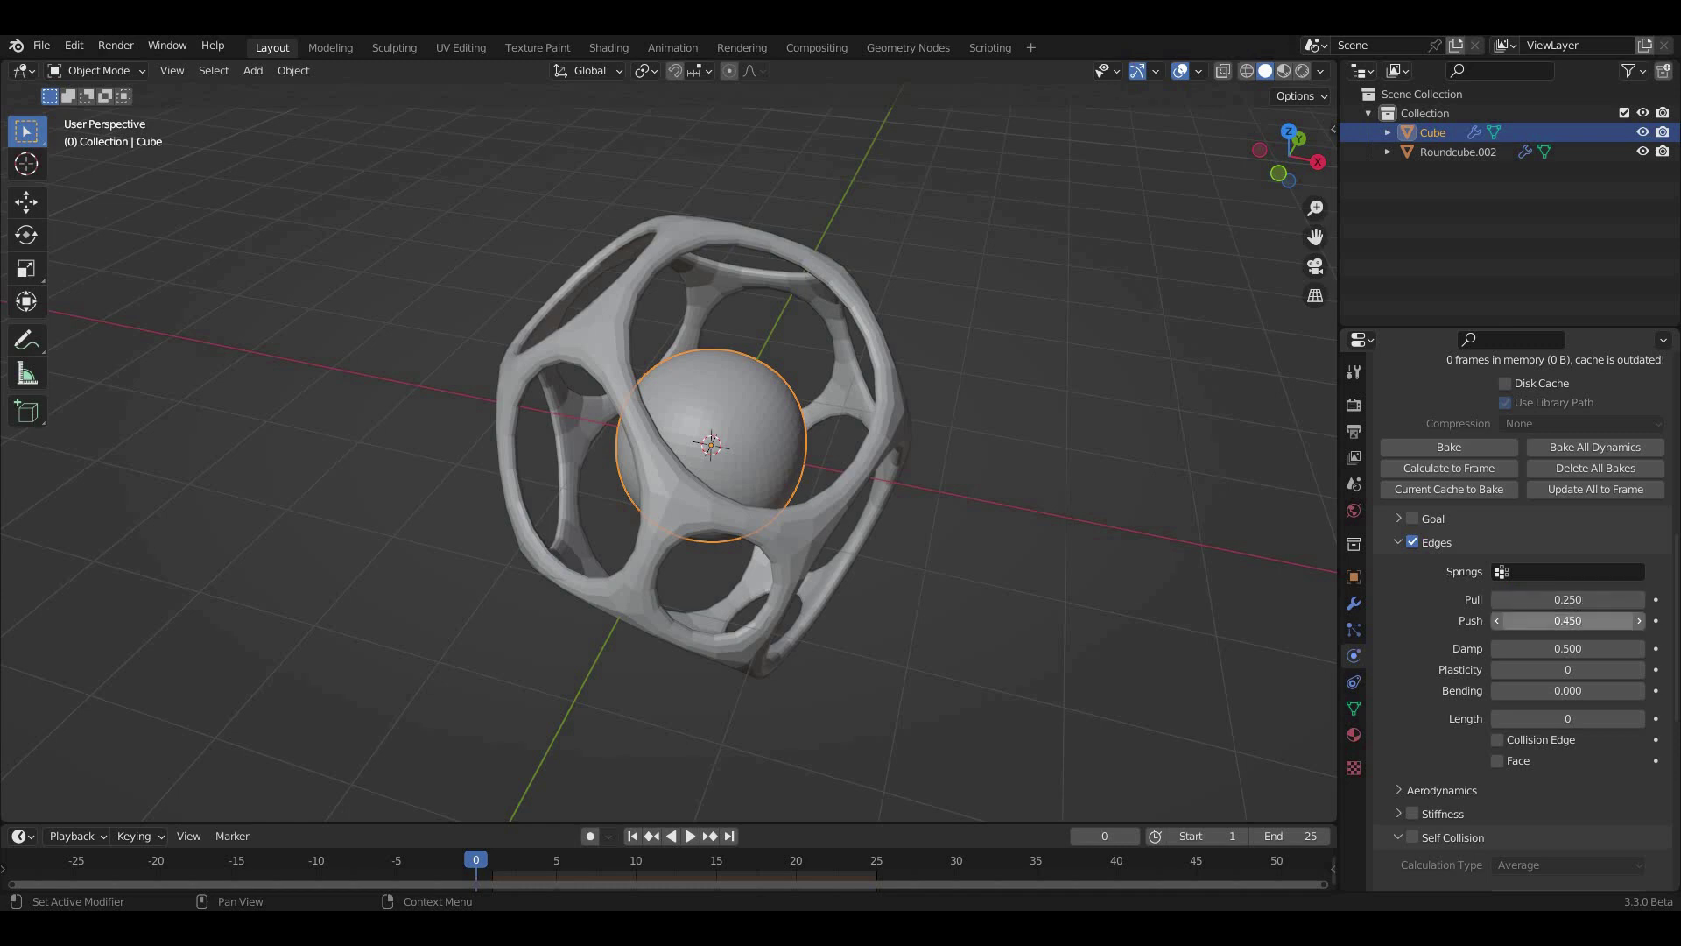
- Turn on edge collision and 0.75 m self collision, then give the cage collision physics
left_click(1497, 739)
scroll(1488, 735, "down", 3)
left_click(1412, 732)
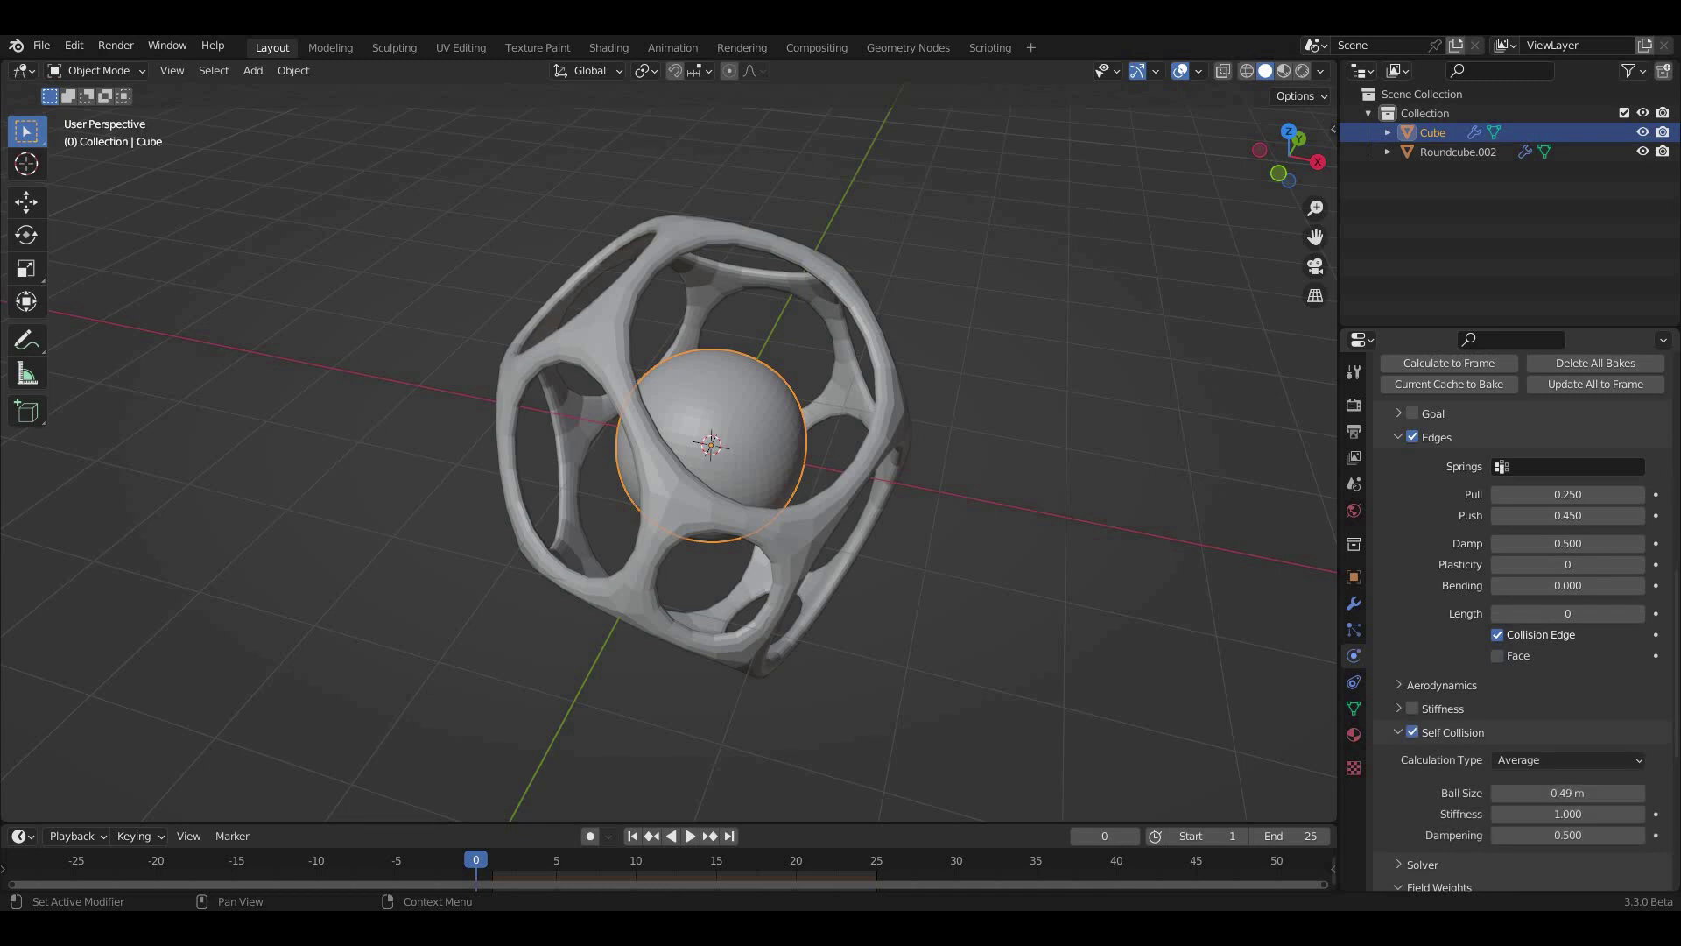
left_click(1567, 793)
key("BackSpace")
key("BackSpace")
key("BackSpace")
type("75")
key("Return")
scroll(1532, 613, "down", 3)
scroll(1532, 613, "down", 1)
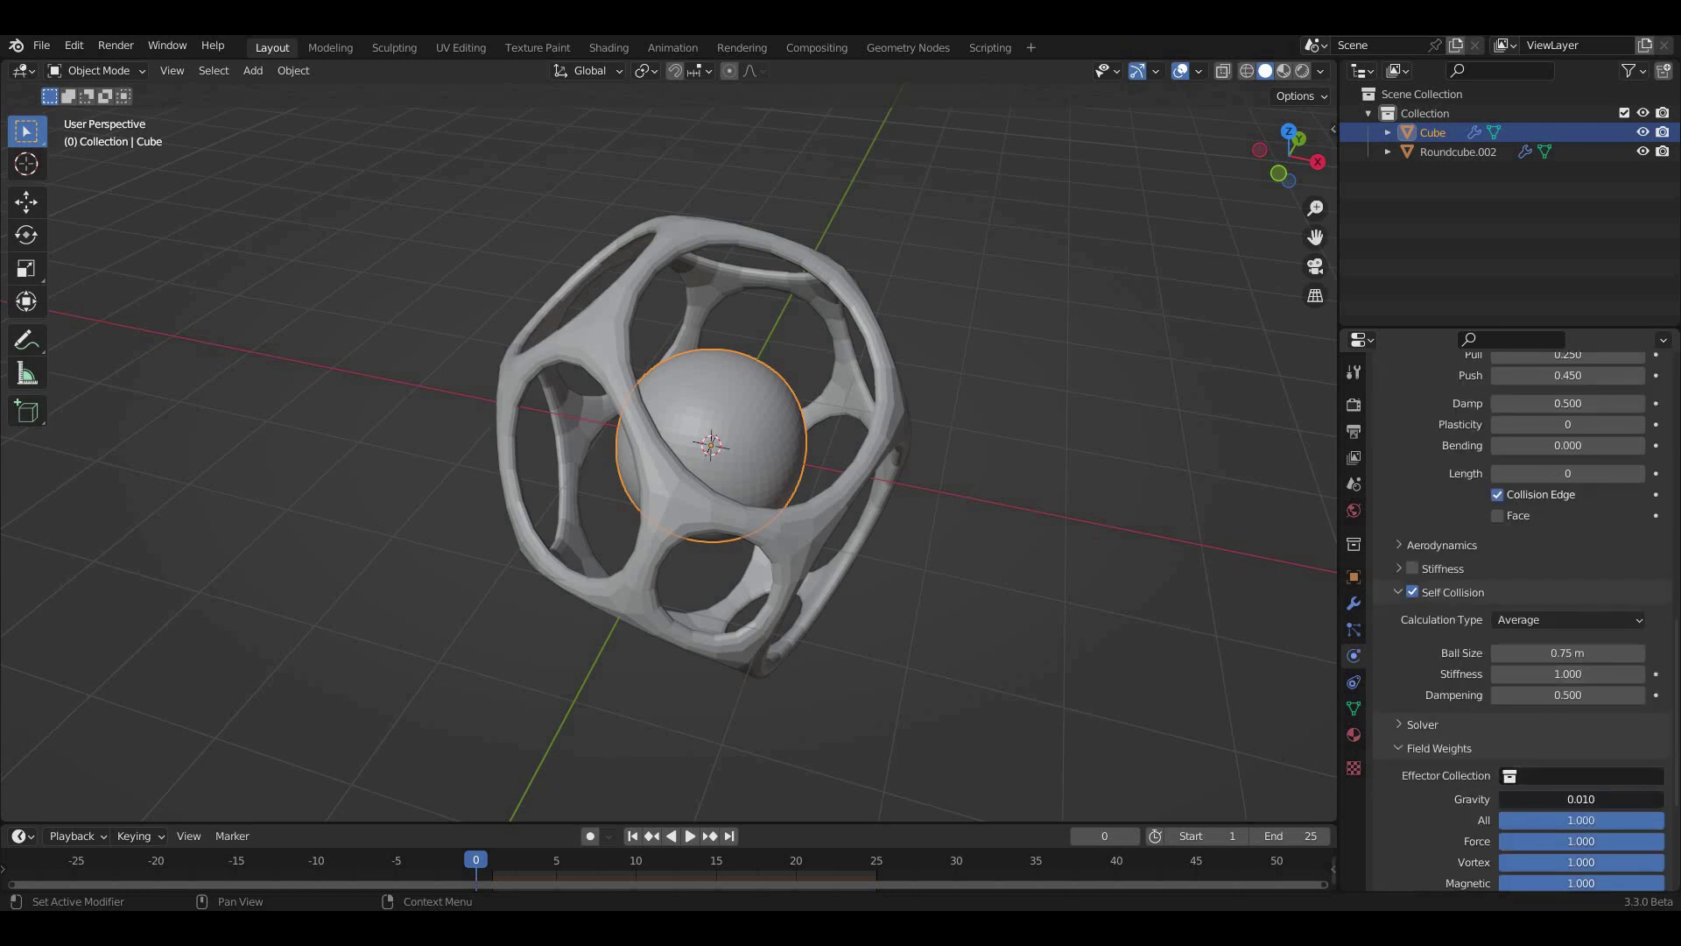
left_click(1458, 152)
left_click(1455, 422)
- Add a Force field at the centre with Strength 40 and Flow 10
scroll(648, 394, "down", 3)
key("shift+a")
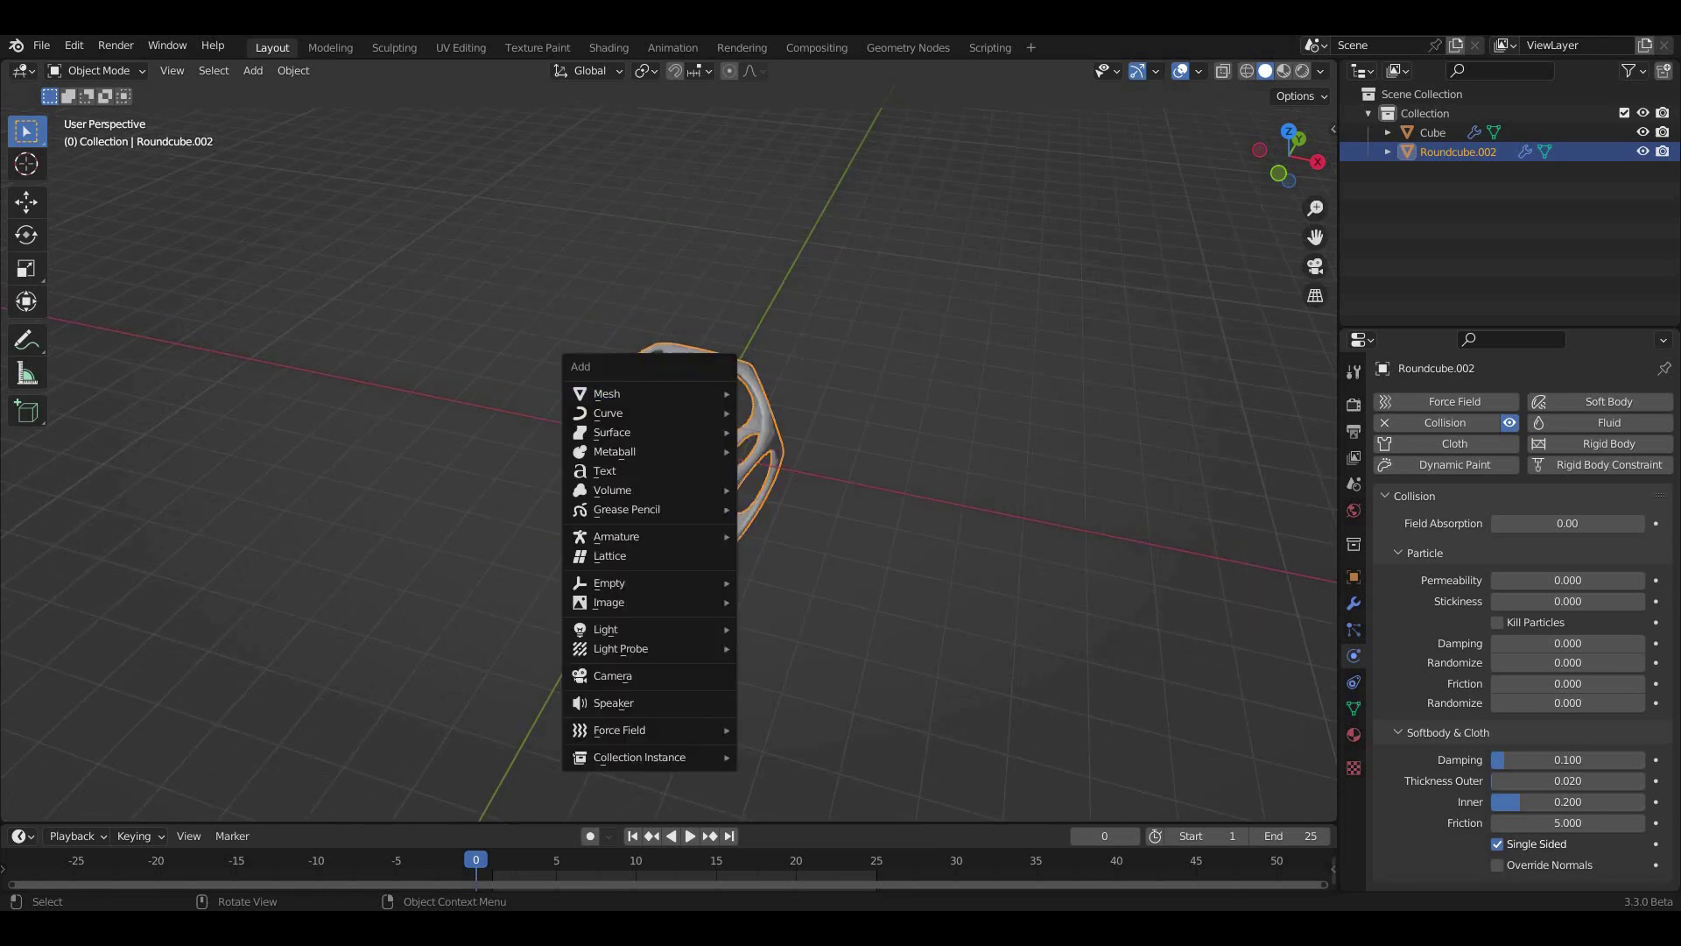
left_click(780, 476)
scroll(683, 438, "up", 5)
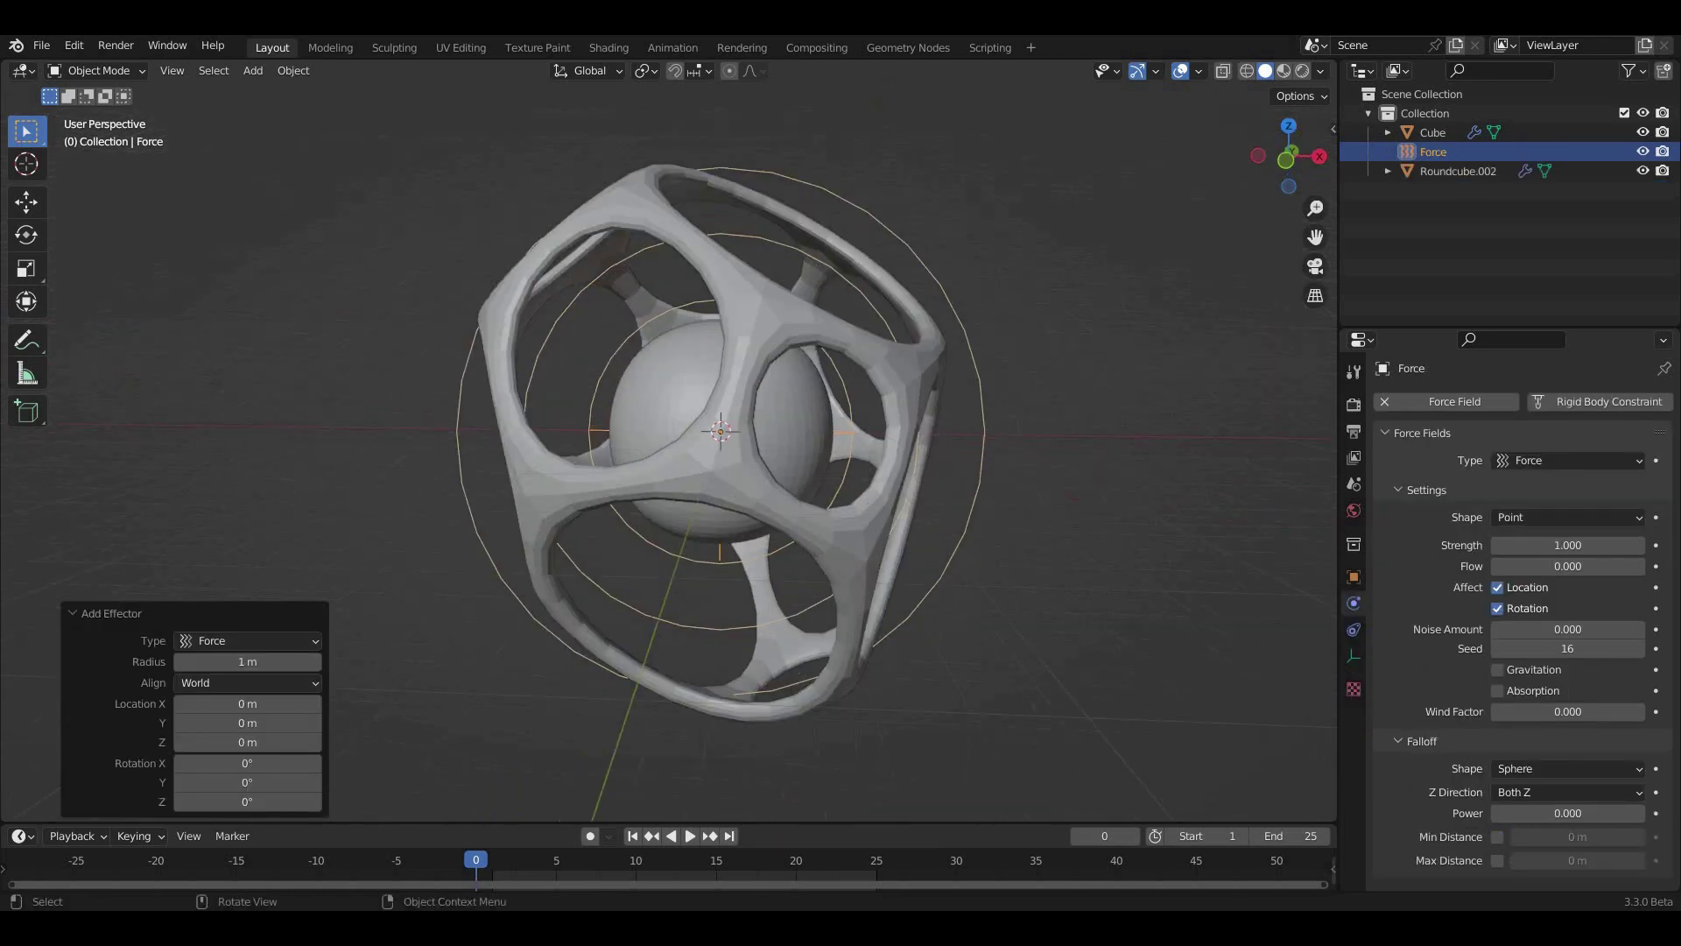
left_click(1567, 545)
type("40")
key("Tab")
type("10")
key("Return")
- Keyframe the falloff Power at frame 20, then at 1 on frame 25
left_click_drag(666, 823, 665, 606)
left_click_drag(476, 666, 795, 665)
key("i")
key("Return")
type("1")
key("Return")
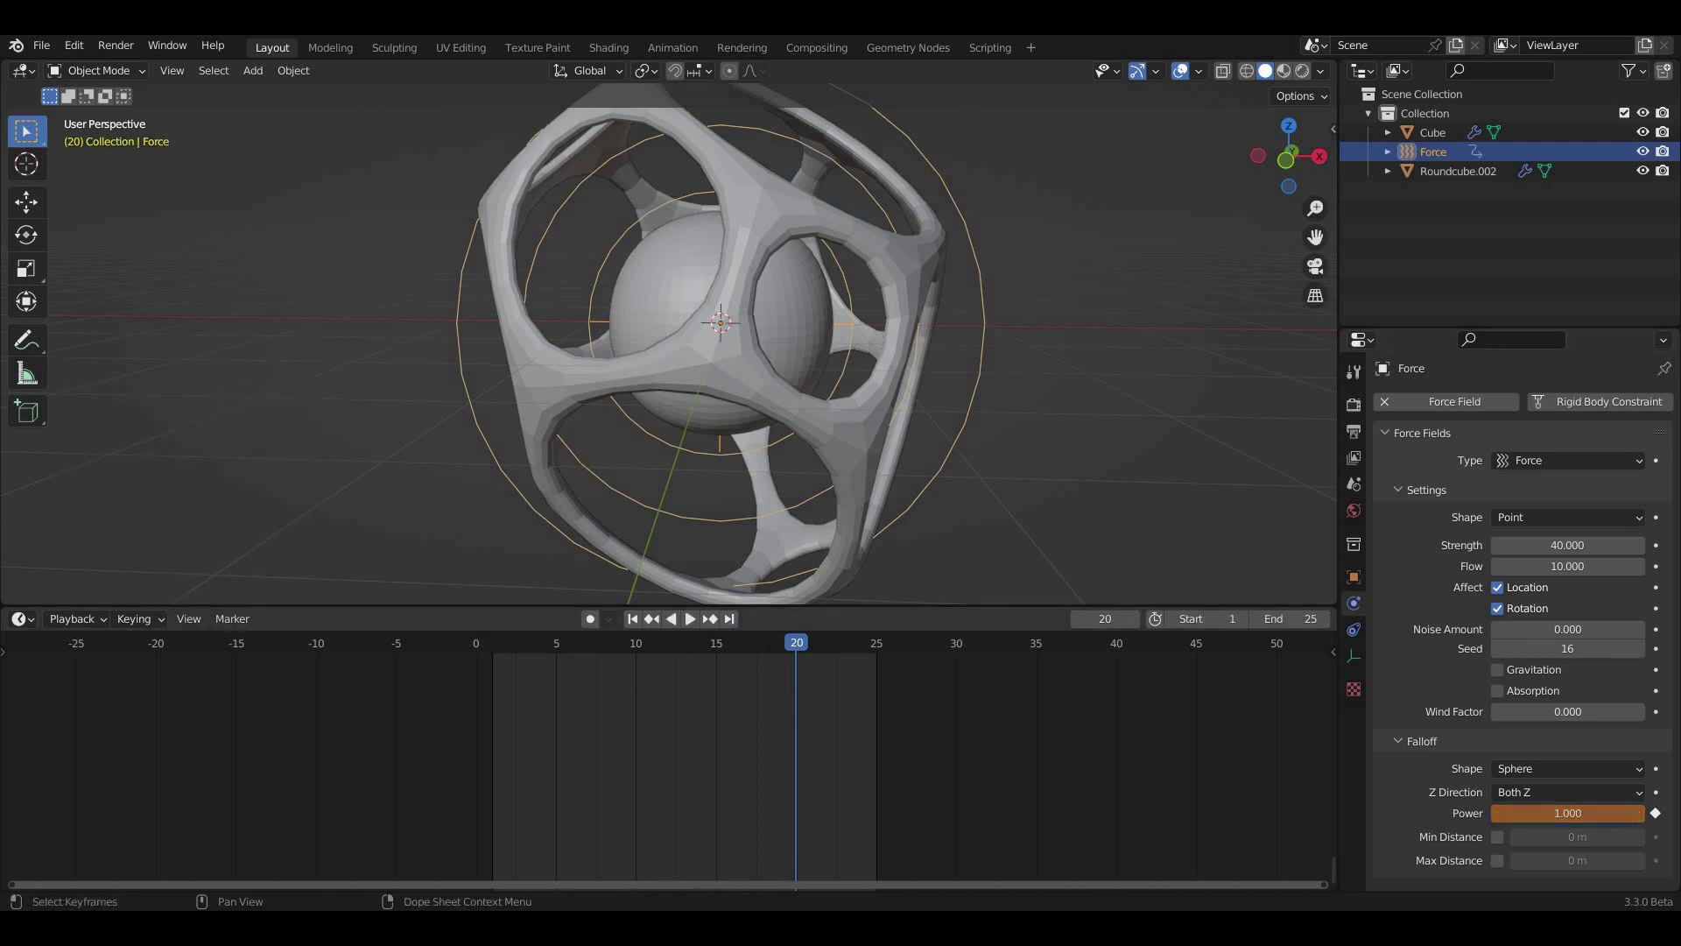
key("shift+Right")
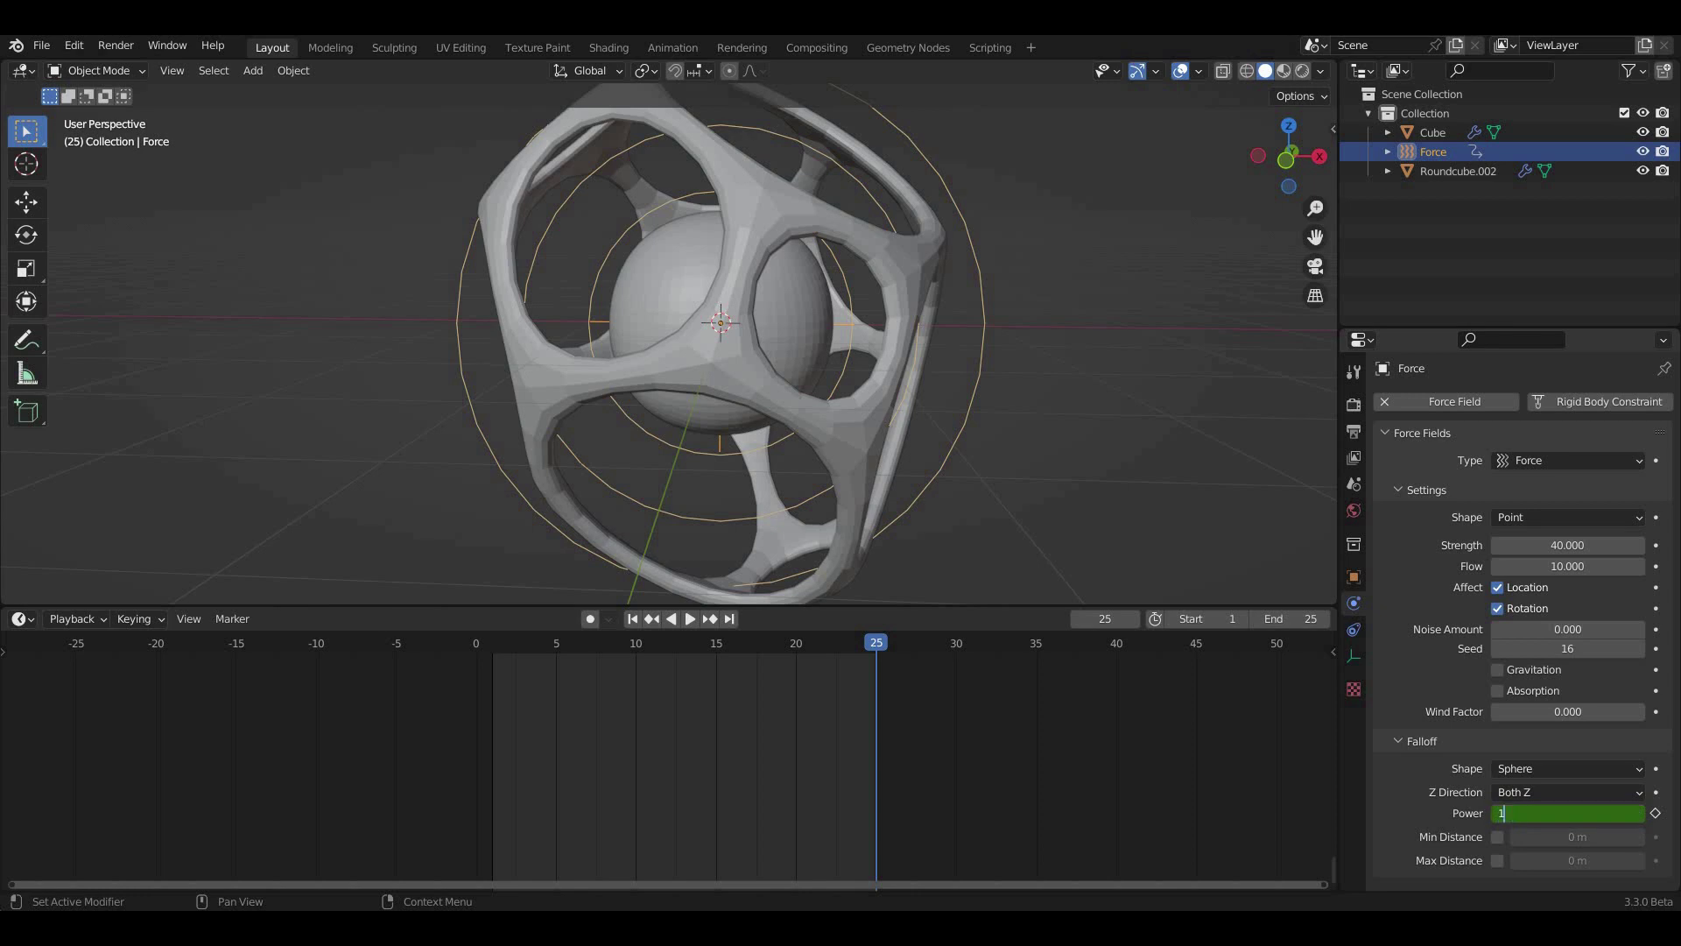
key("i")
- Preview the animation, rewind to the first frame, and select the sphere Cube
key("space")
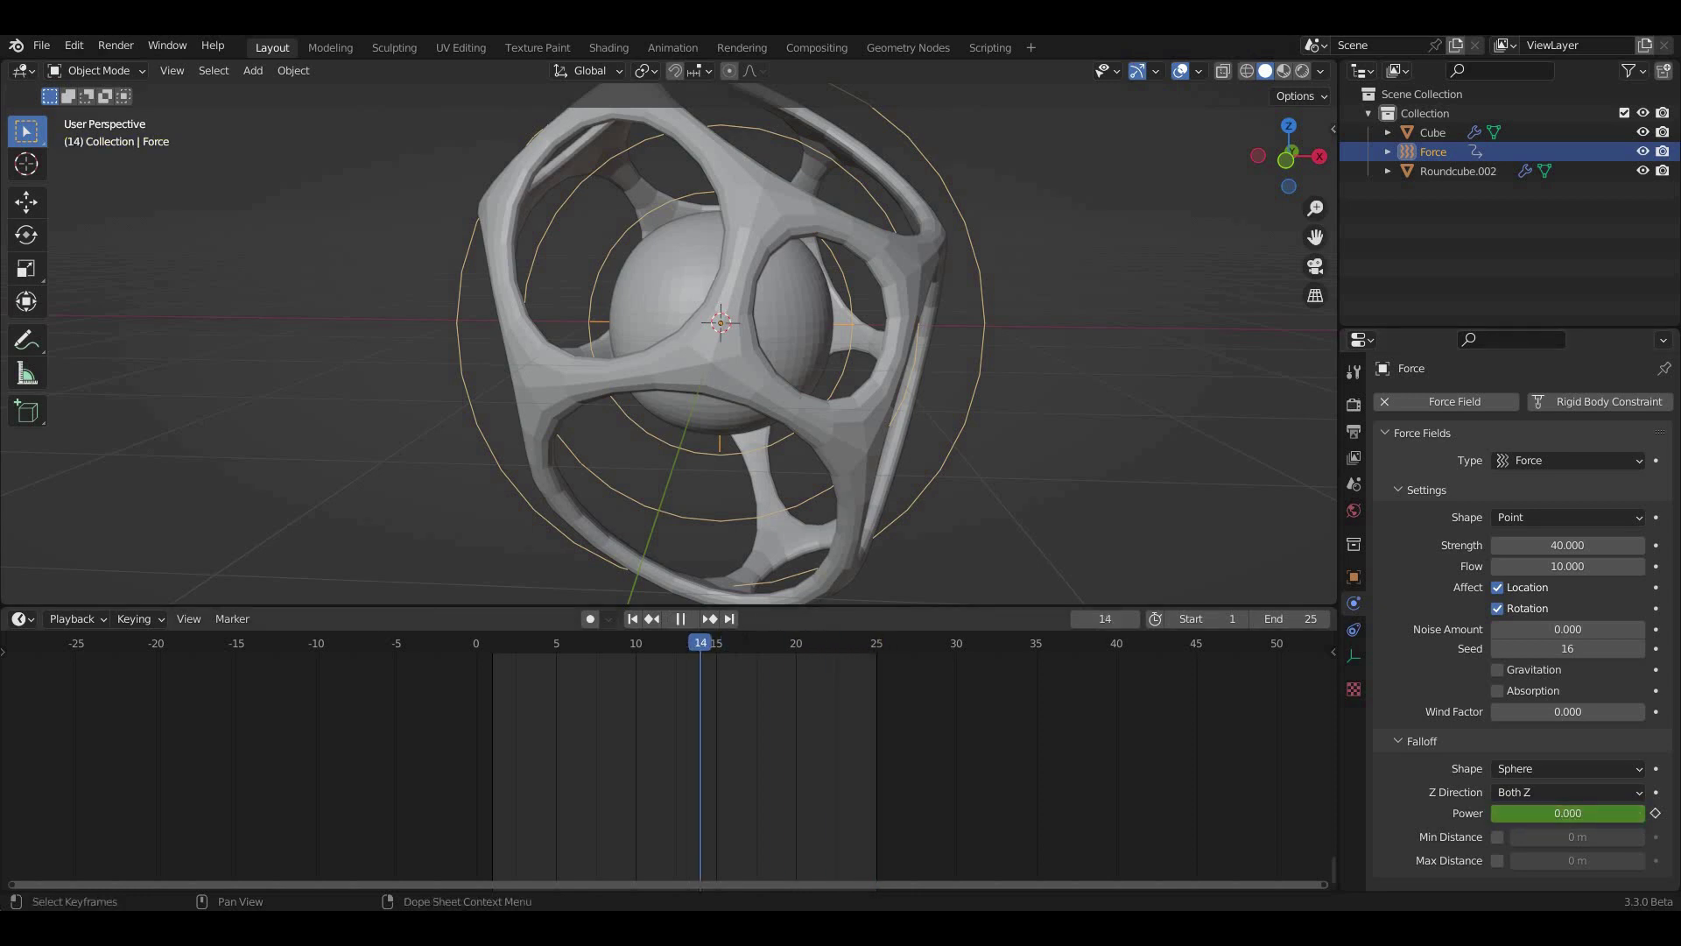
key("space")
key("Left")
key("Left")
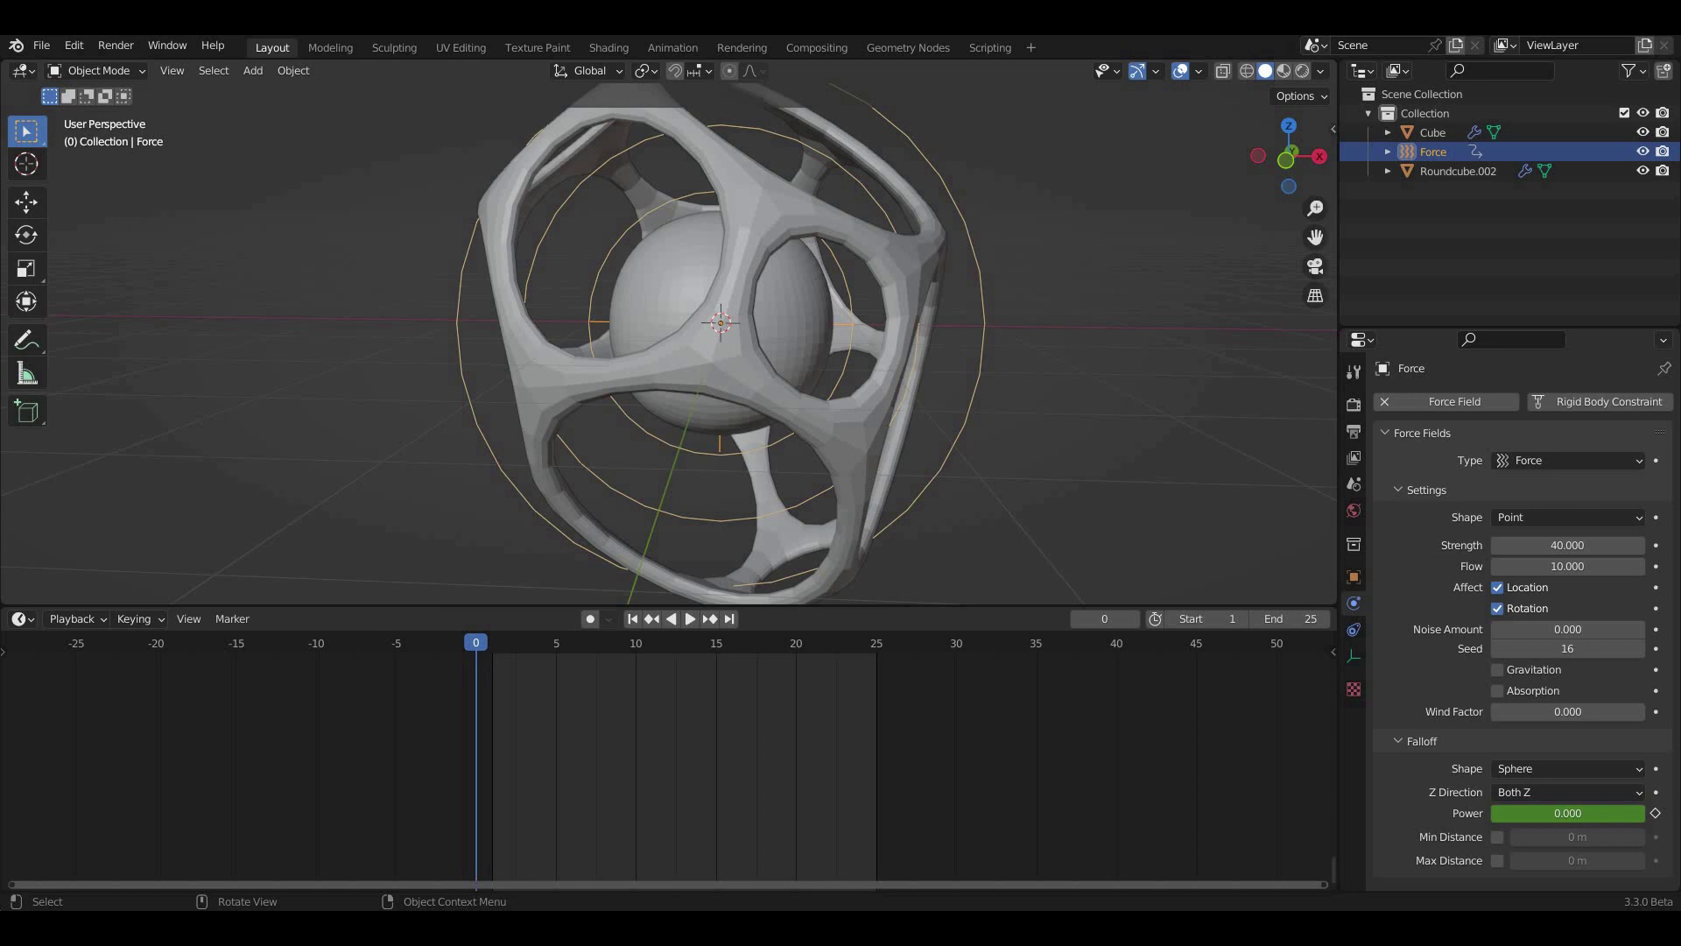
left_click(665, 289)
middle_click_drag(666, 289, 788, 315)
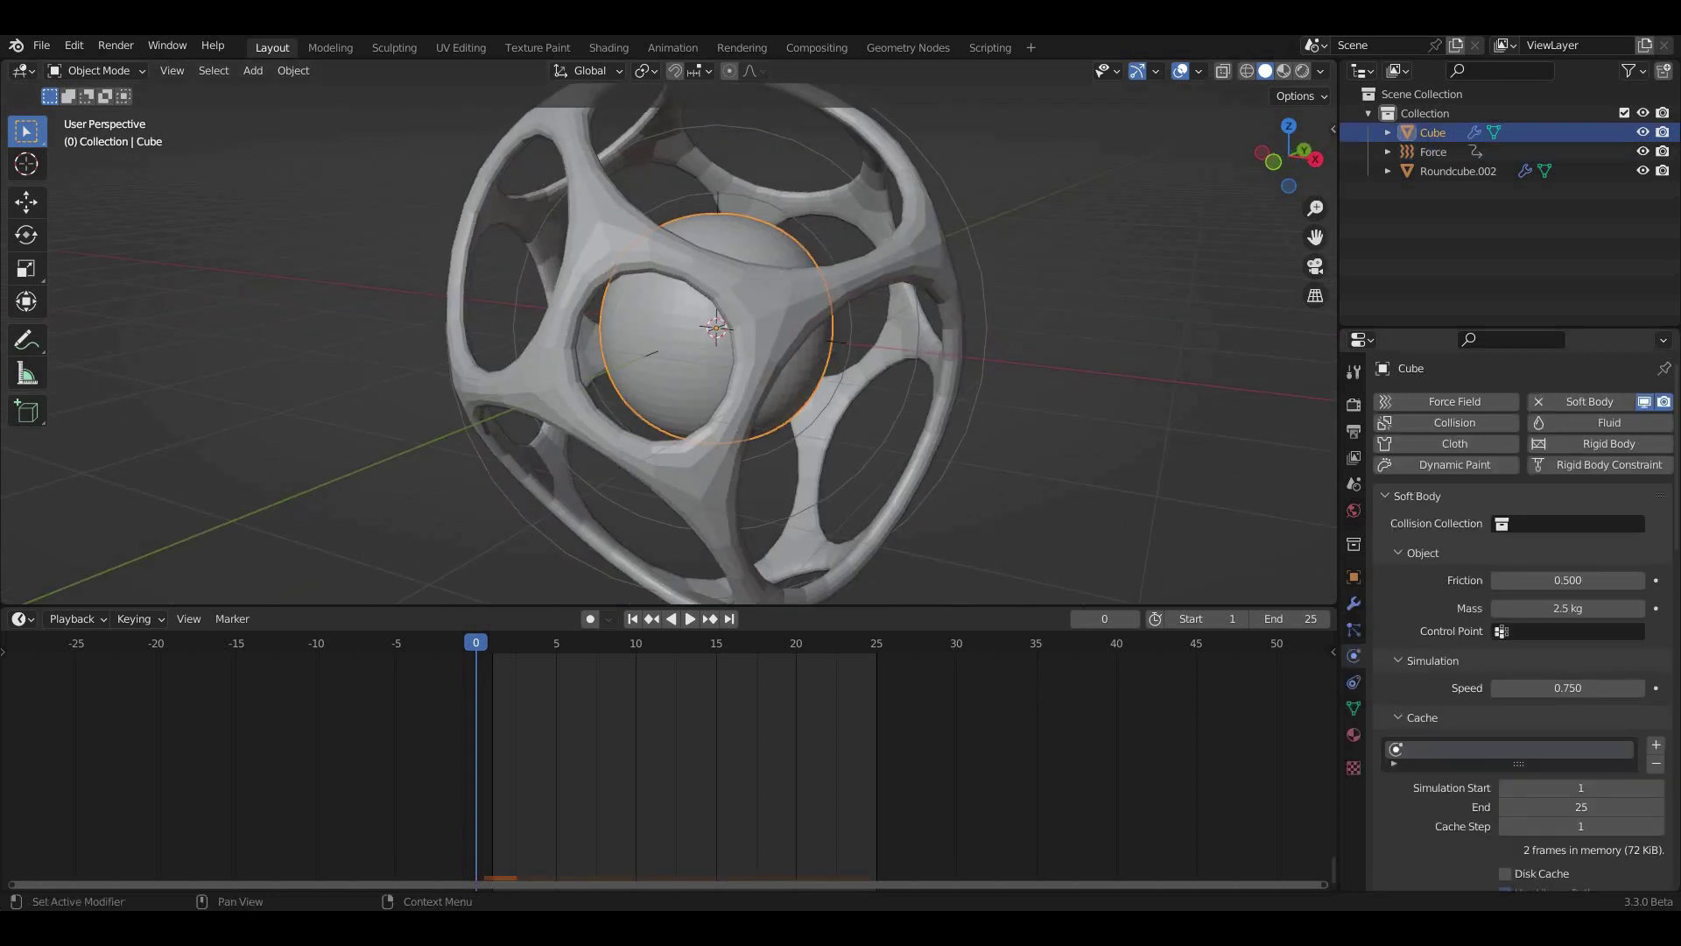
- Bake the sphere's soft-body cache and play back the baked animation
scroll(1488, 656, "down", 4)
scroll(1488, 657, "down", 4)
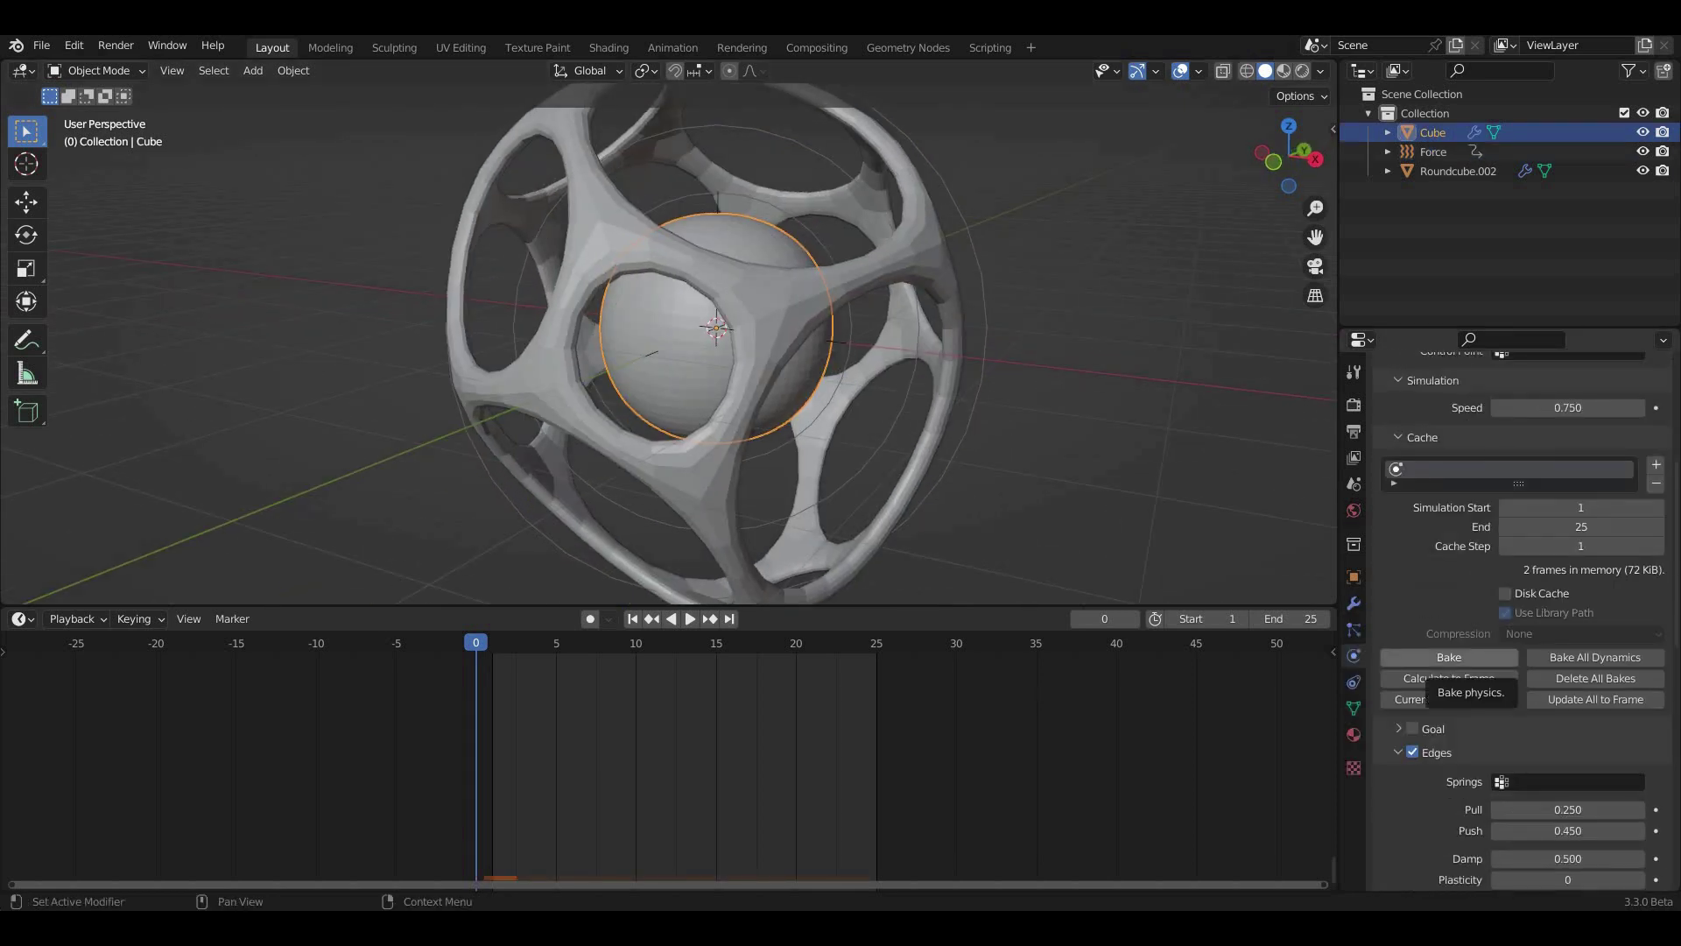
left_click(1449, 657)
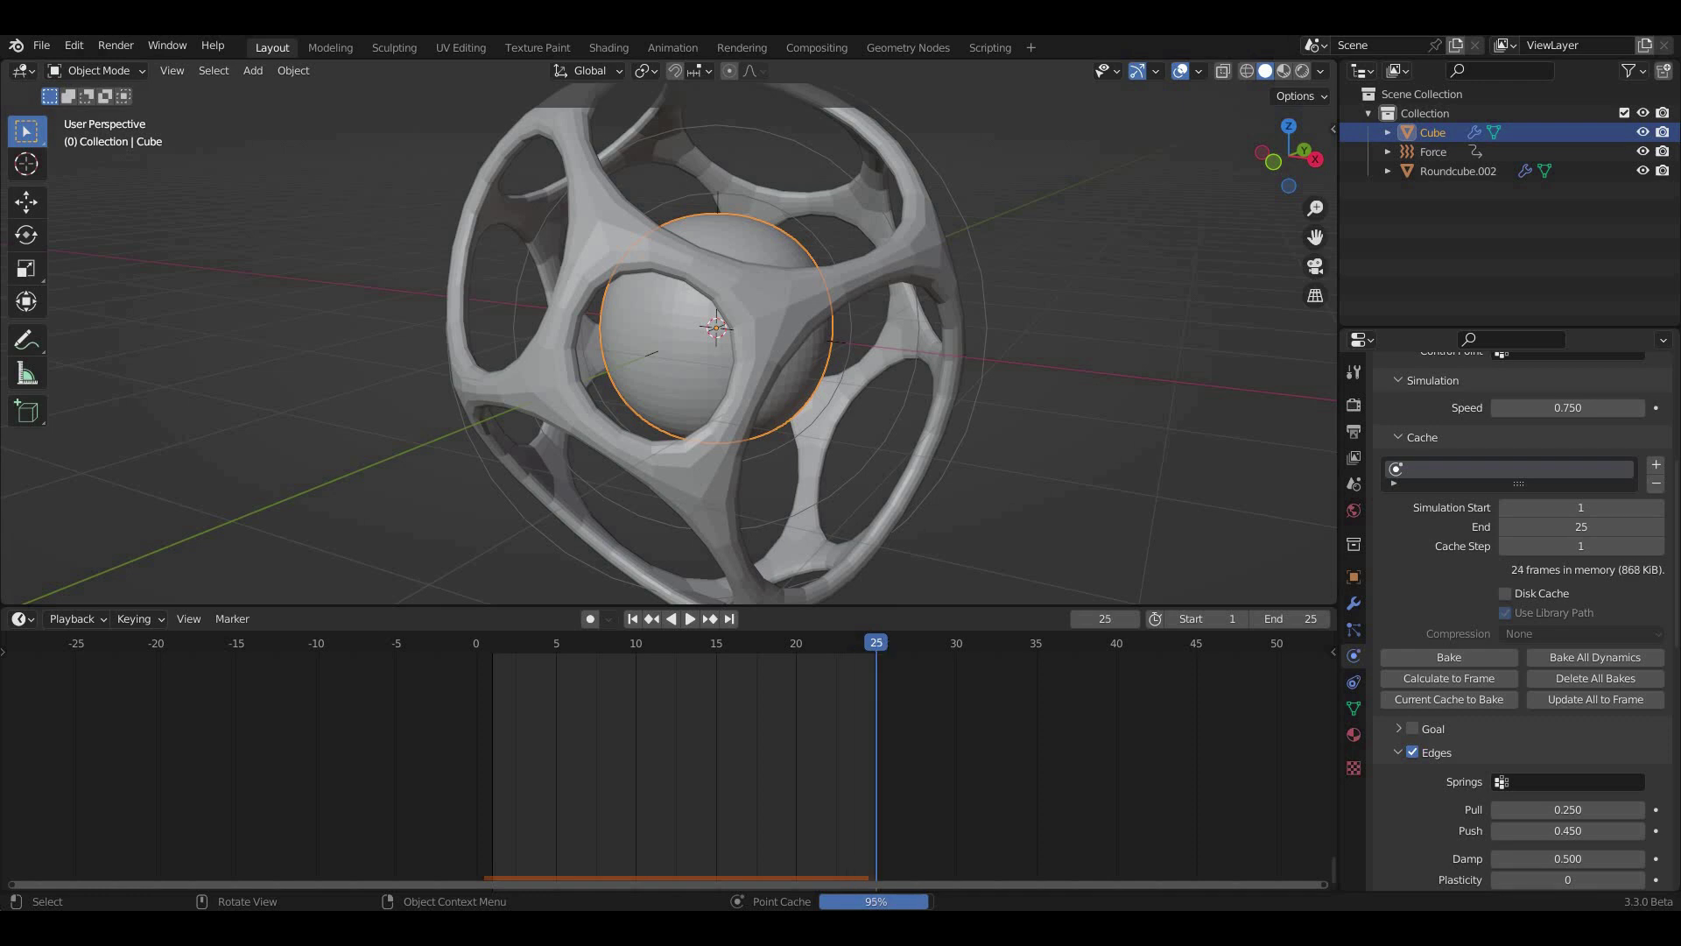
scroll(670, 342, "down", 3)
key("space")
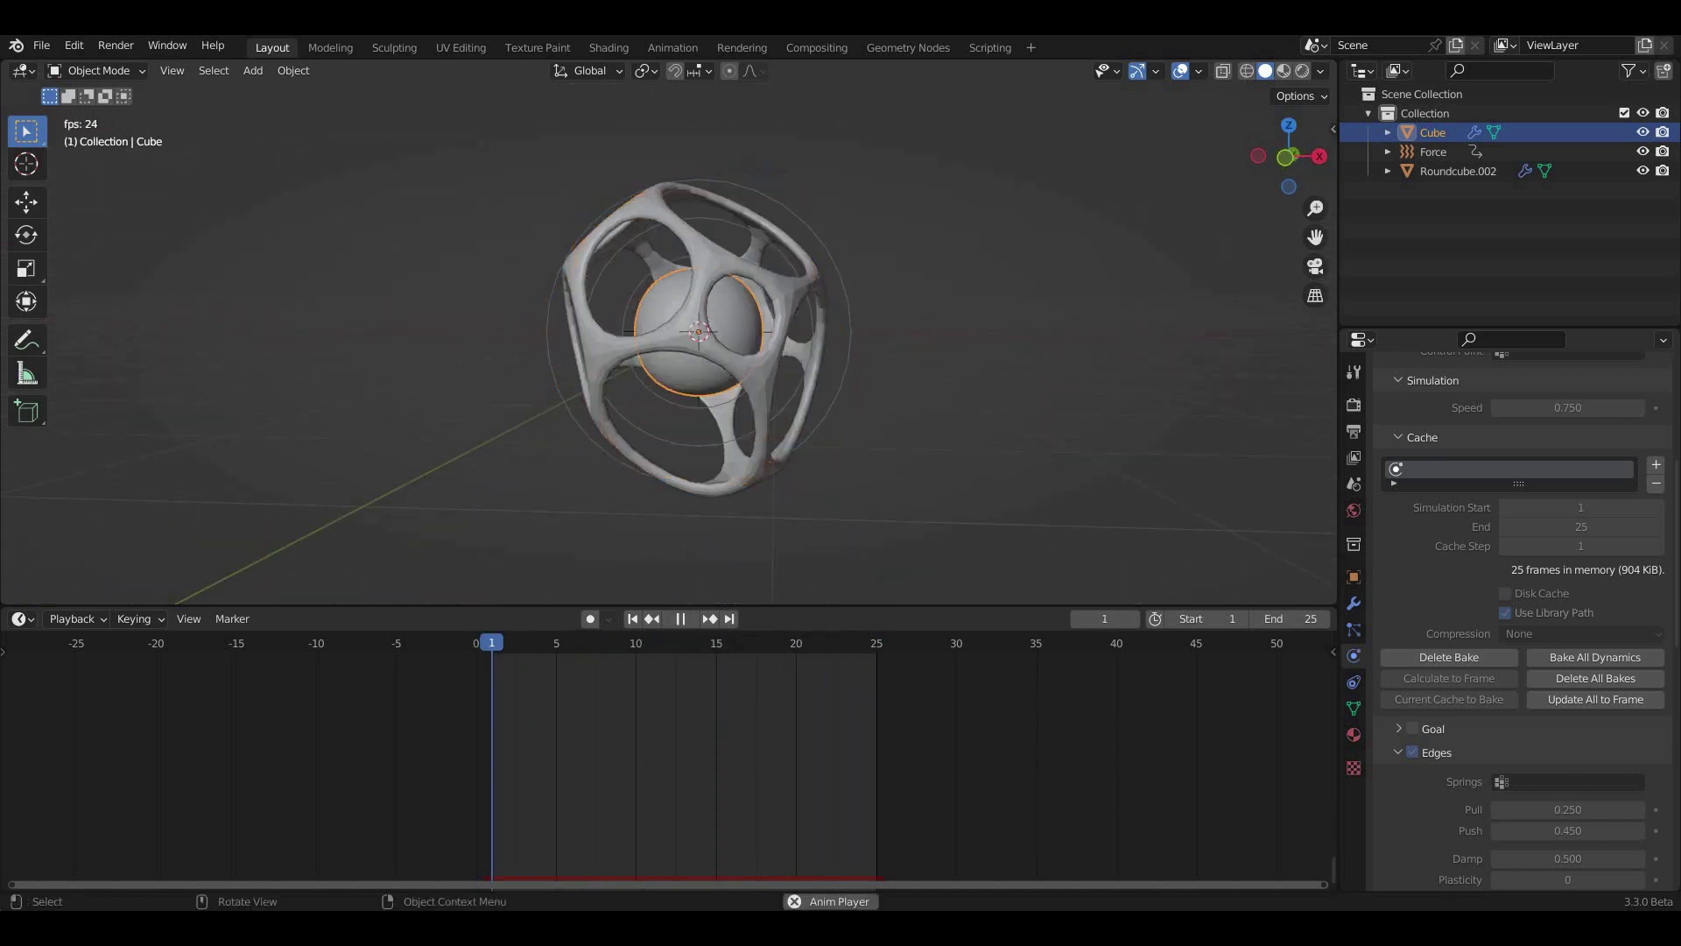
- Stop playback and give the sphere a Subdivision modifier with smooth shading
key("space")
scroll(670, 342, "up", 2)
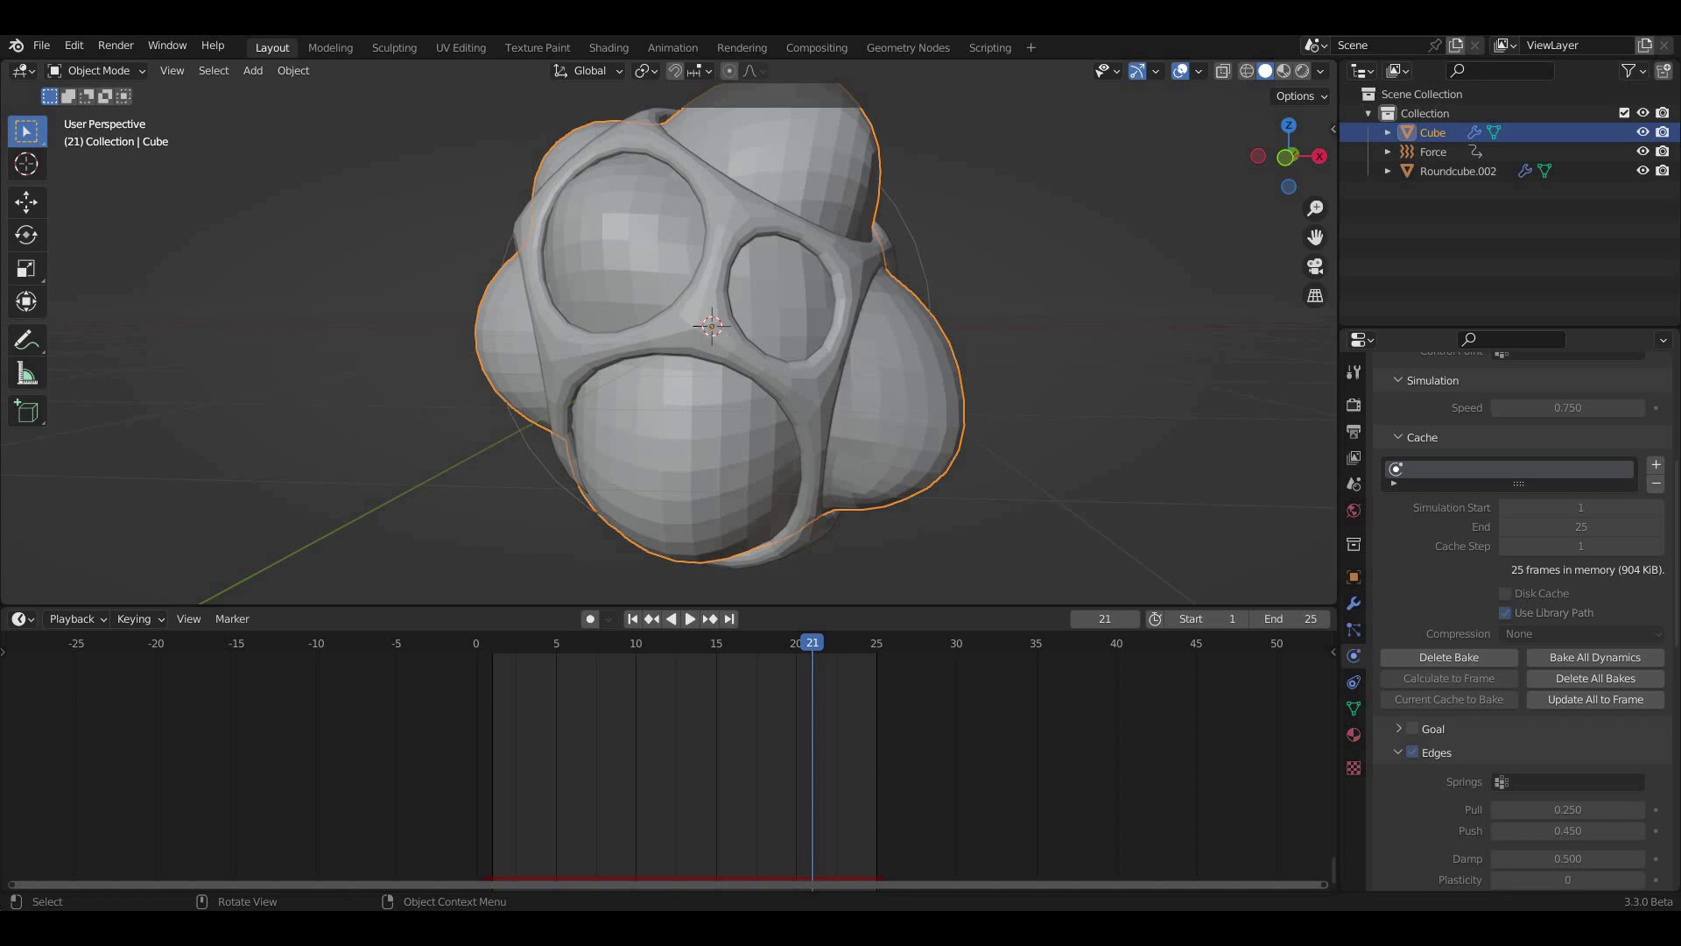
left_click(1353, 603)
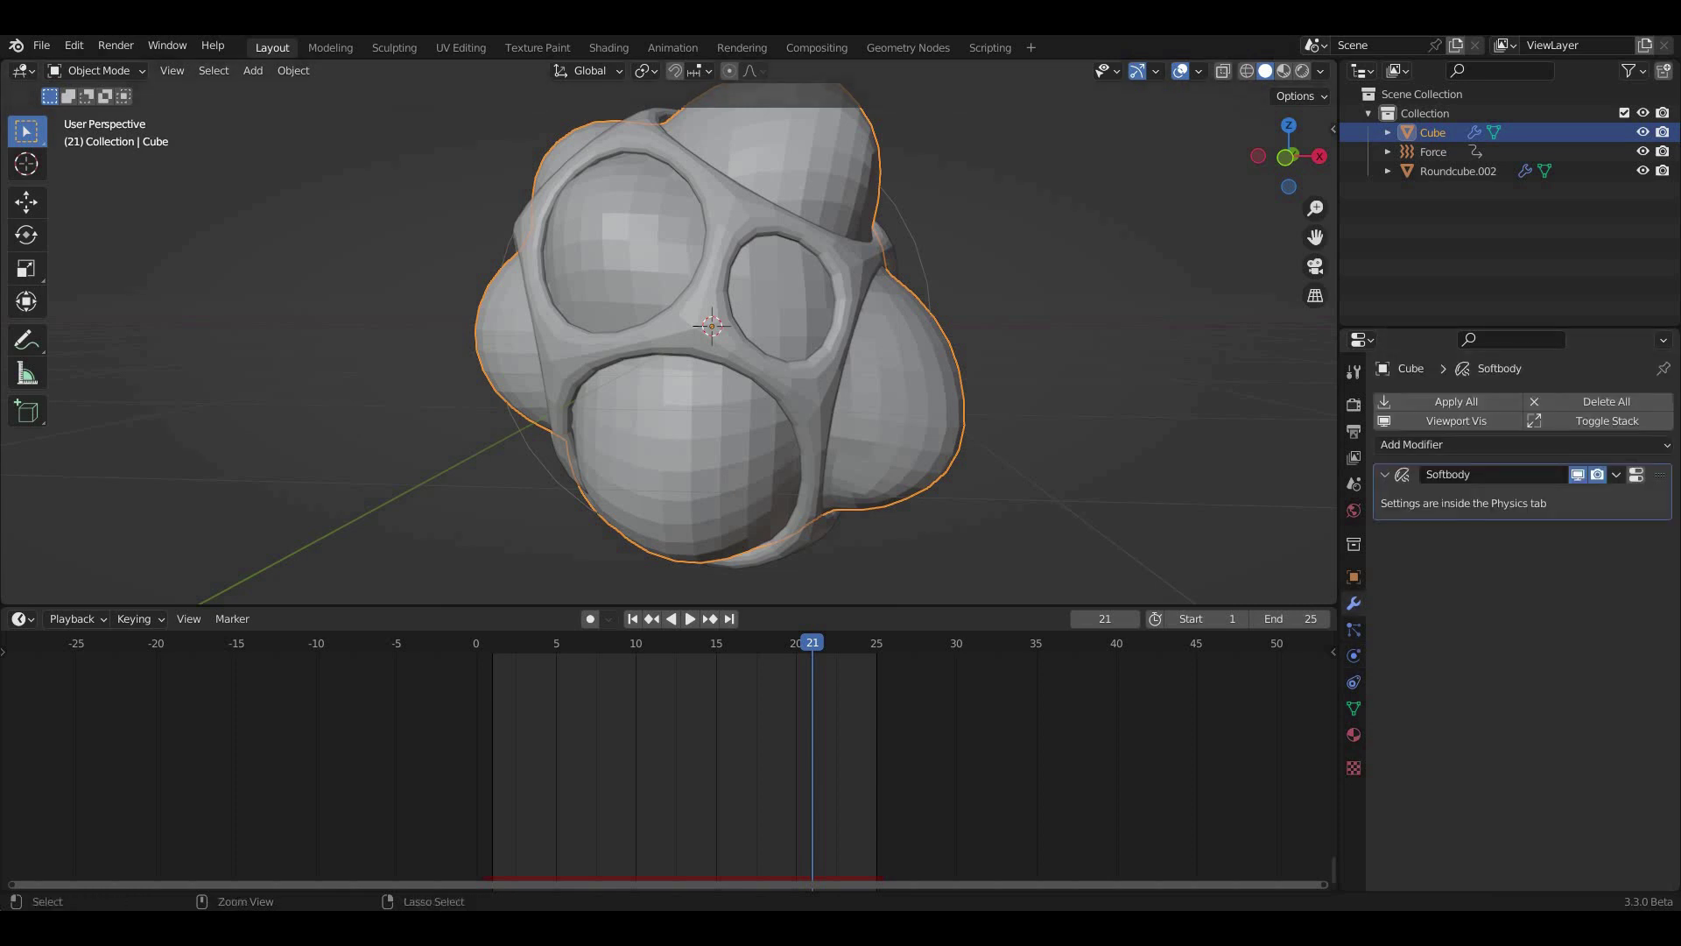
key("ctrl+2")
middle_click_drag(700, 351, 744, 351)
right_click(701, 202)
left_click(700, 199)
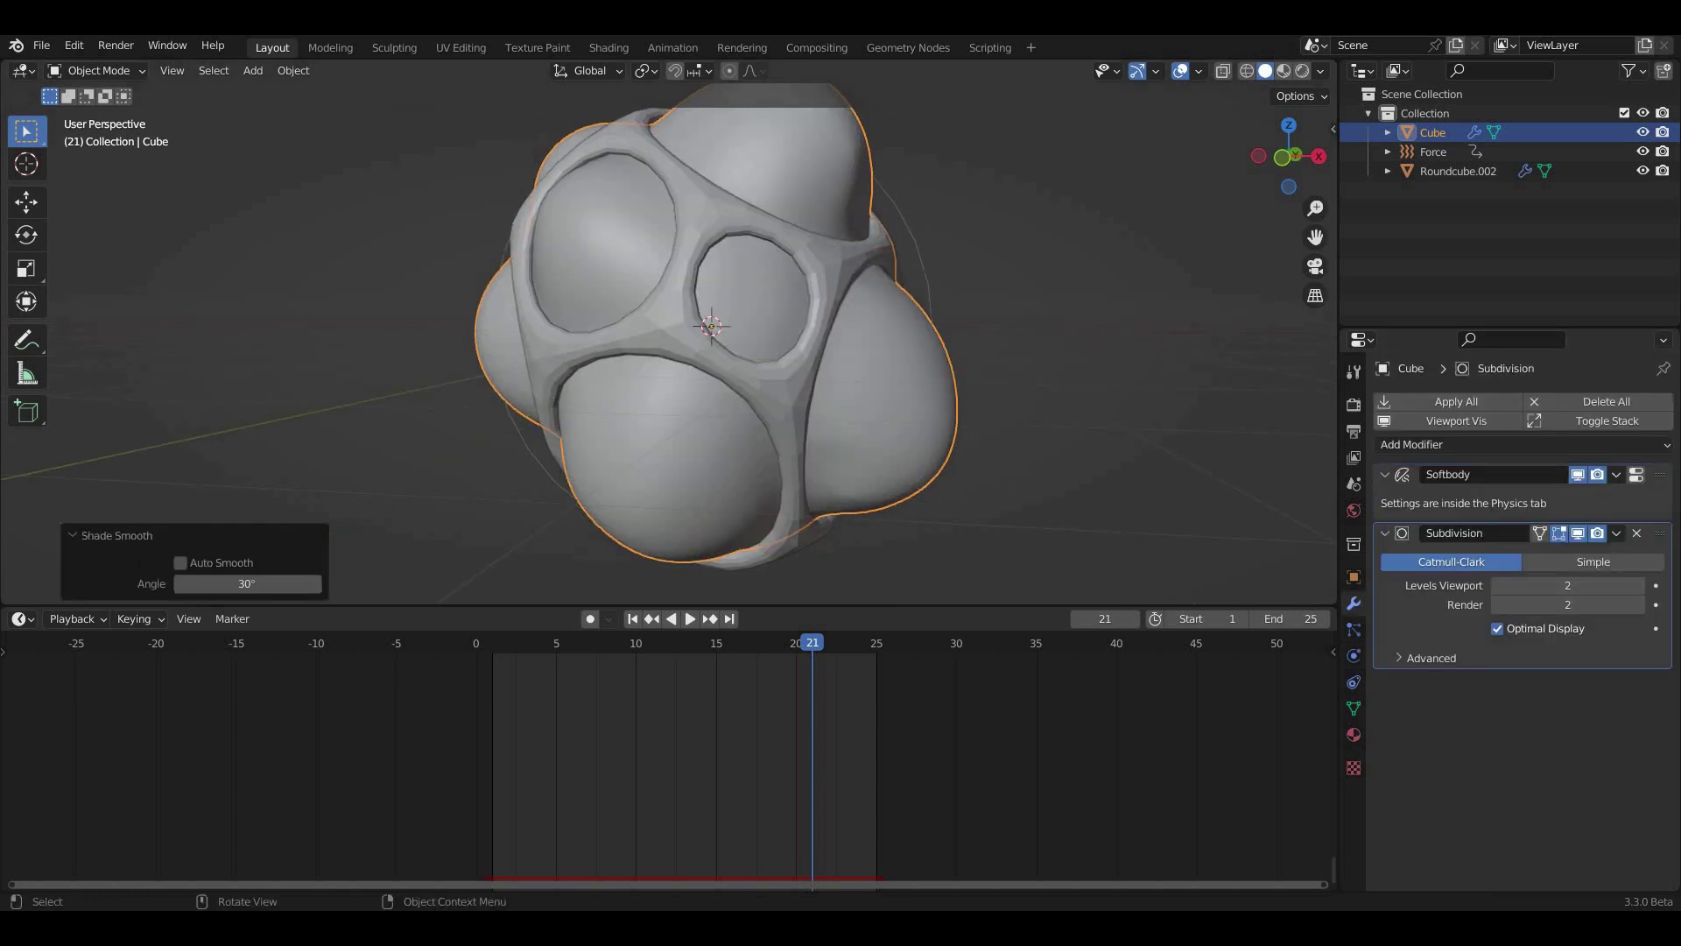
- Give the cage Roundcube.002 viewport subdivision level 4 and smooth shading
left_click(1457, 170)
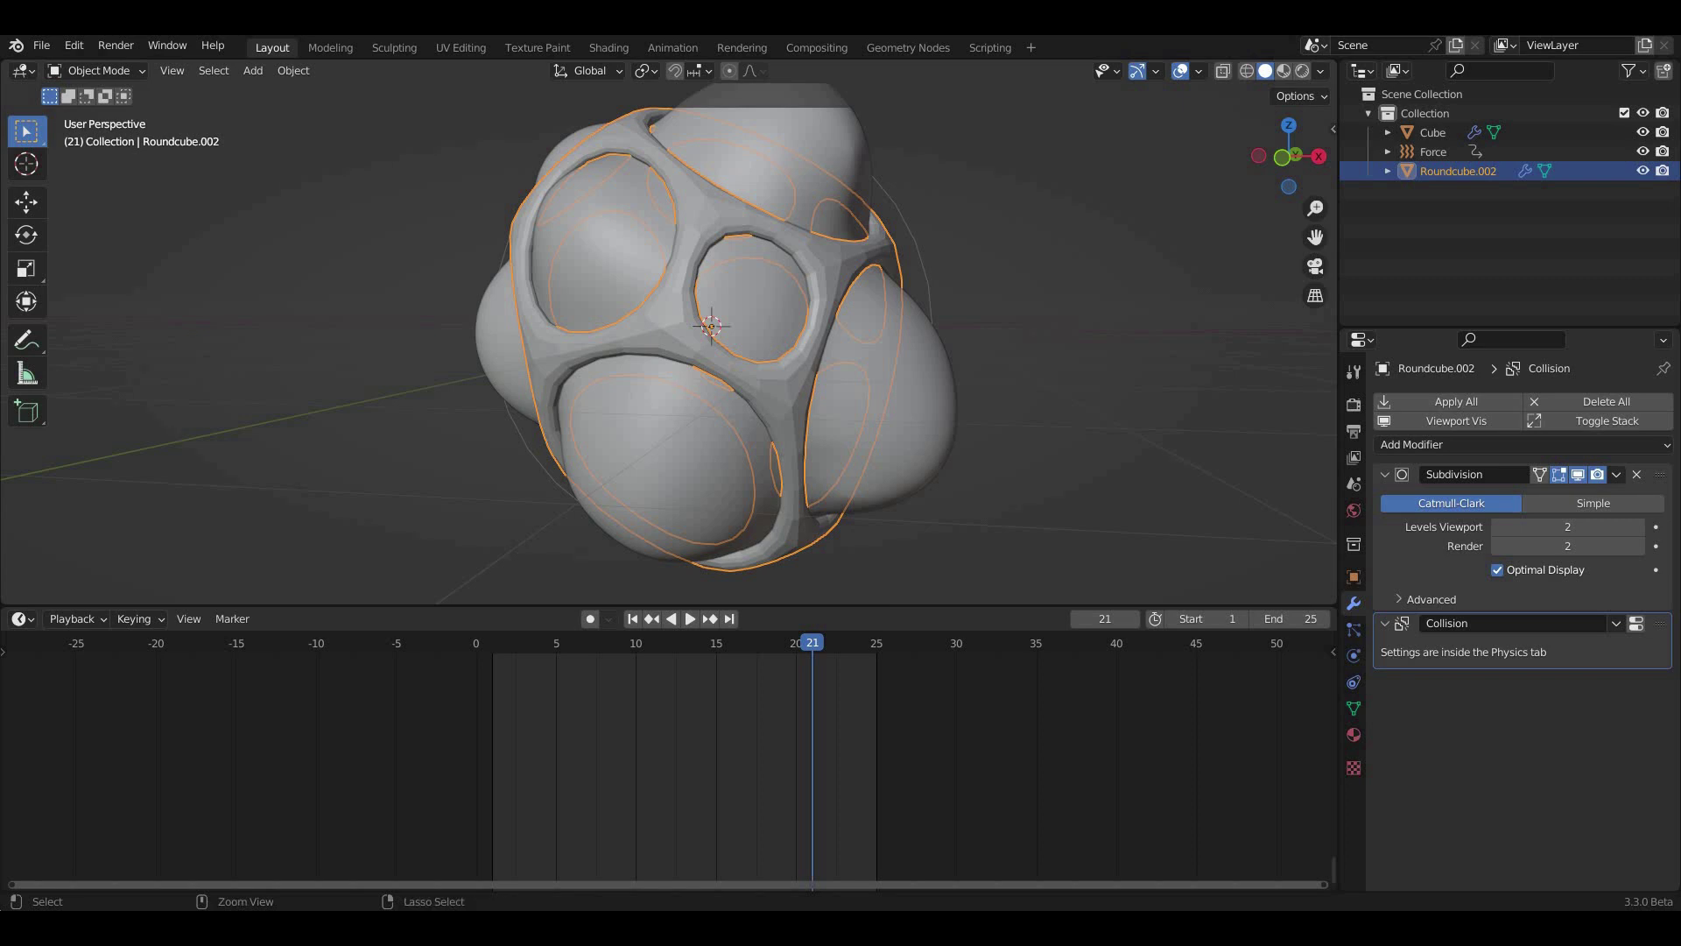
key("ctrl+4")
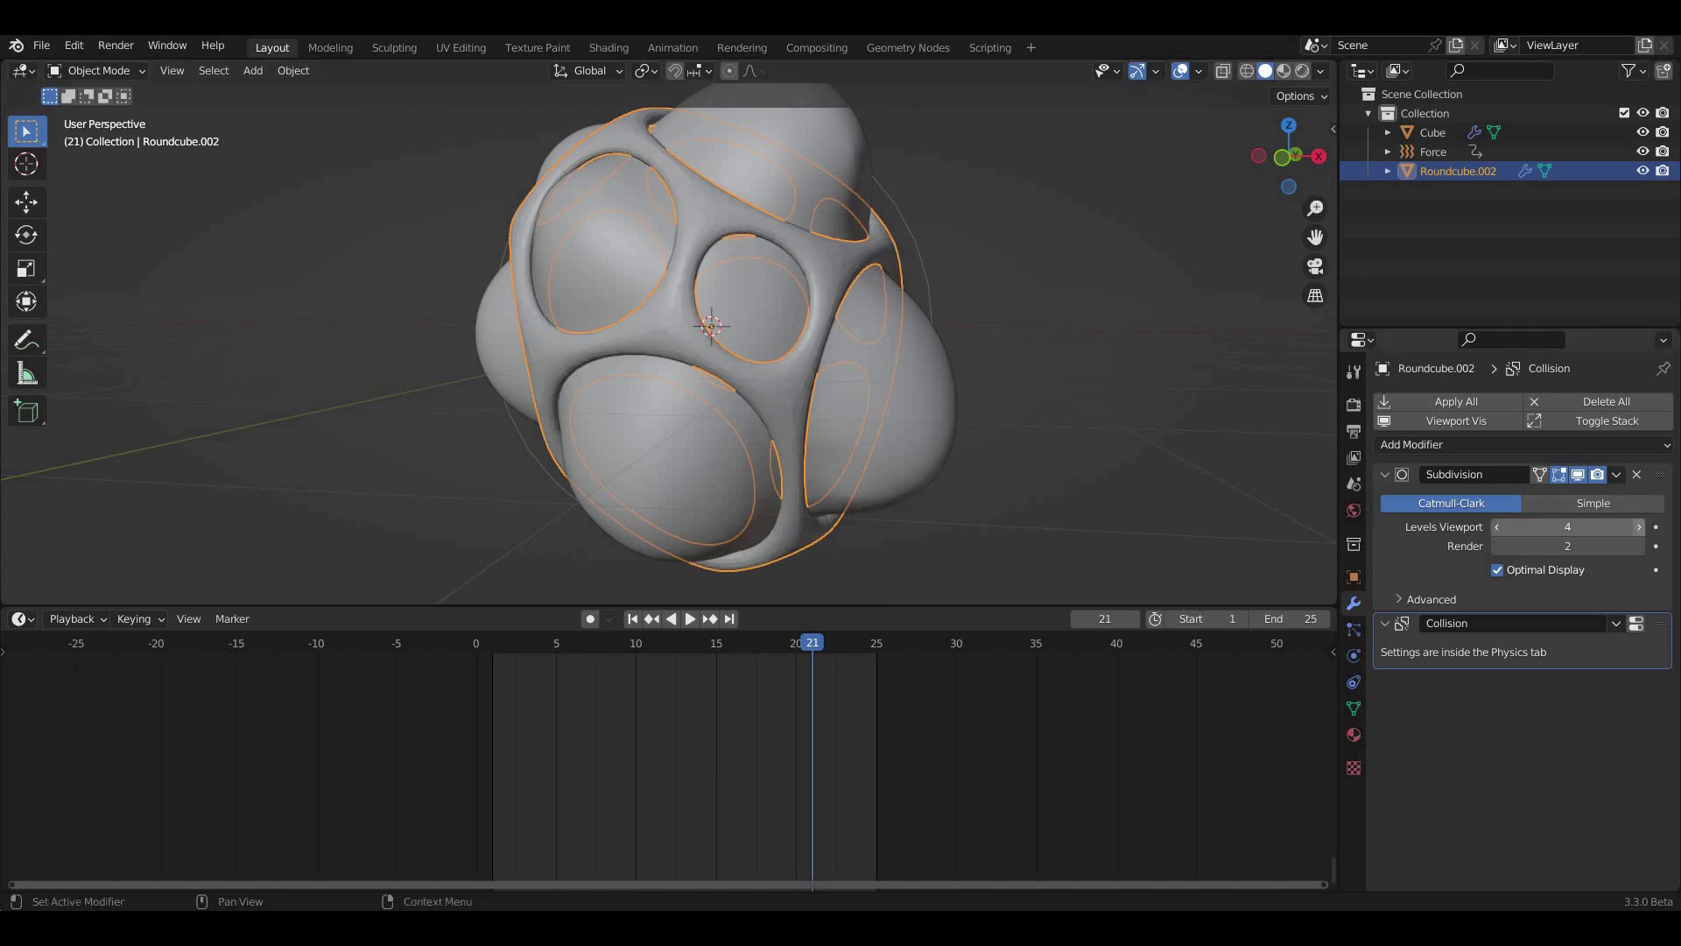
right_click(701, 214)
left_click(701, 215)
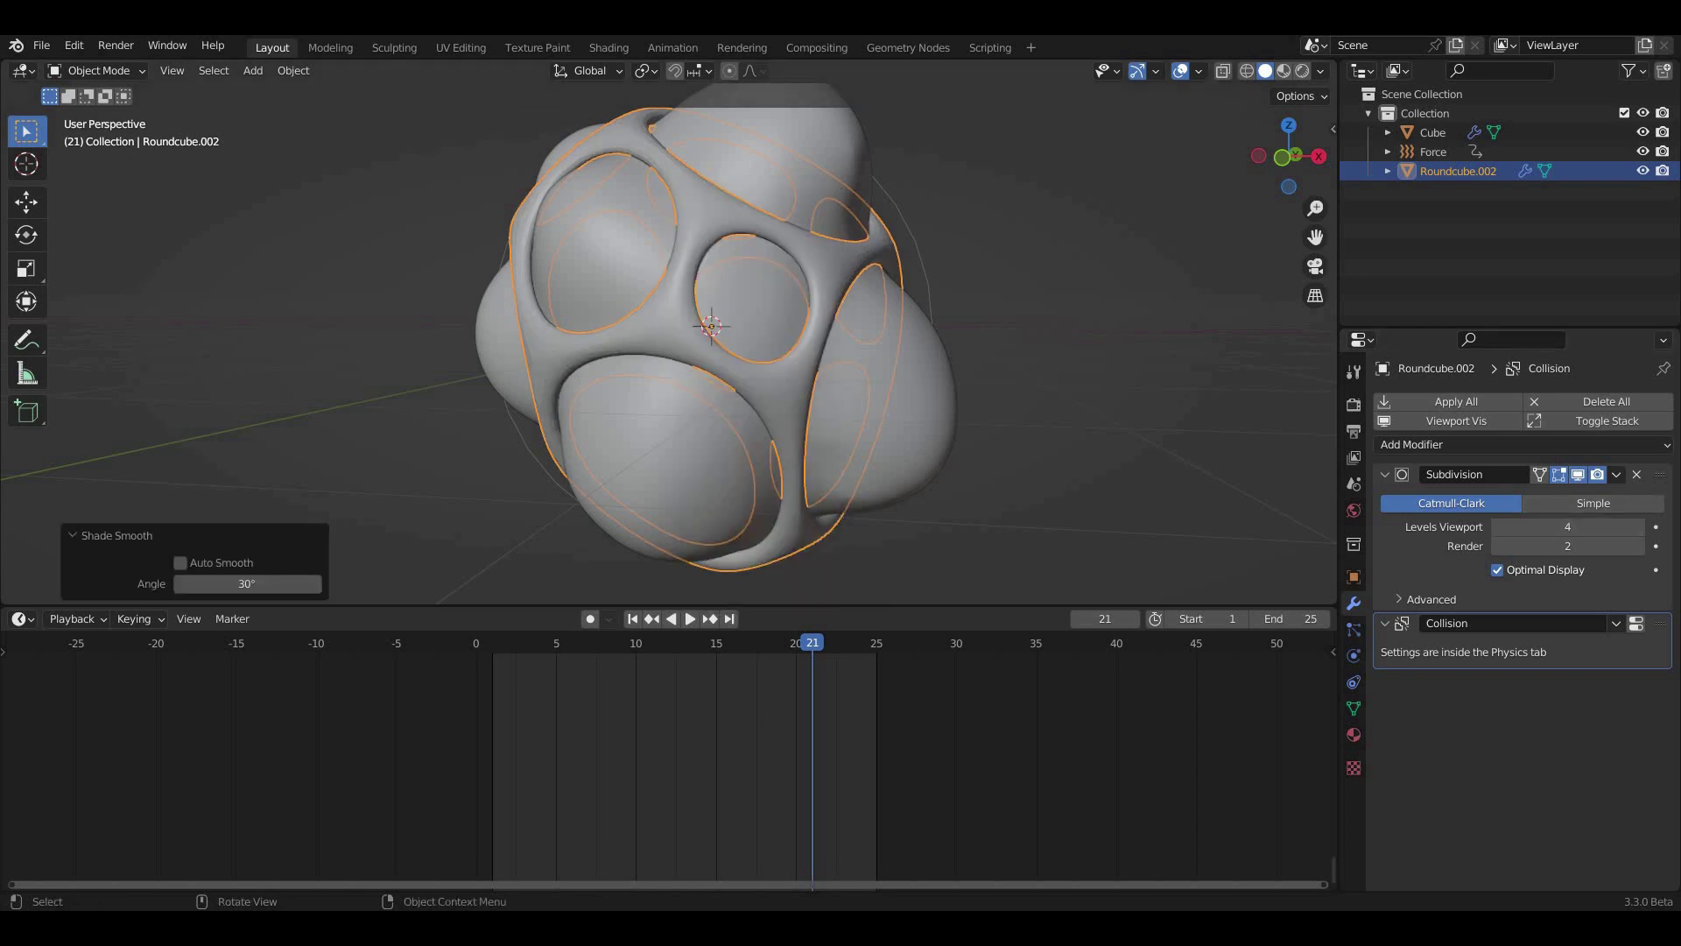
left_click(1384, 474)
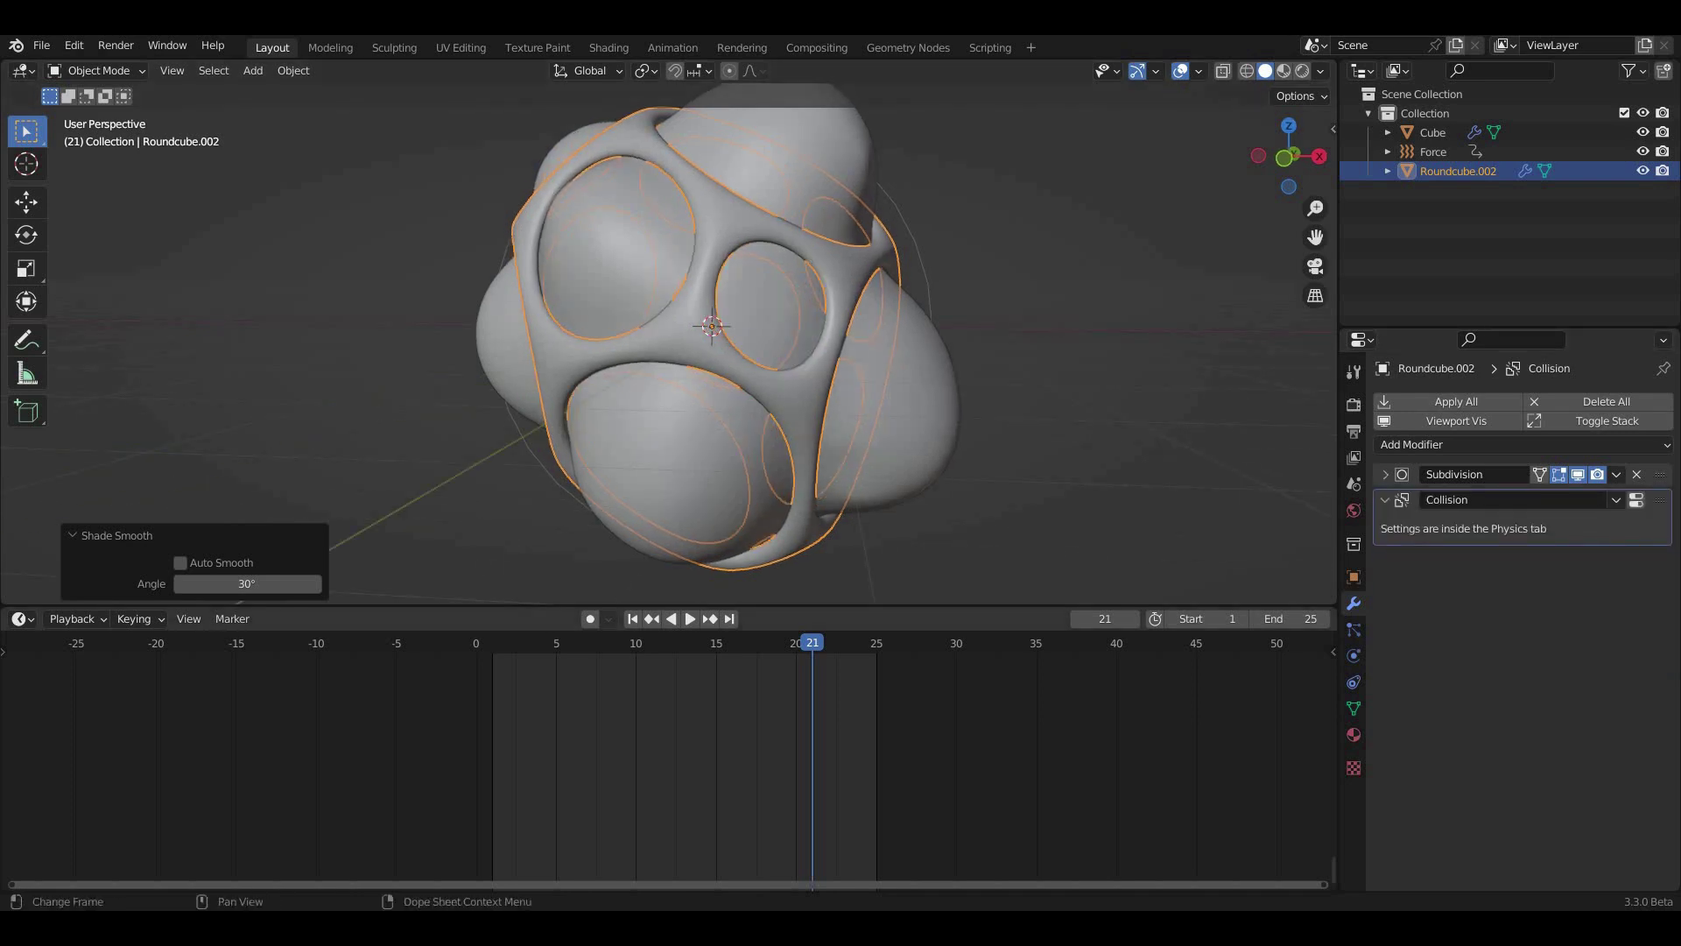
- Replay the baked soft-body animation, then select the Force field object
key("space")
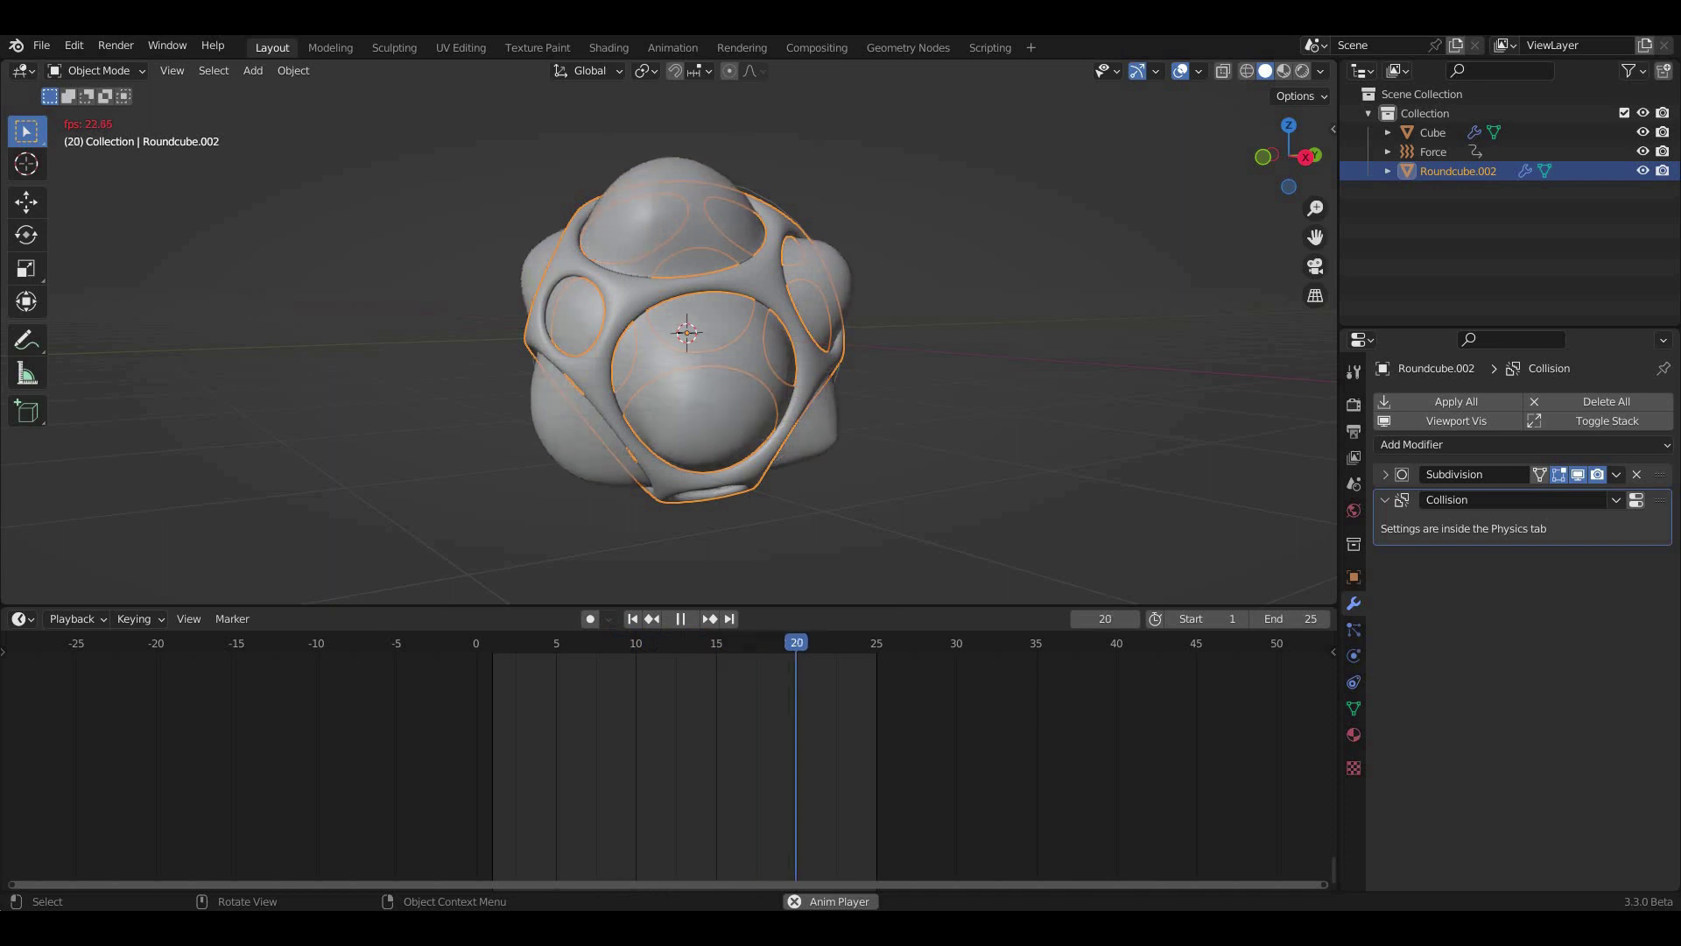
middle_click_drag(963, 394, 1033, 394)
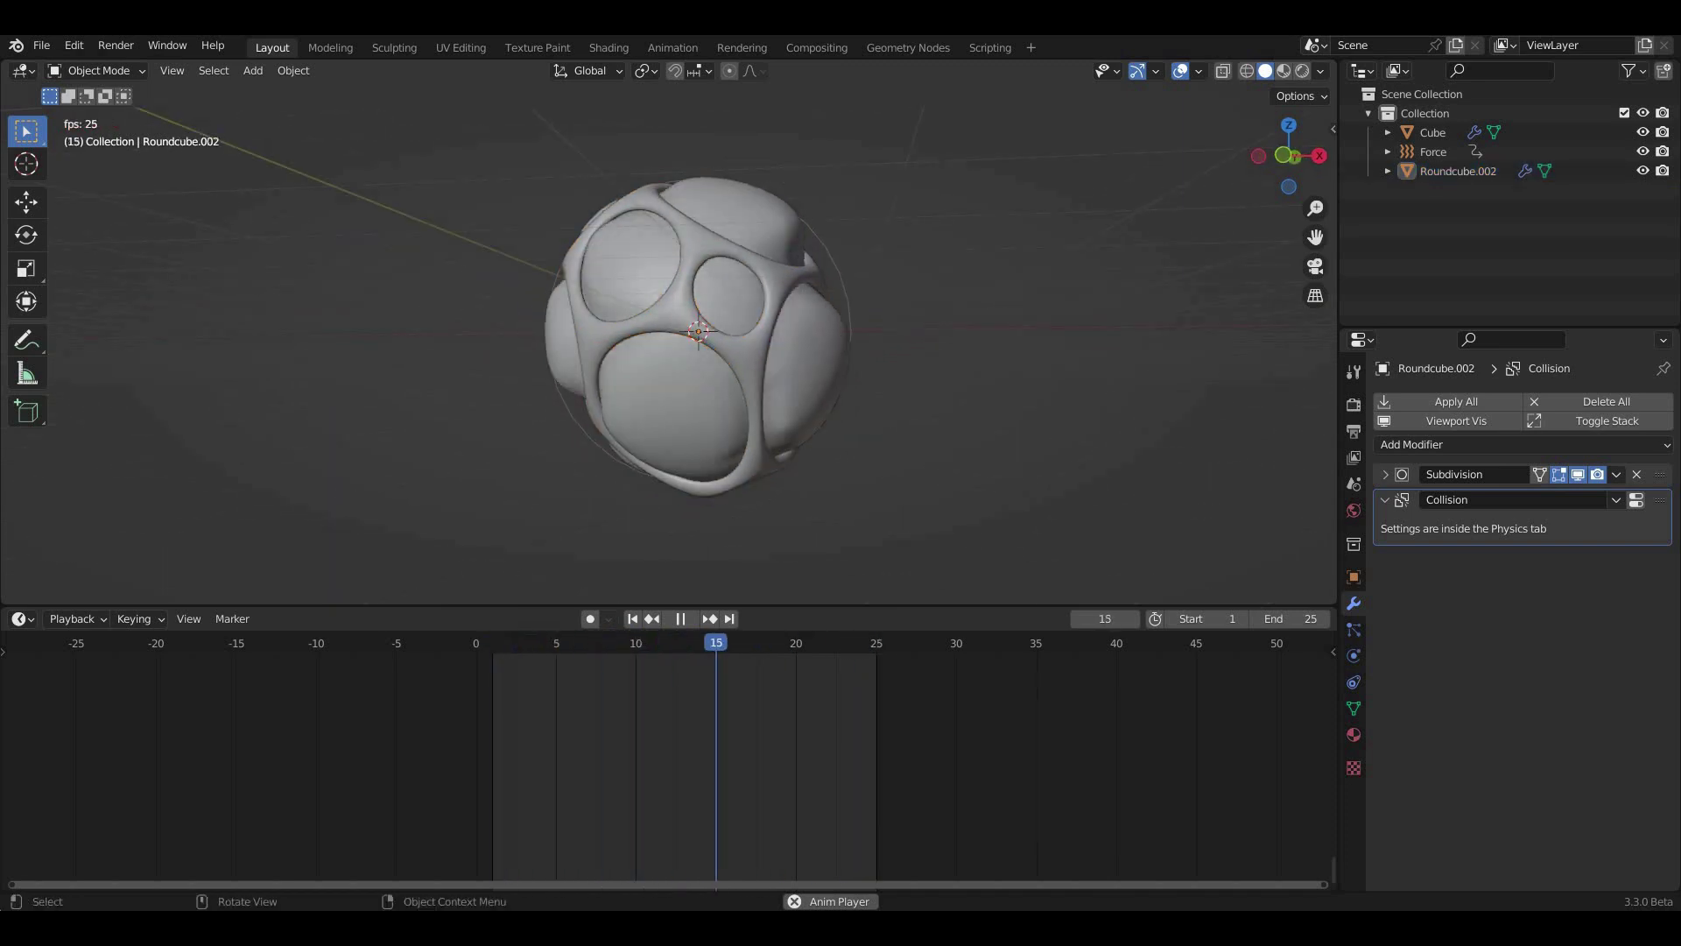
key("space")
left_click(1433, 151)
middle_click_drag(963, 394, 989, 385)
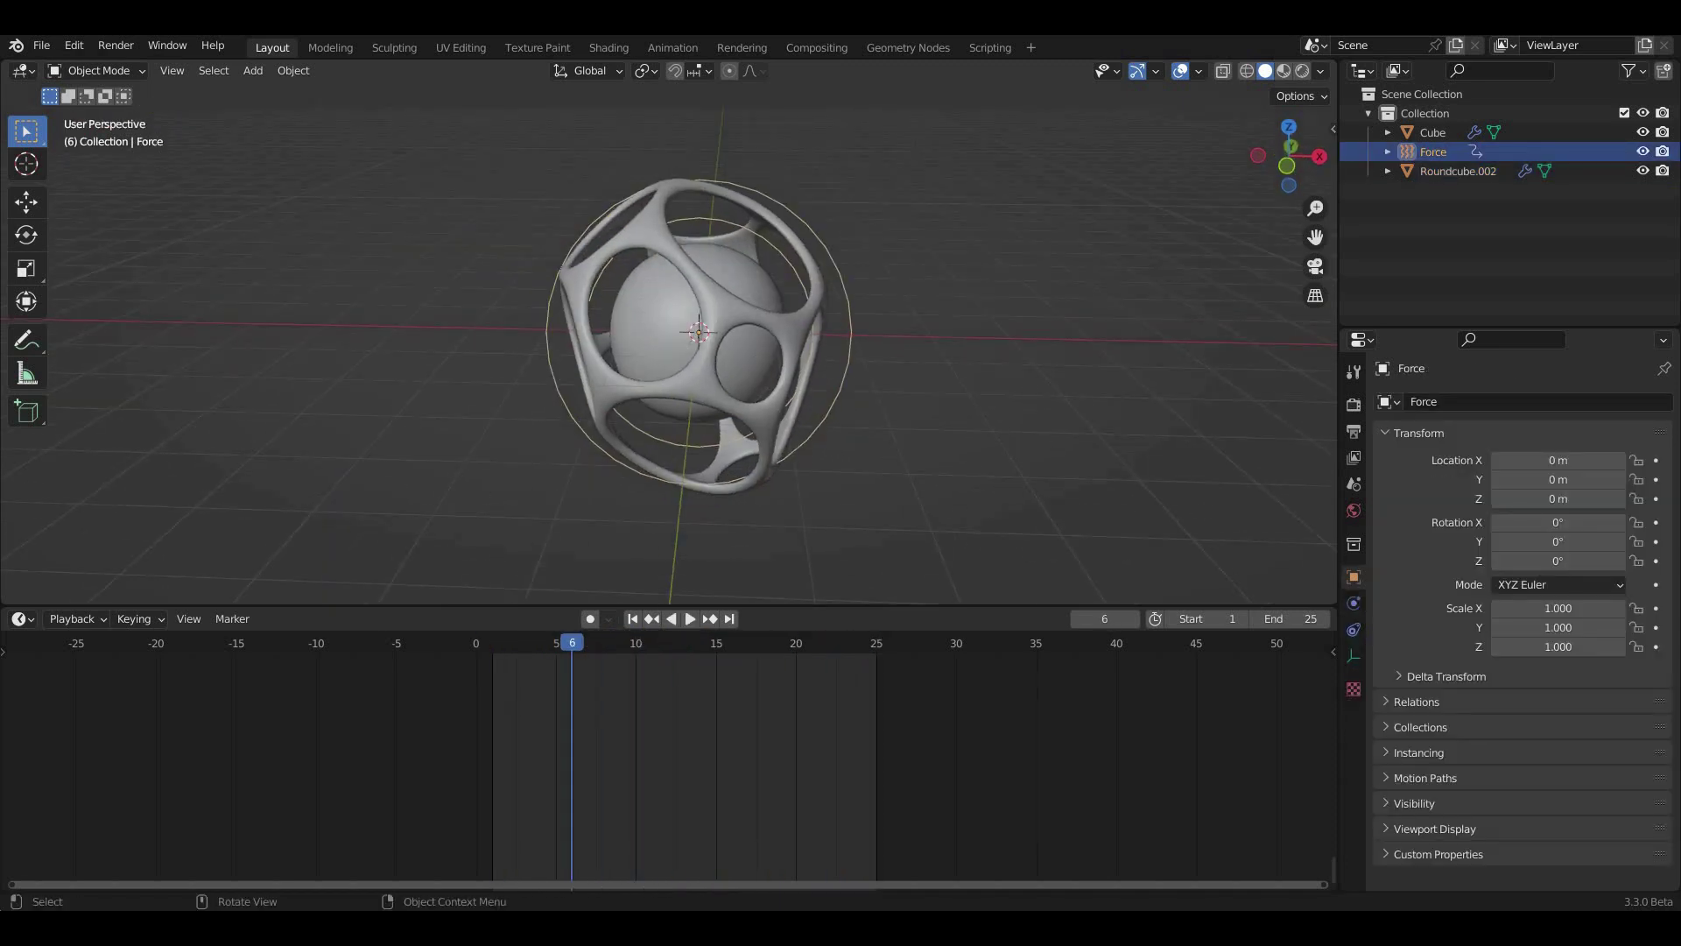
- Add a plane scaled up about 23.6 and lowered 11 m below the cage
key("shift+a")
left_click(823, 82)
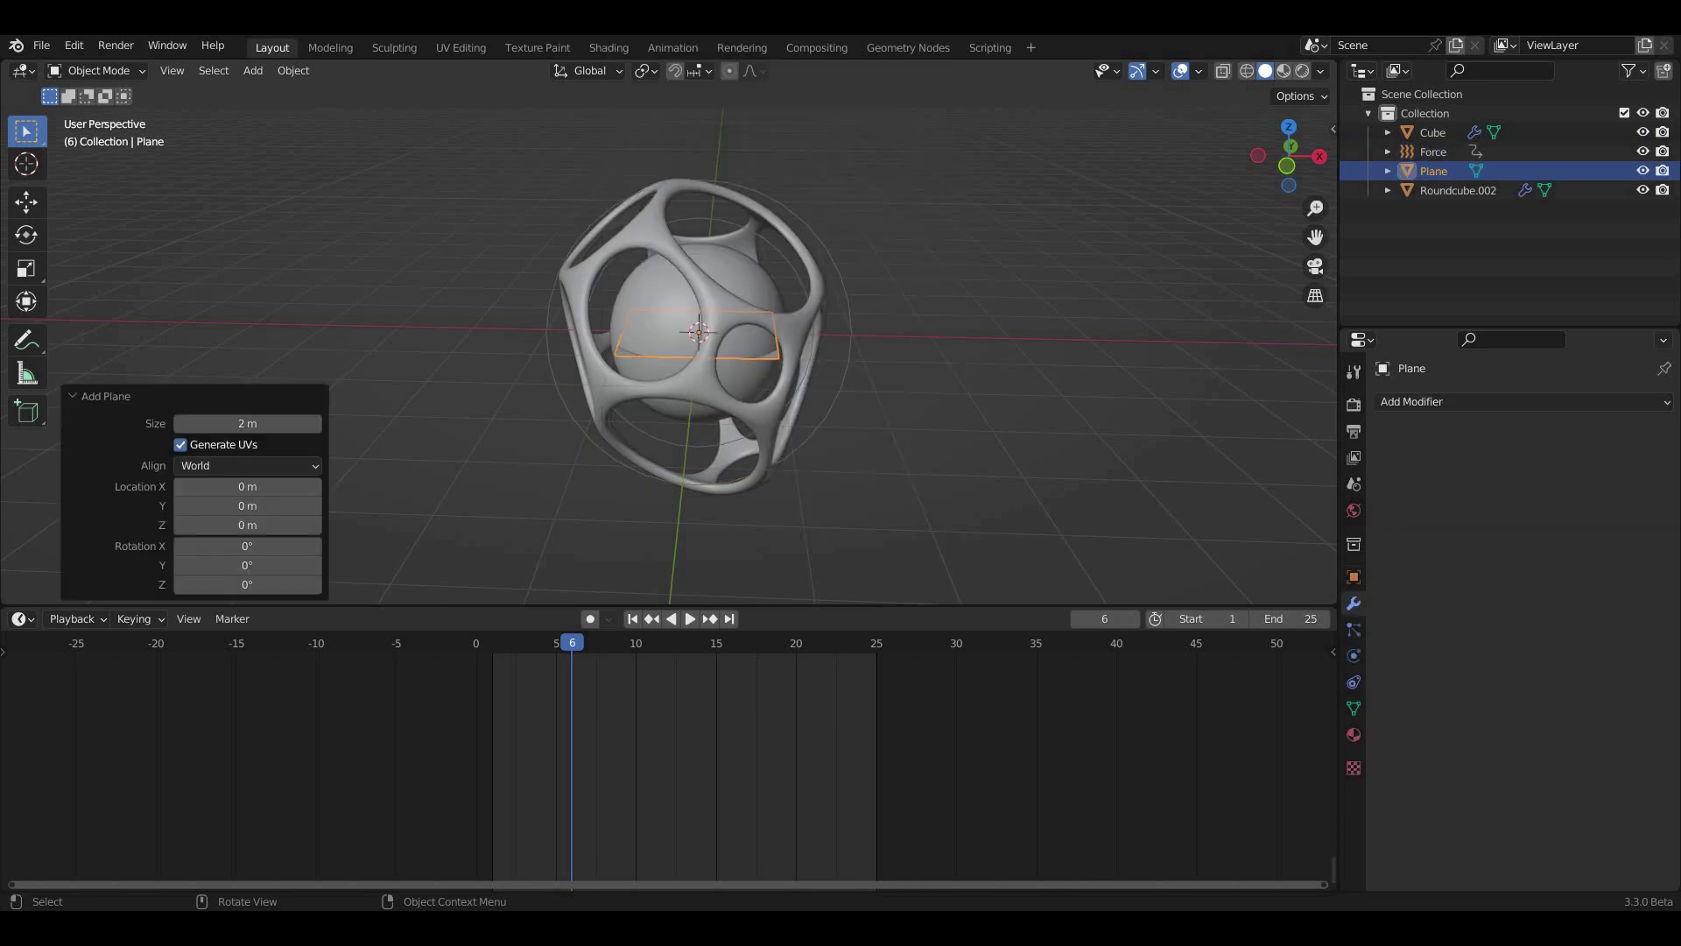
left_click_drag(675, 607, 674, 782)
scroll(683, 420, "down", 5)
key("s")
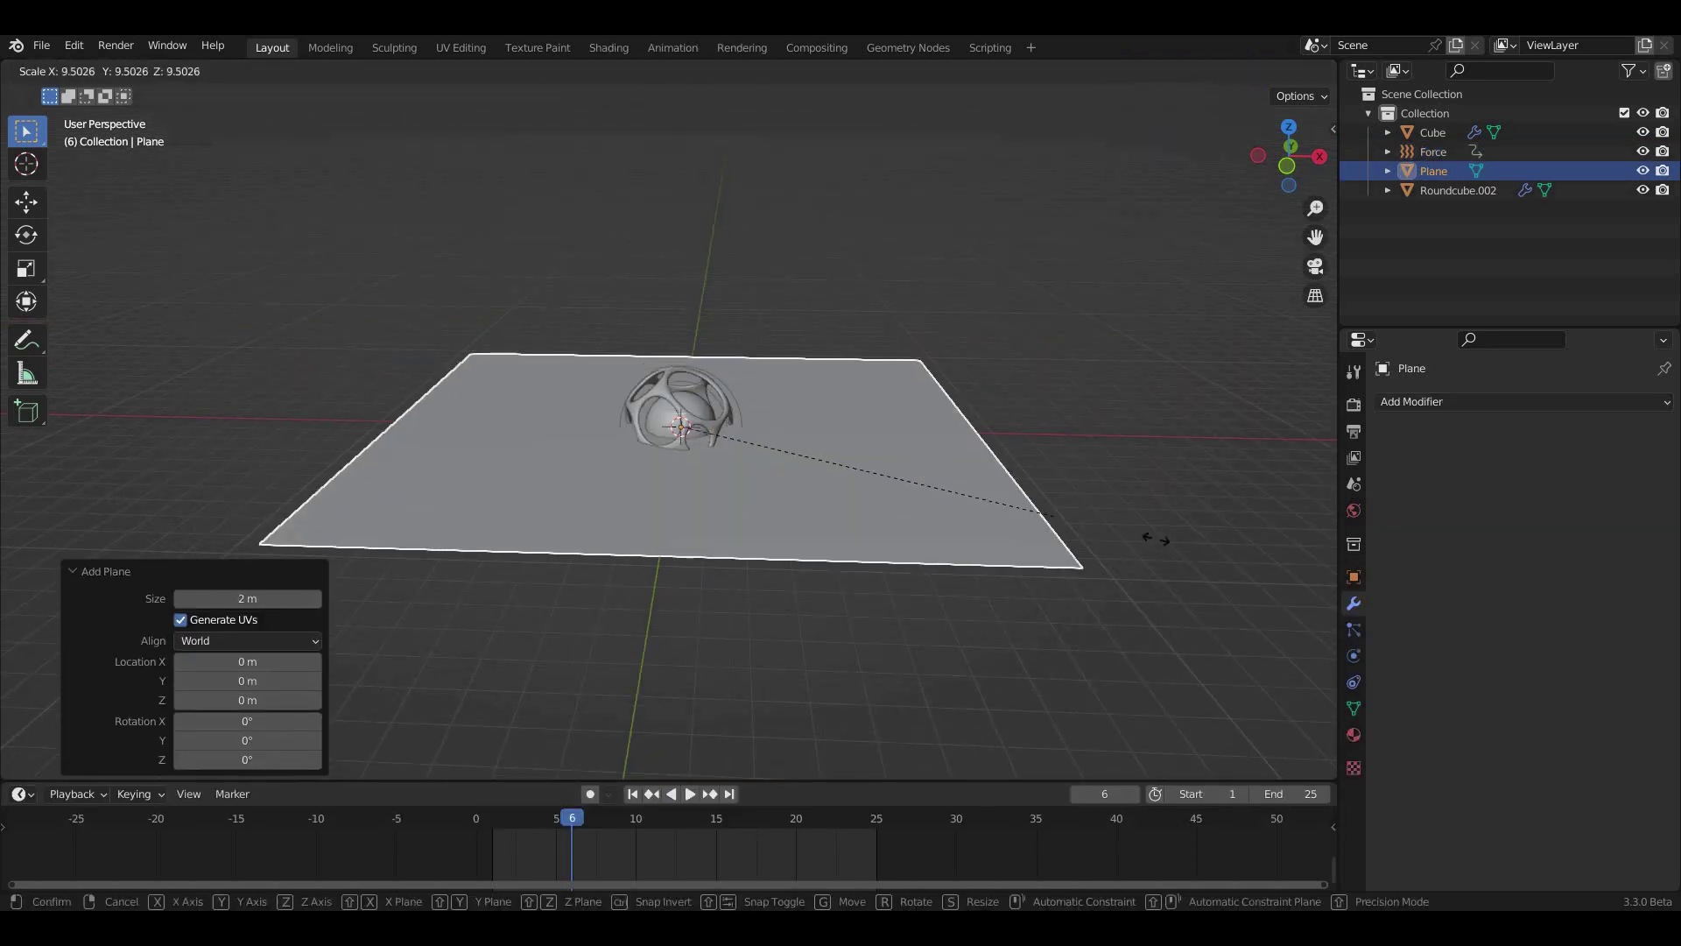
left_click(13, 558)
scroll(675, 438, "down", 3)
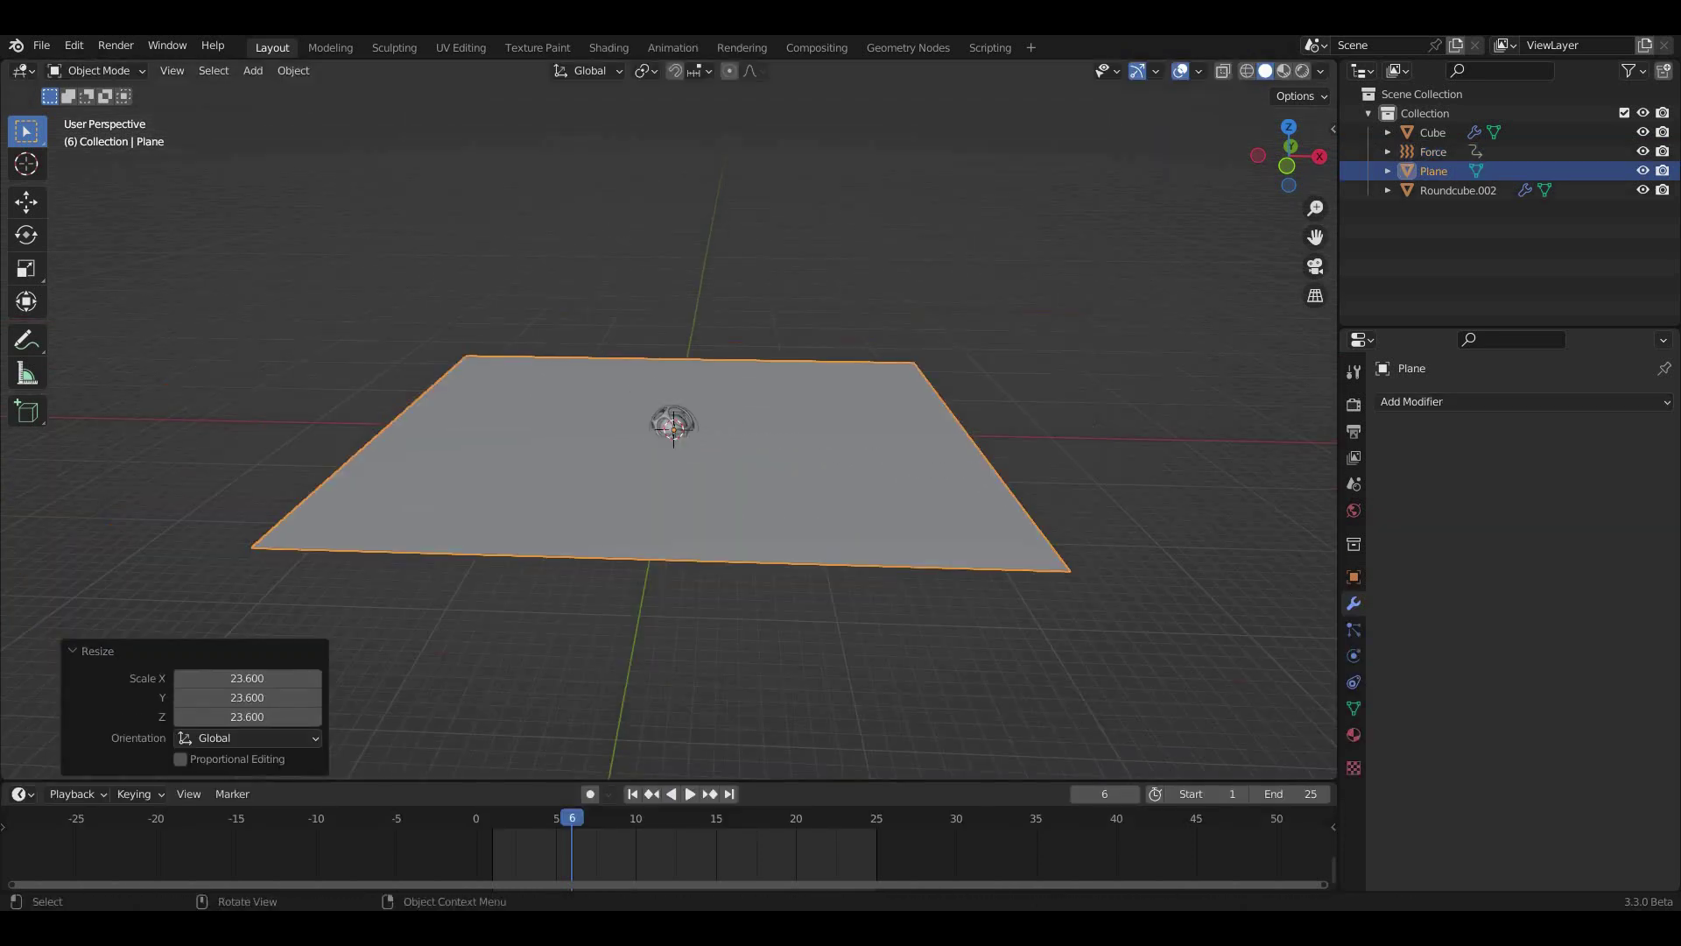
key("g")
key("z")
key("Return")
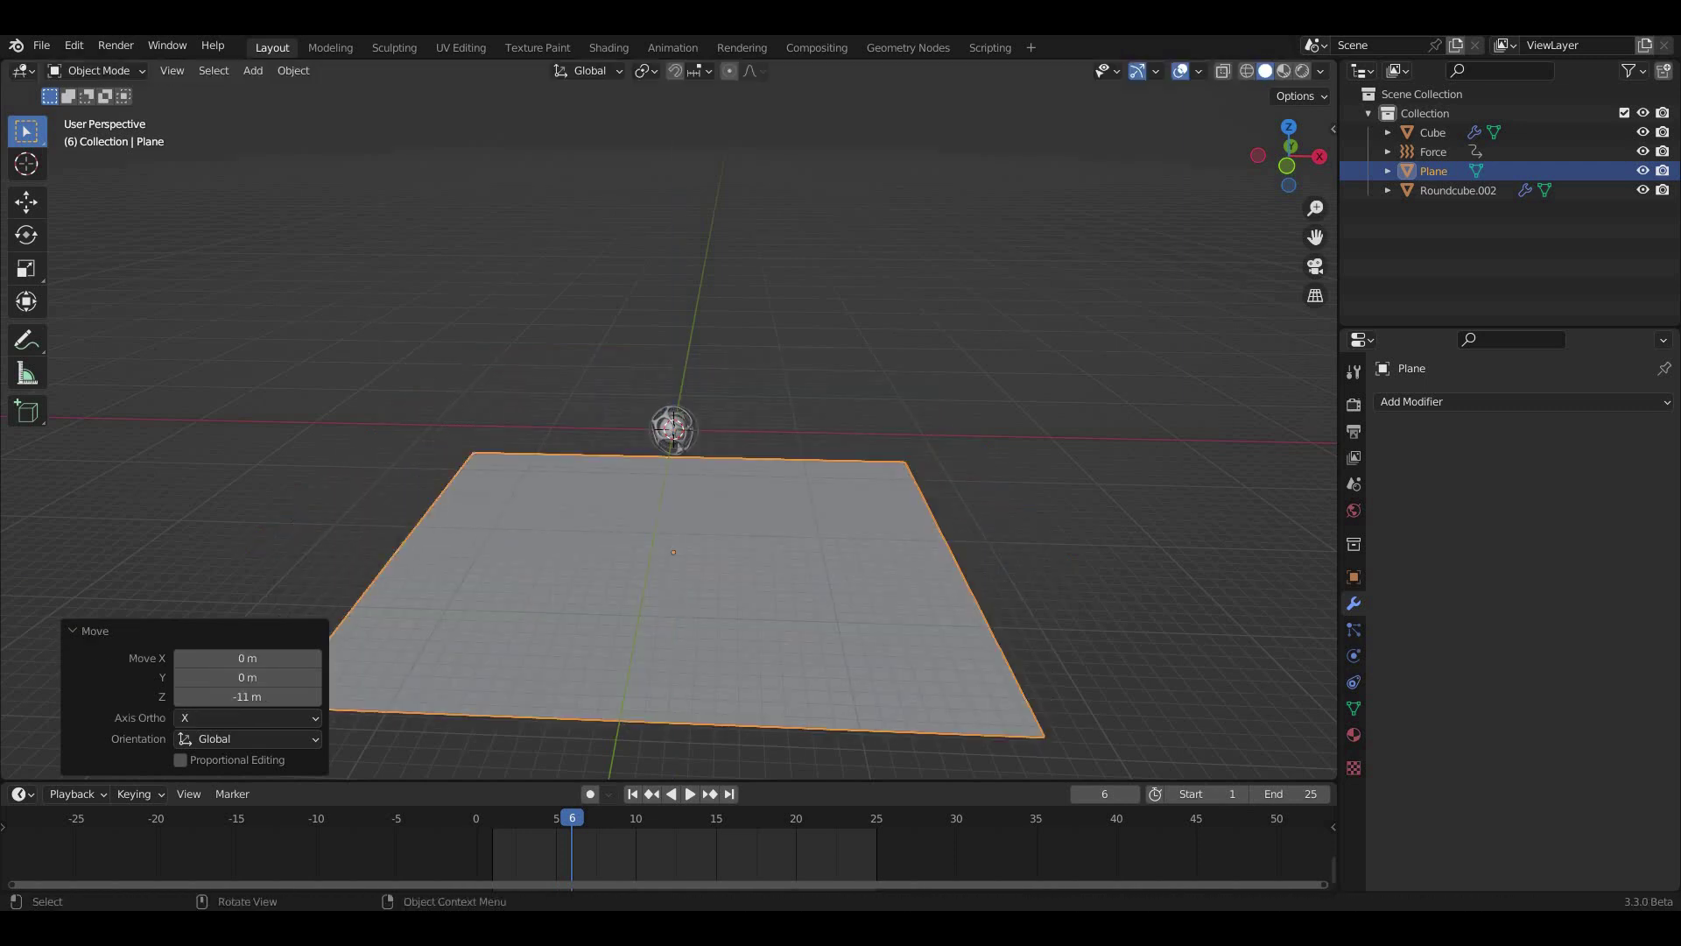
- Extrude the plane's back edge straight up into a back wall
key("Tab")
key("alt+a")
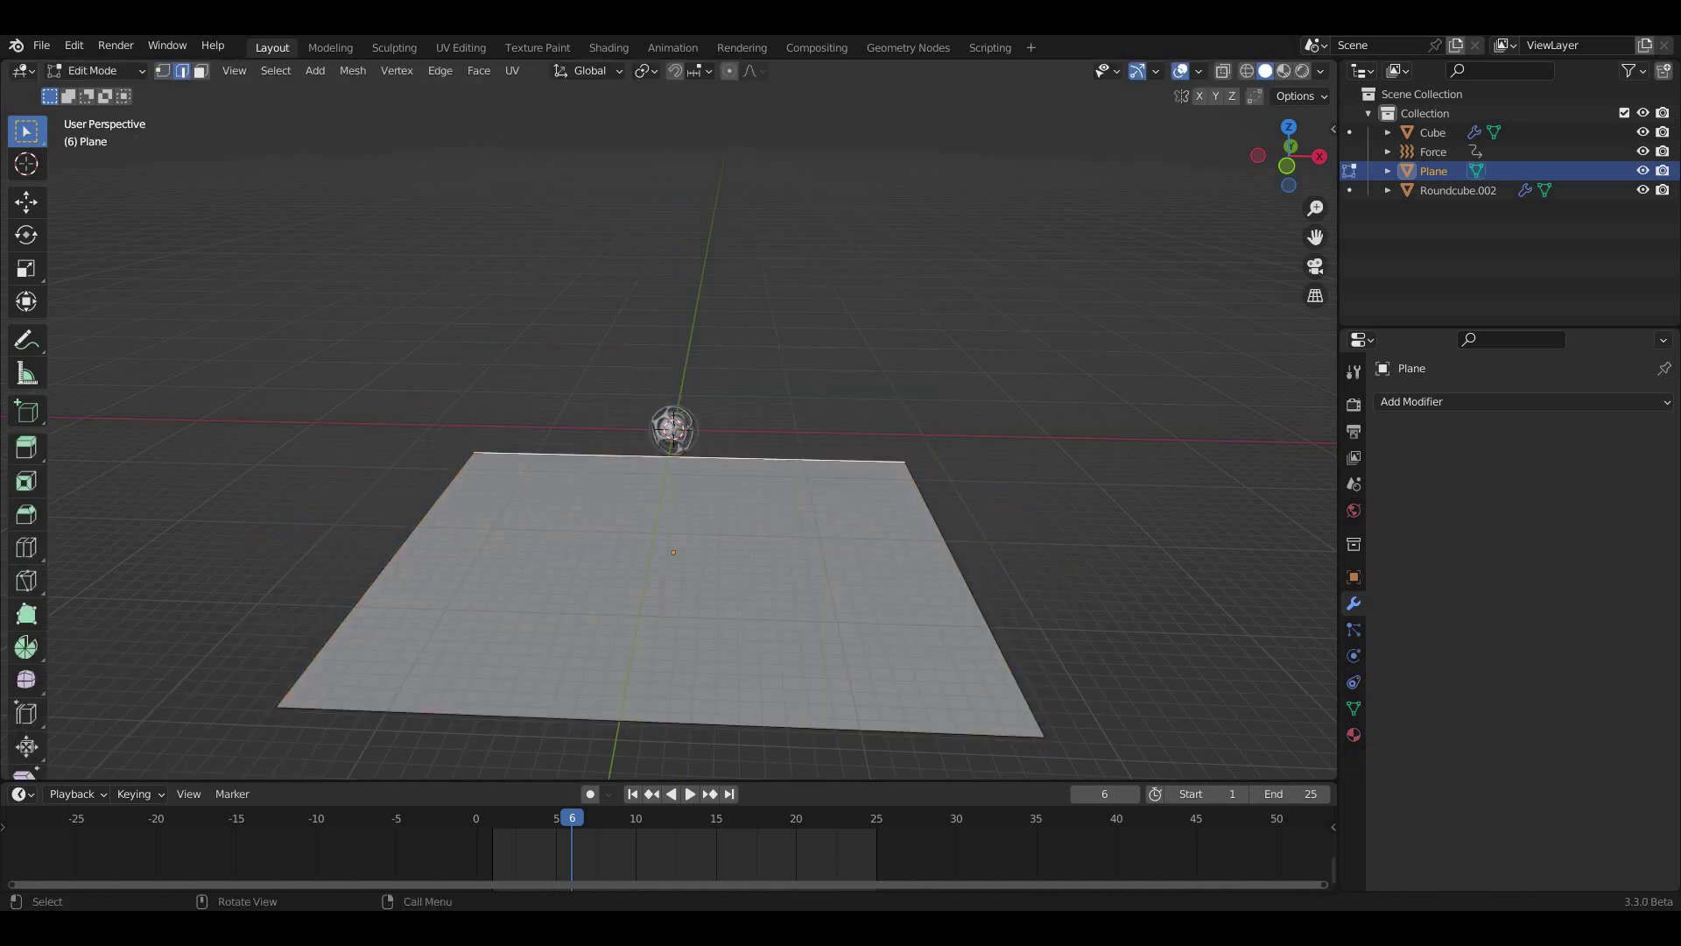
left_click(687, 456)
key("e")
key("z")
key("Return")
key("Tab")
- Slide the floor-and-wall backdrop back along Y and save the file
middle_click_drag(788, 394, 560, 420)
key("g")
key("y")
key("Return")
mouse_move(665, 421)
middle_mouse_down()
mouse_move(560, 437)
mouse_move(490, 420)
middle_mouse_up()
key("ctrl+s")
scroll(673, 429, "up", 4)
right_click(543, 386)
left_click(1354, 404)
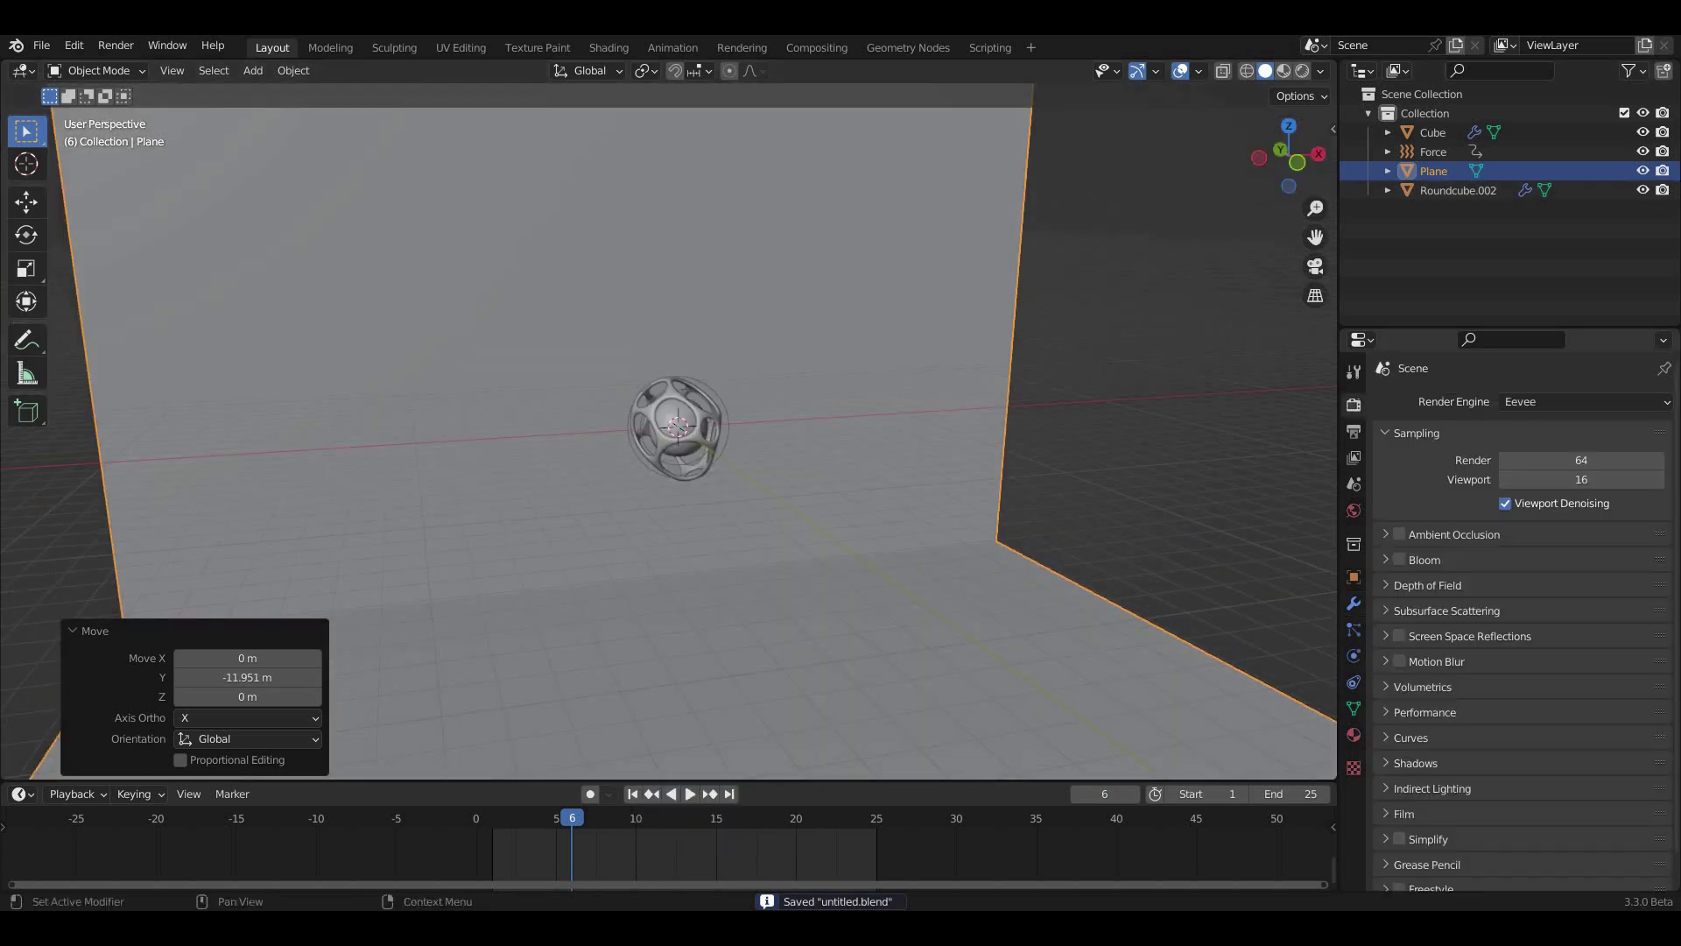
- Switch the render engine to Cycles on GPU Compute with rendered viewport shading
left_click(1559, 401)
left_click(1503, 466)
left_click(1527, 449)
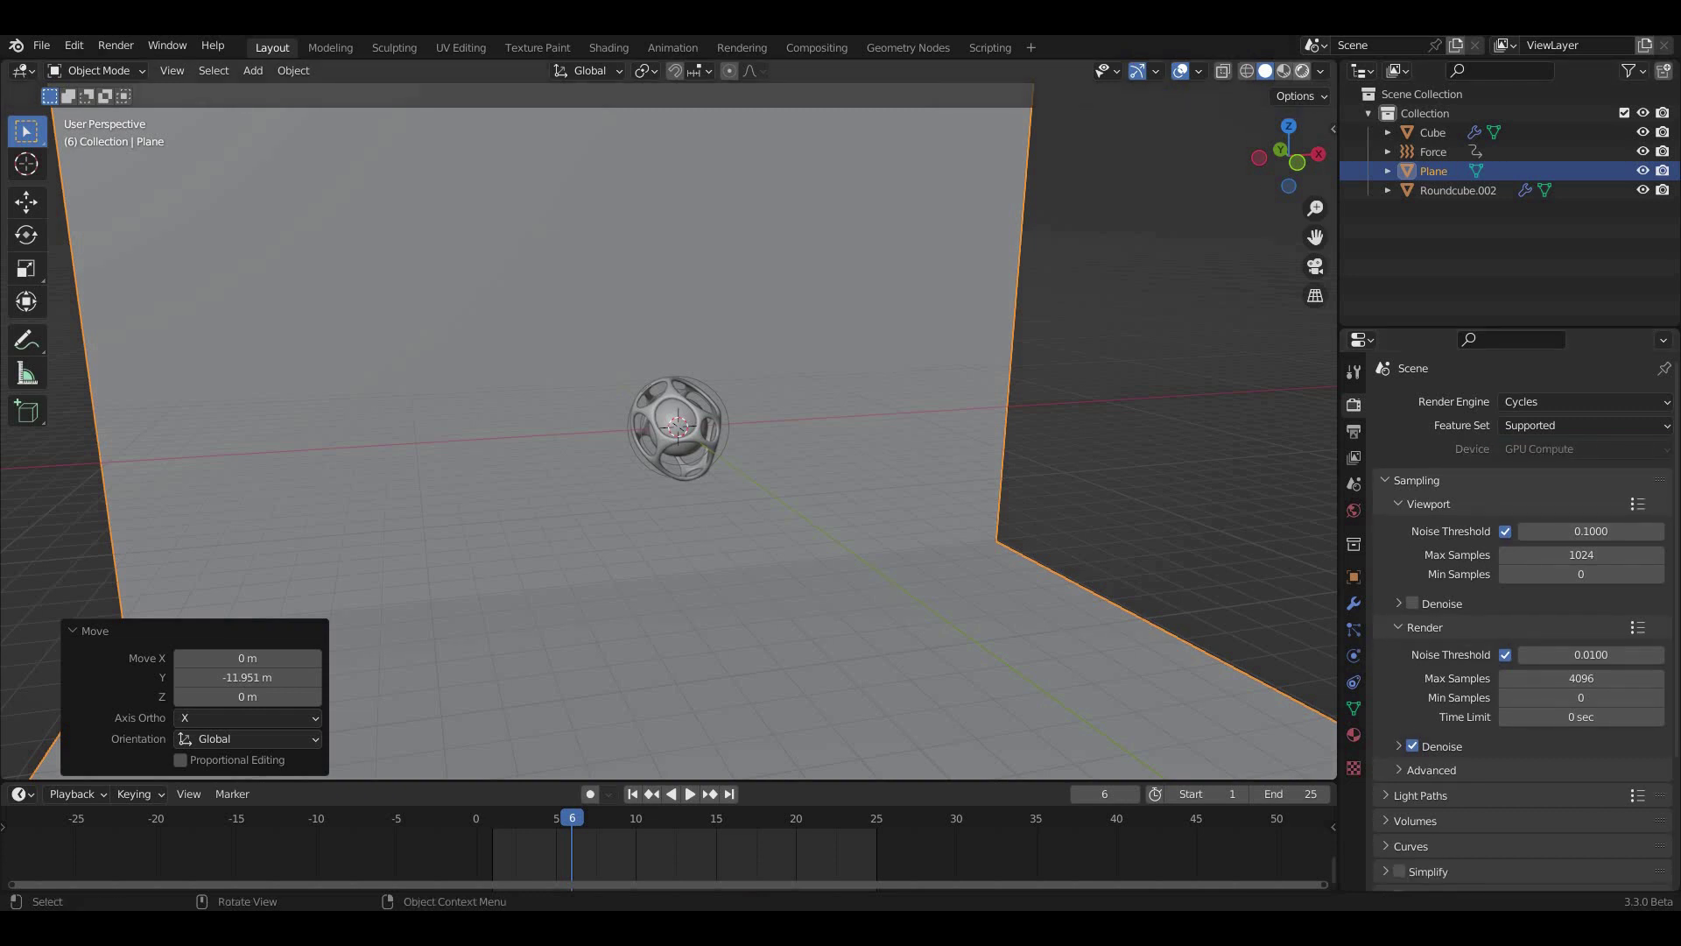
left_click(1302, 71)
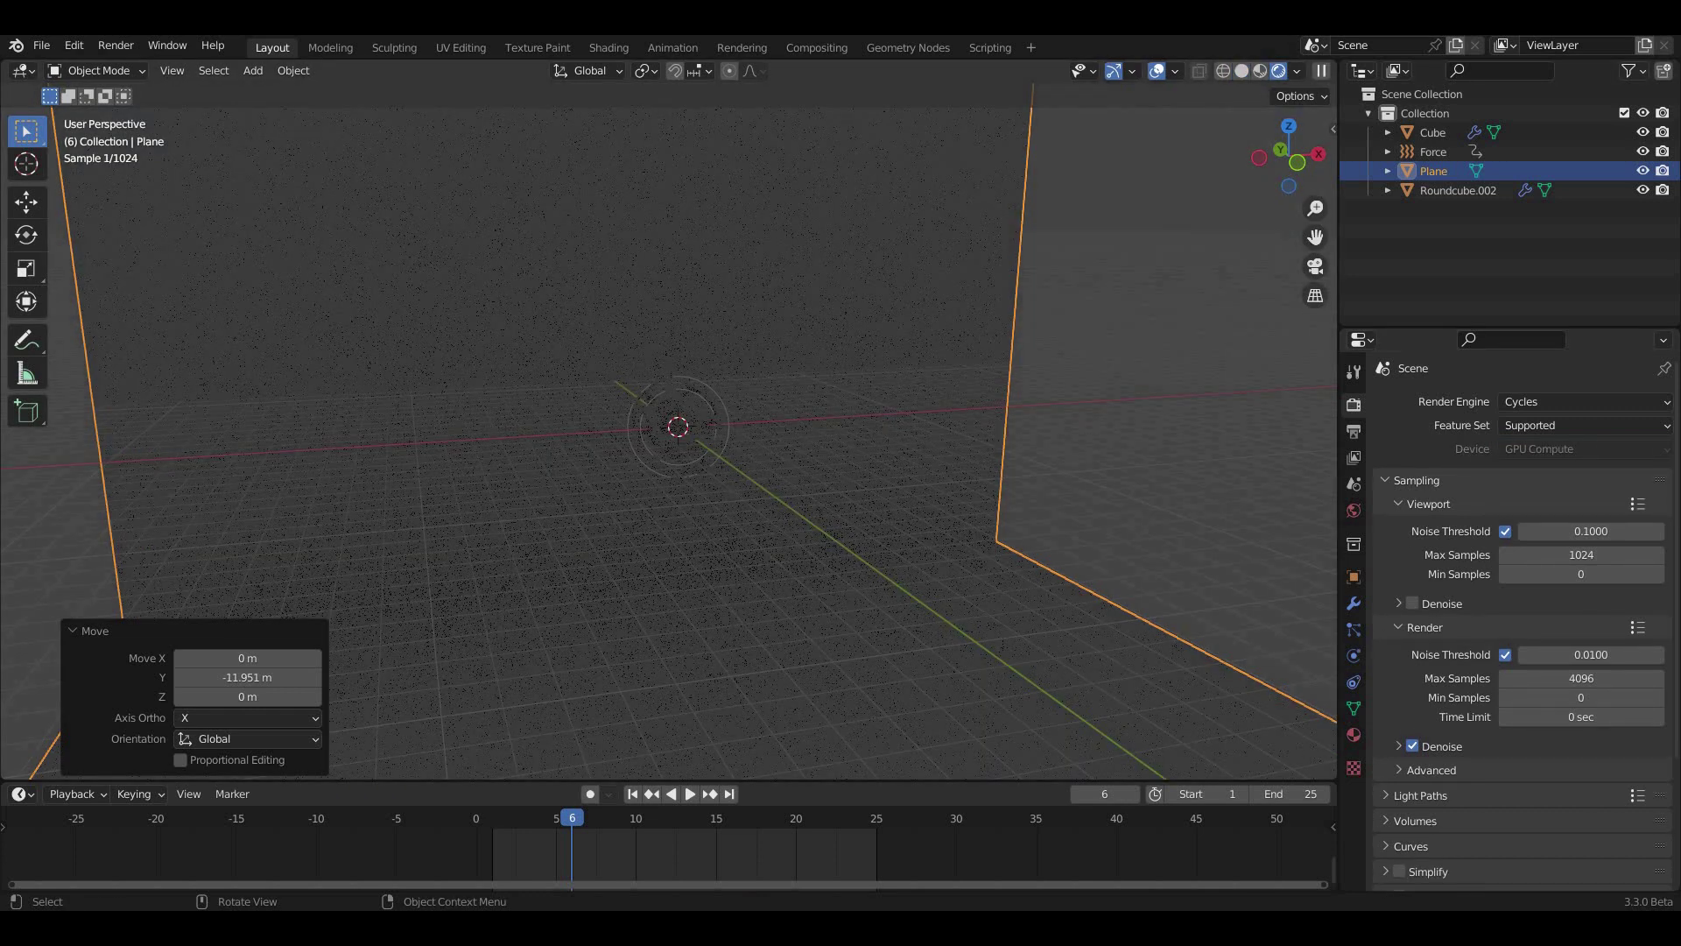
- Enable CUDA with the NVIDIA GPU as the Cycles render device in Preferences
left_click(73, 45)
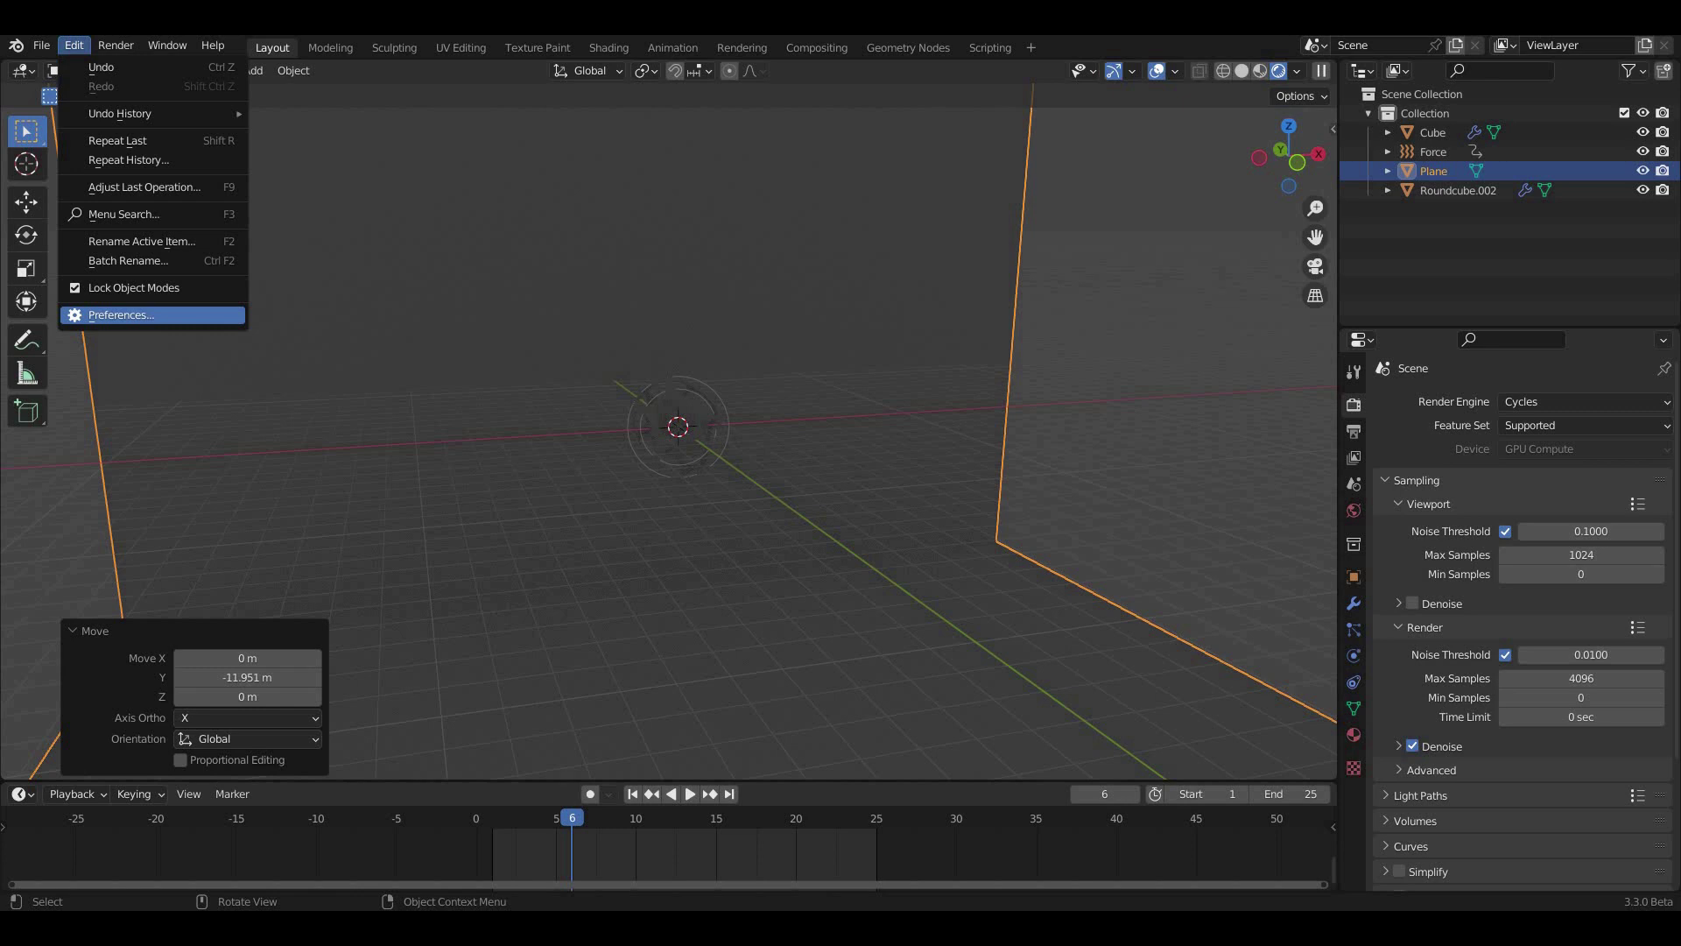
left_click(121, 314)
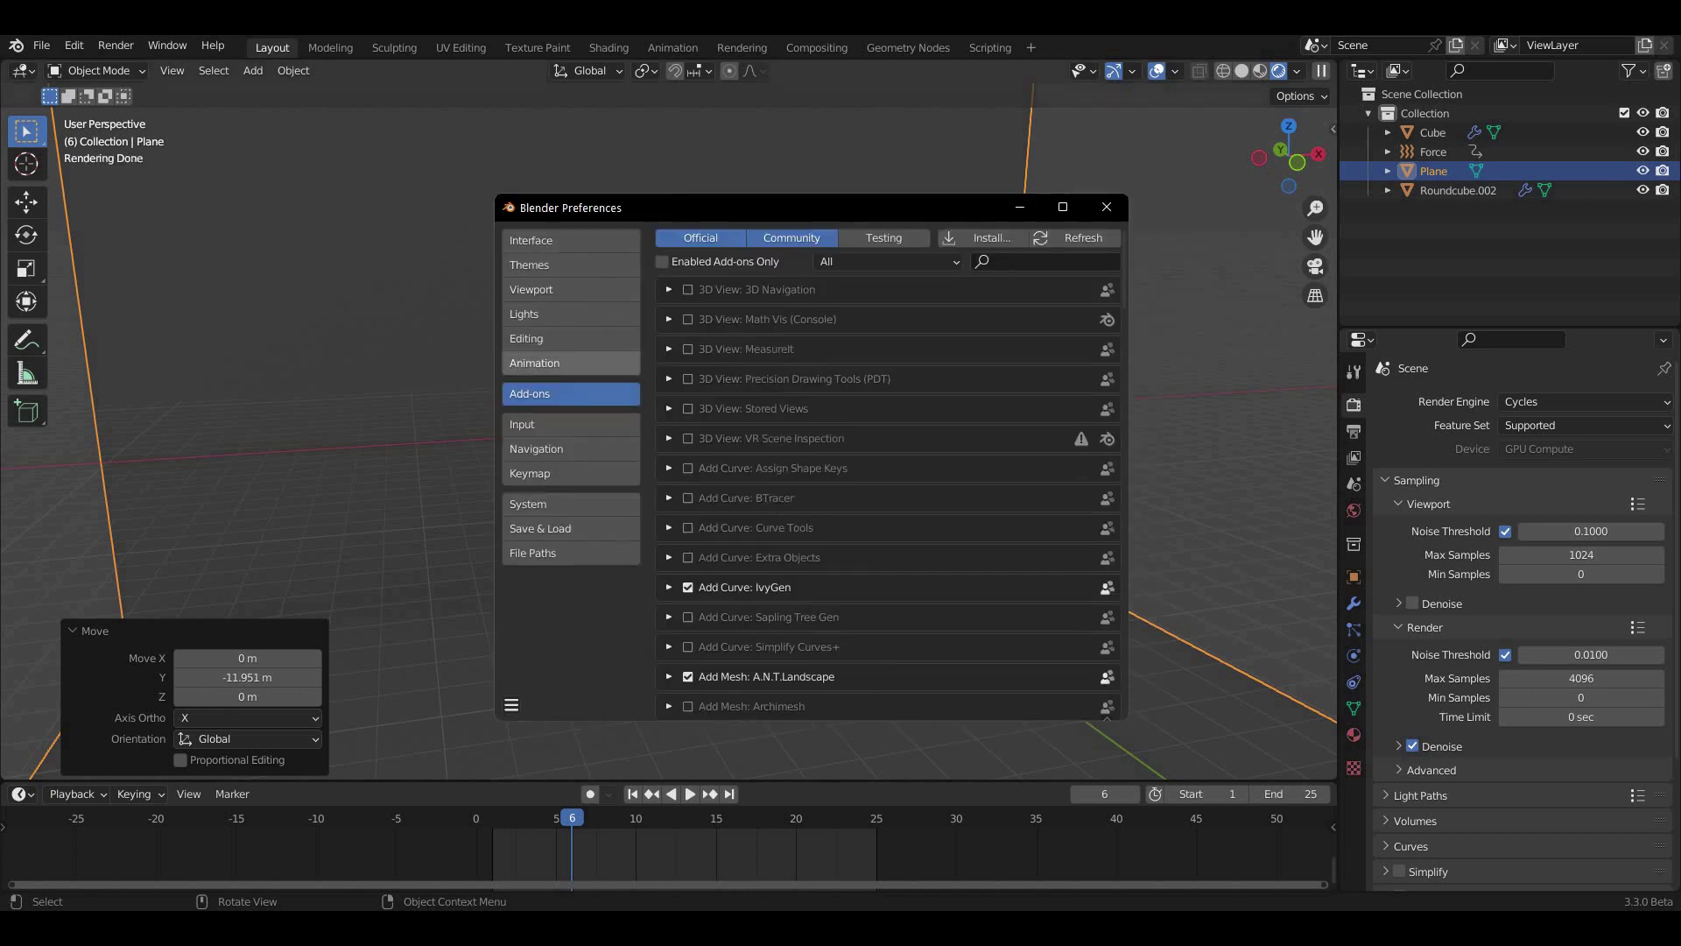
left_click(543, 503)
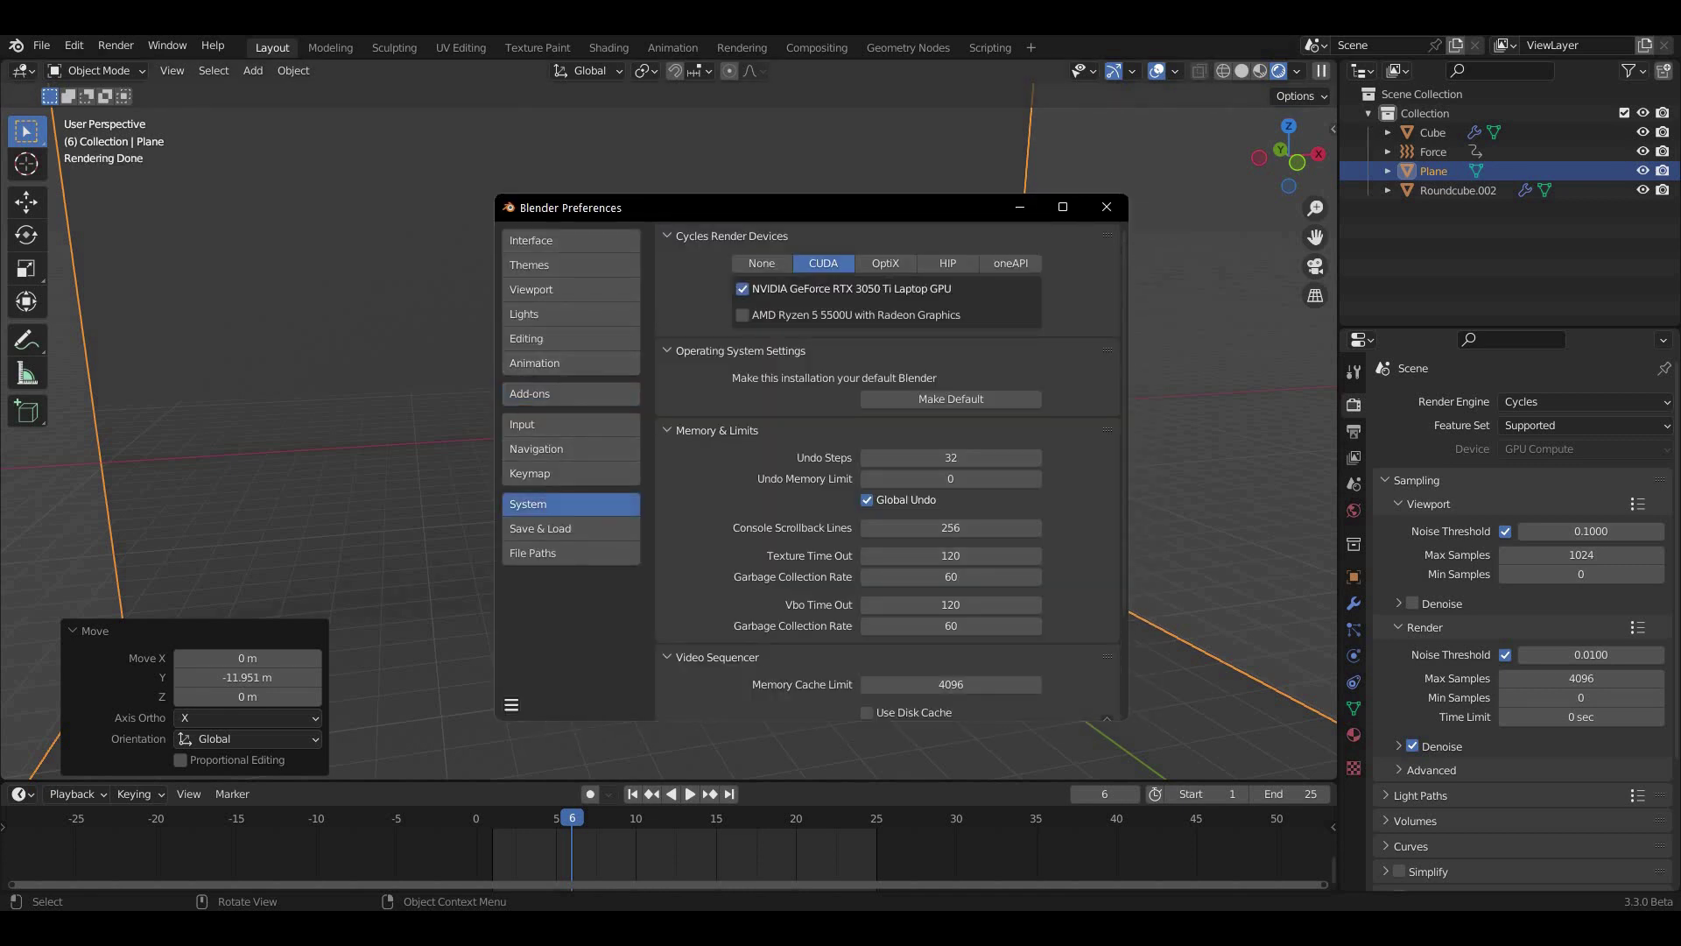
left_click(1106, 206)
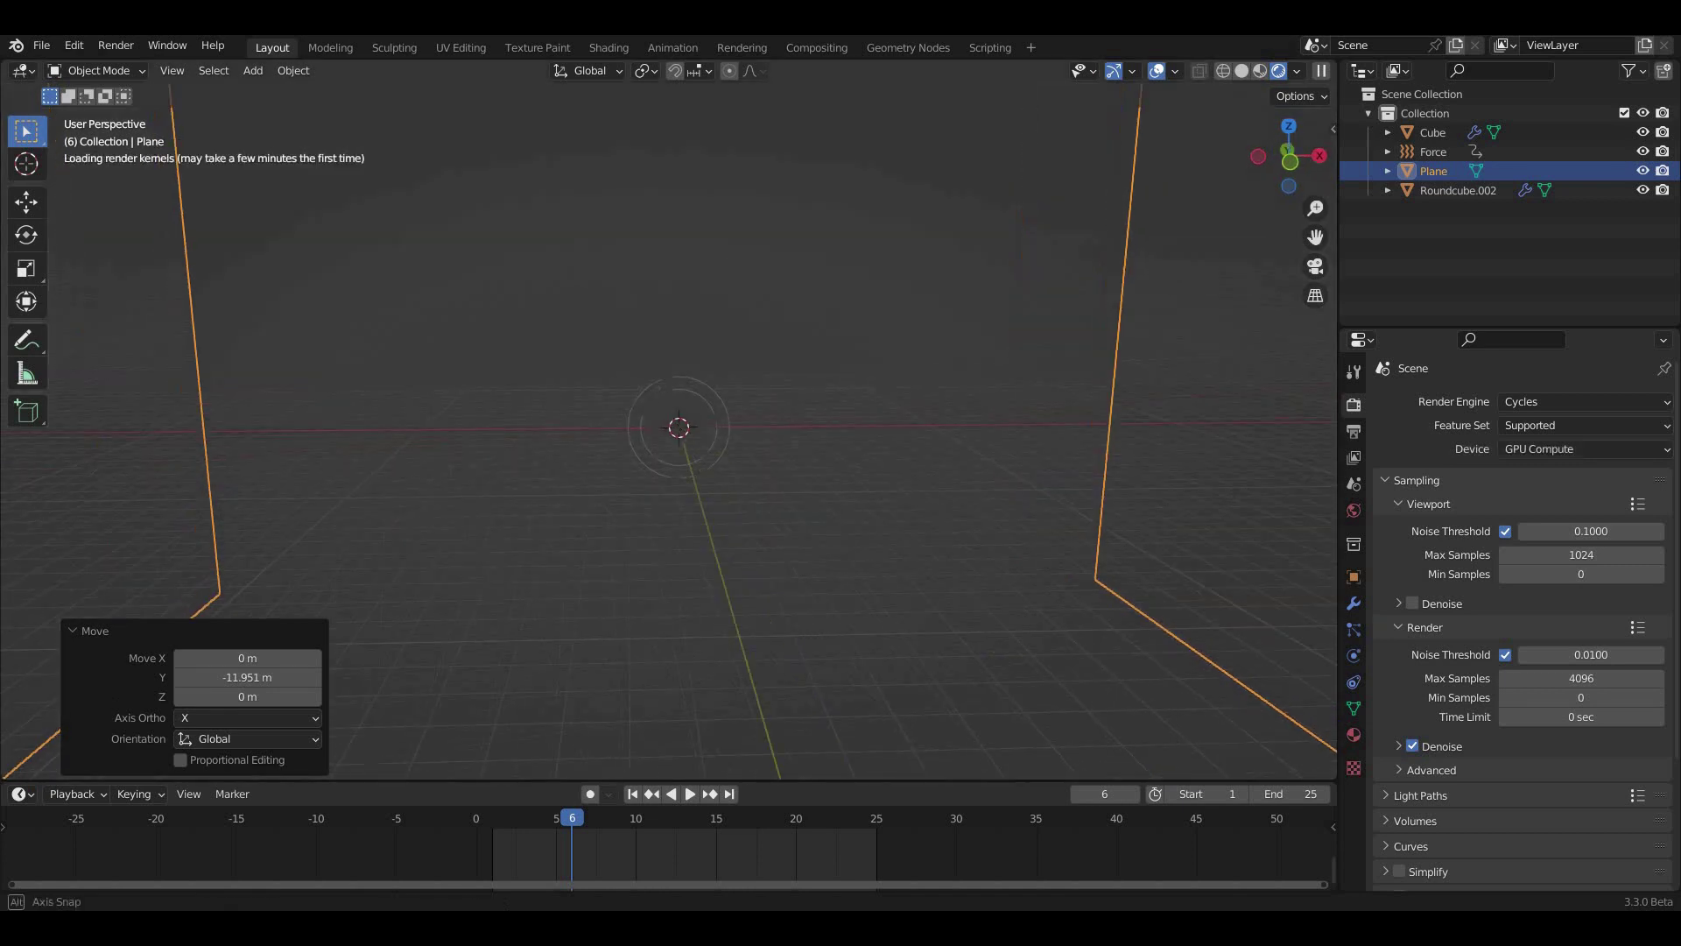
middle_click_drag(683, 412, 711, 388)
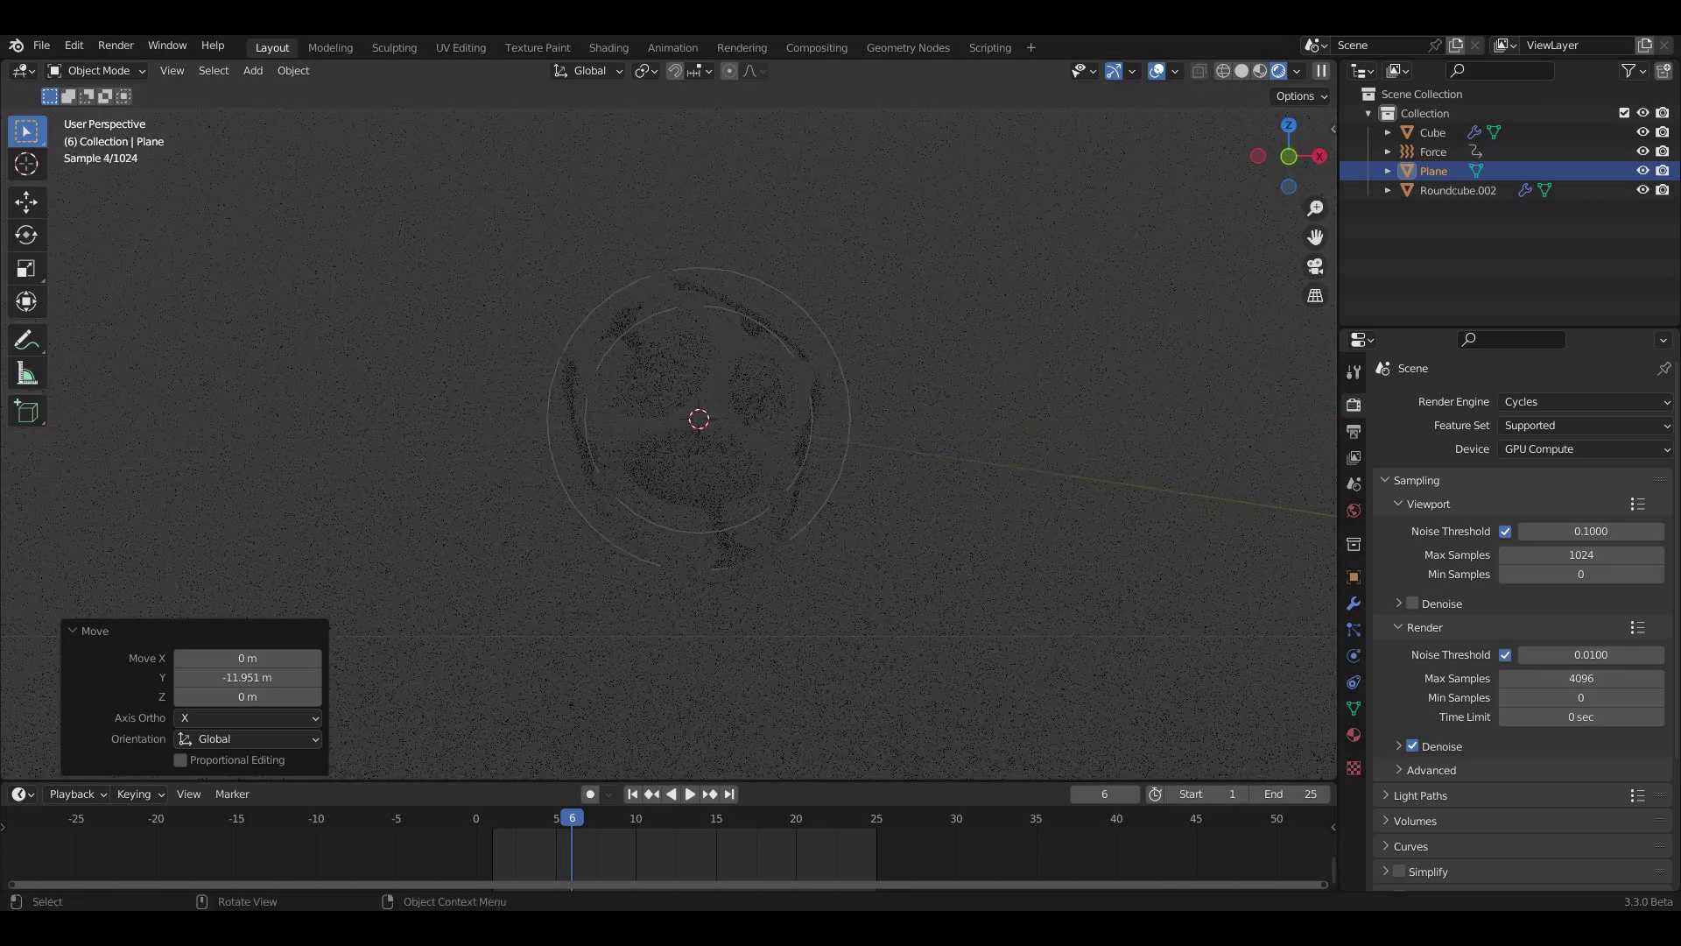
- Add an area light, raise it high above the cage and scale it up
key("shift+a")
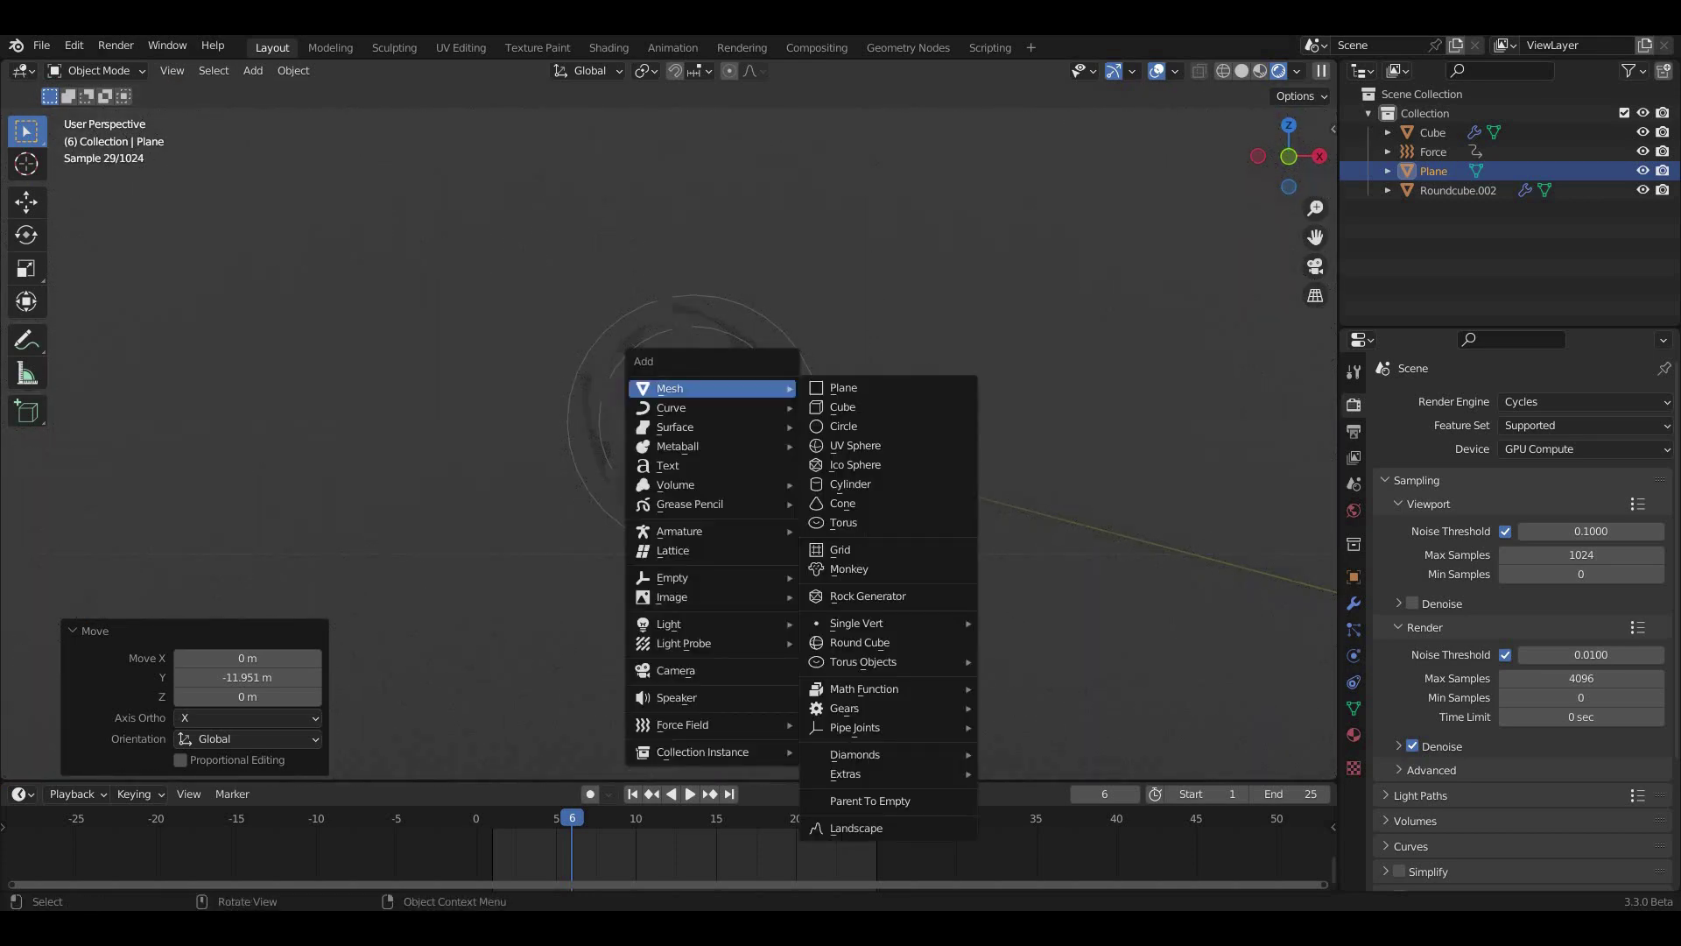
mouse_move(669, 623)
left_click(841, 686)
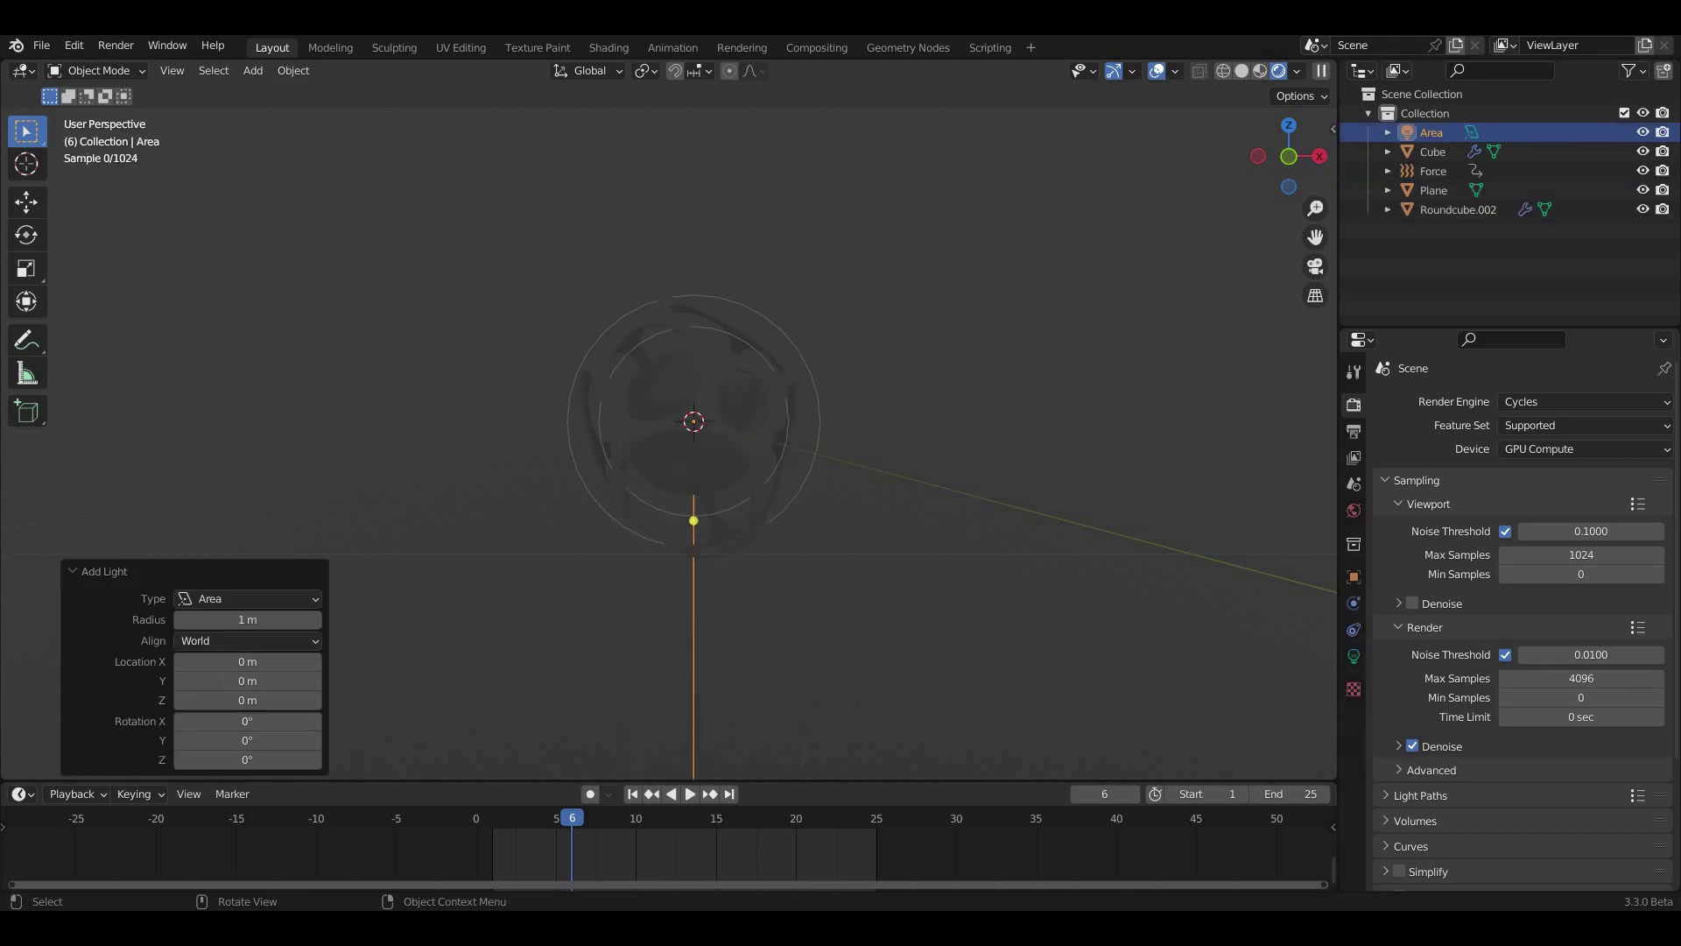
key("g")
key("z")
left_click(686, 145)
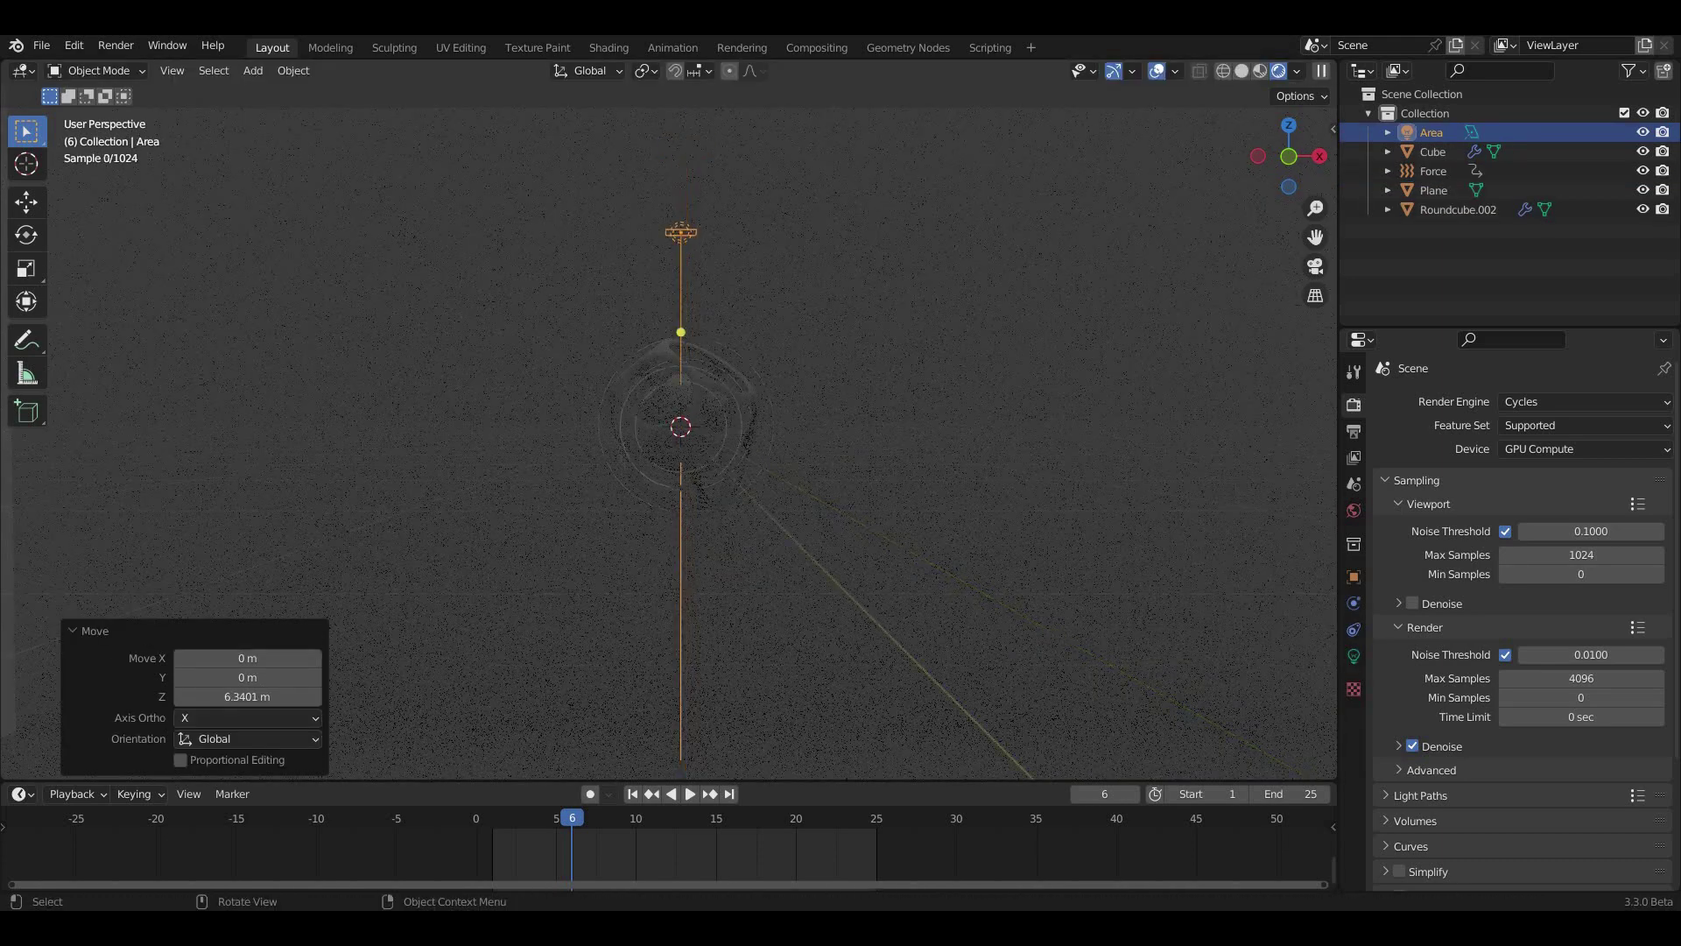
middle_click_drag(685, 145, 683, 201)
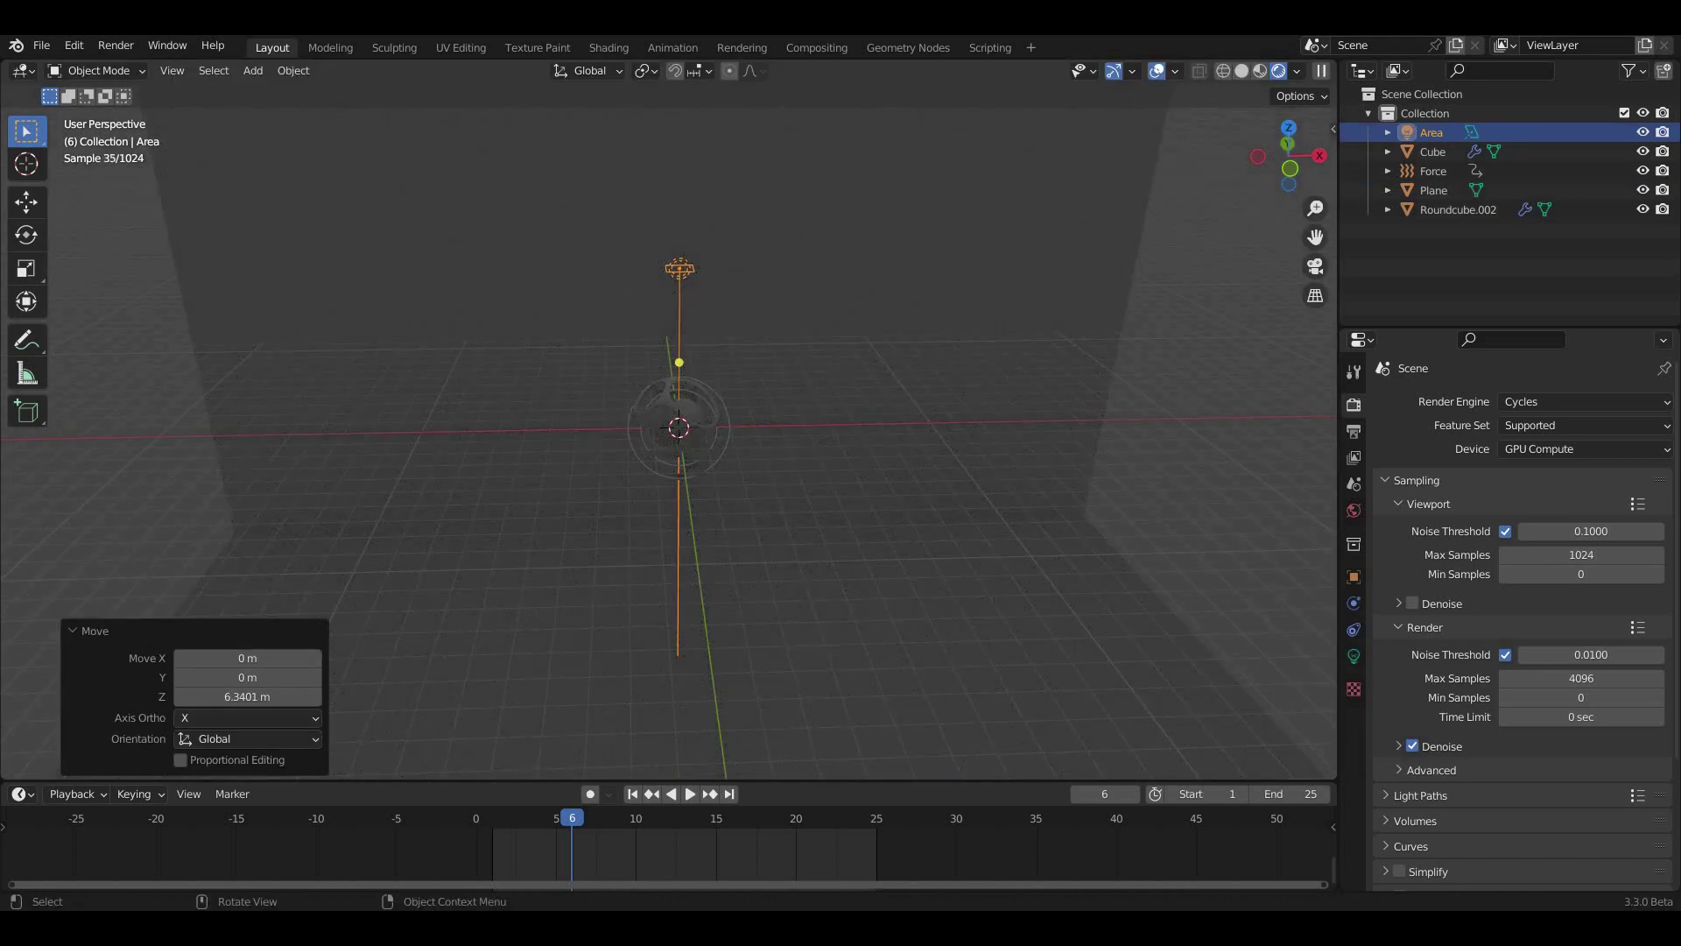
key("s")
left_click(150, 473)
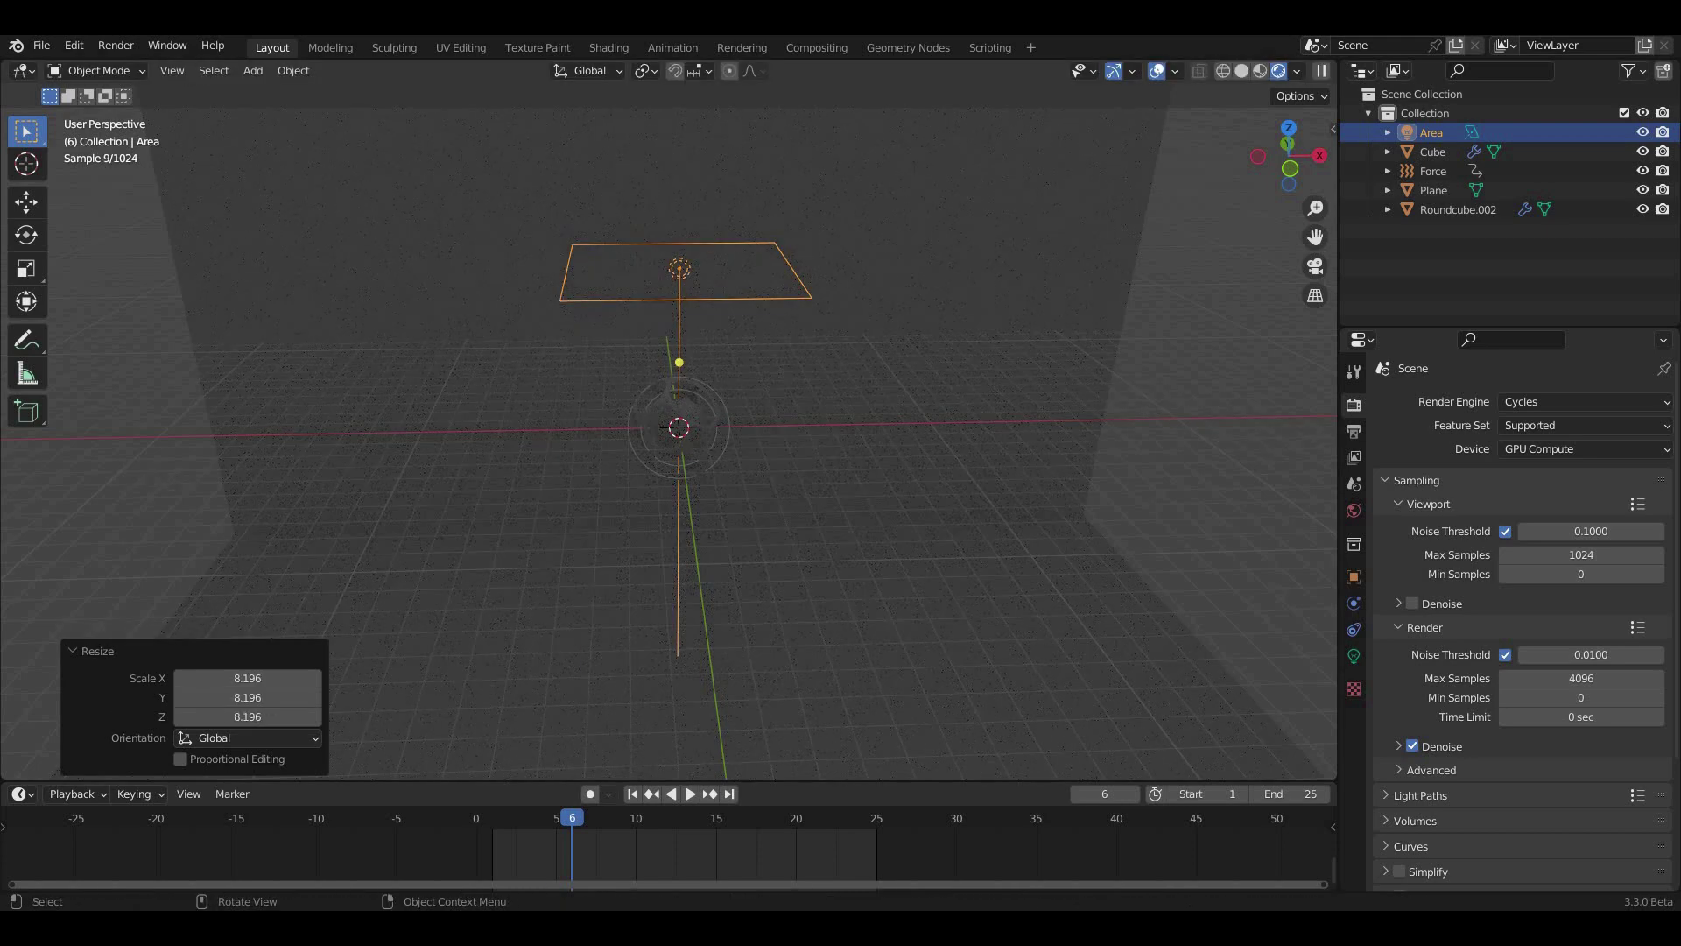
- Set the area light's power to 1000 W and save the file
left_click(1354, 656)
left_click(1568, 530)
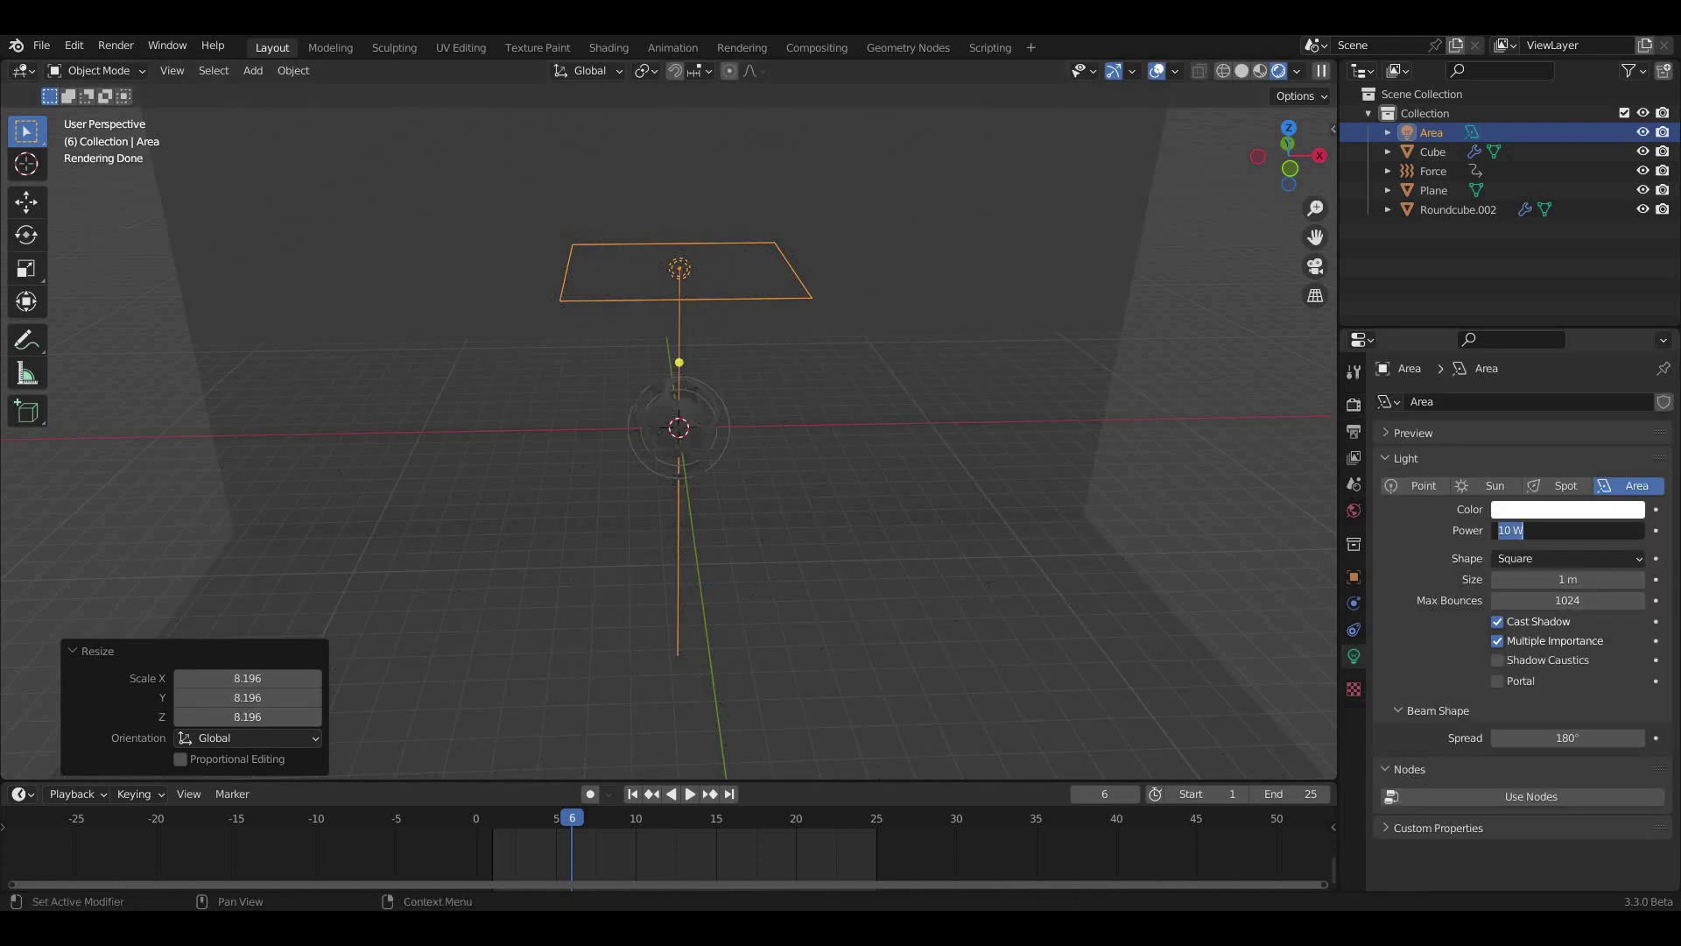
key("Return")
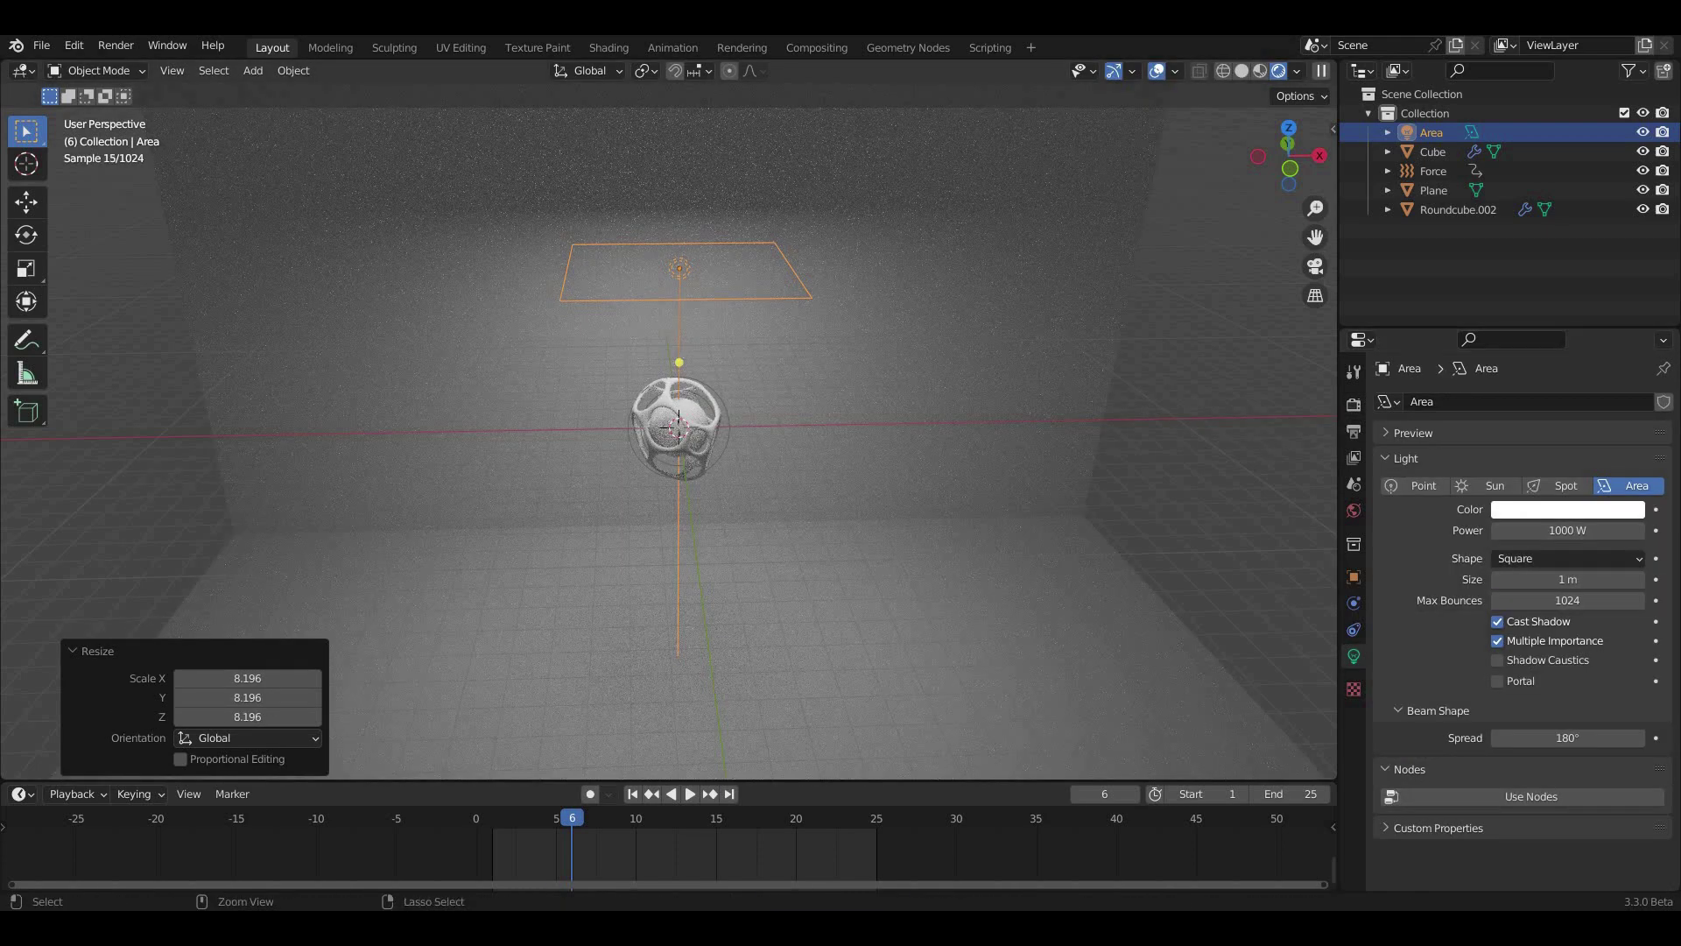
key("ctrl+s")
- Add a camera at the origin with its rotation cleared
key("shift+a")
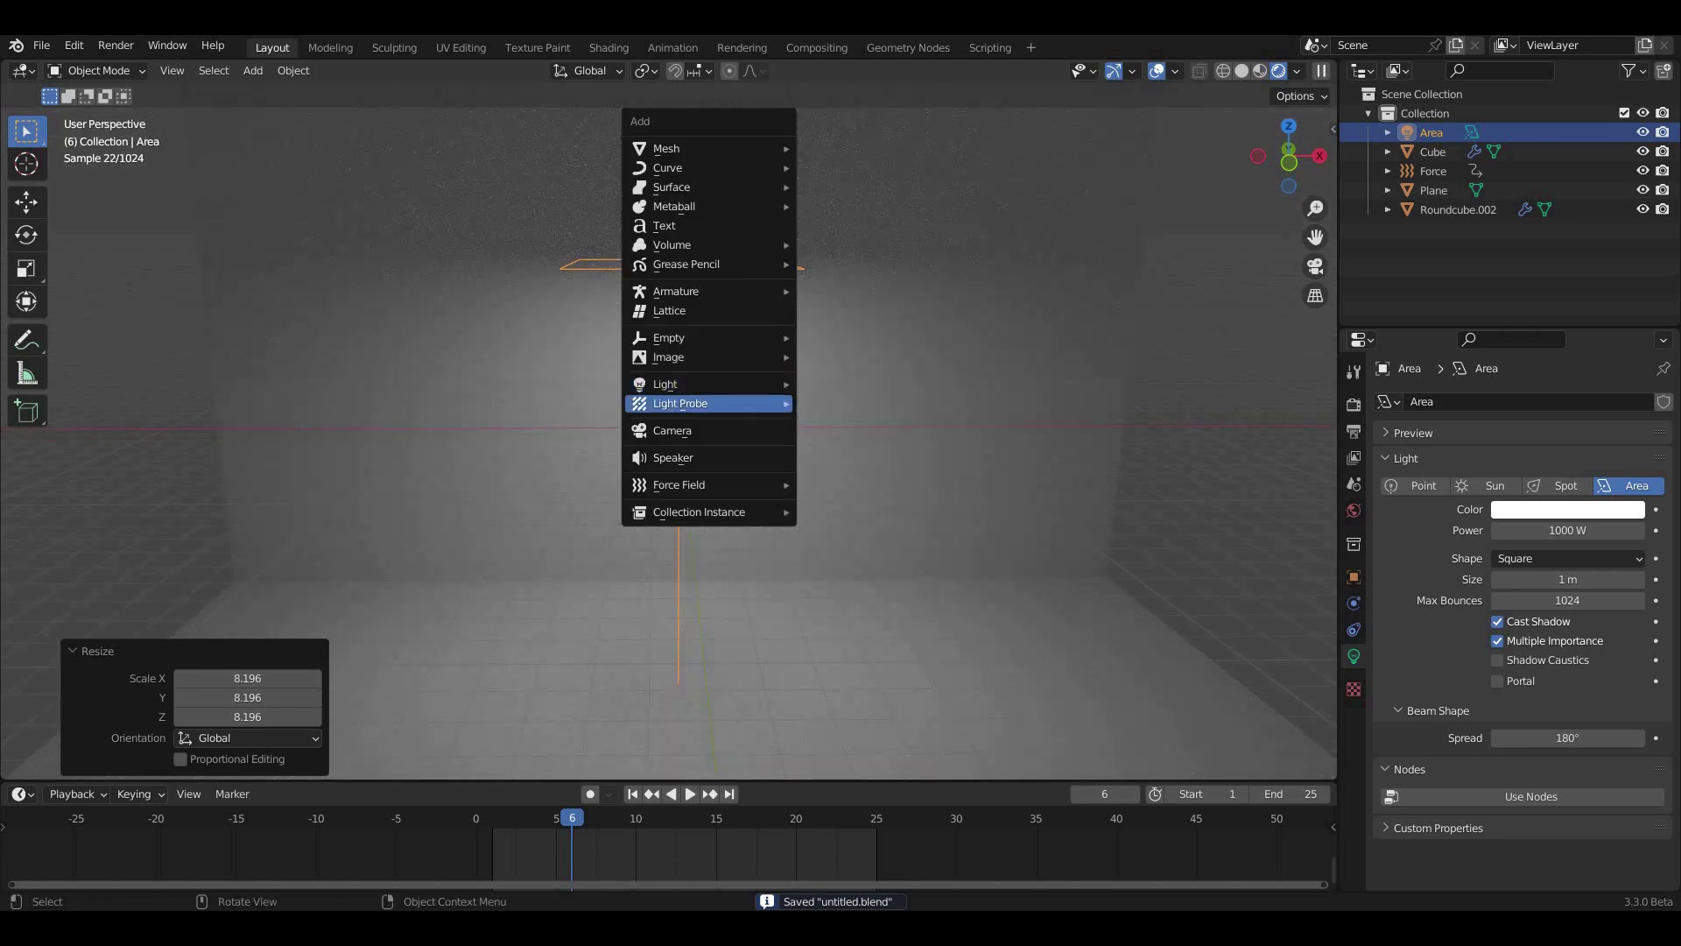
left_click(692, 424)
key("alt+r")
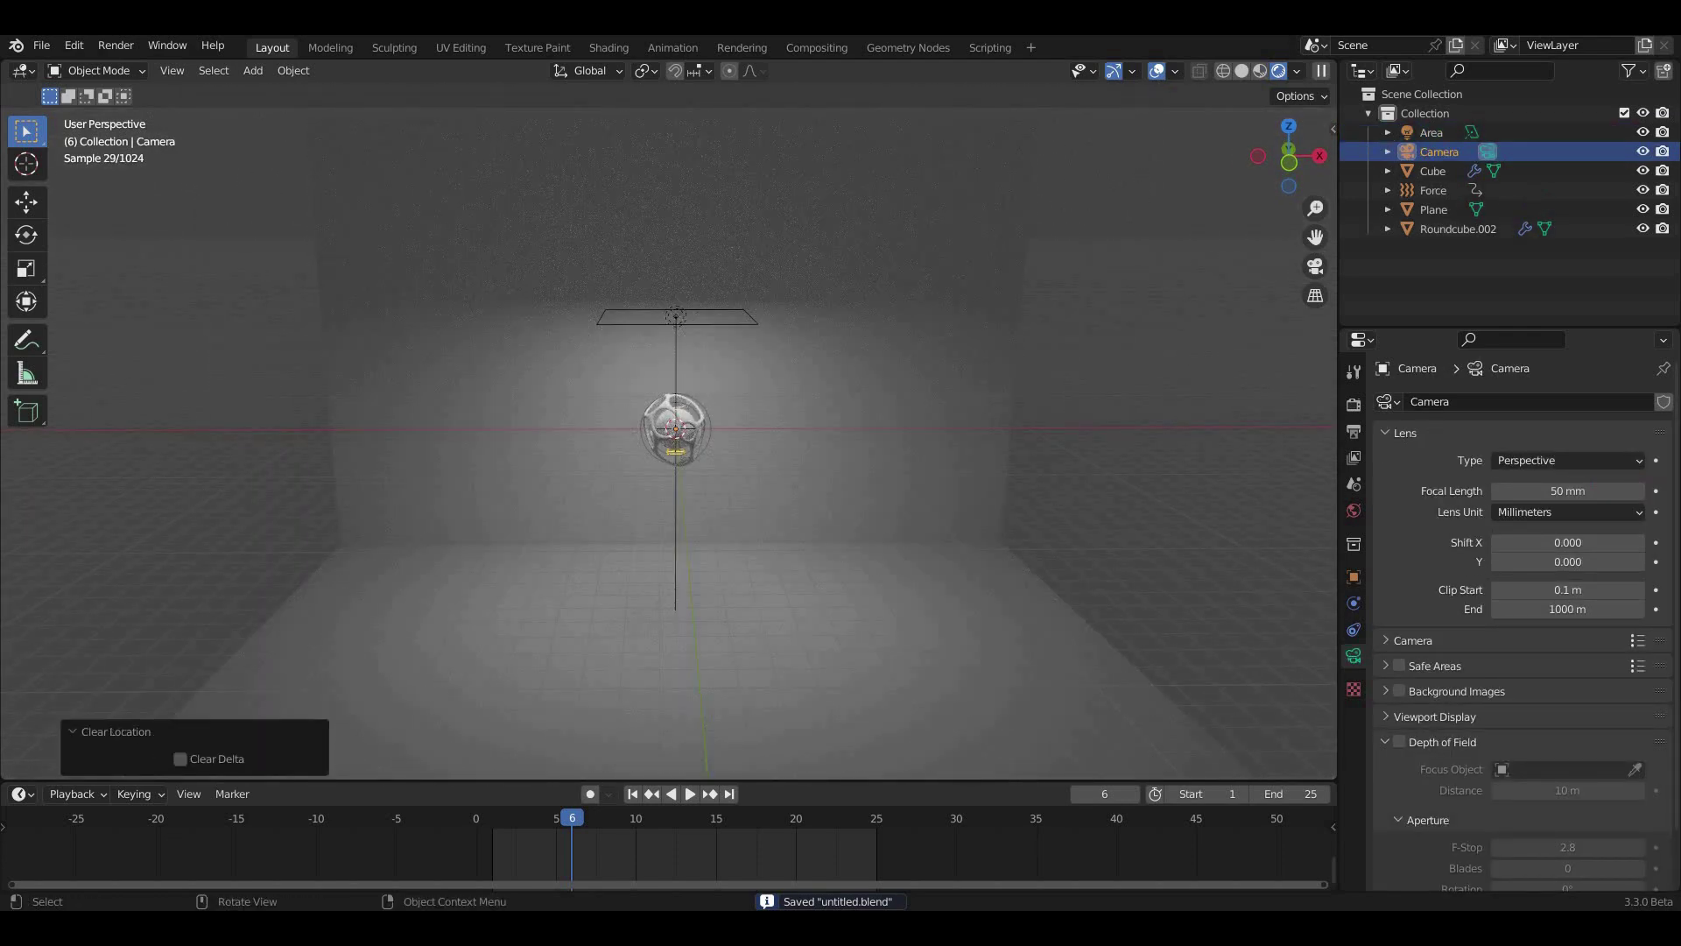
- Place the camera 28 m back along Y, tilt it 90° on X, and view through it
key("g")
key("y")
key("Return")
type("rx")
type("90")
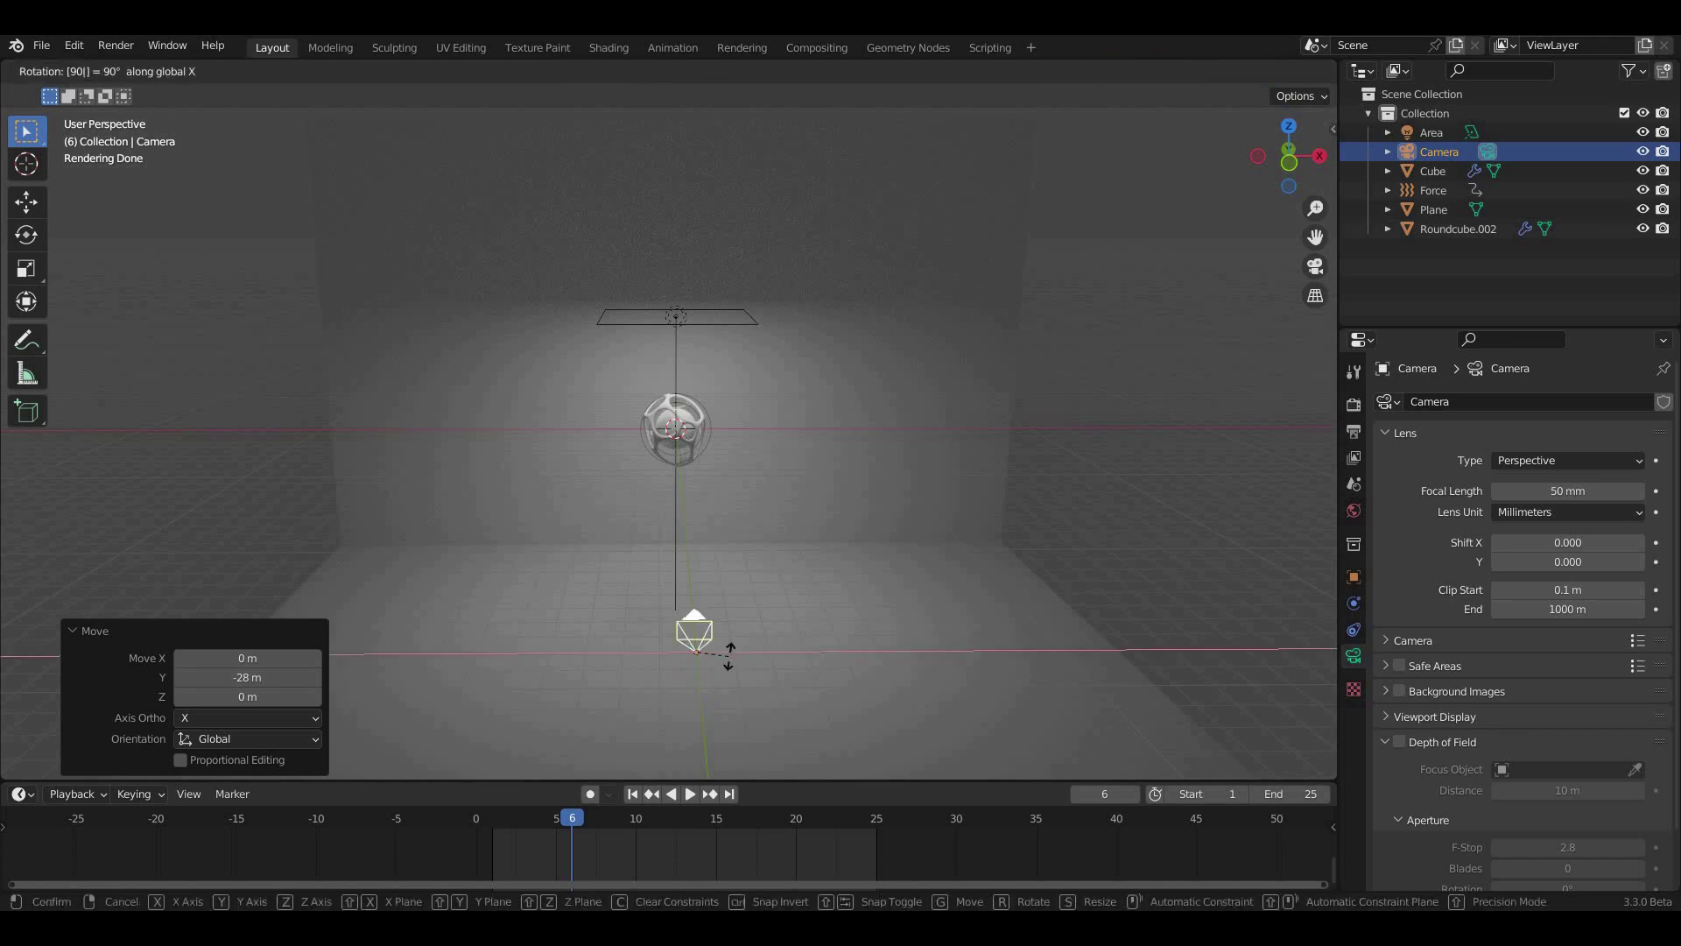
key("Return")
key("KP_0")
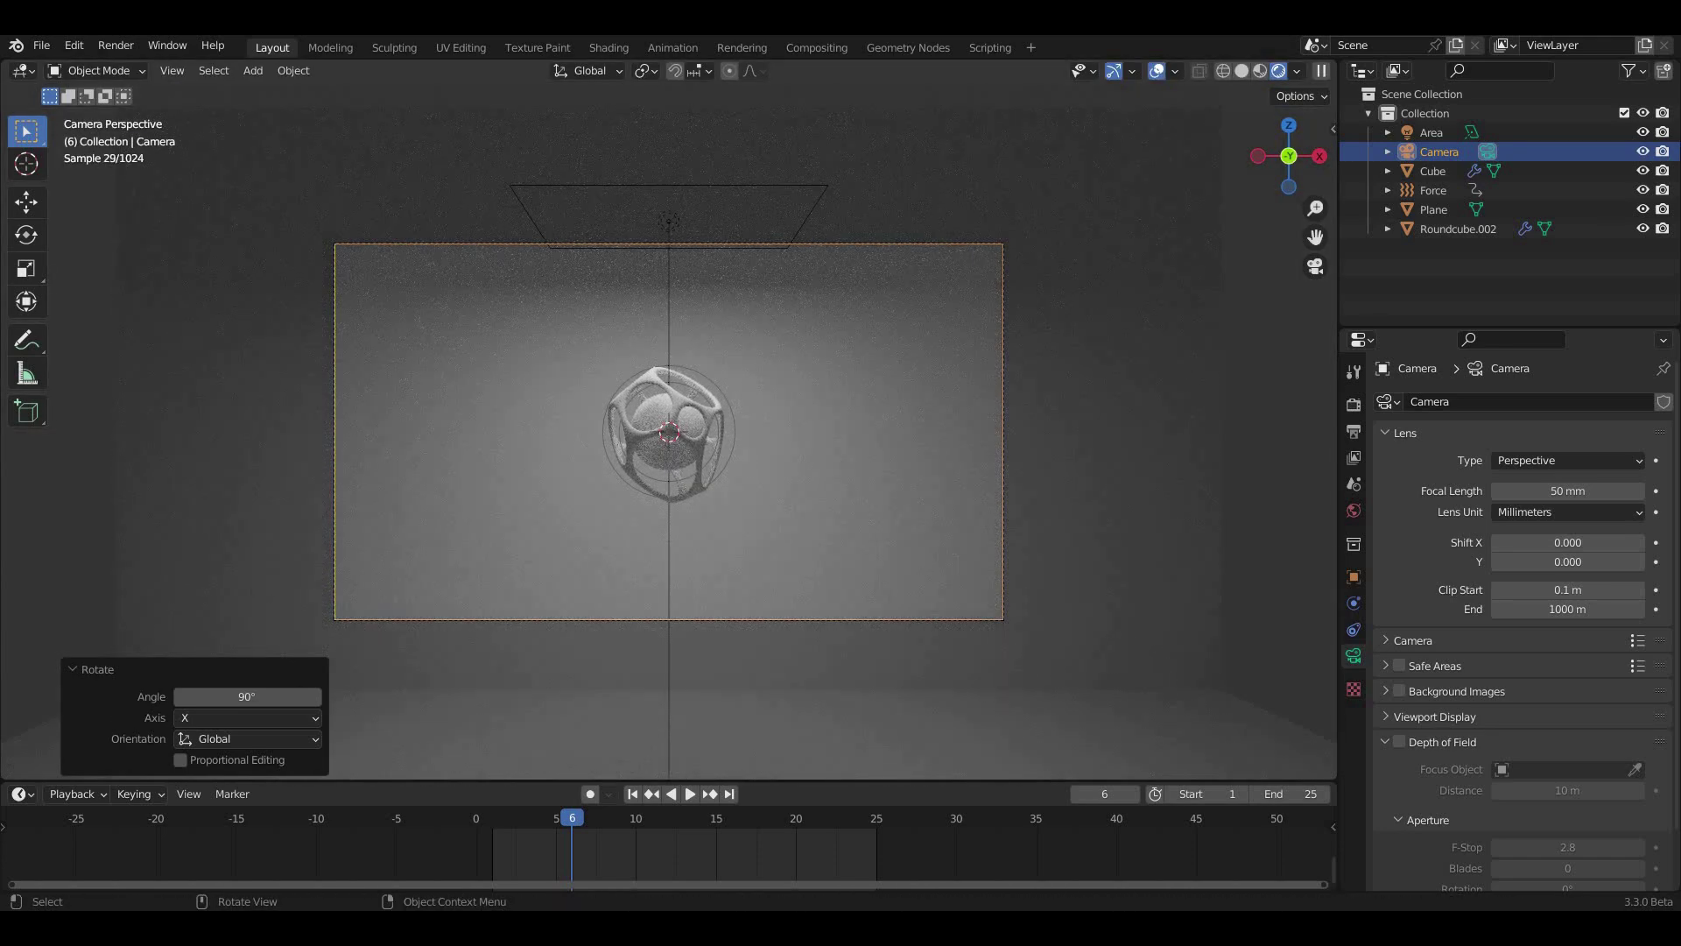
- Lower the area light, enlarge it to 1.61 m, and duplicate it
left_click(669, 221)
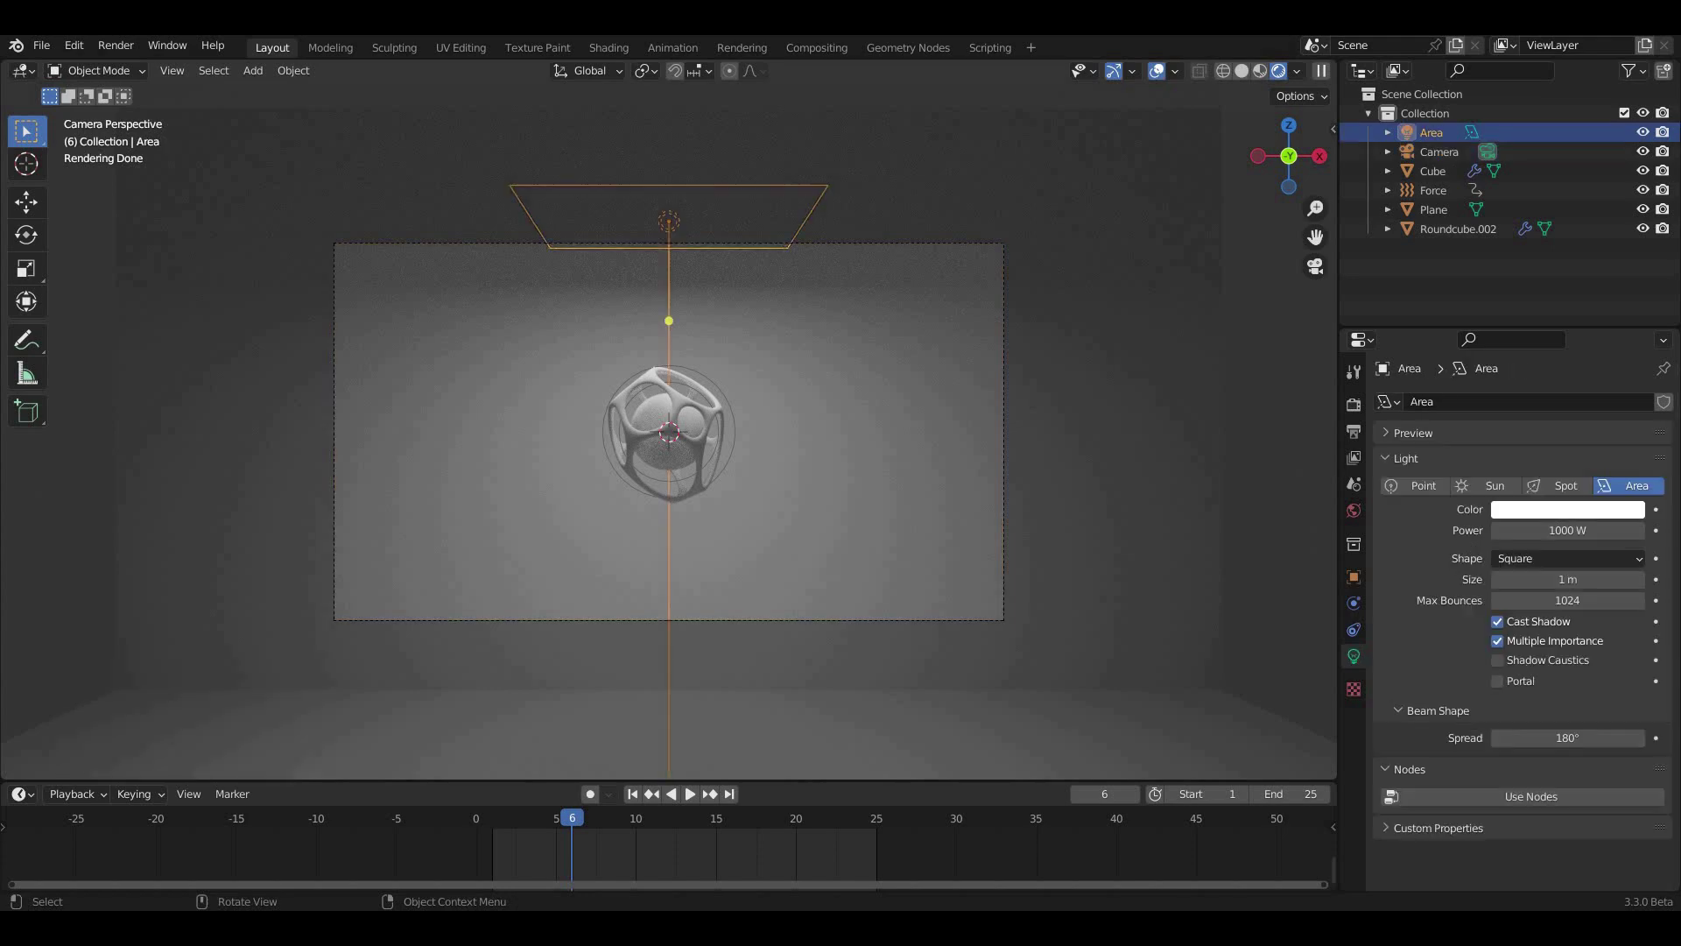
key("g")
key("z")
key("Return")
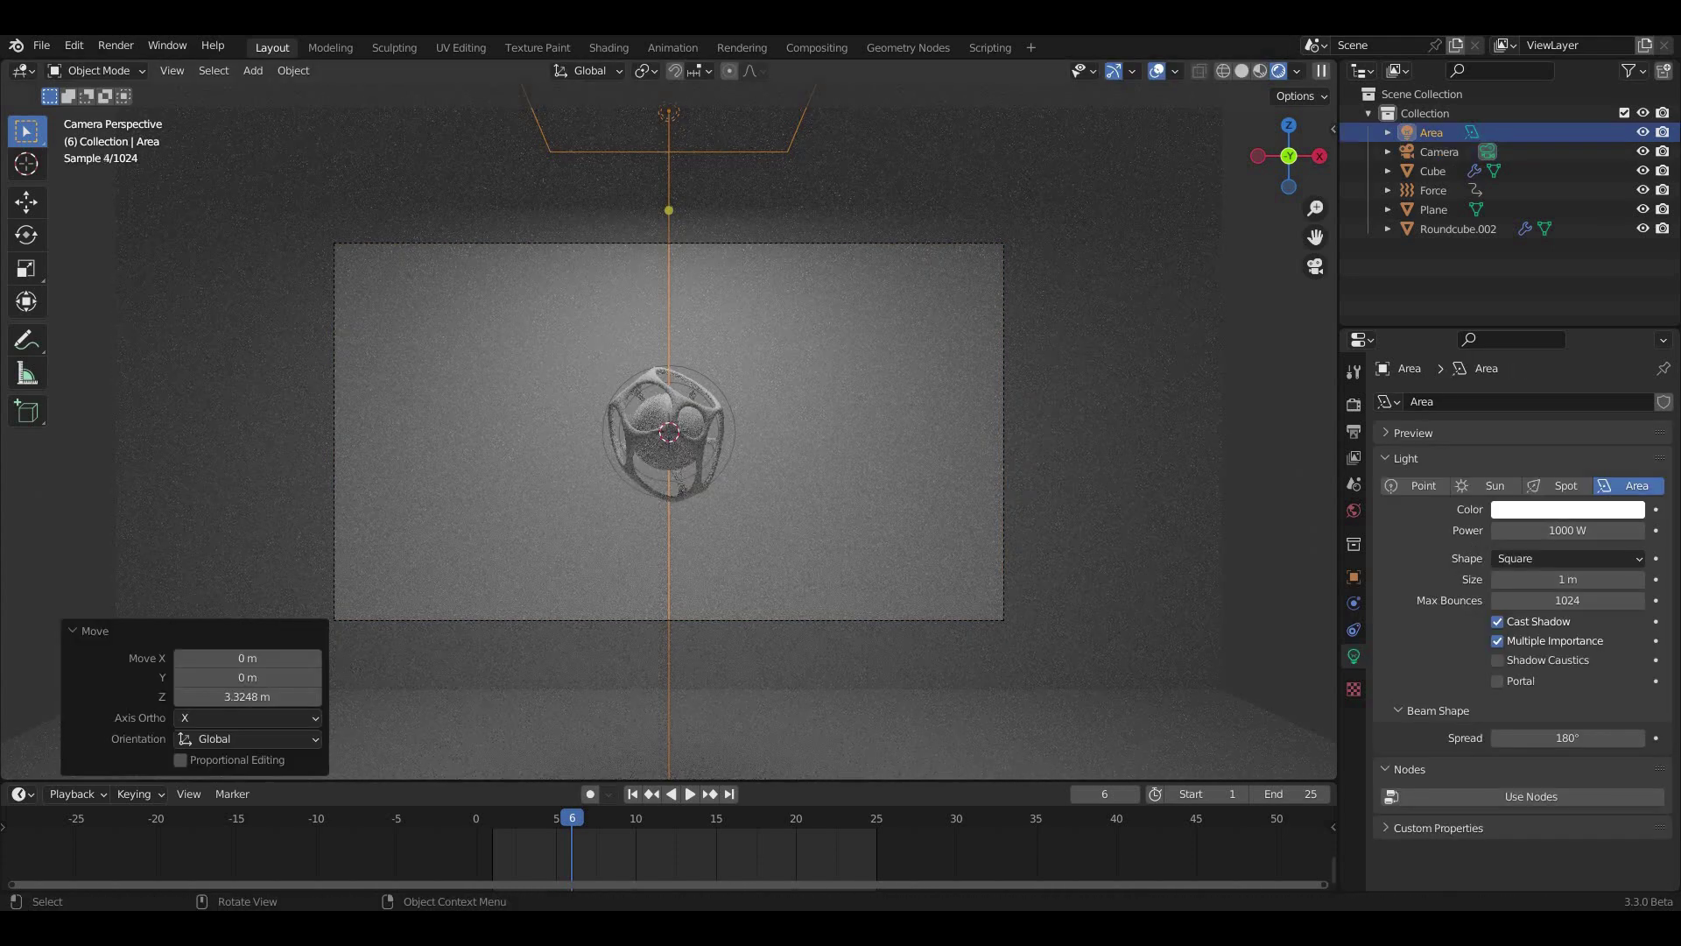
scroll(669, 431, "up", 2)
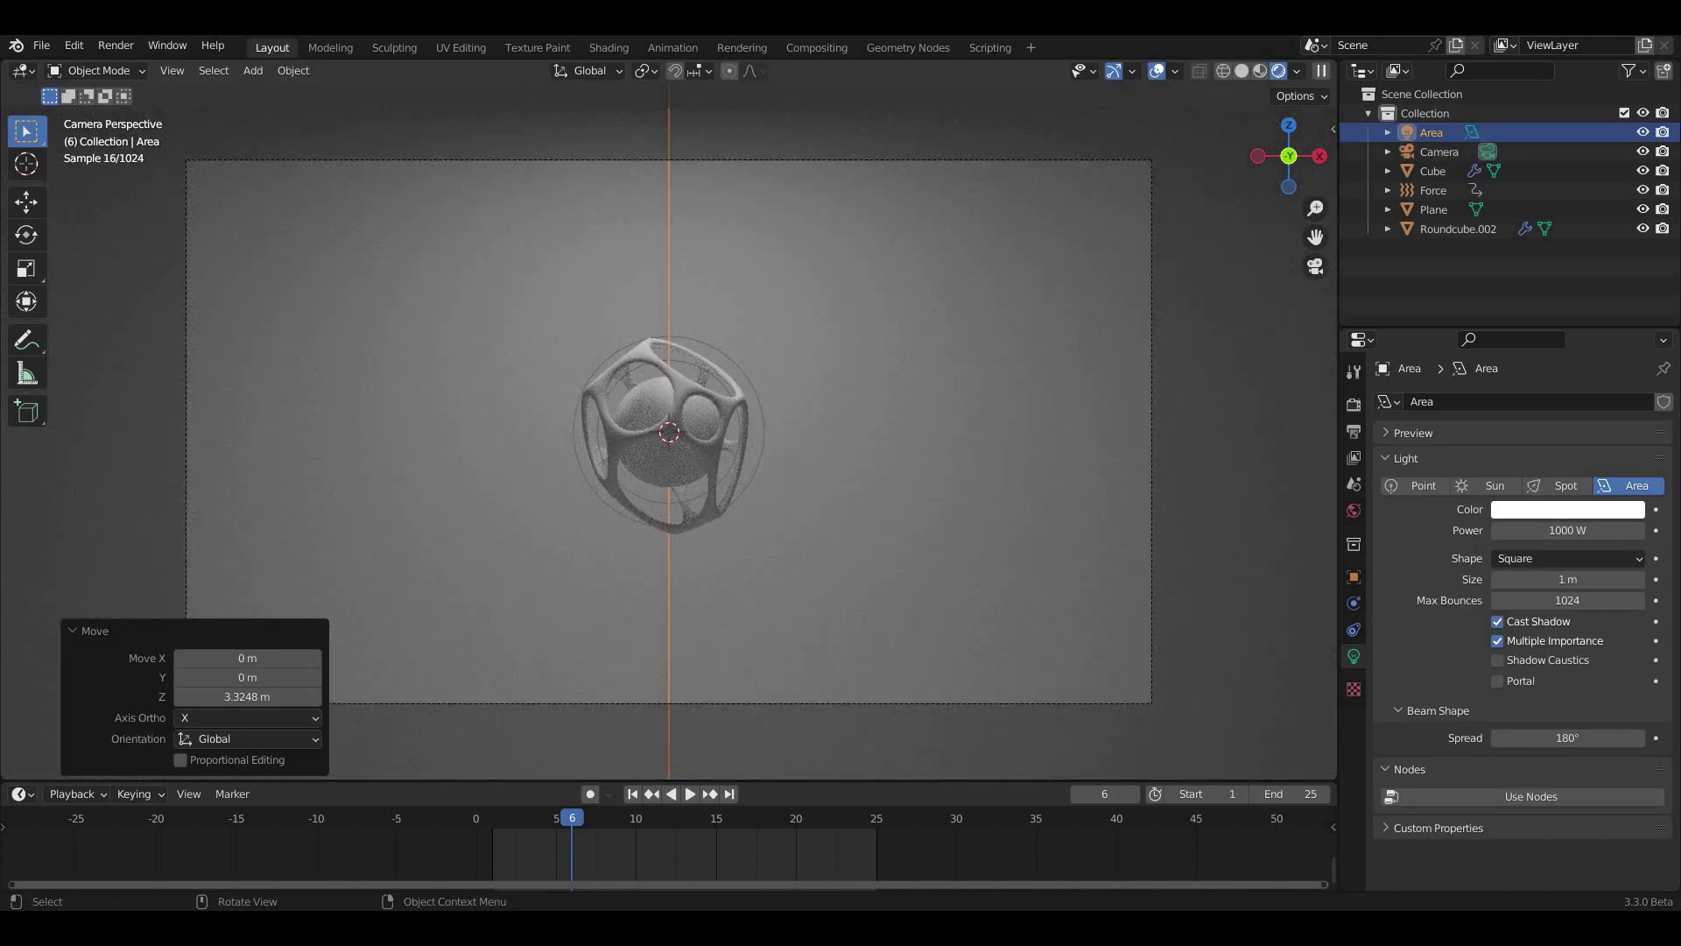
scroll(669, 431, "down", 3)
left_click_drag(742, 271, 785, 263)
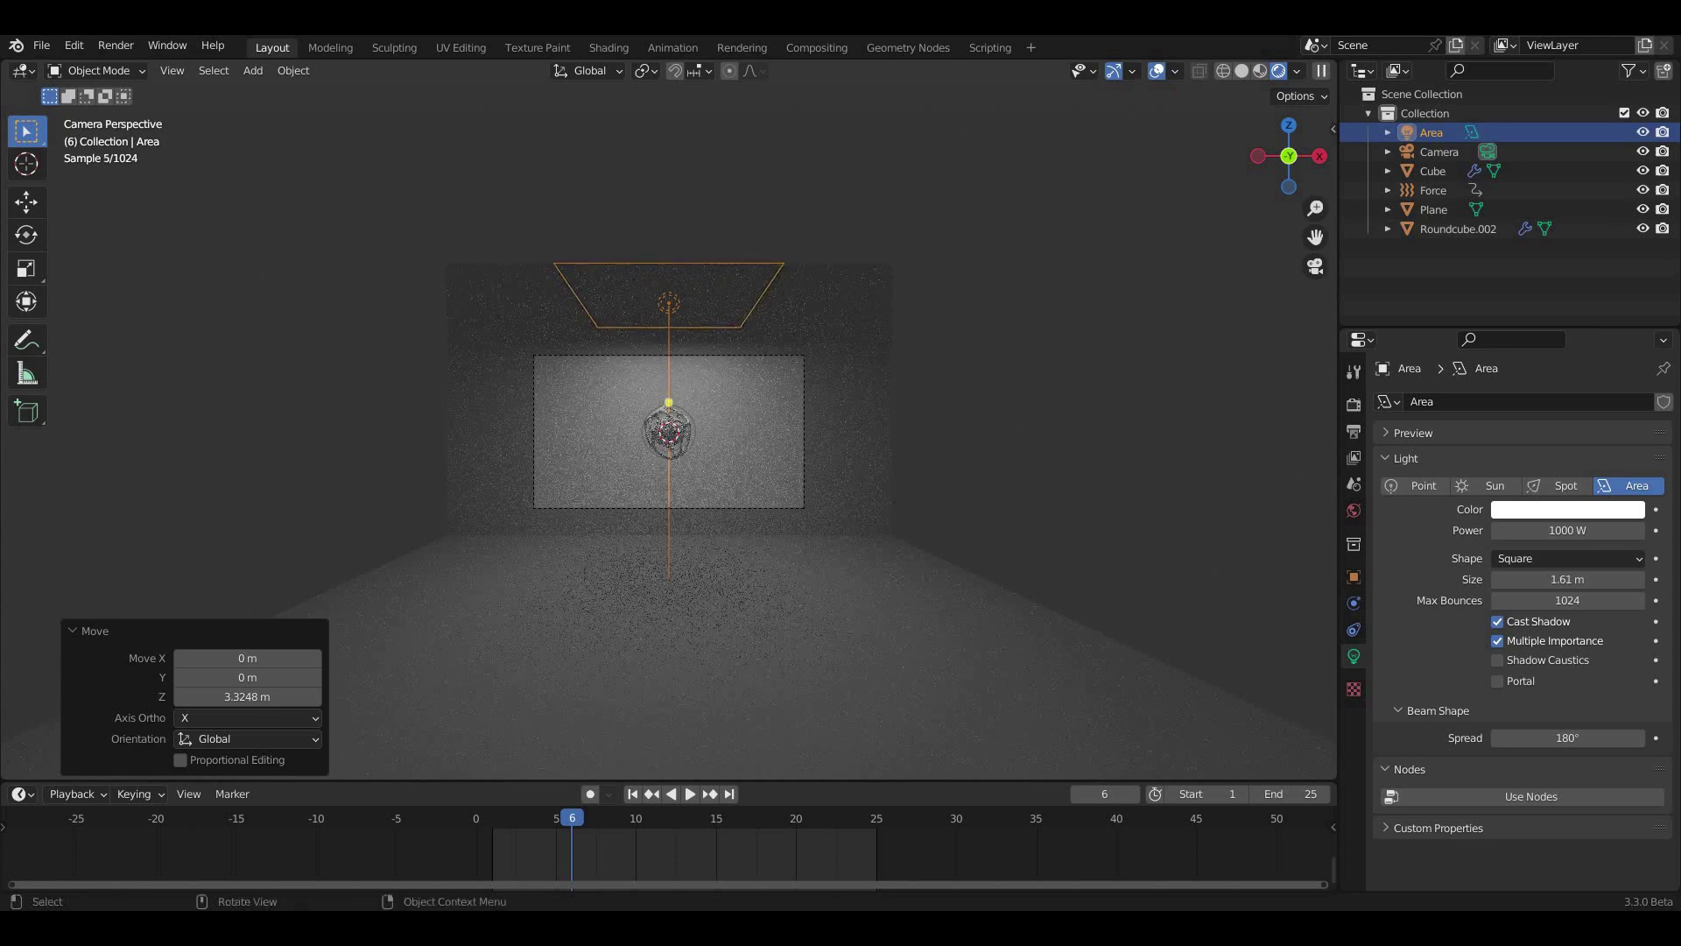
middle_click_drag(785, 263, 770, 367)
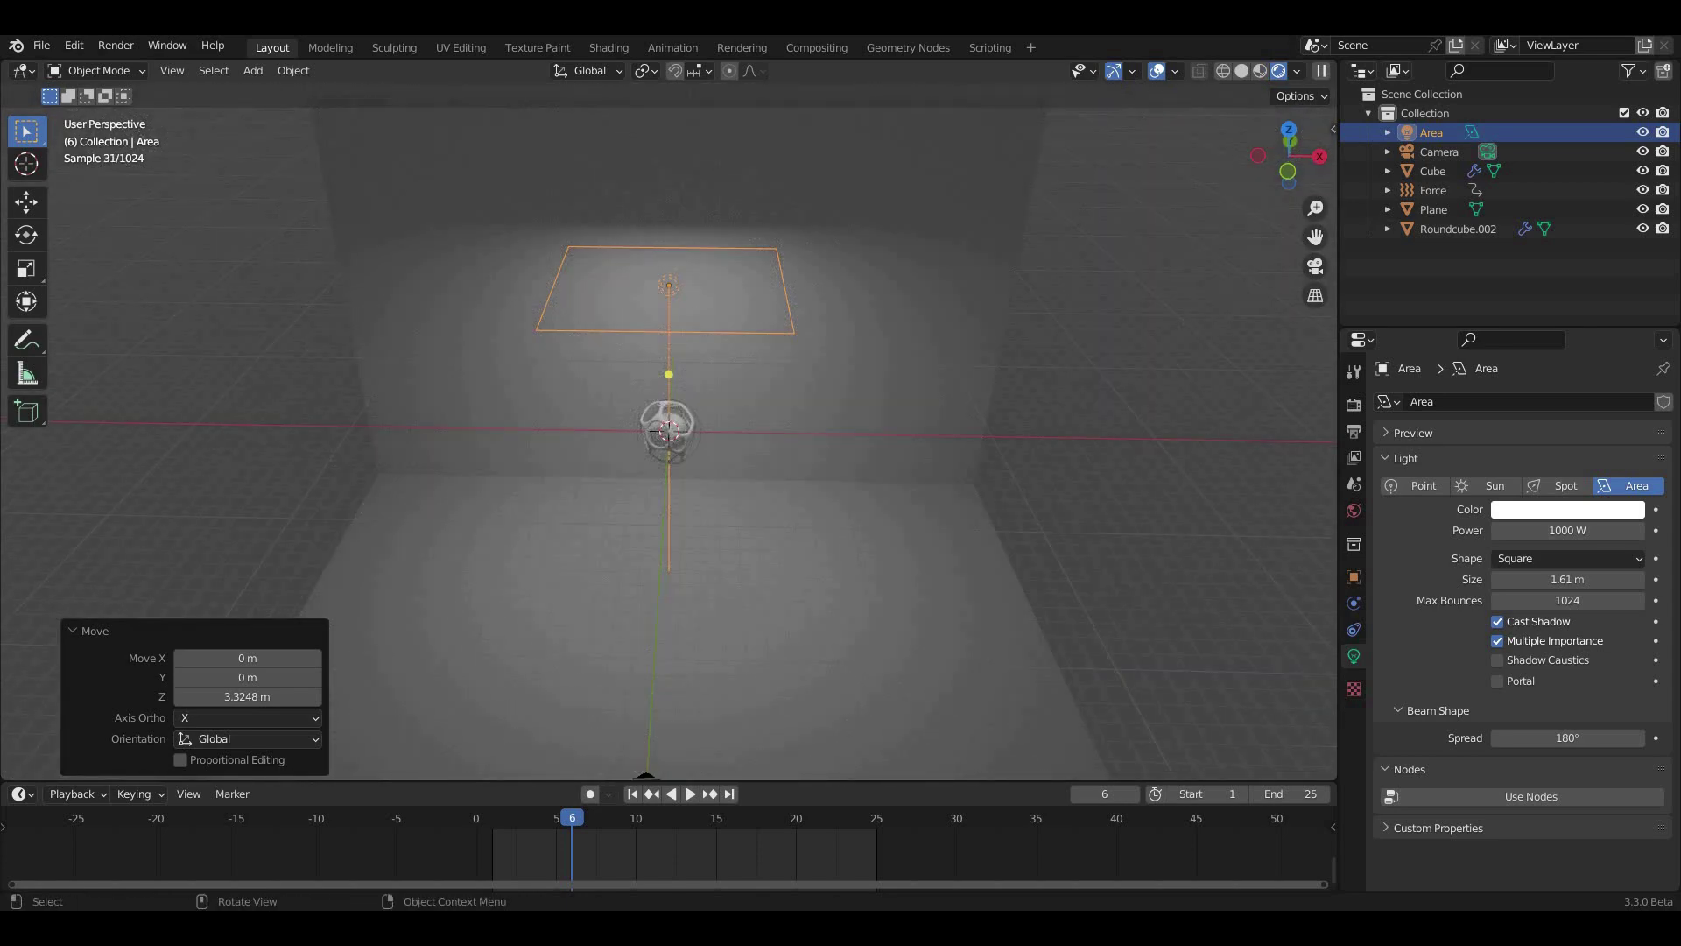
key("shift+d")
- Move the light copy about 8.4 m along X and tilt it 39.7° around Y
key("x")
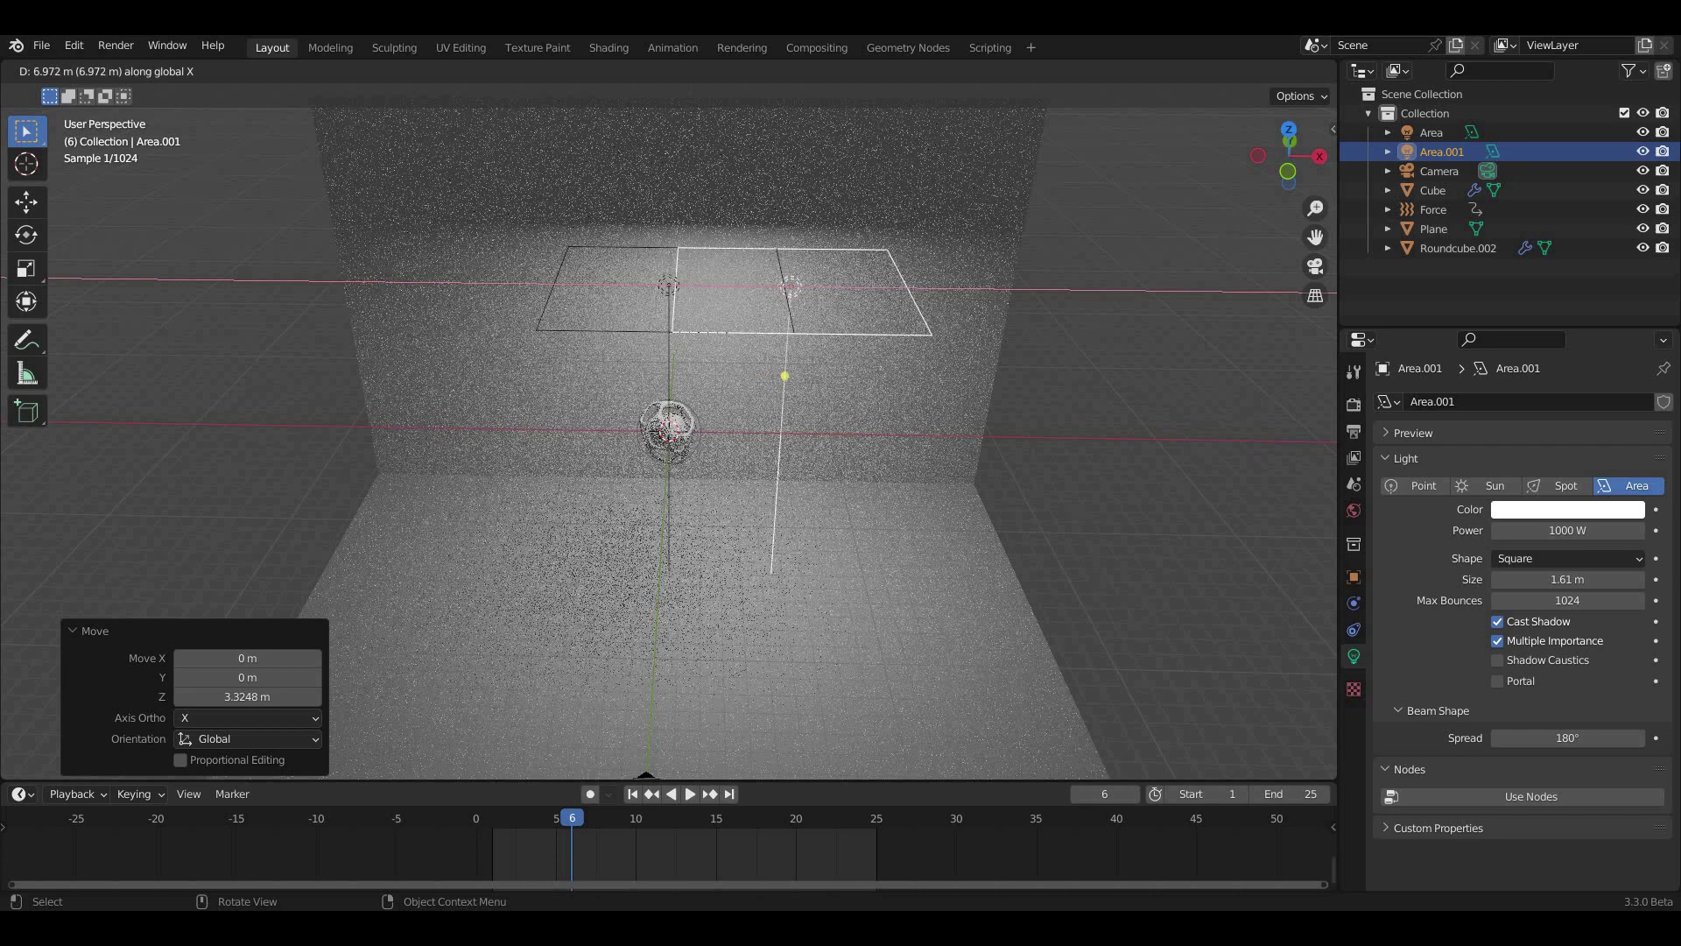
left_click(815, 285)
key("r")
key("y")
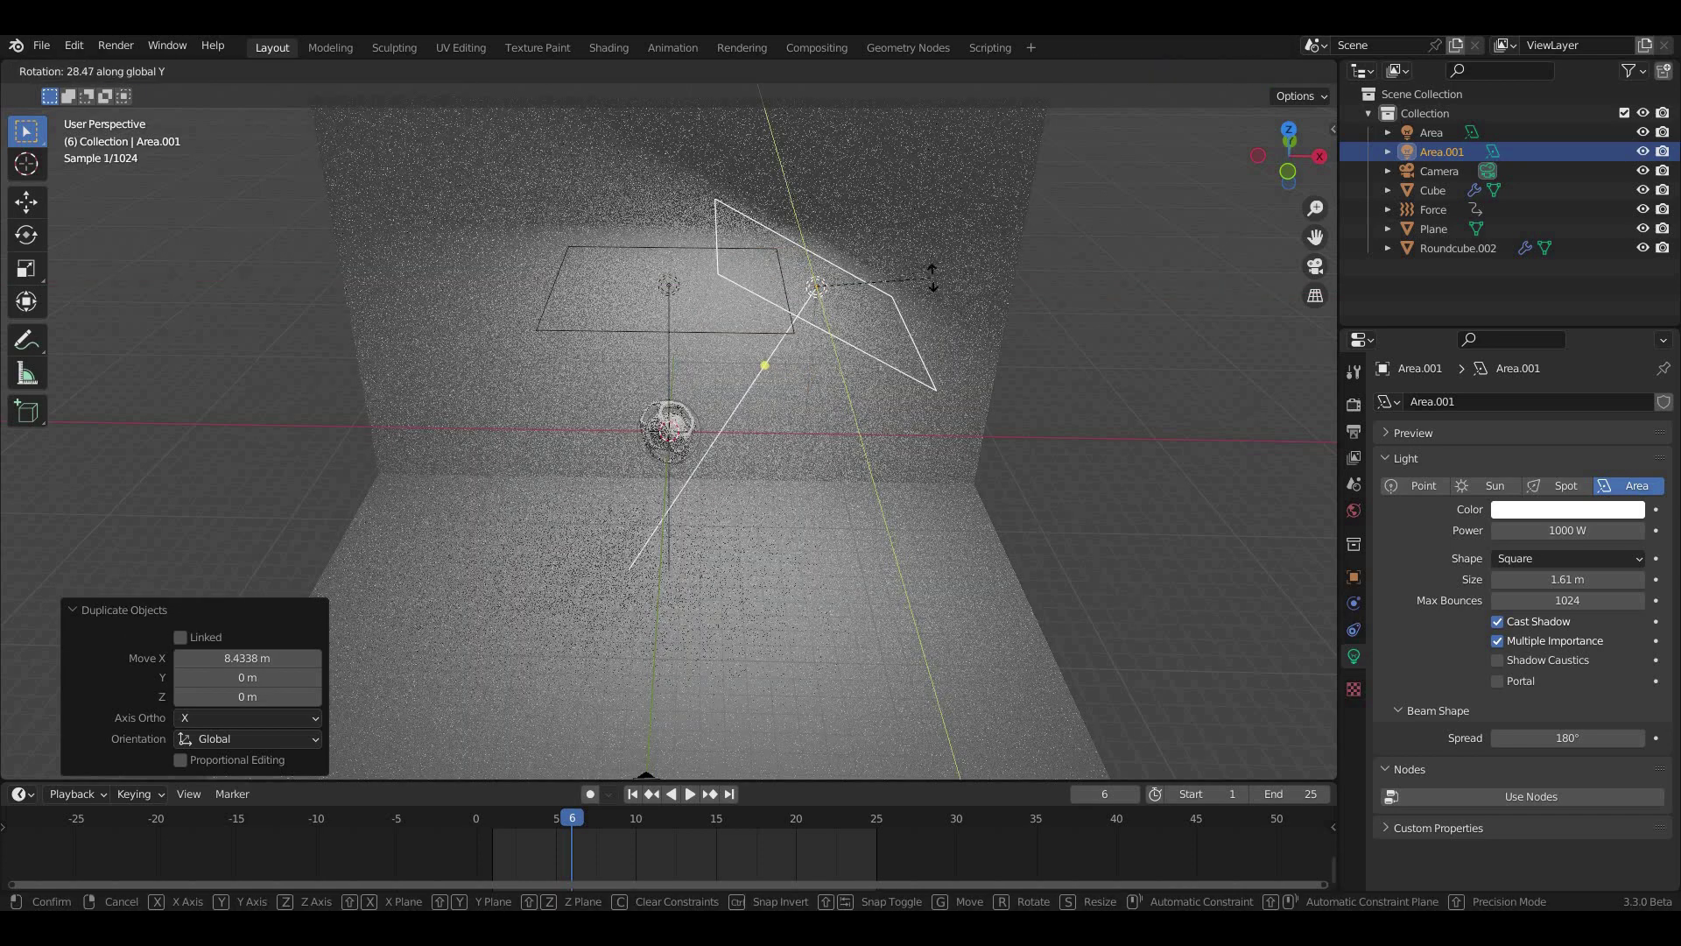
key("Return")
- From top view, shift the copy about 5.3 m toward -Y and turn it -31.3° toward the cage
key("KP_7")
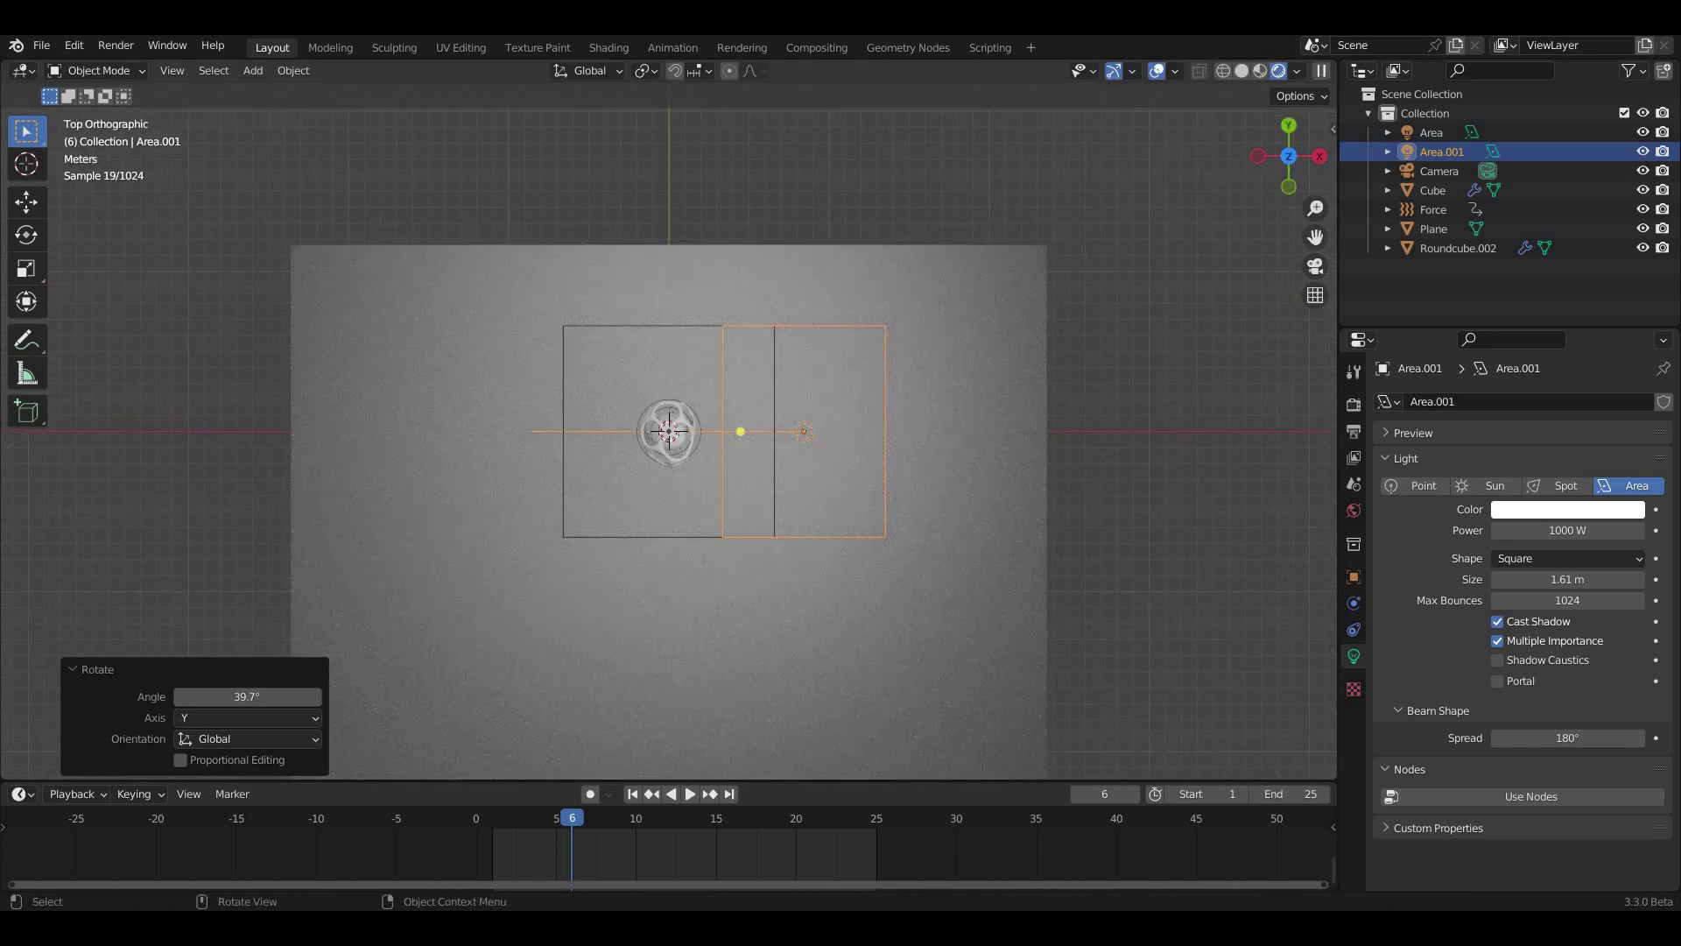
key("g")
key("y")
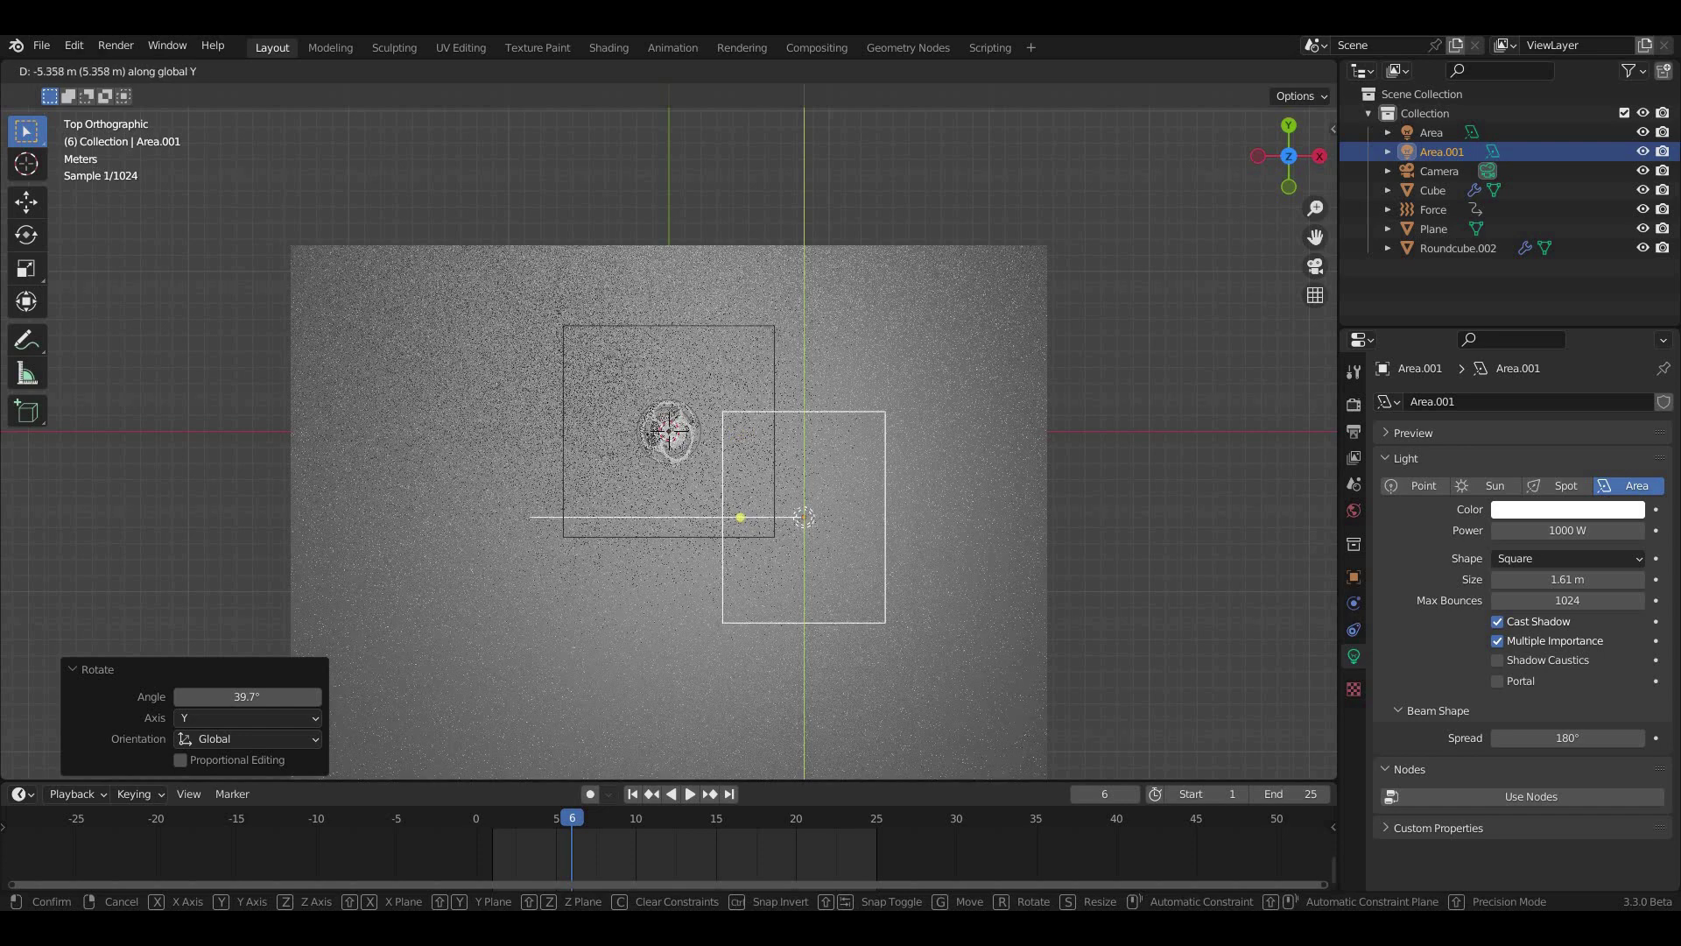
key("Return")
key("r")
key("Return")
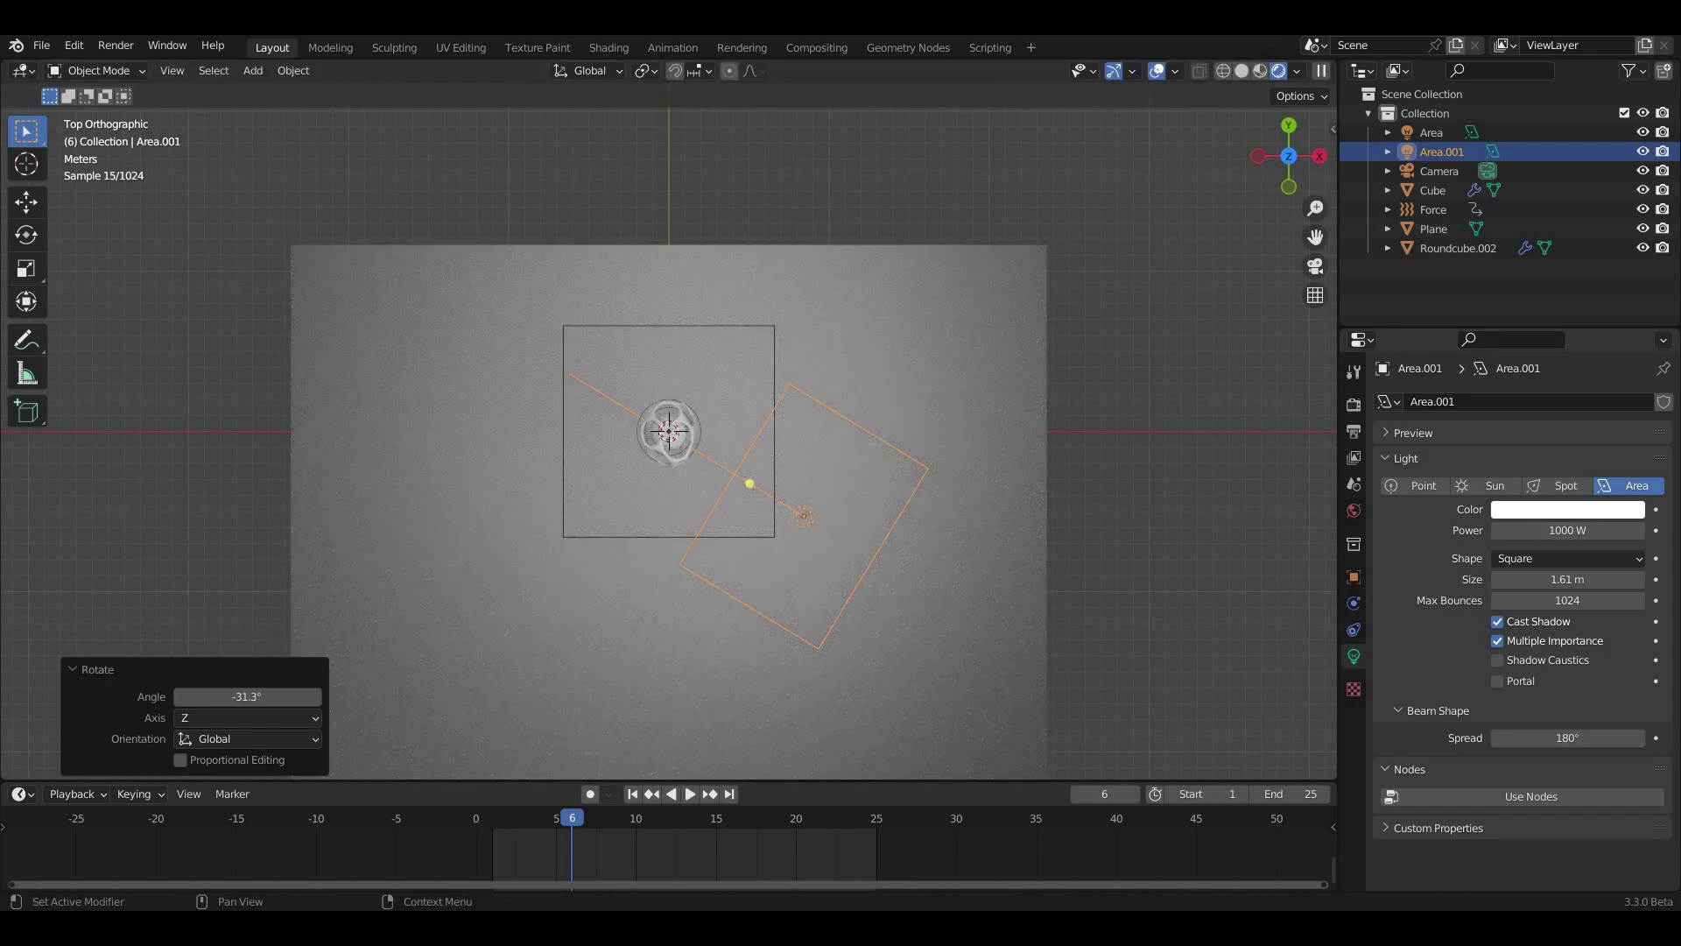
- Tint the second light warm peach, trackball-rotate it toward the cage, and save
left_click(1567, 509)
left_click_drag(1546, 322, 1543, 328)
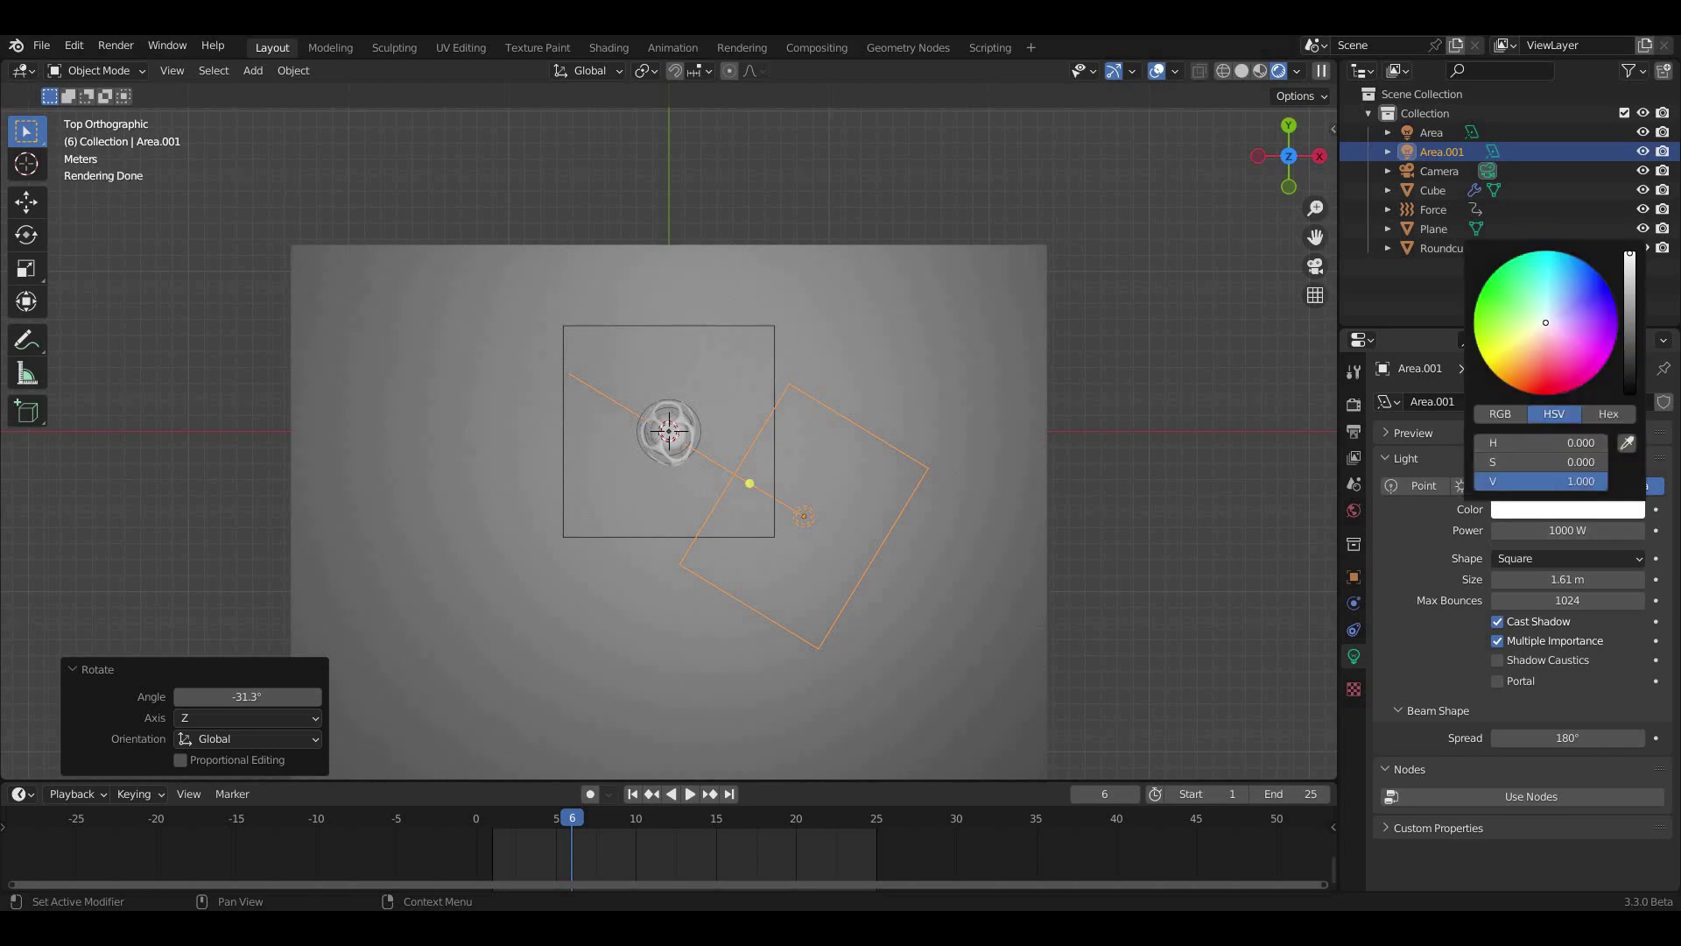
middle_click_drag(669, 437, 669, 368)
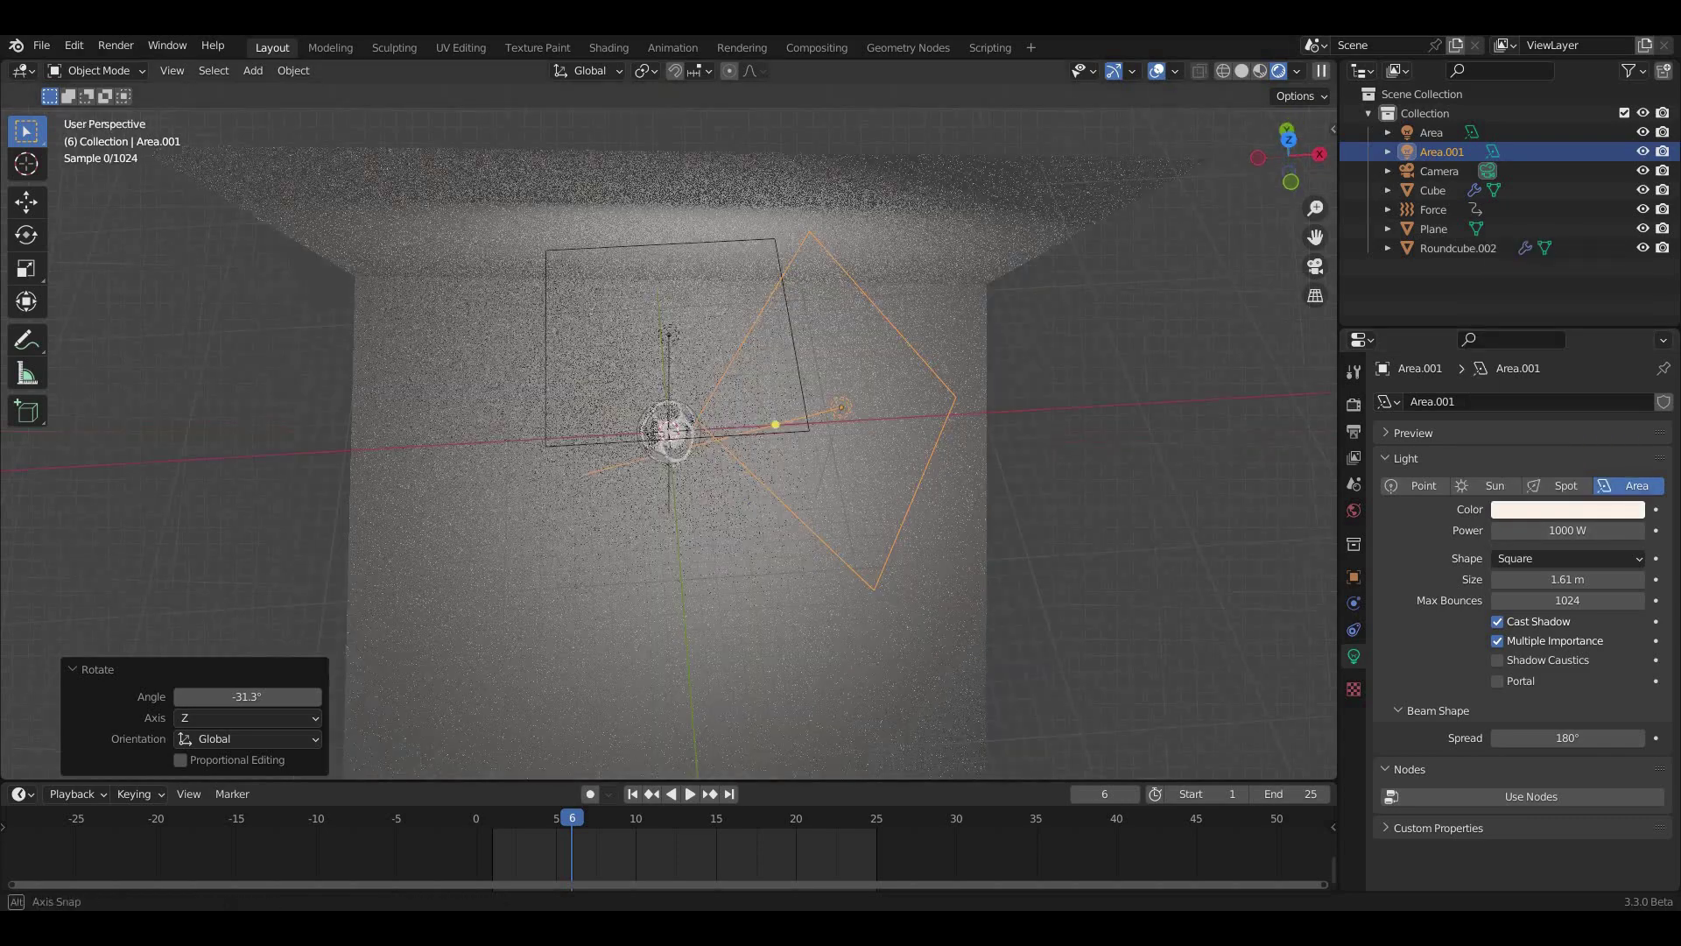
key("KP_0")
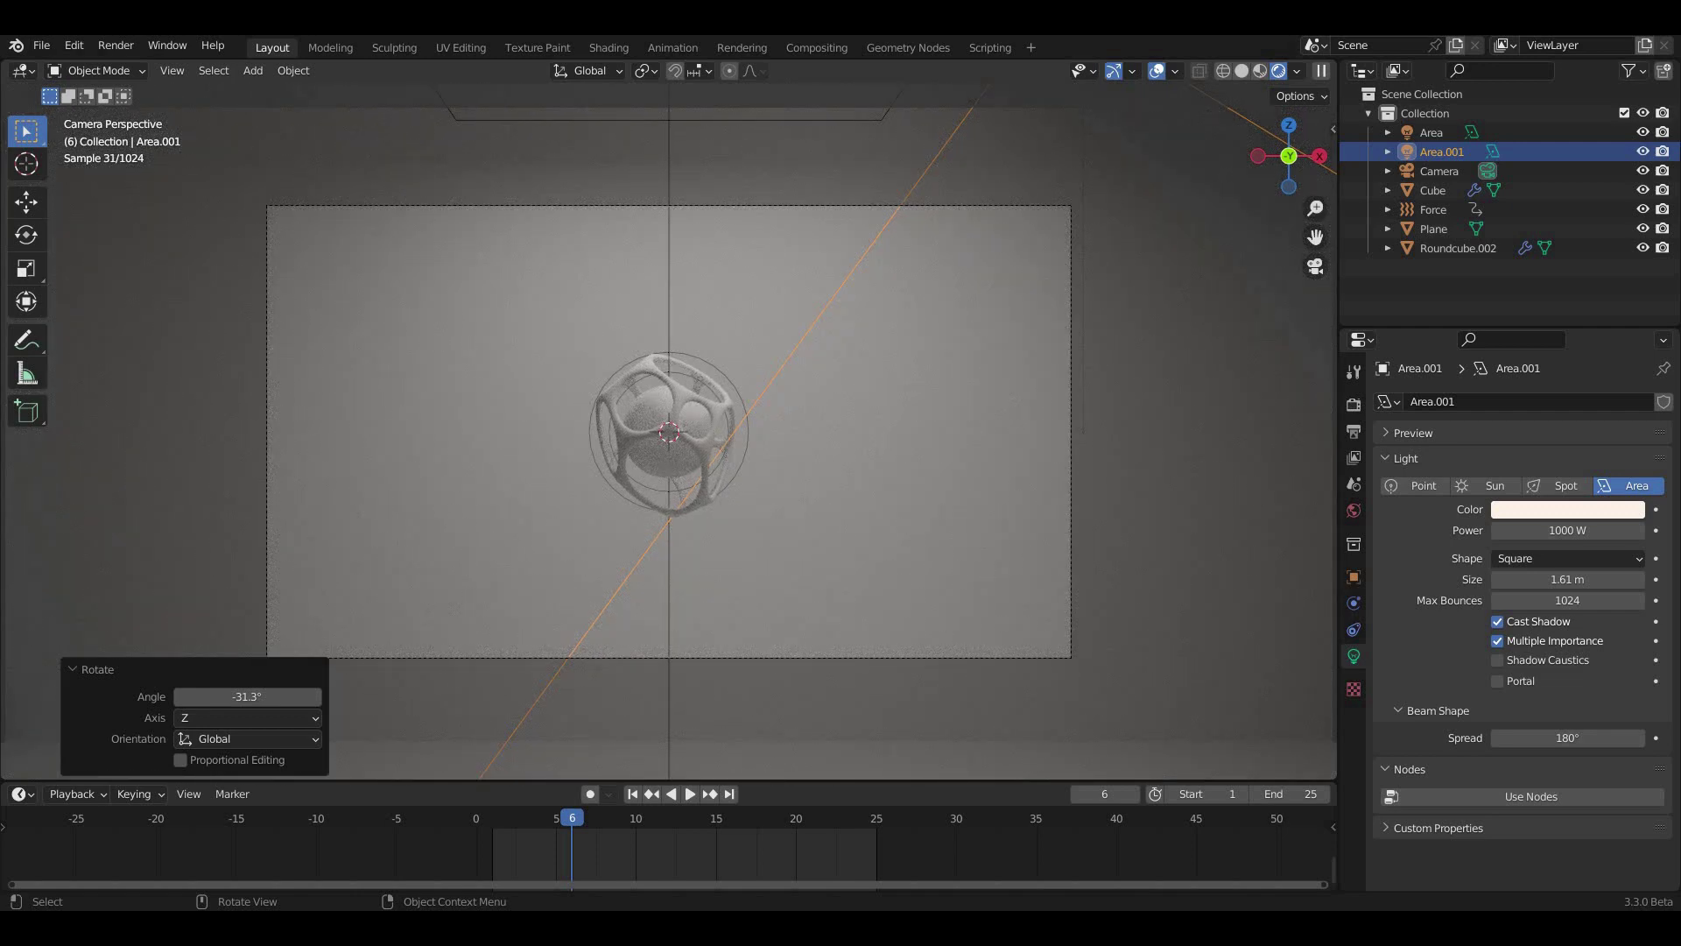
key("r")
key("r")
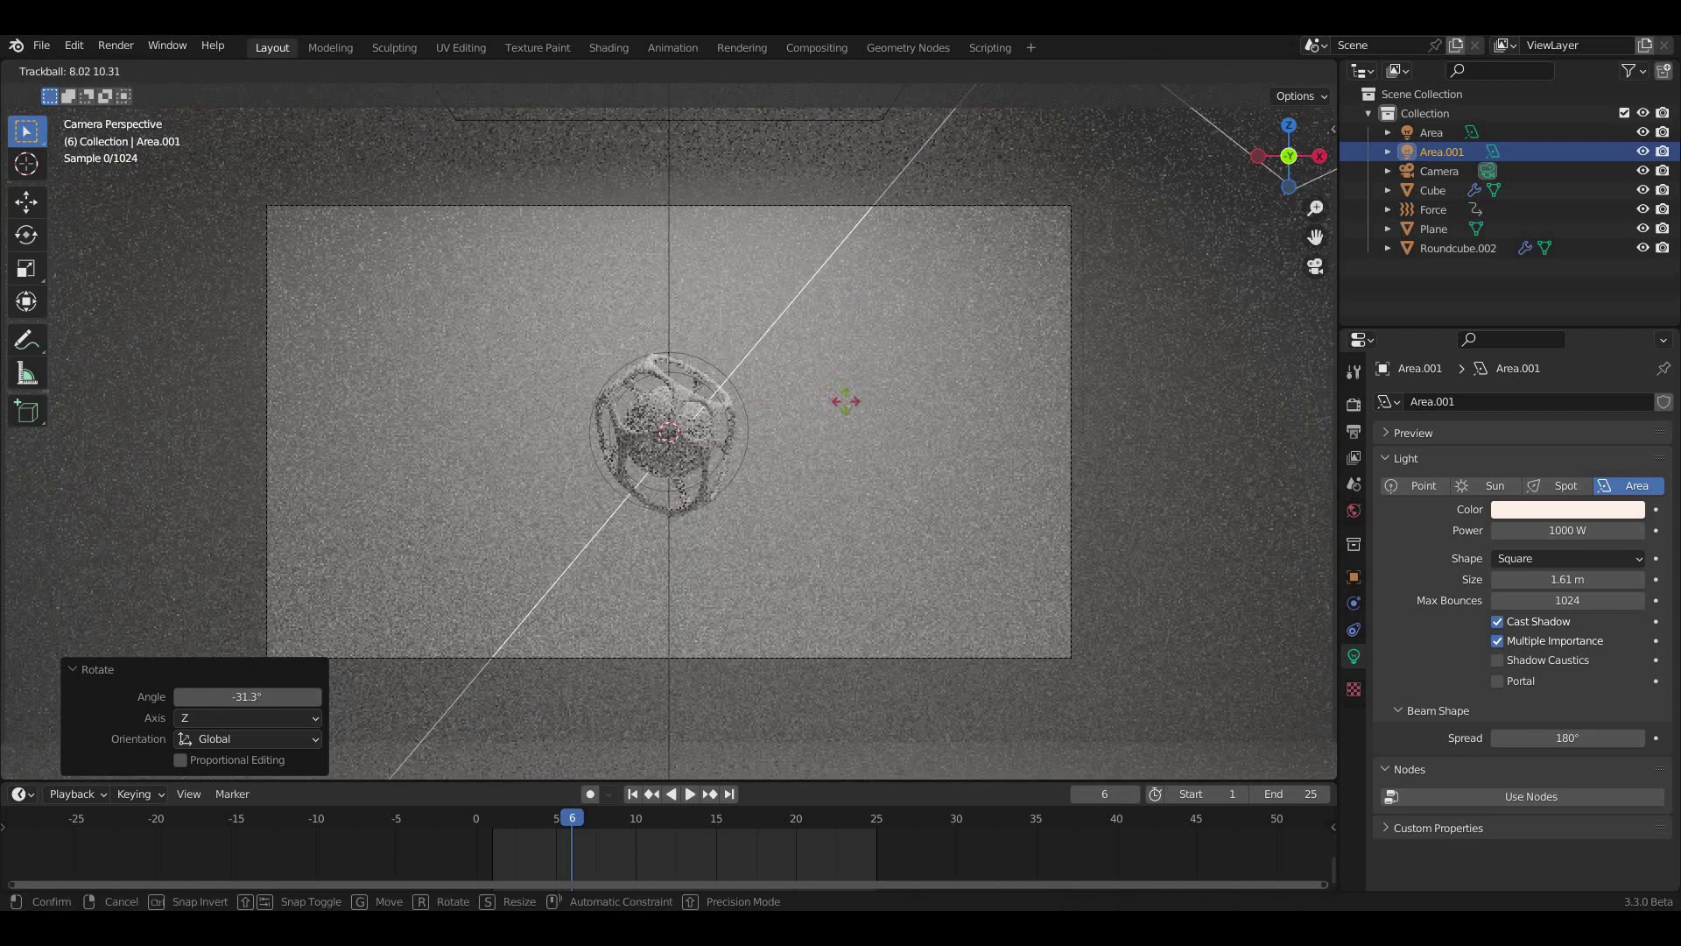
left_click(847, 402)
key("ctrl+s")
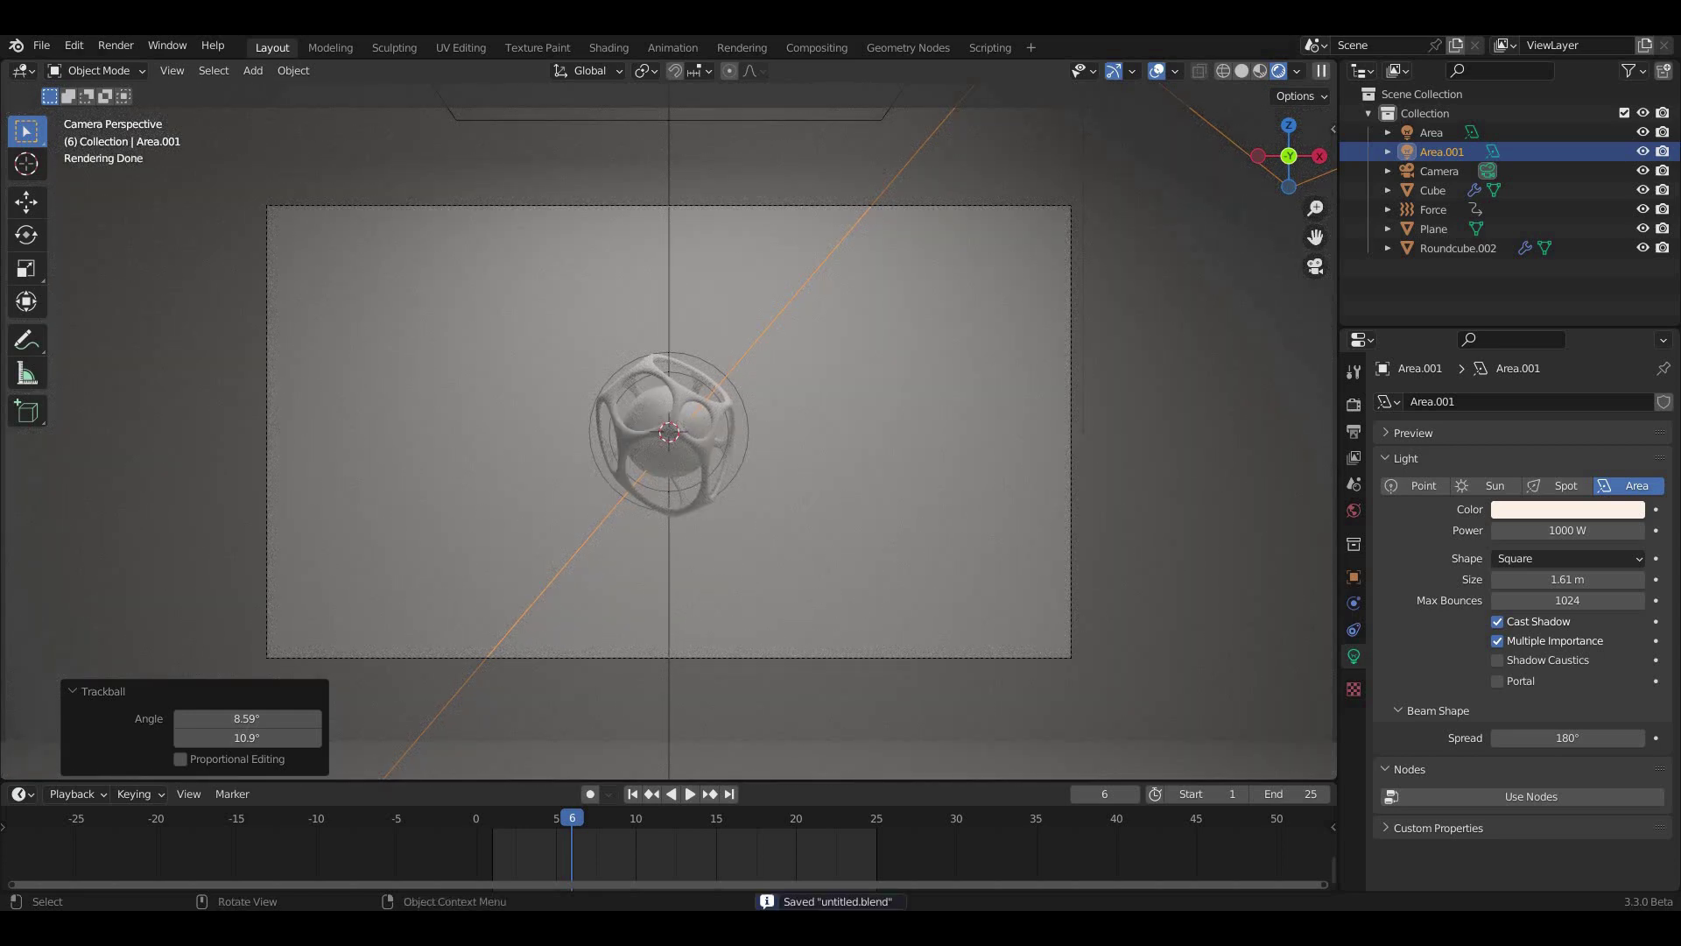
left_click(1433, 229)
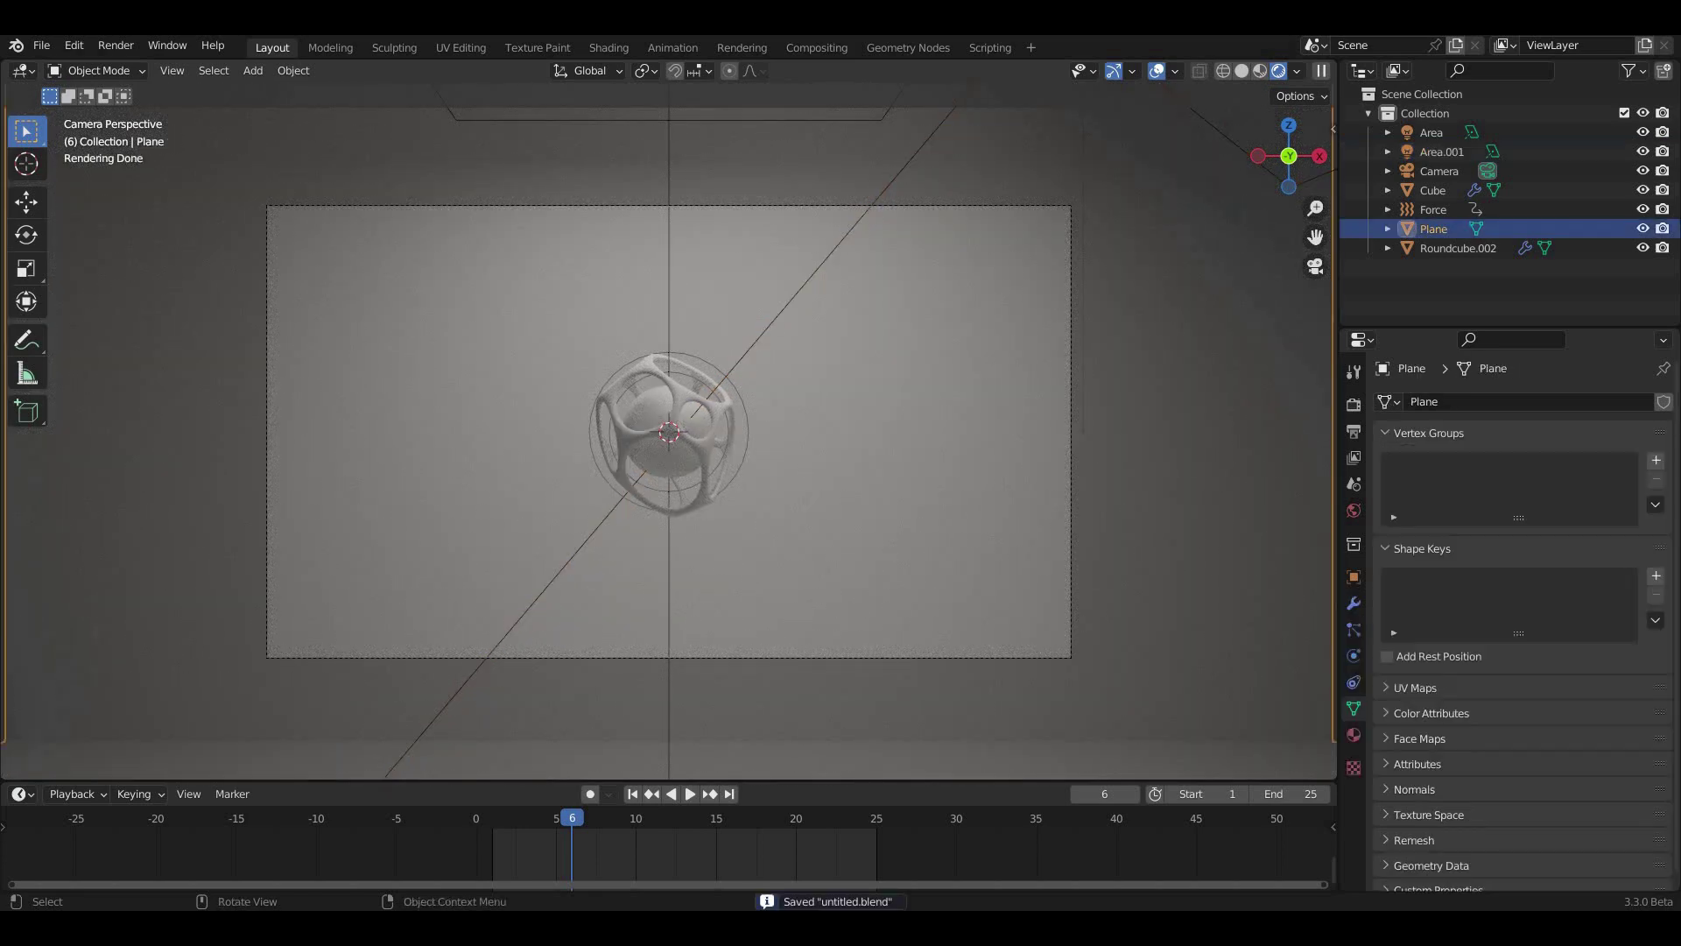
- Set the camera focal length to about 89 mm and show the cage in a Shader Editor below
left_click(1439, 170)
left_click_drag(1567, 490, 1619, 490)
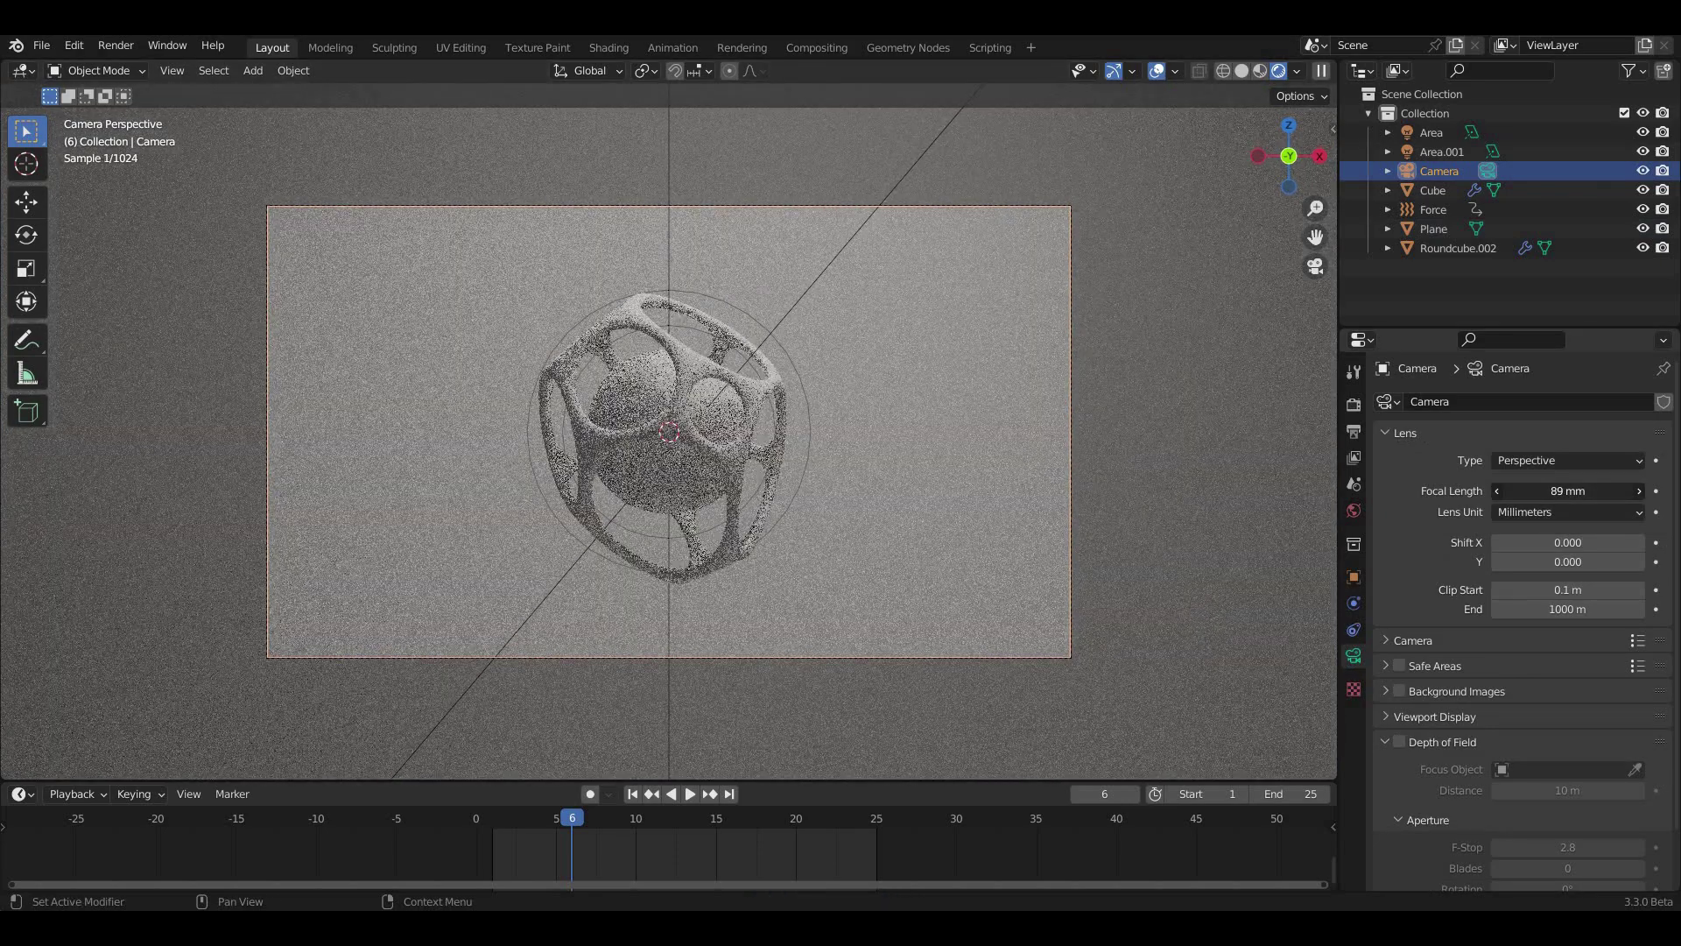
left_click(753, 394)
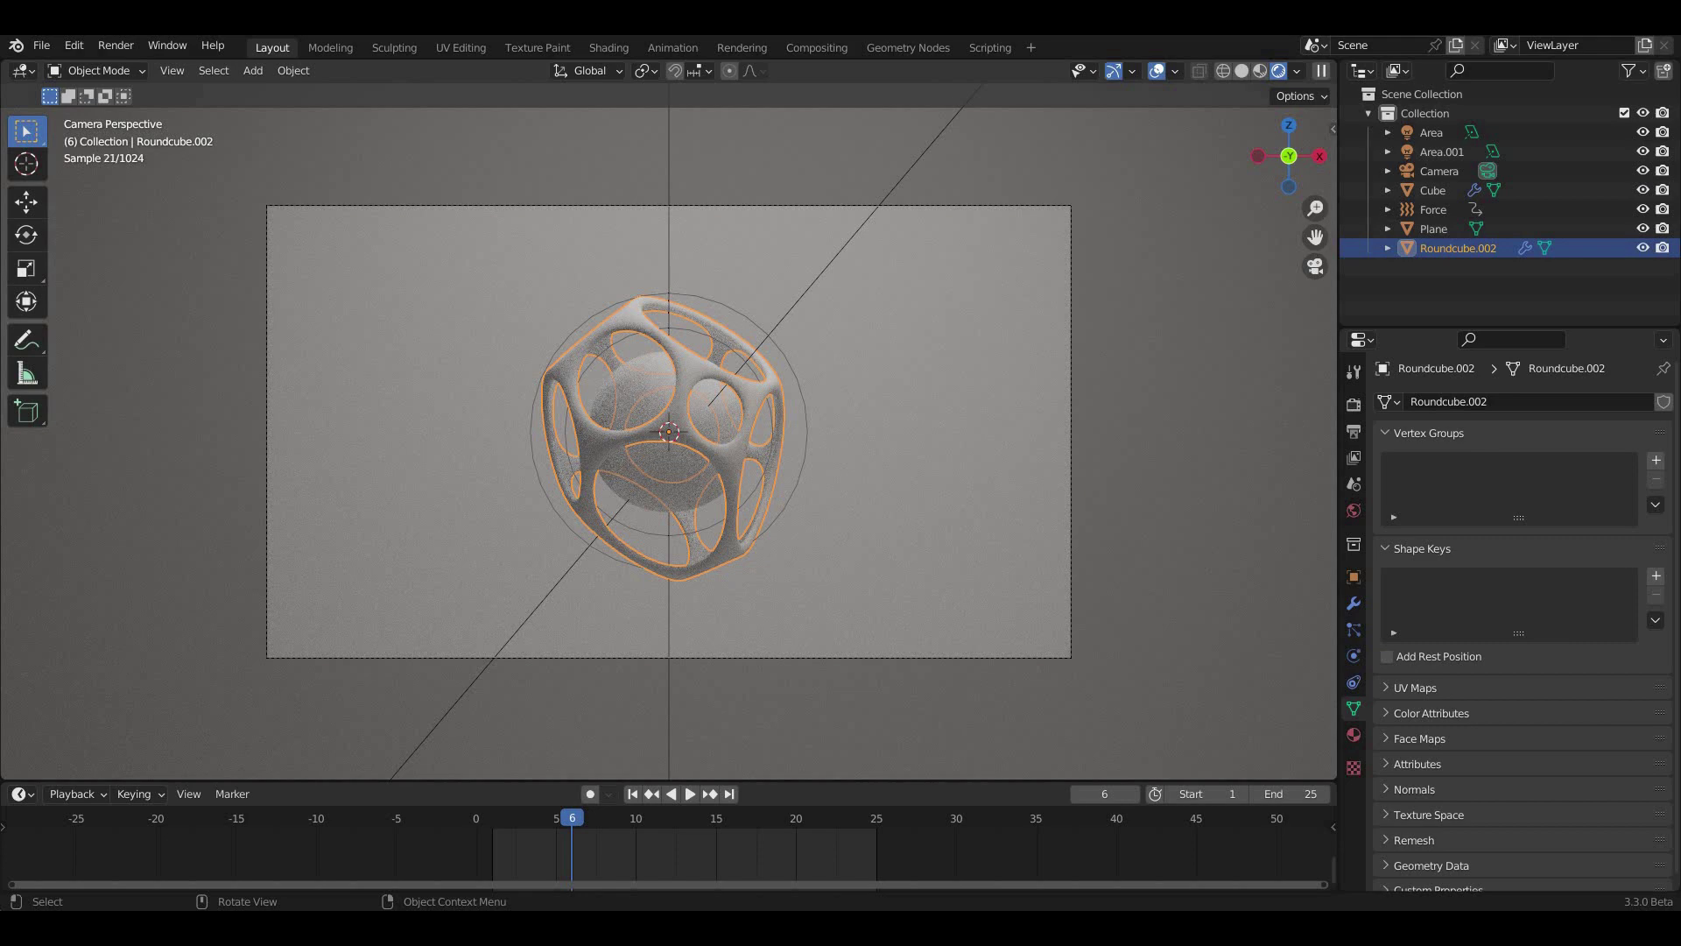
left_click(21, 793)
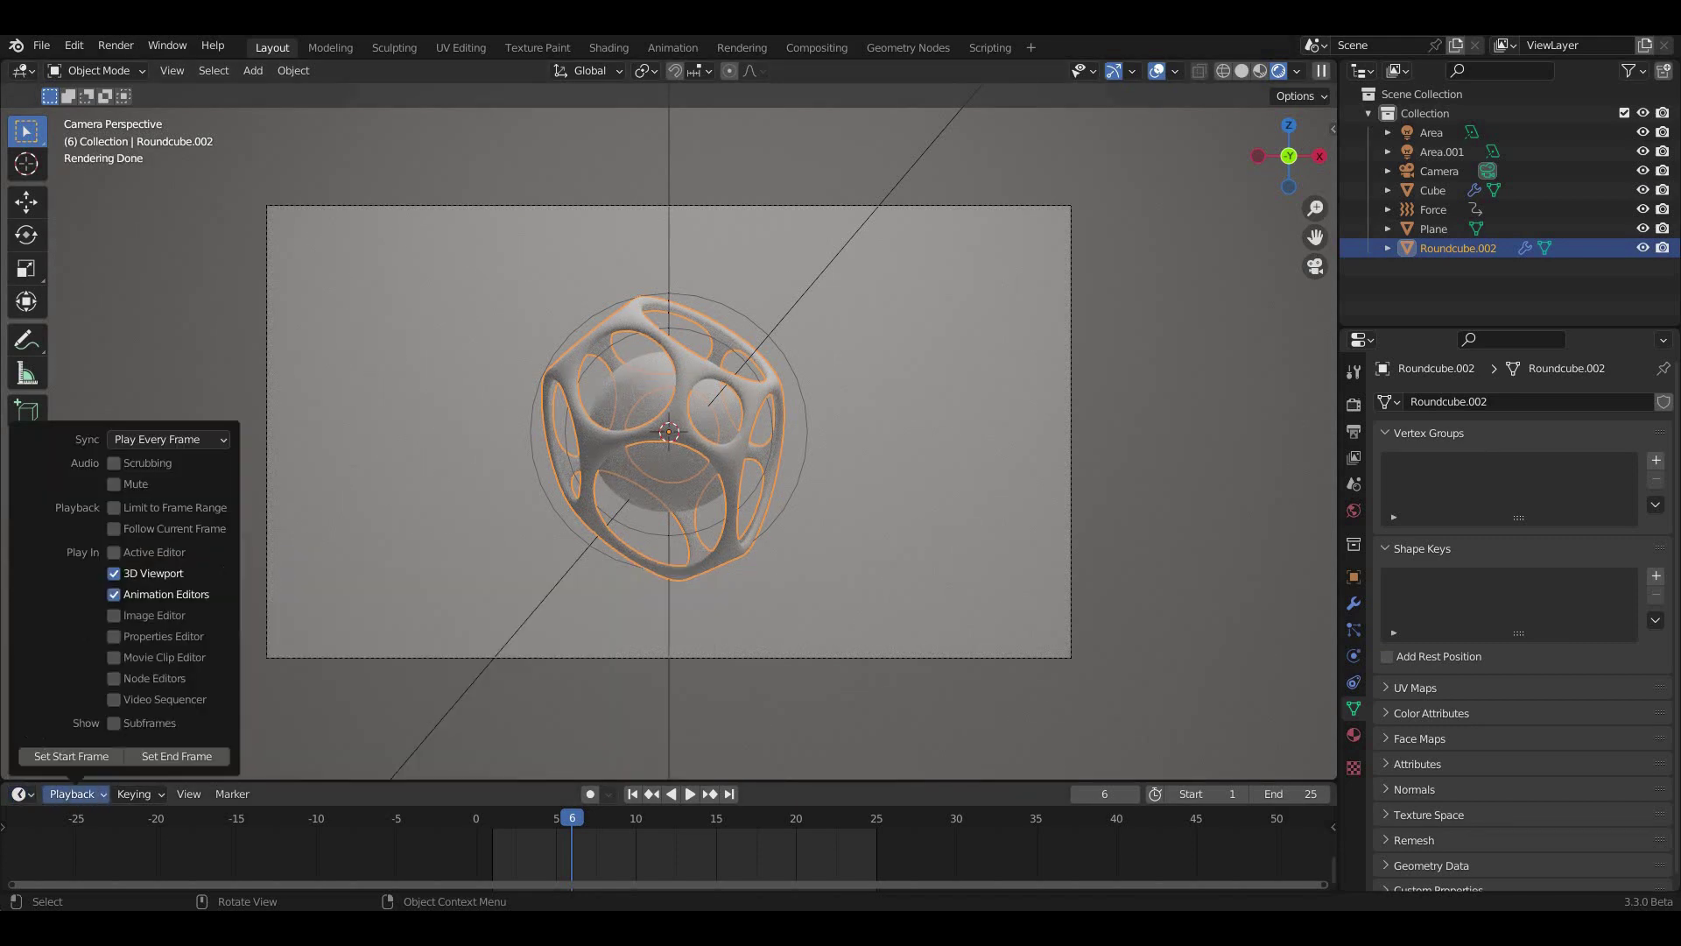
left_click(53, 730)
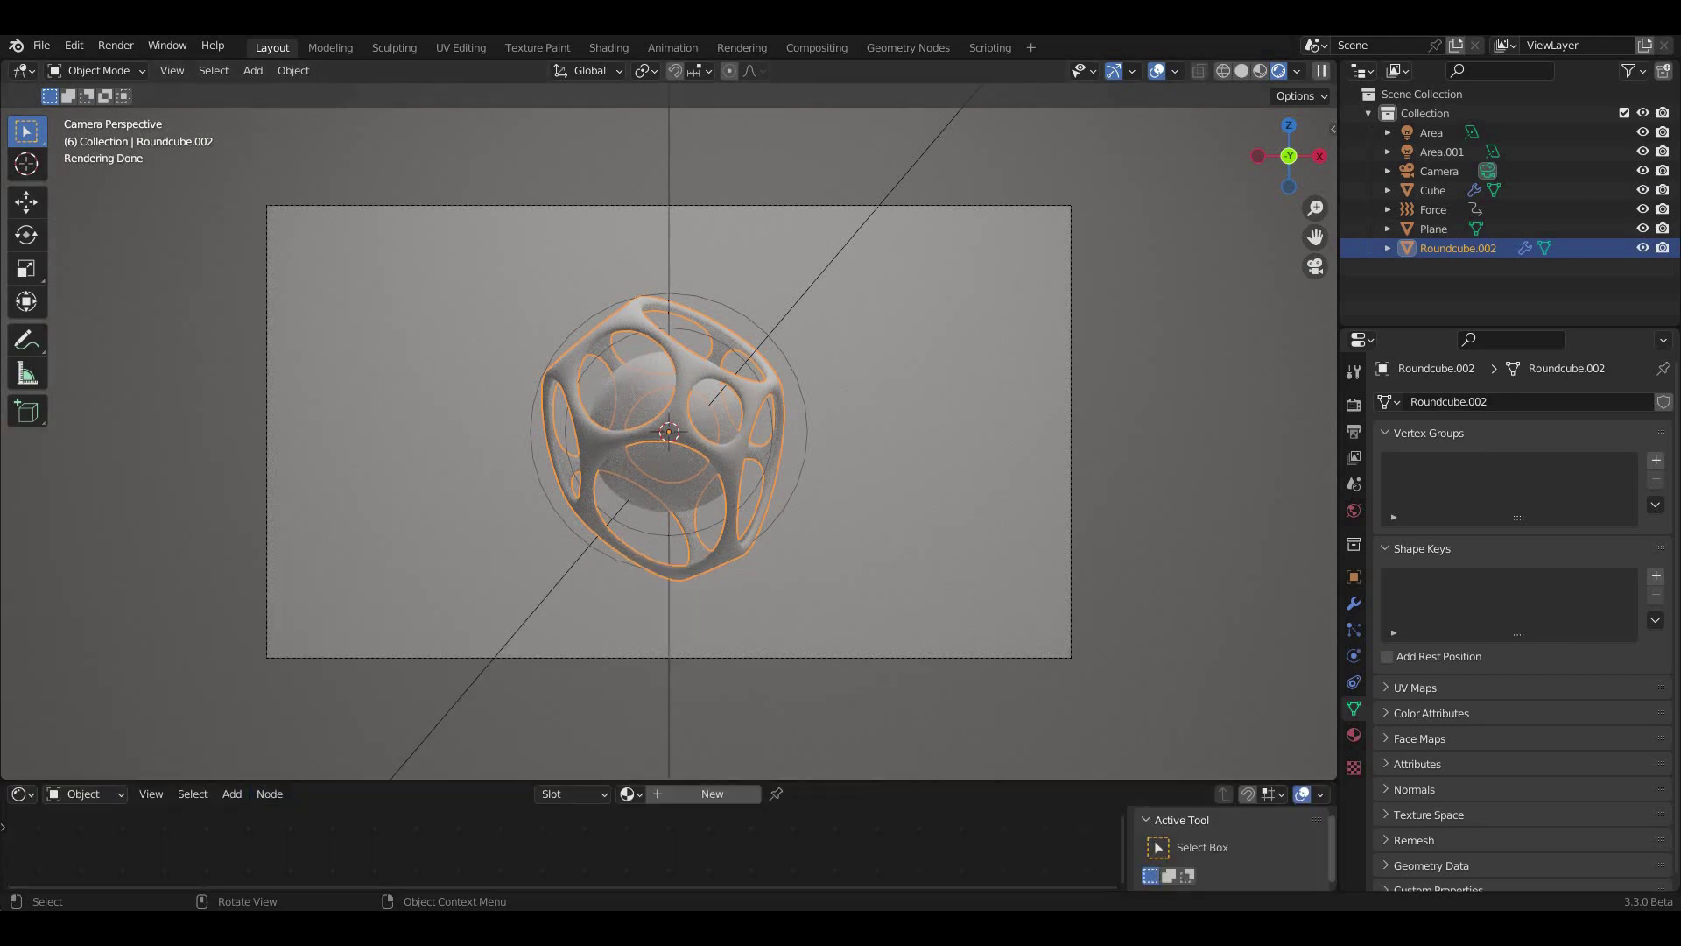
- Create a new material for the cage in an enlarged shader editor
left_click(712, 793)
left_click_drag(613, 780, 613, 448)
scroll(551, 701, "up", 3)
scroll(552, 700, "up", 4)
scroll(552, 701, "up", 3)
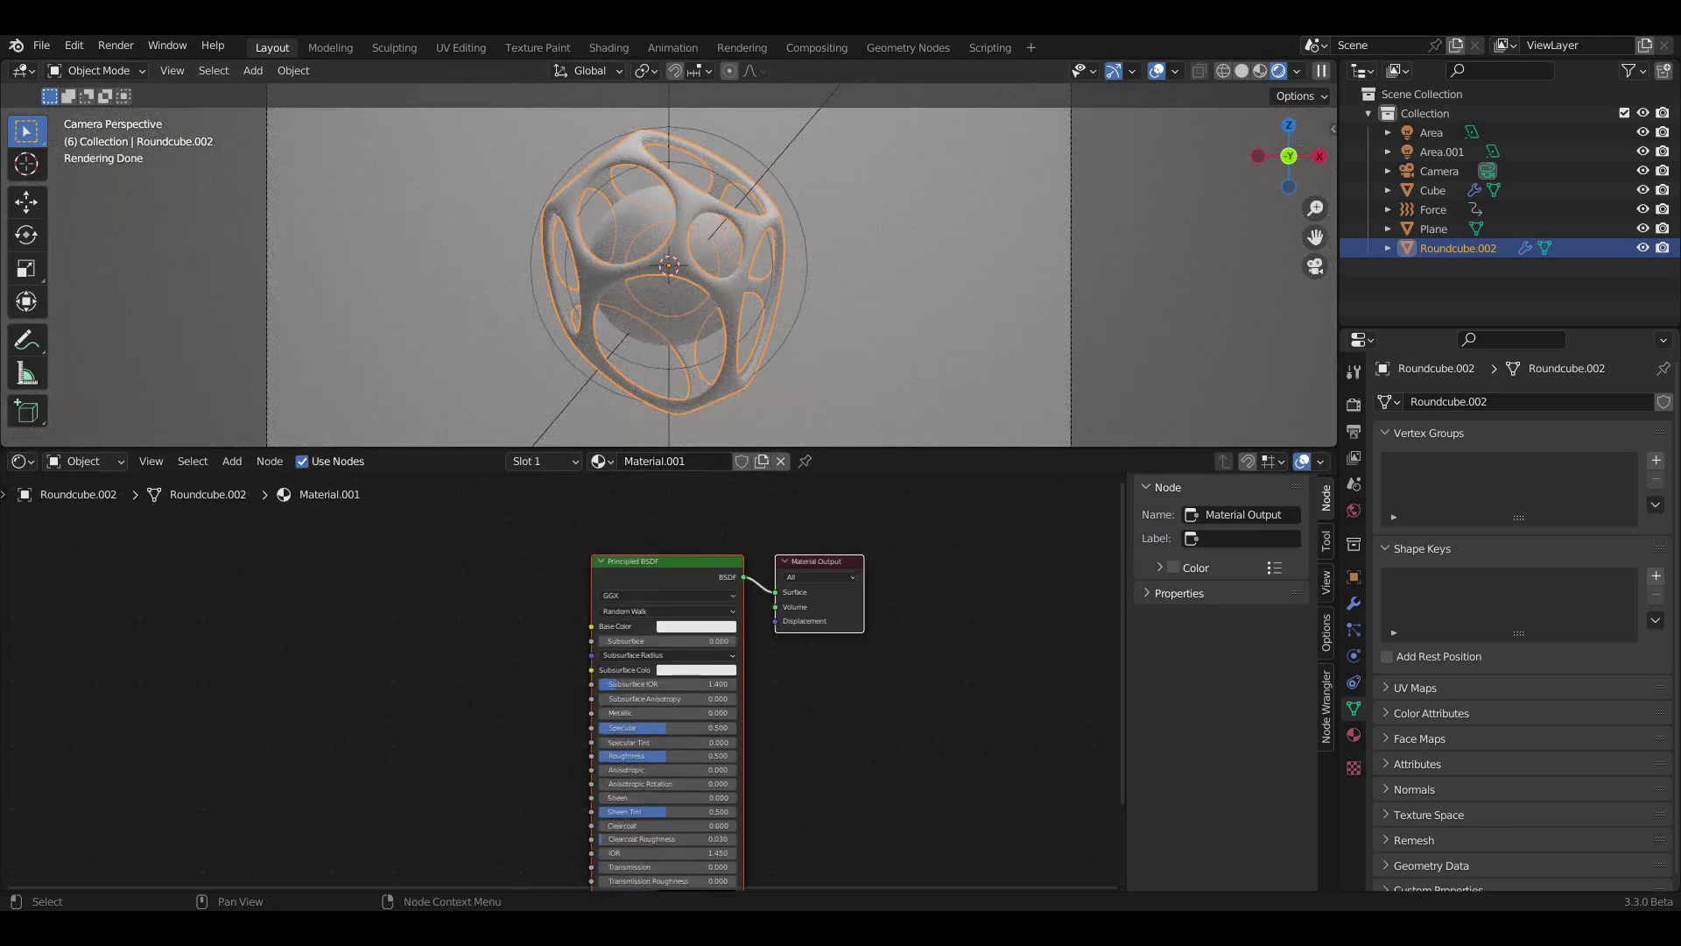
key("n")
scroll(885, 561, "up", 1)
scroll(885, 560, "up", 1)
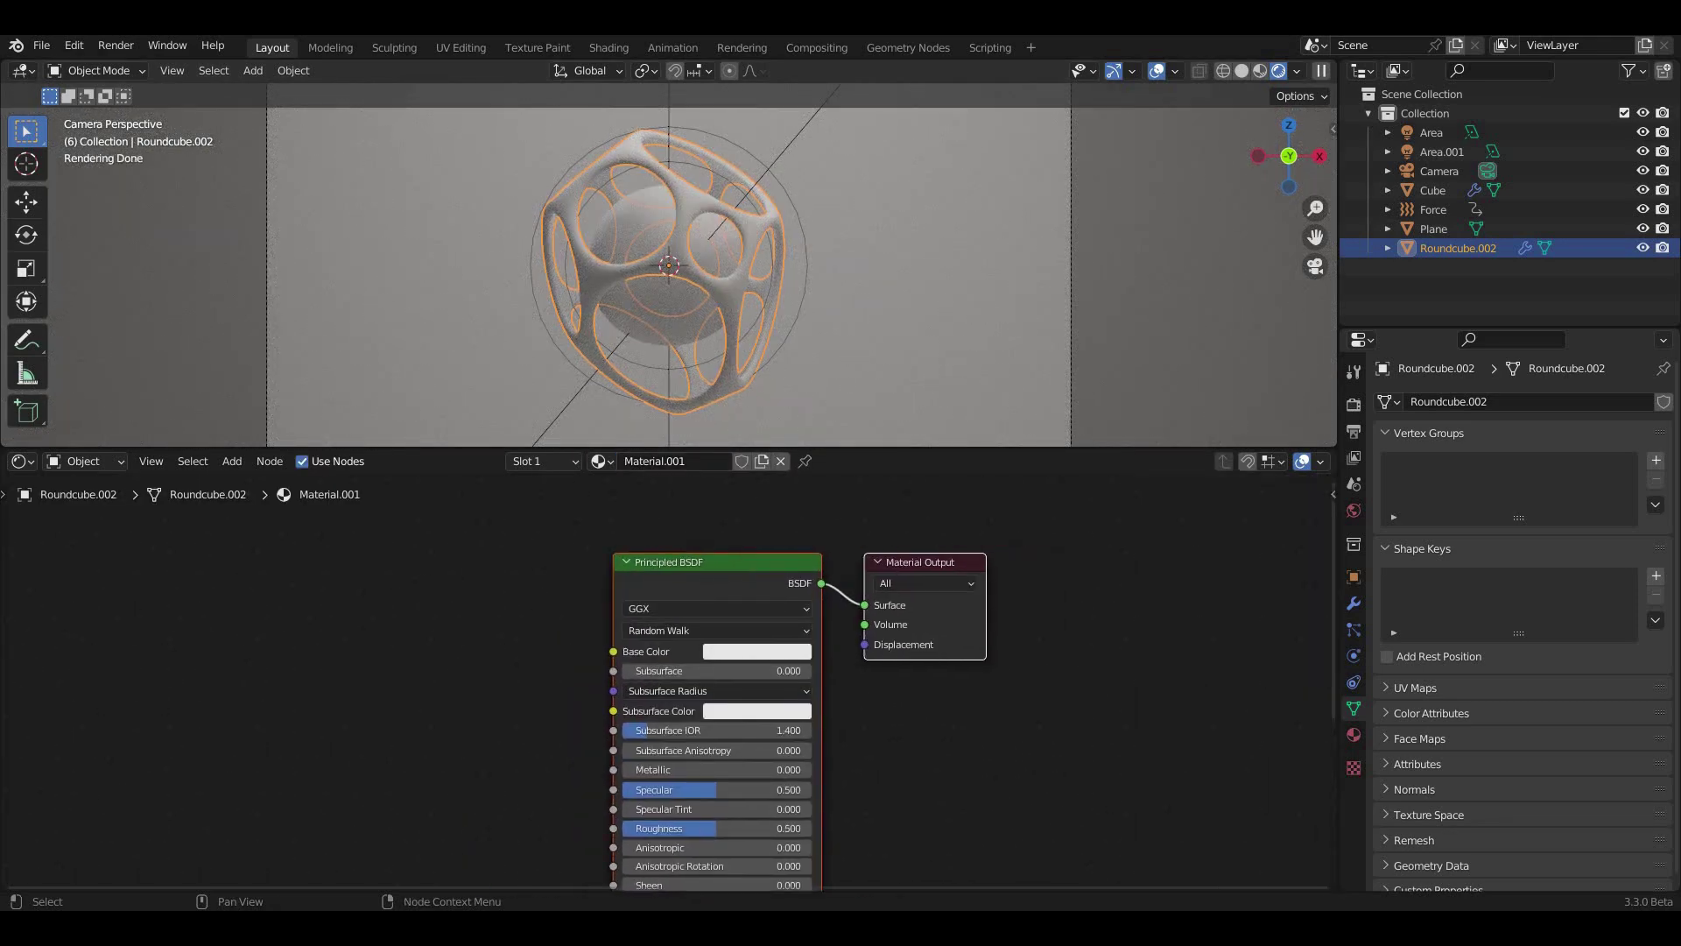
- Set the cage material's base colour to a salmon hex value
left_click(756, 652)
left_click(832, 547)
type("e7978")
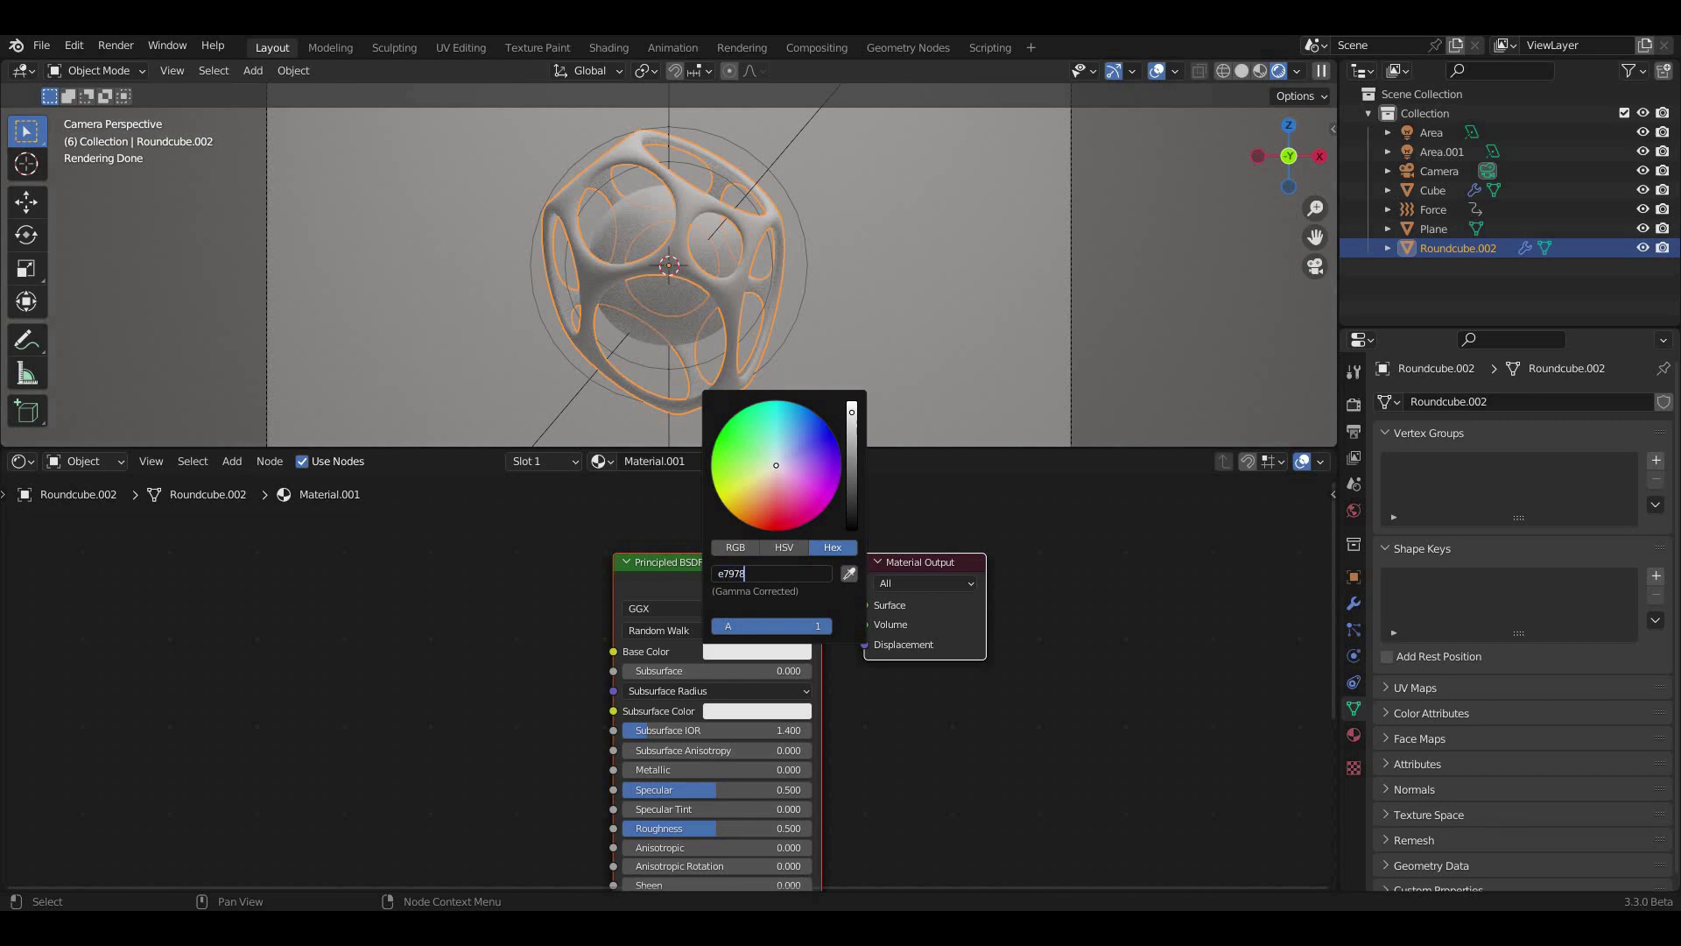
type("7")
key("Return")
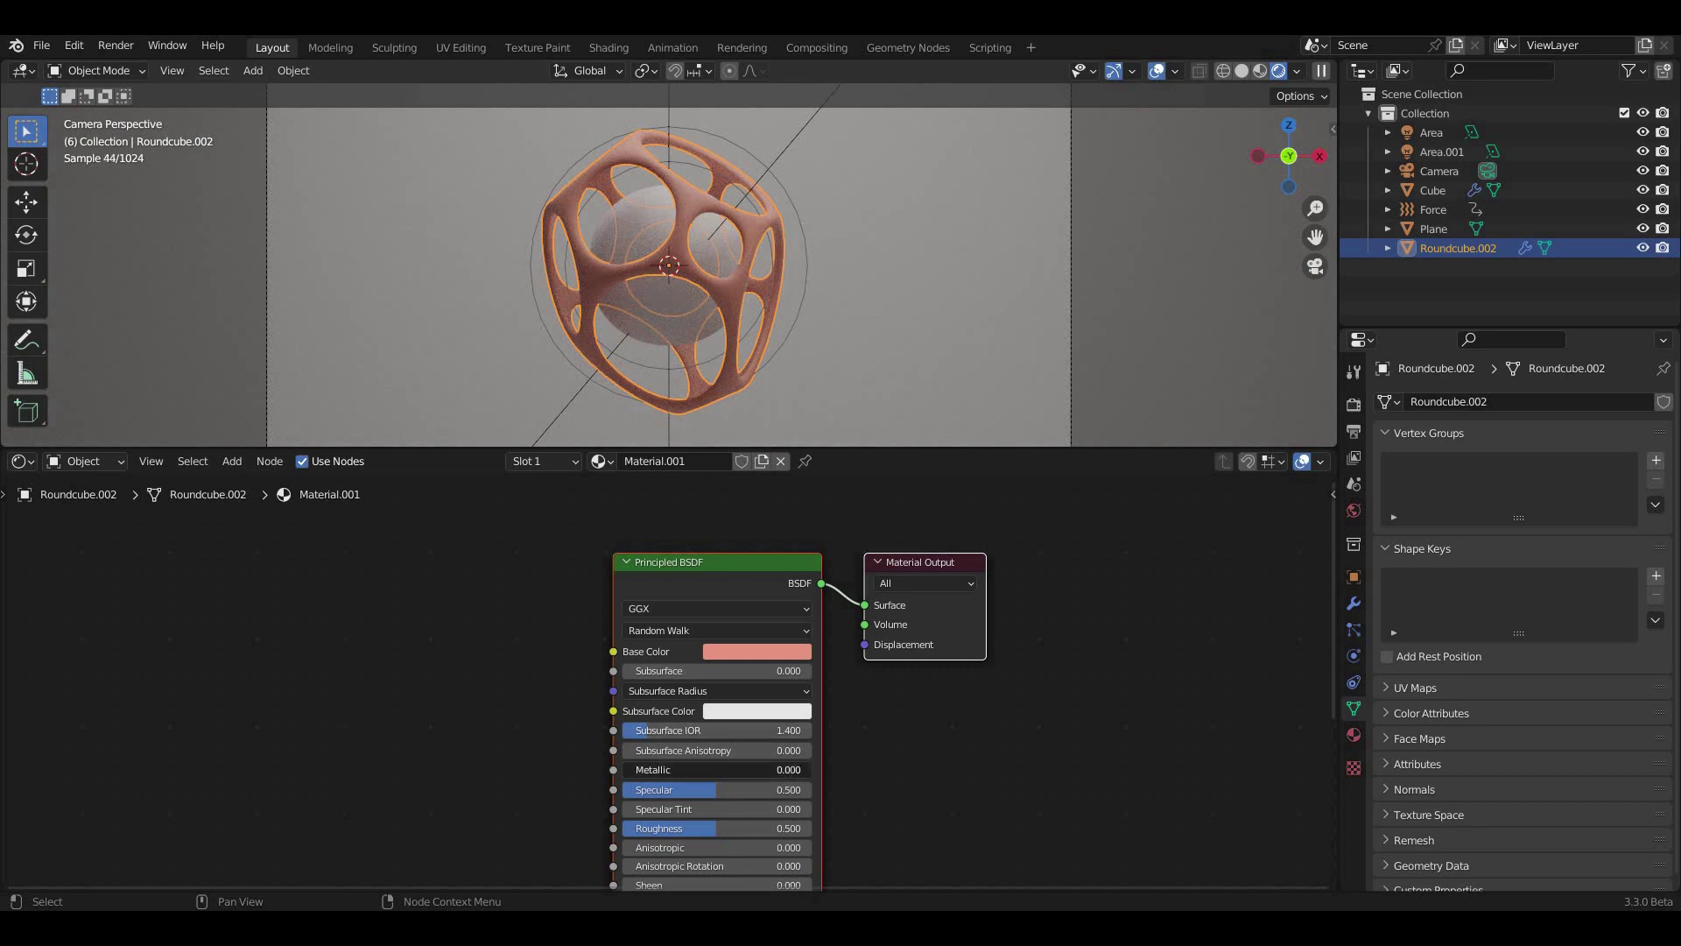
- Make the cage material fully metallic with 0.25 roughness and save the file
left_click_drag(665, 770, 814, 770)
middle_click_drag(875, 701, 833, 575)
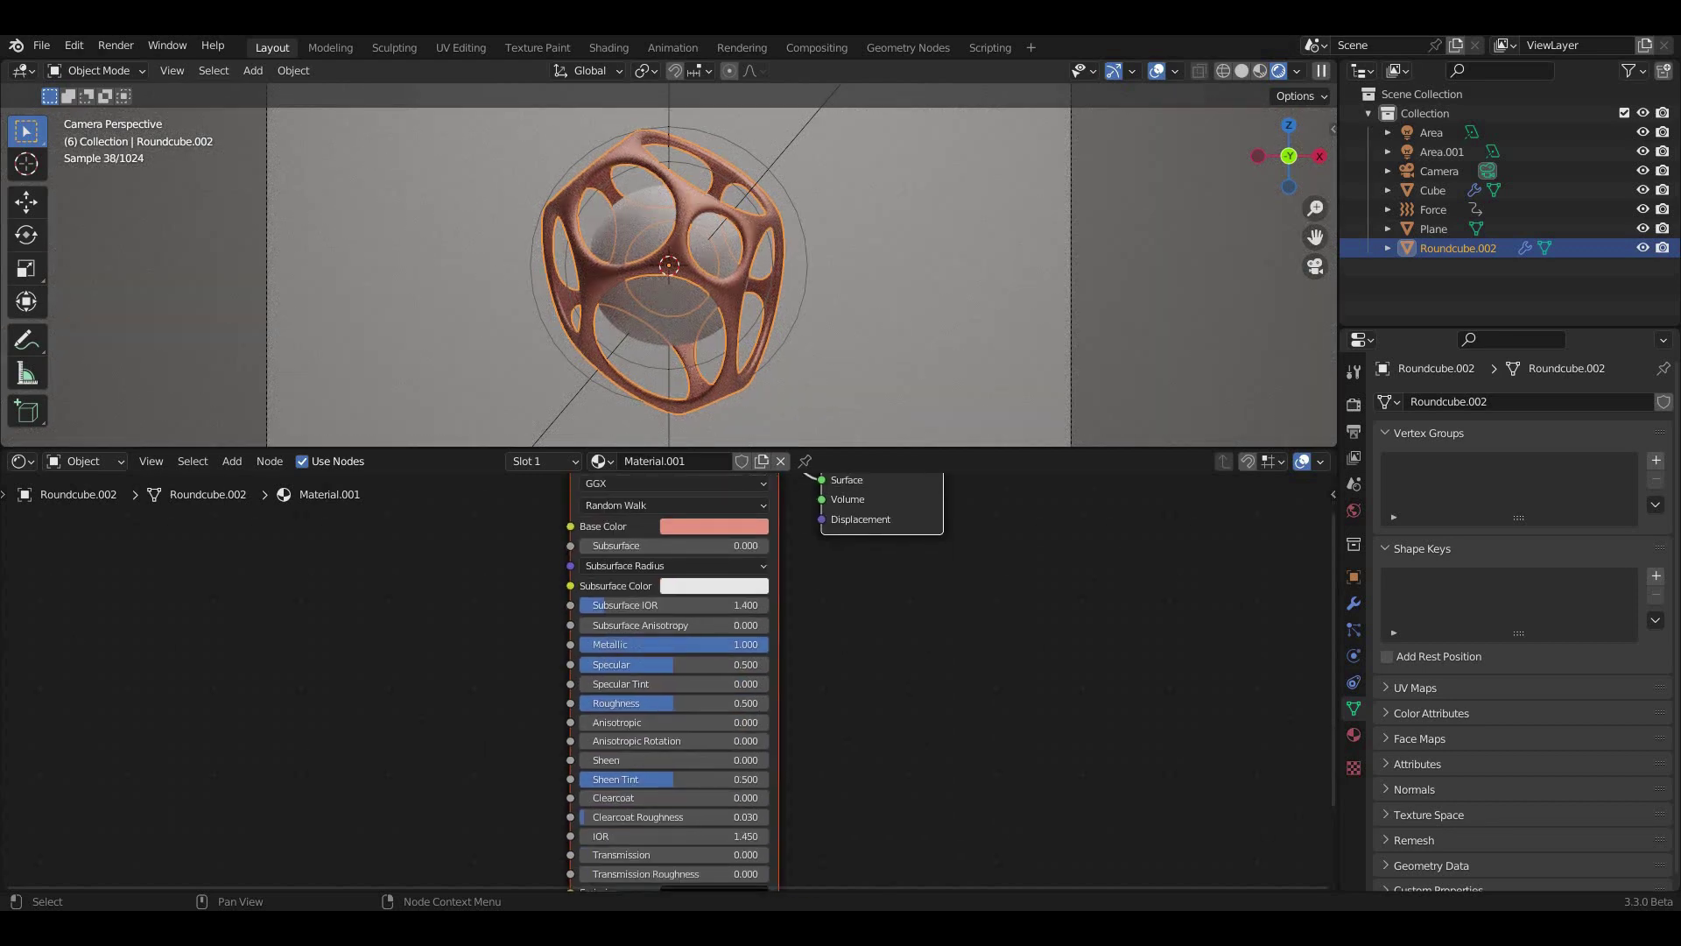
left_click(674, 703)
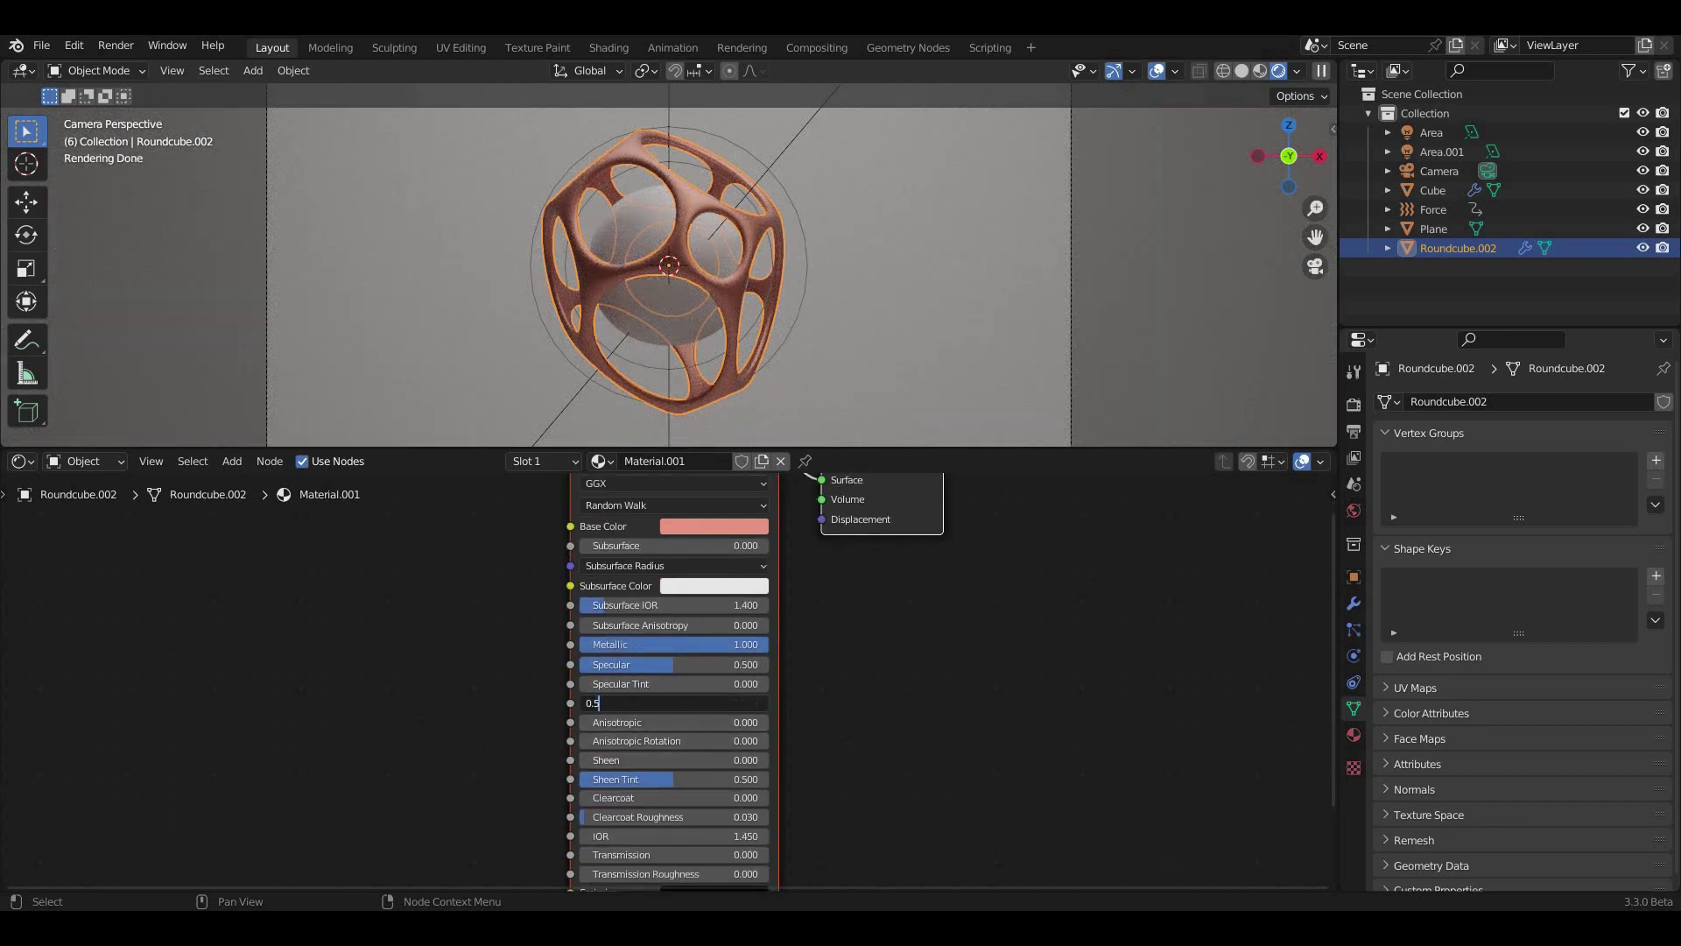
type("0.25")
key("Return")
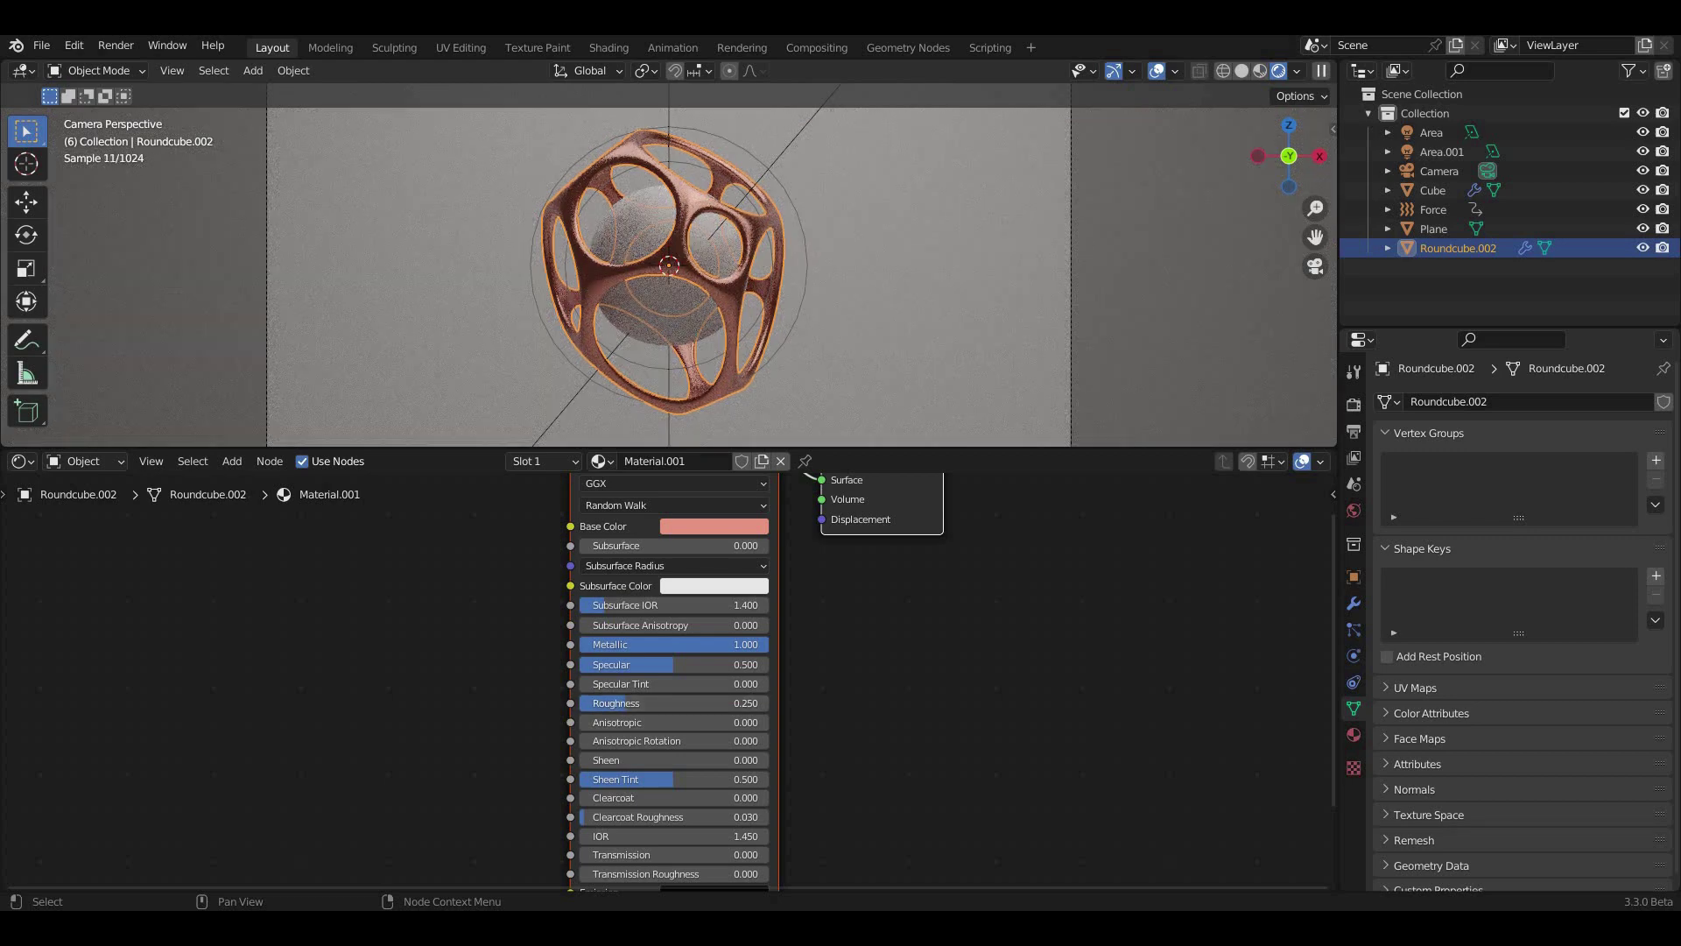
key("ctrl+s")
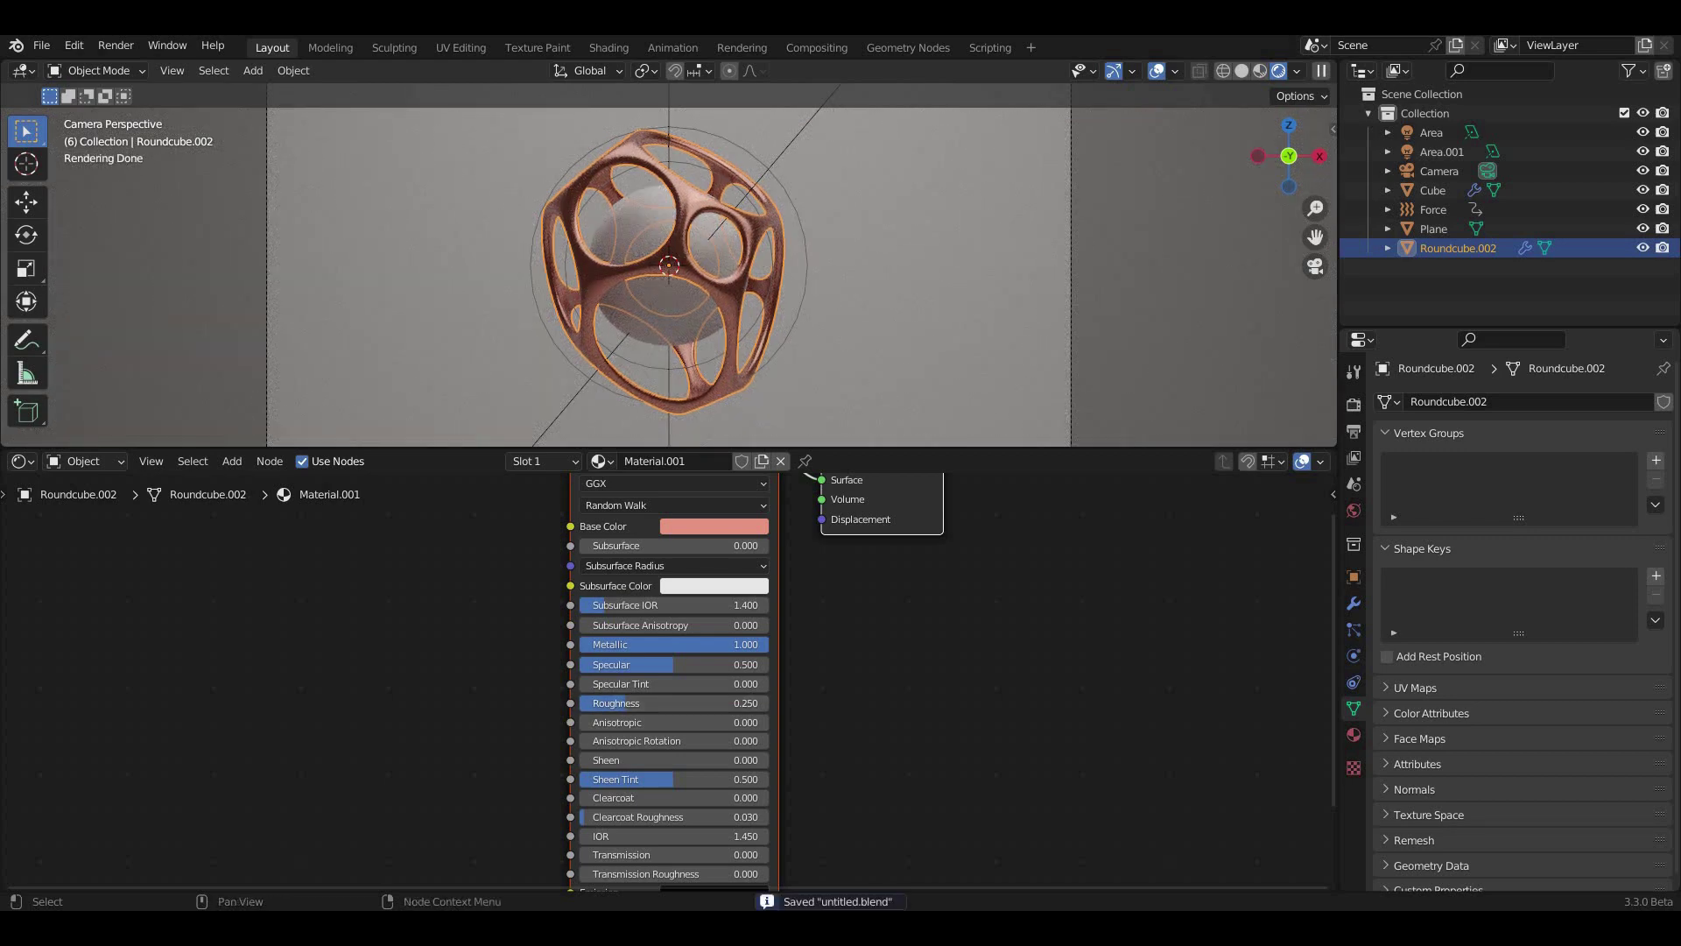
scroll(744, 682, "down", 1)
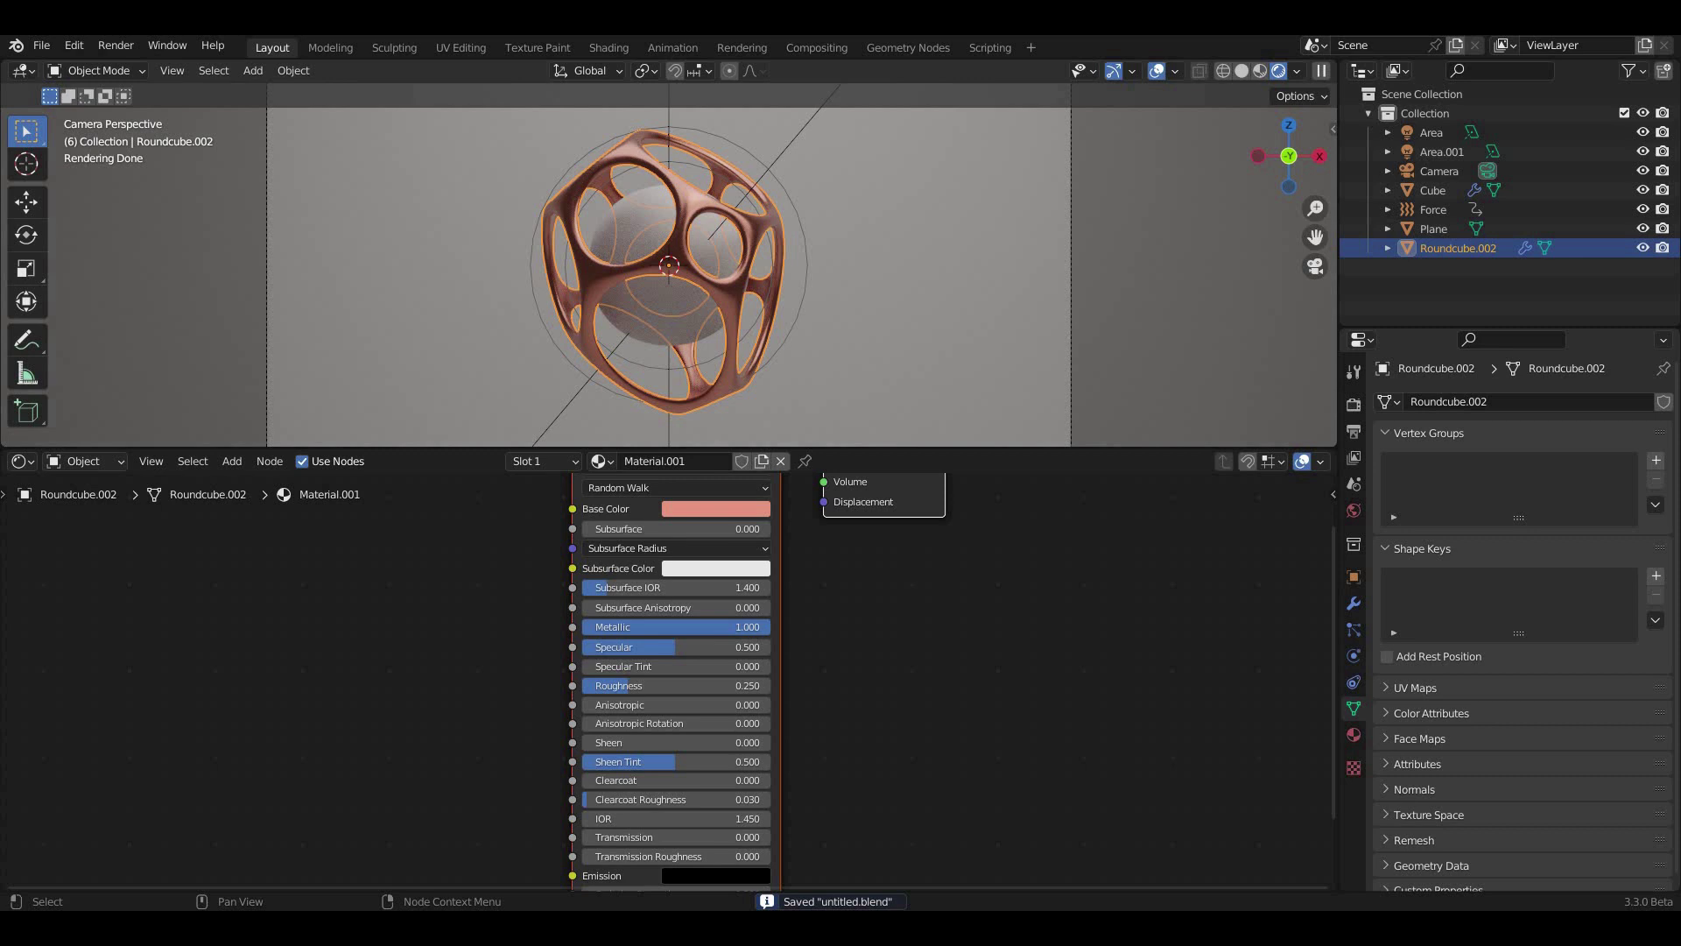
middle_click_drag(745, 683, 771, 686)
left_click(1432, 190)
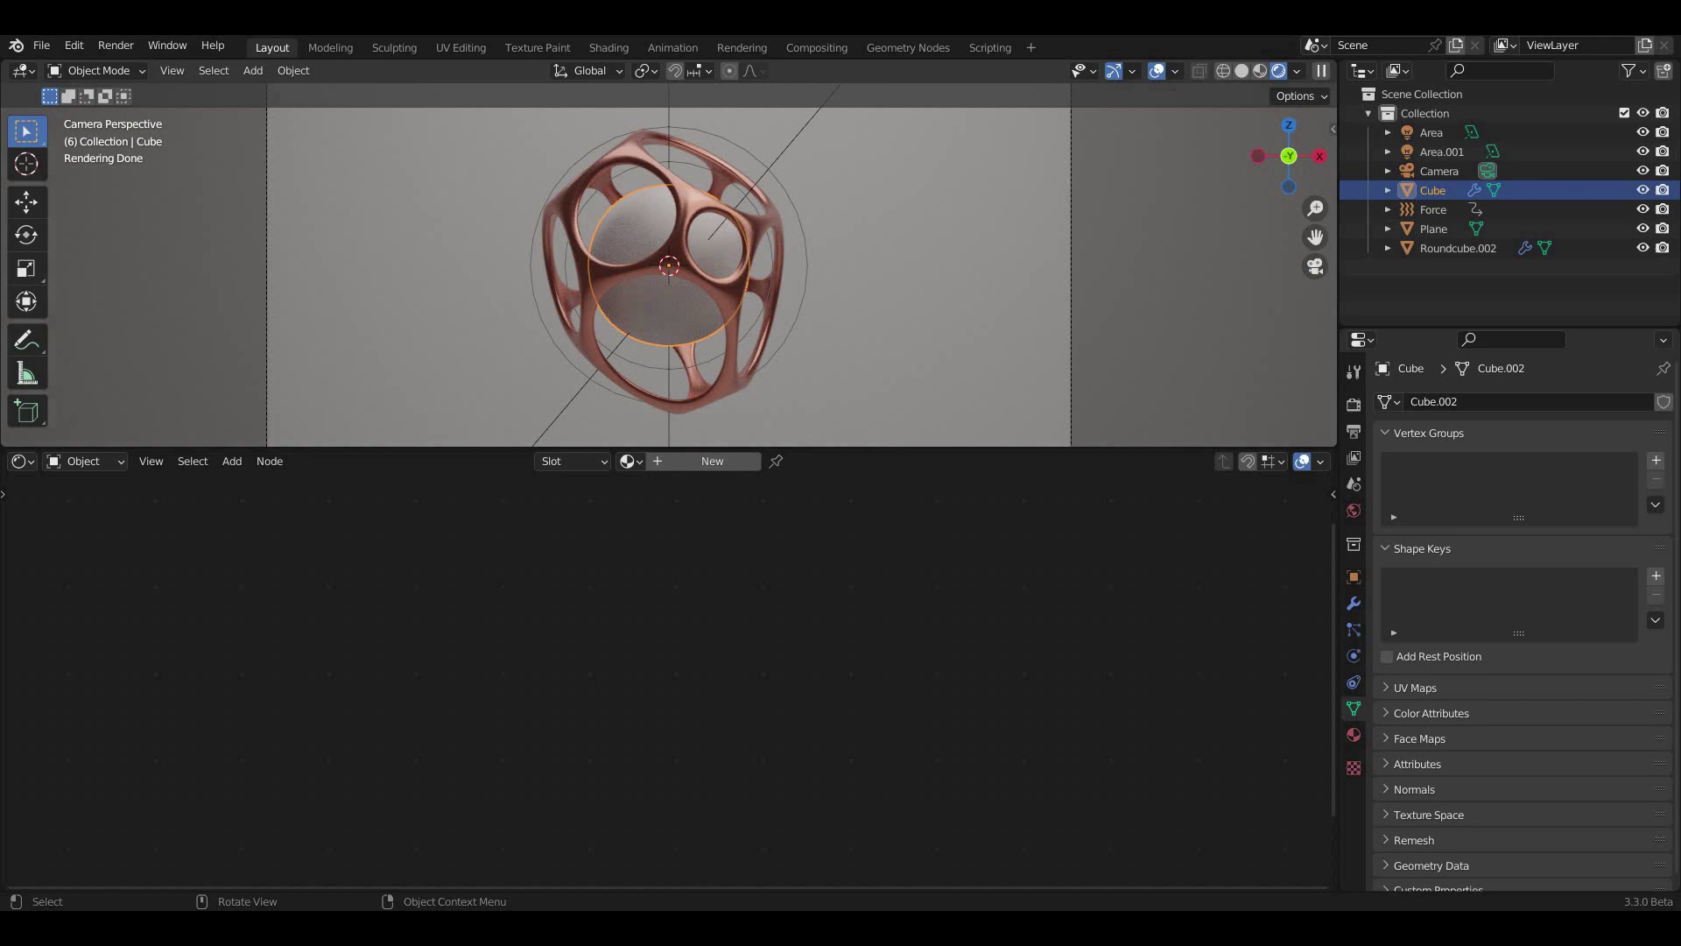
- Give the inner sphere a new material with teal base colour hex 2aa7c2
left_click(712, 461)
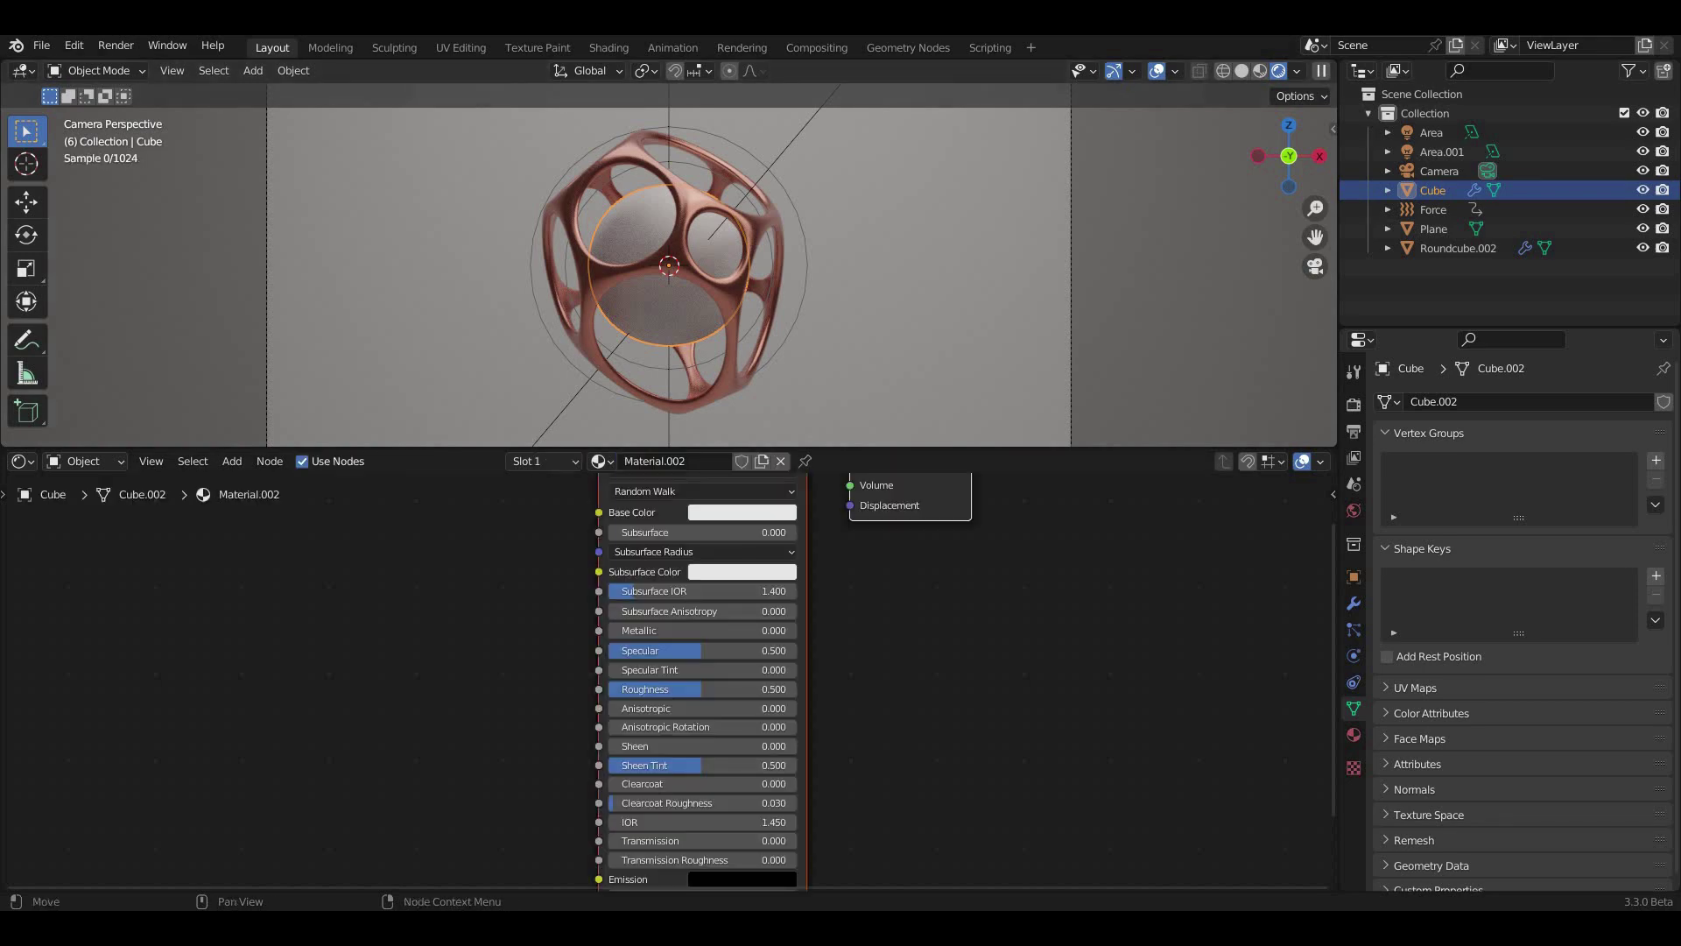
left_click(766, 561)
left_click(779, 483)
type("2aa7c2")
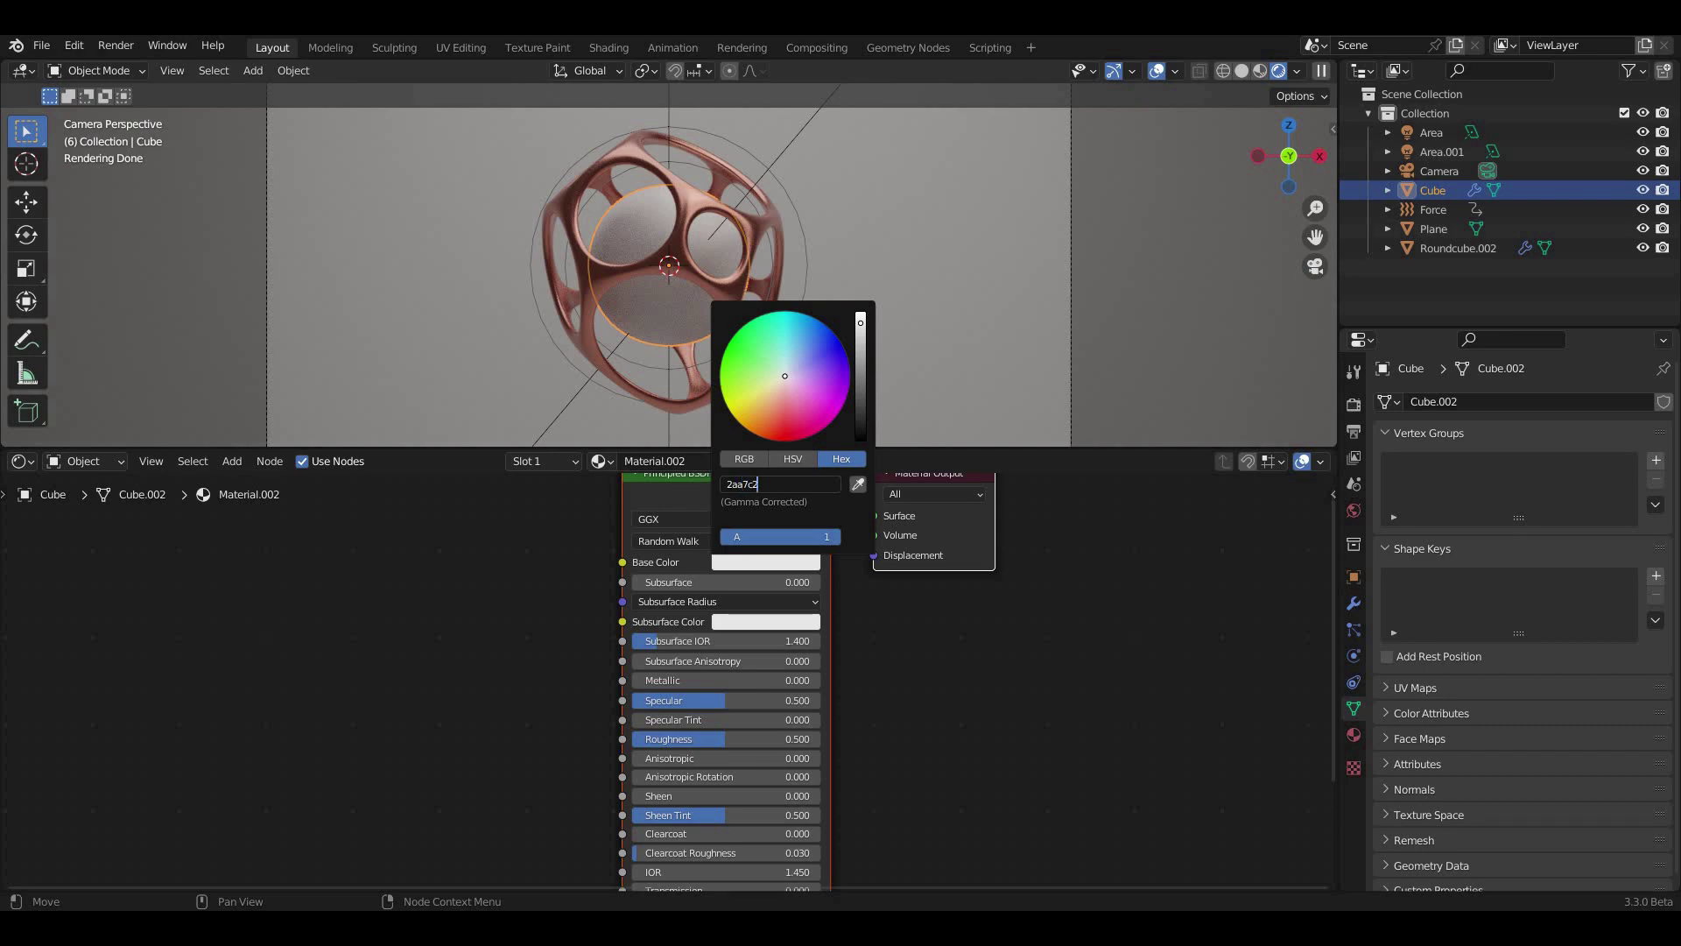
key("Return")
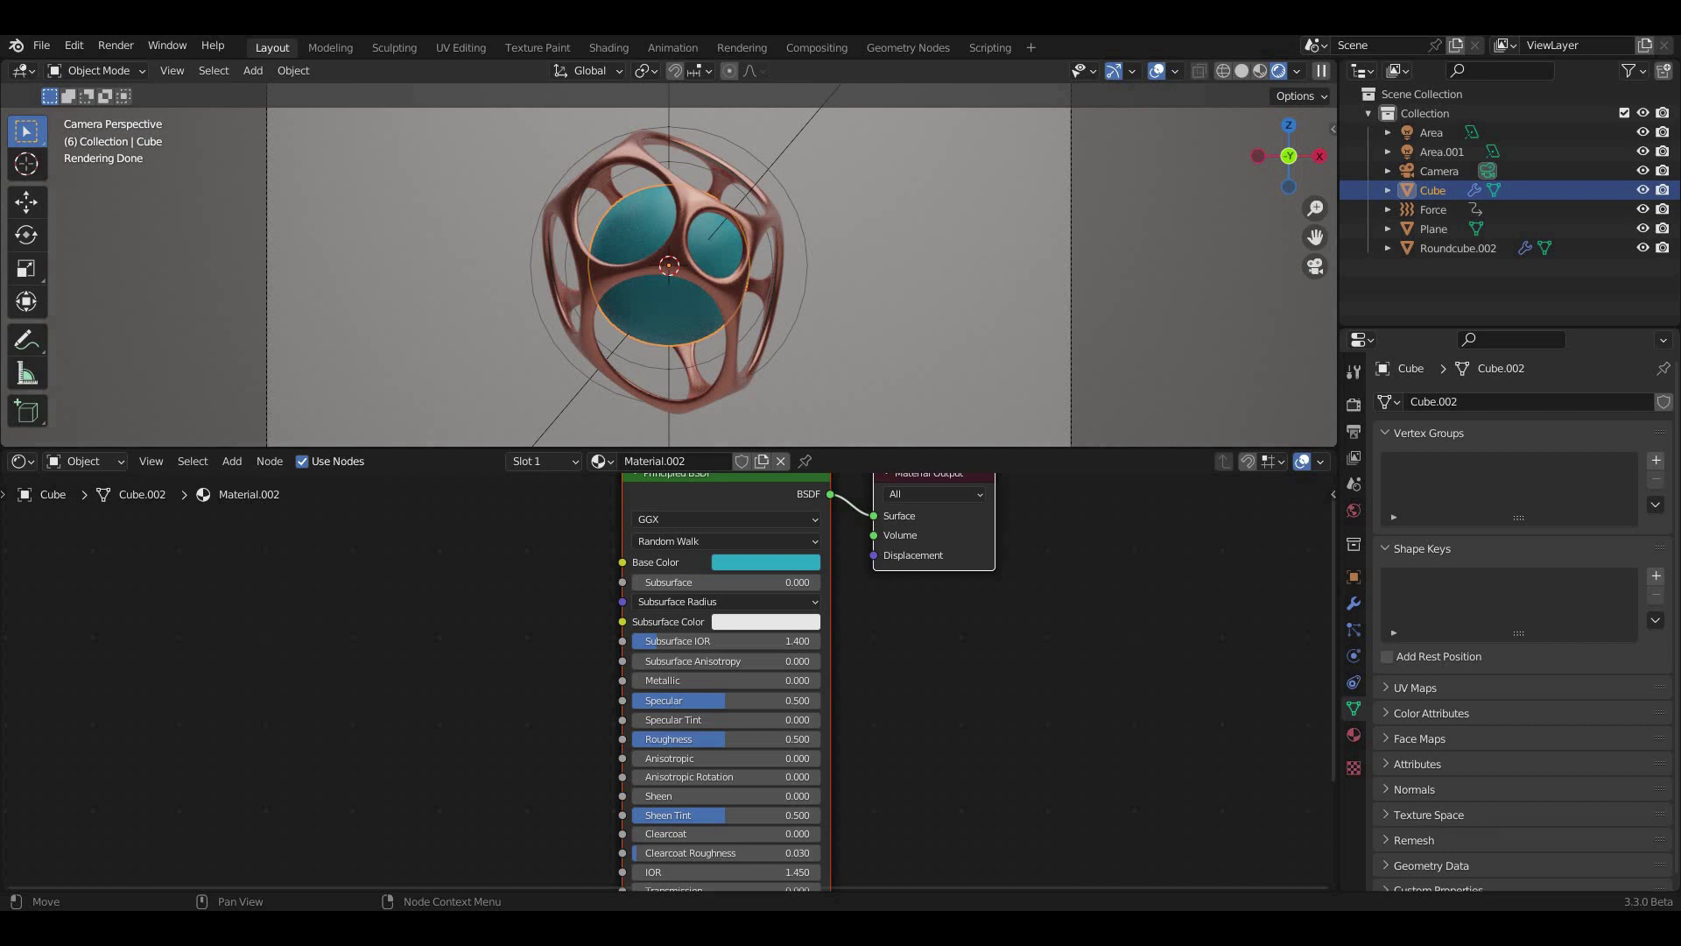
- Add a Noise Texture node to the sphere's shader and position it left of the BSDF
scroll(875, 682, "left", 3, "ctrl")
scroll(876, 683, "down", 3, "shift")
key("shift+a")
type("noi")
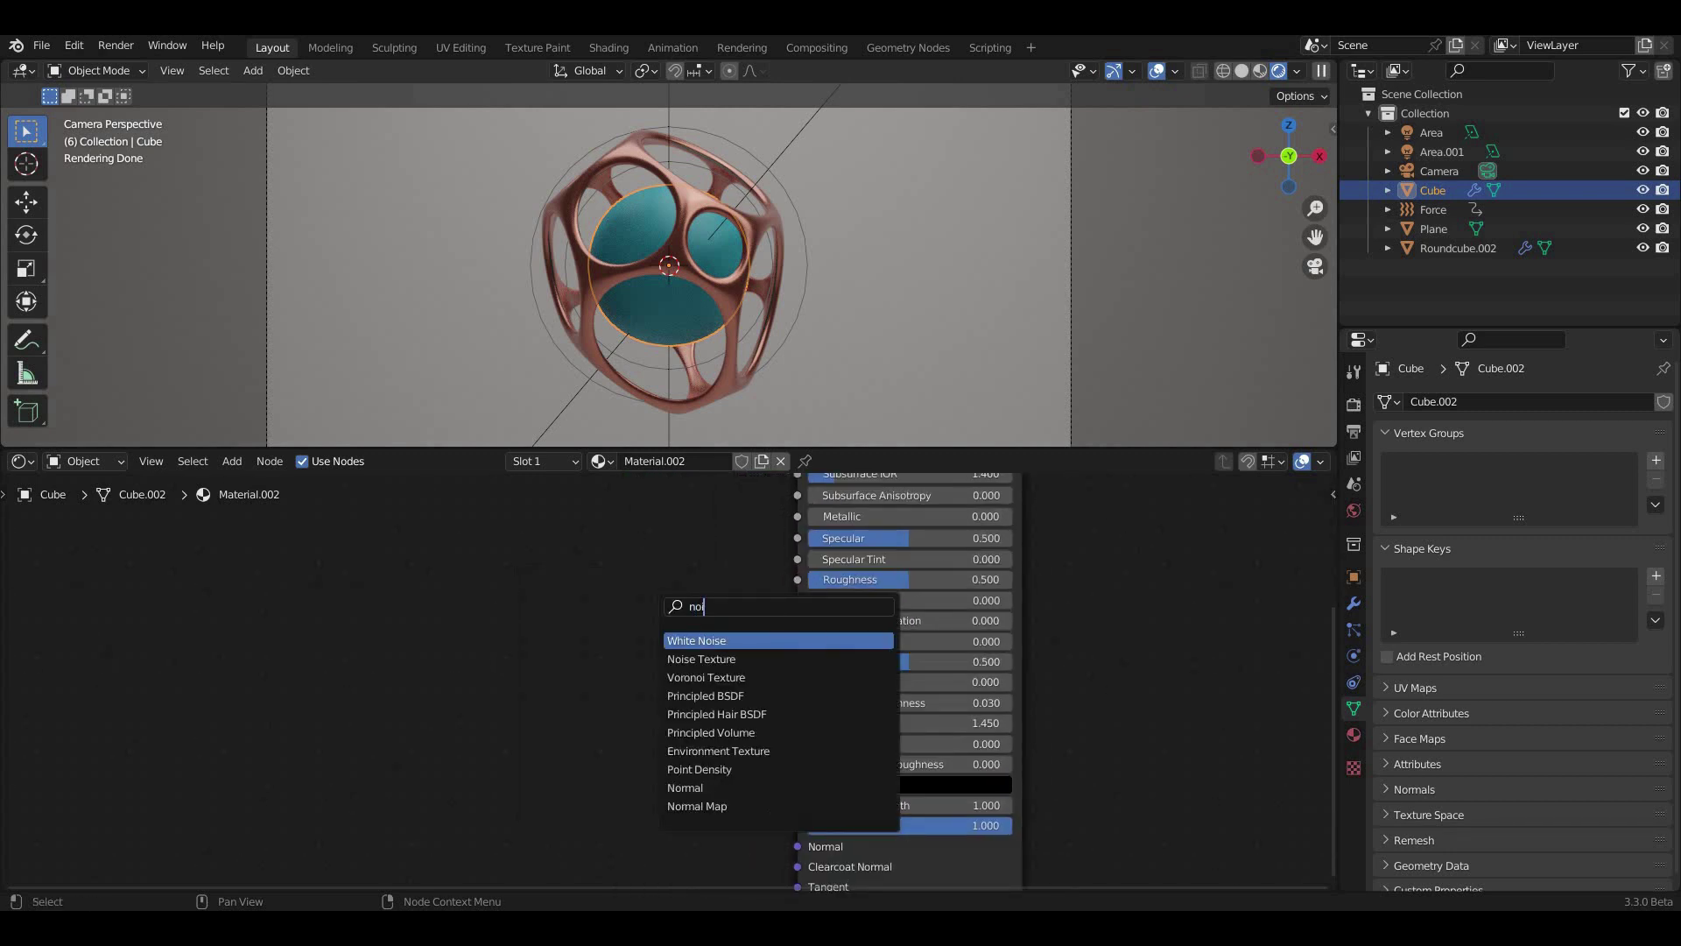
key("Down")
key("Return")
left_click(552, 787)
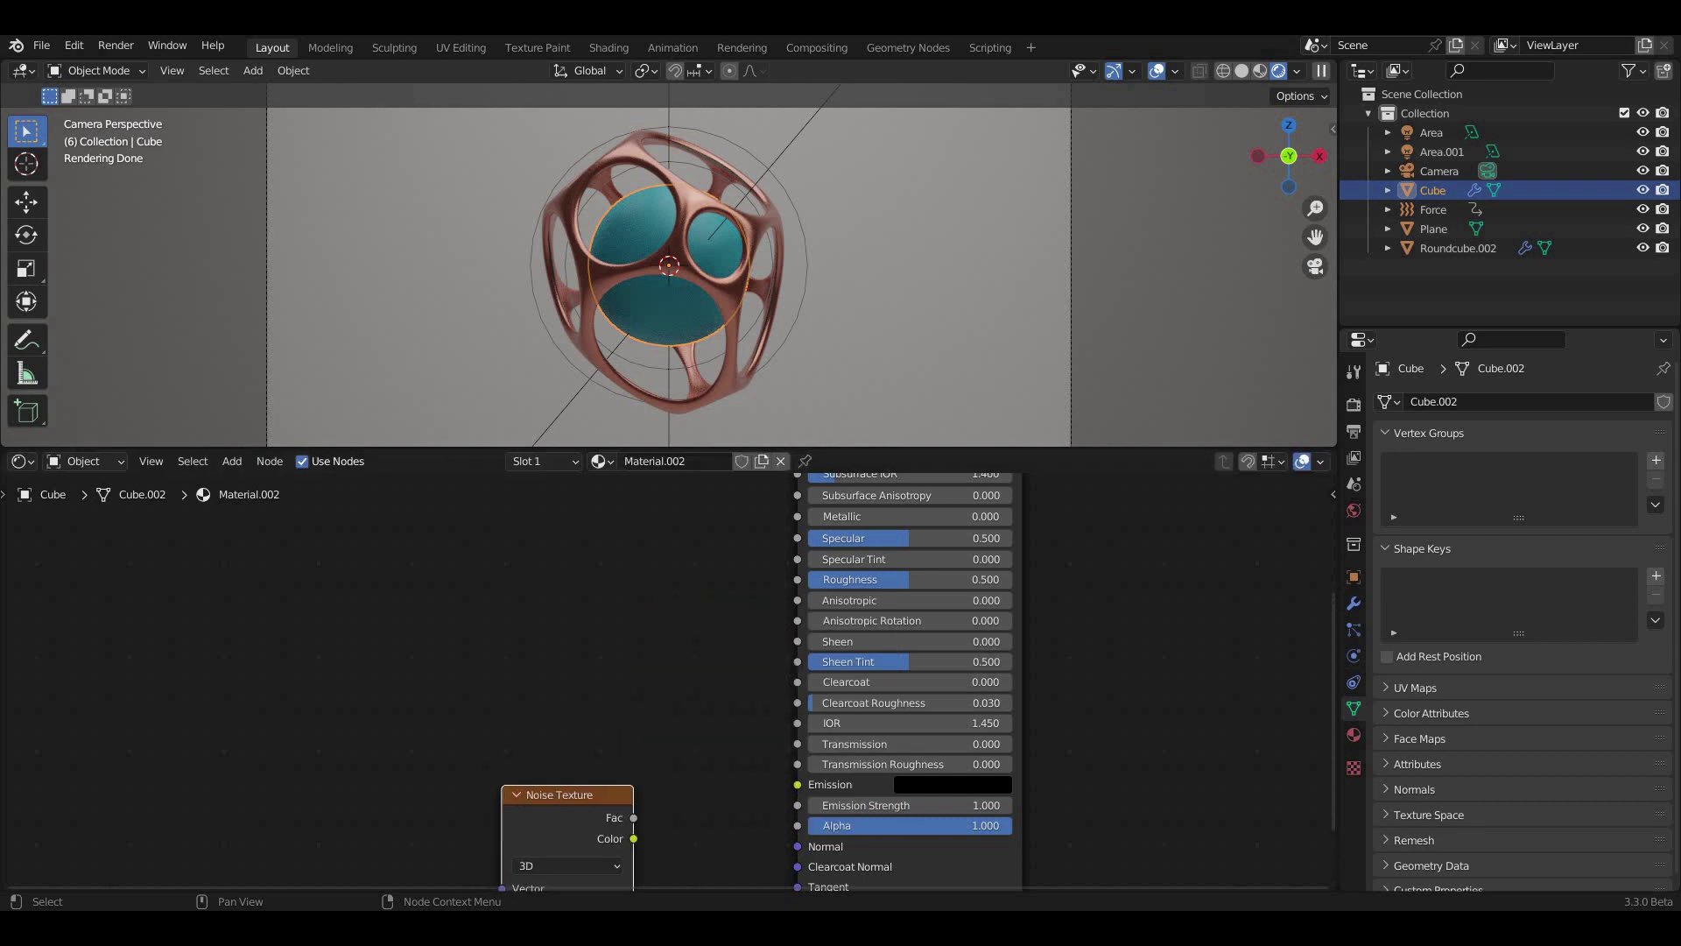
scroll(551, 788, "down", 3, "shift")
left_click_drag(543, 656, 498, 660)
- Add a Bump node feeding the BSDF Normal, driven by the noise Color into Height
key("shift+a")
type("be")
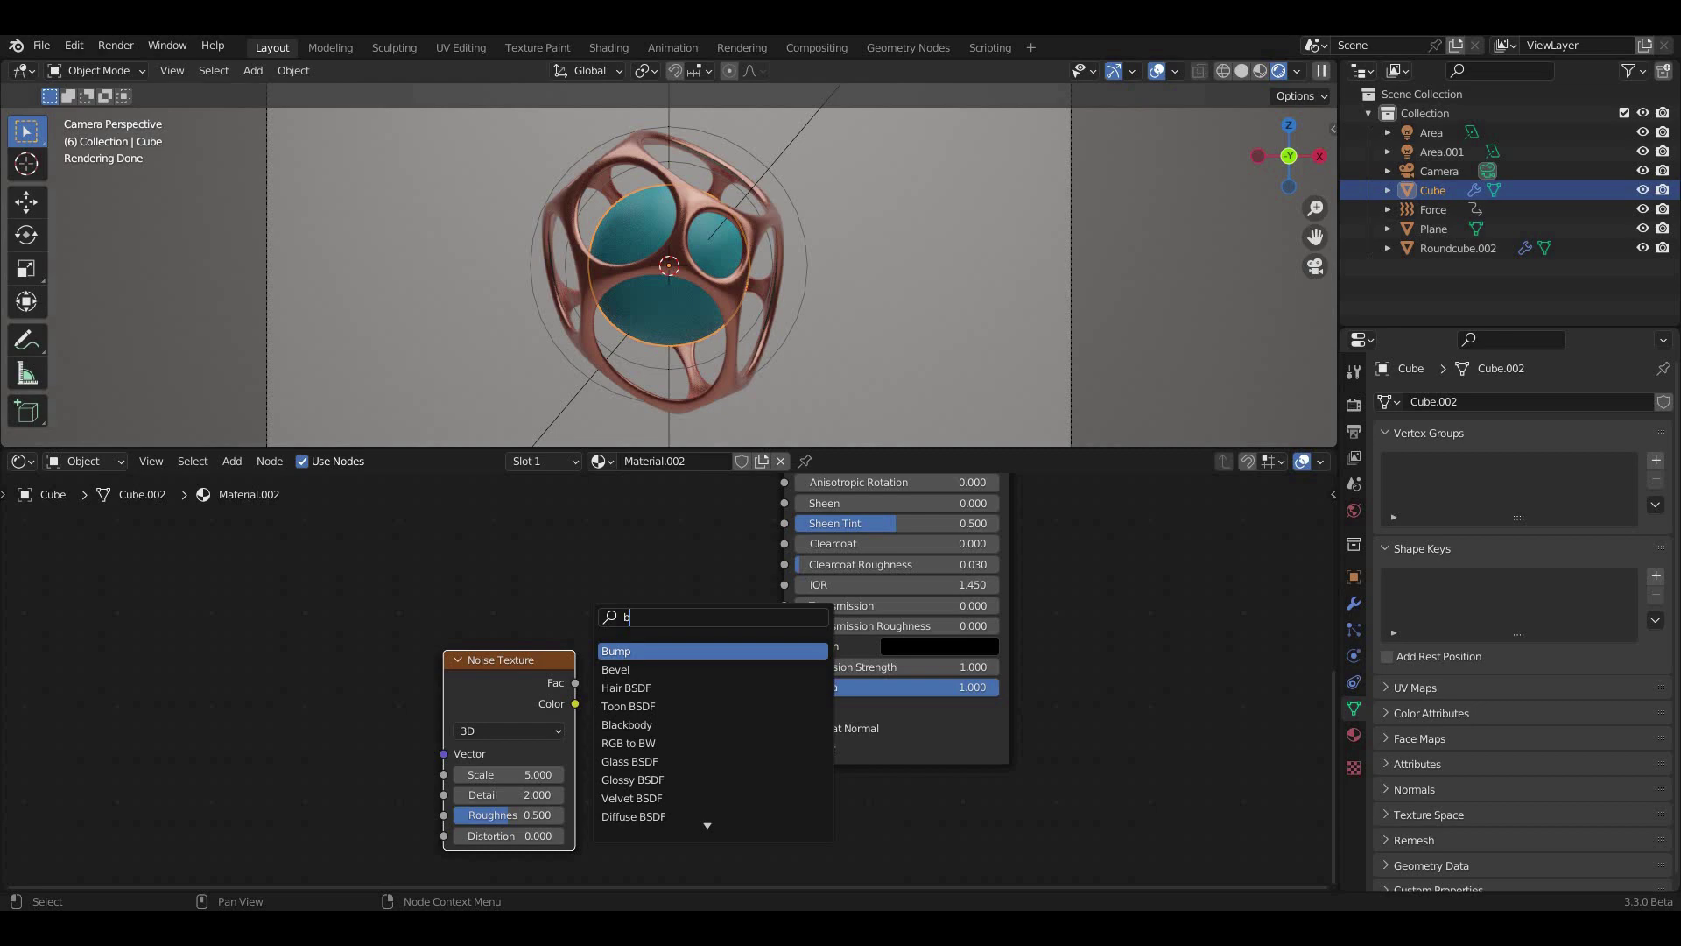
key("Return")
left_click(680, 700)
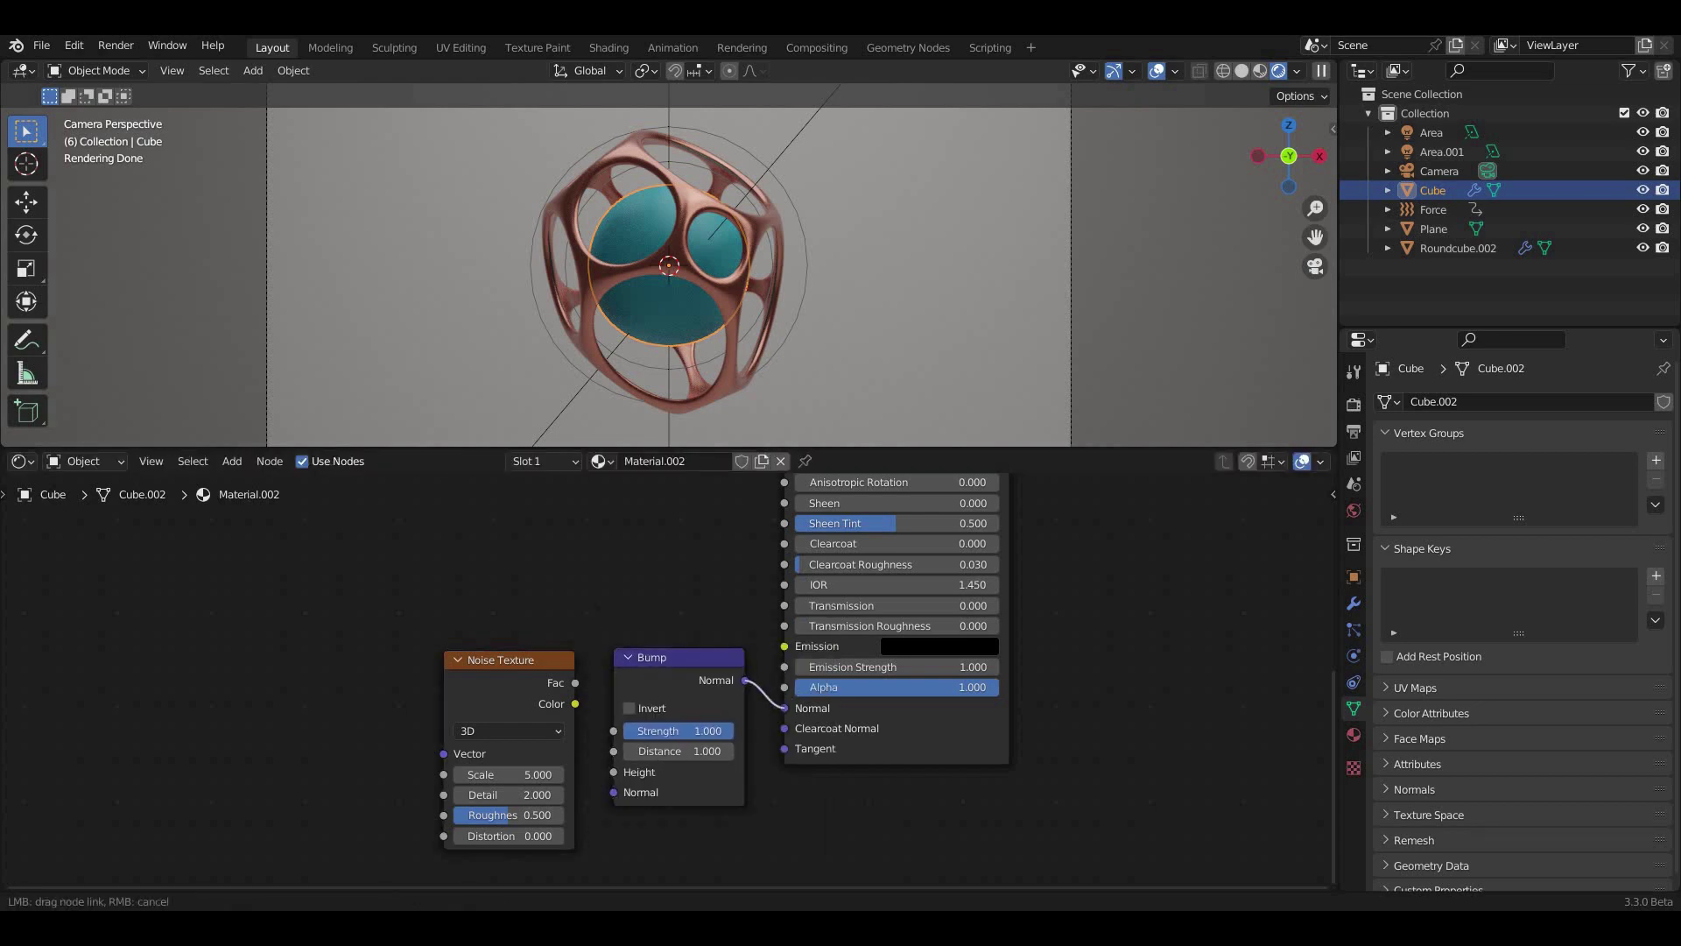
left_click_drag(575, 703, 613, 771)
left_click_drag(508, 661, 491, 653)
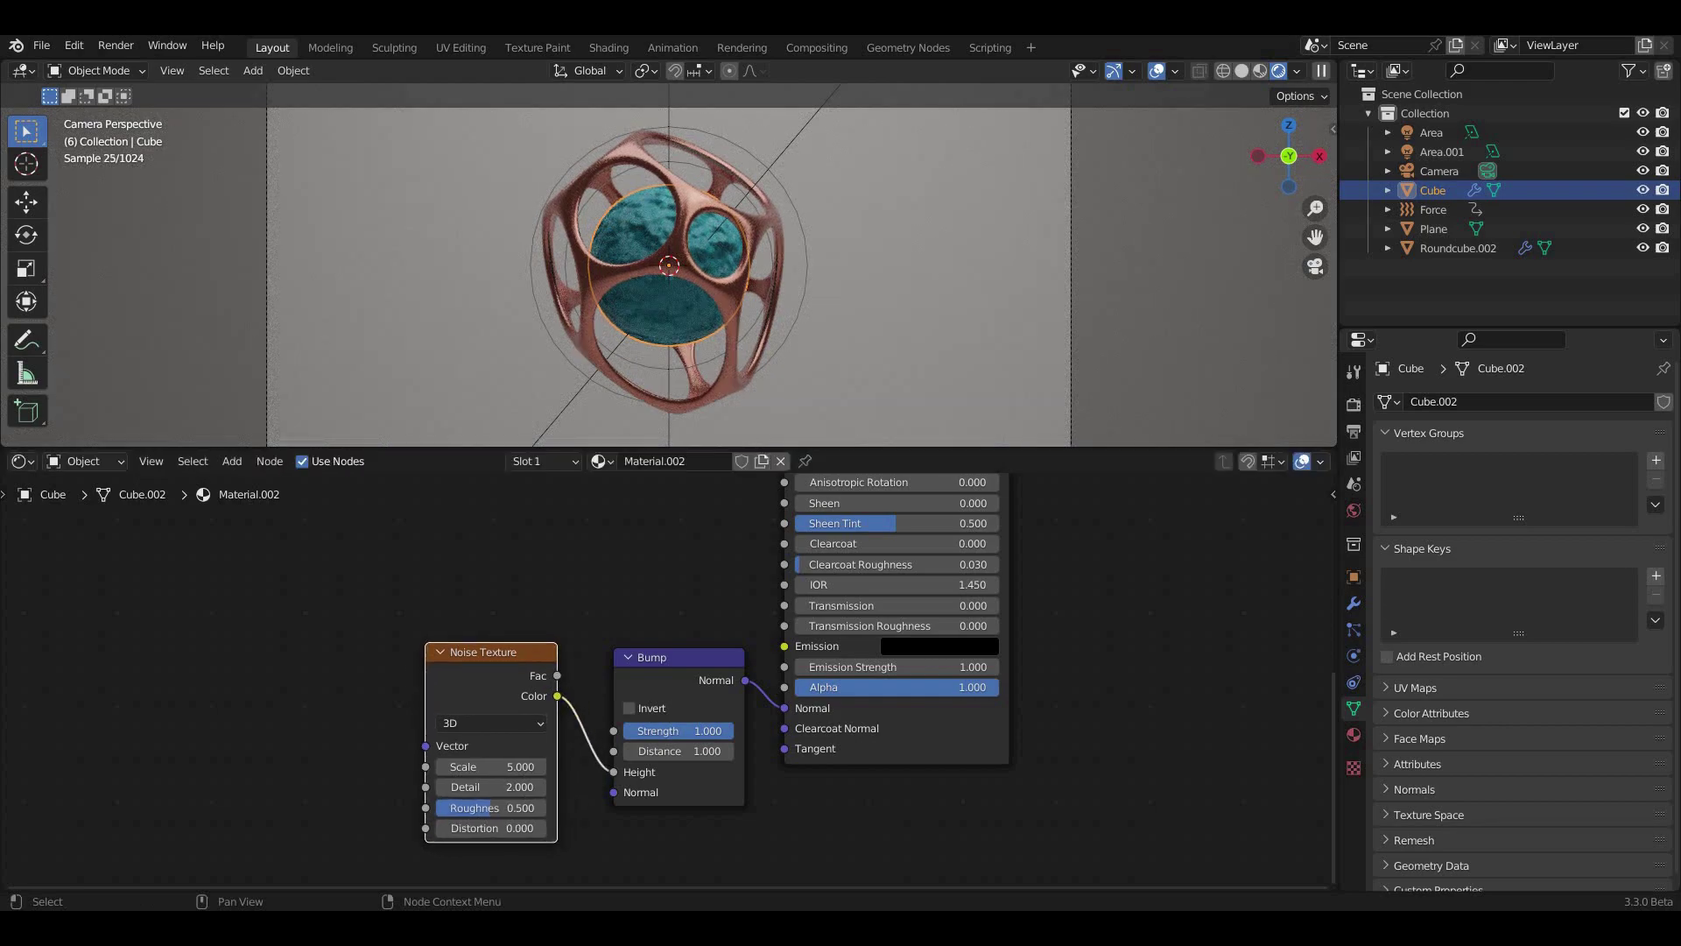
scroll(669, 265, "up", 4)
scroll(665, 683, "up", 1)
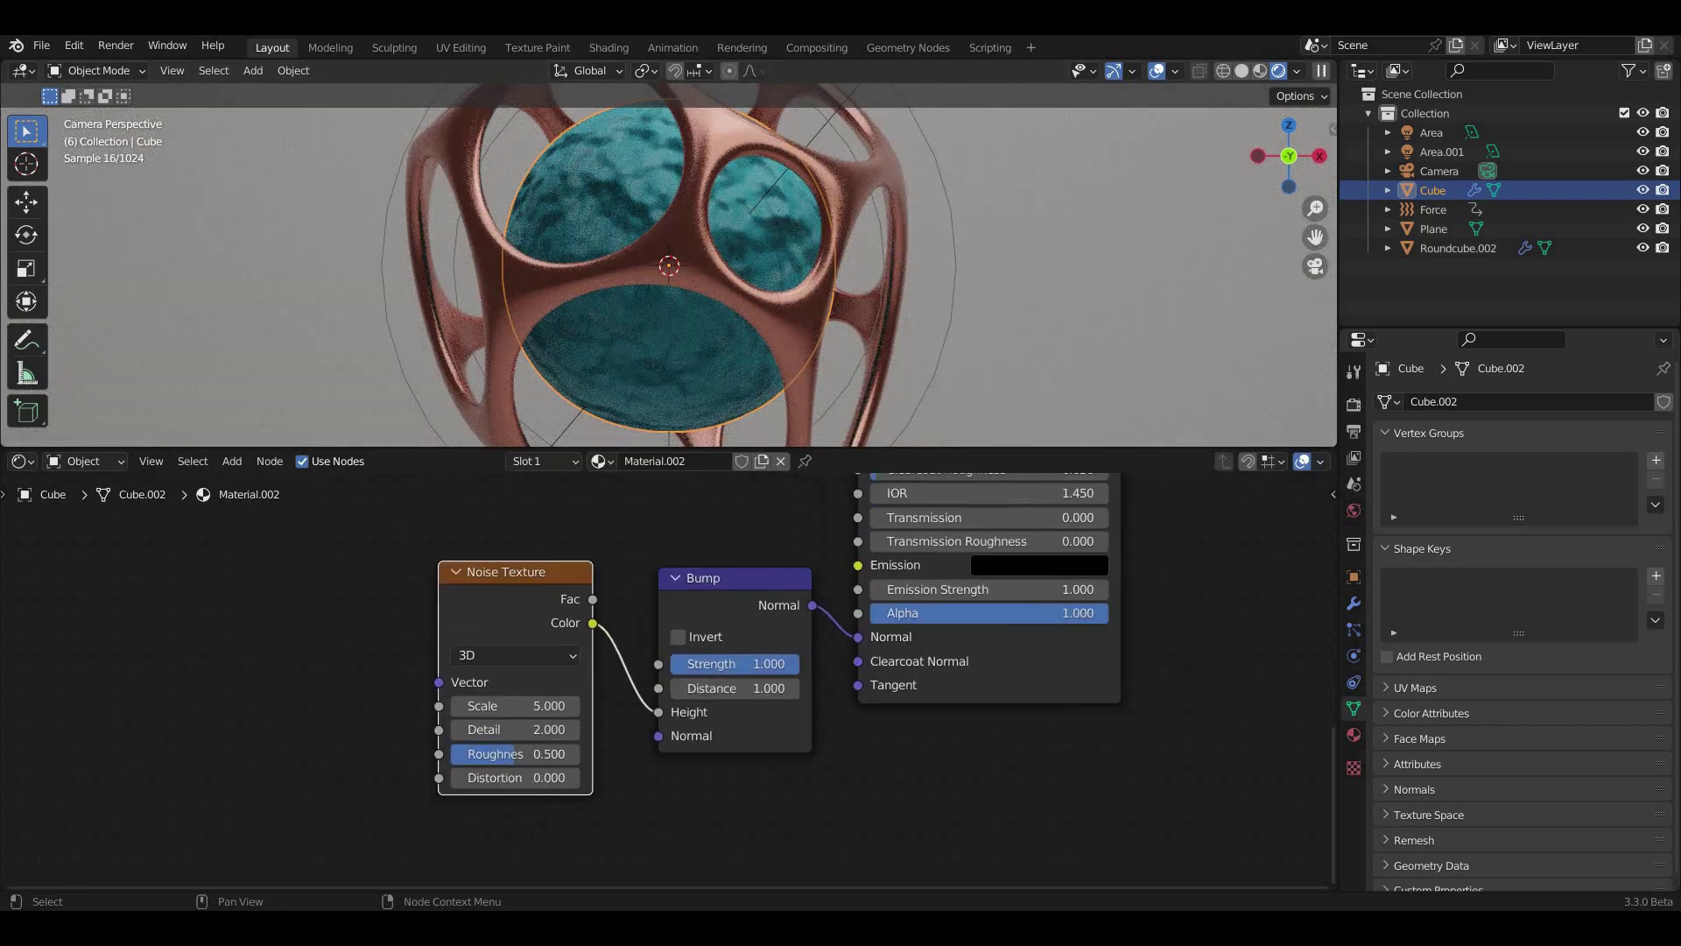
middle_click_drag(665, 683, 707, 695)
- Set the noise texture to Scale 13.7, Detail 9, Roughness 1 and Distortion 3
left_click(557, 718)
type("7")
key("Return")
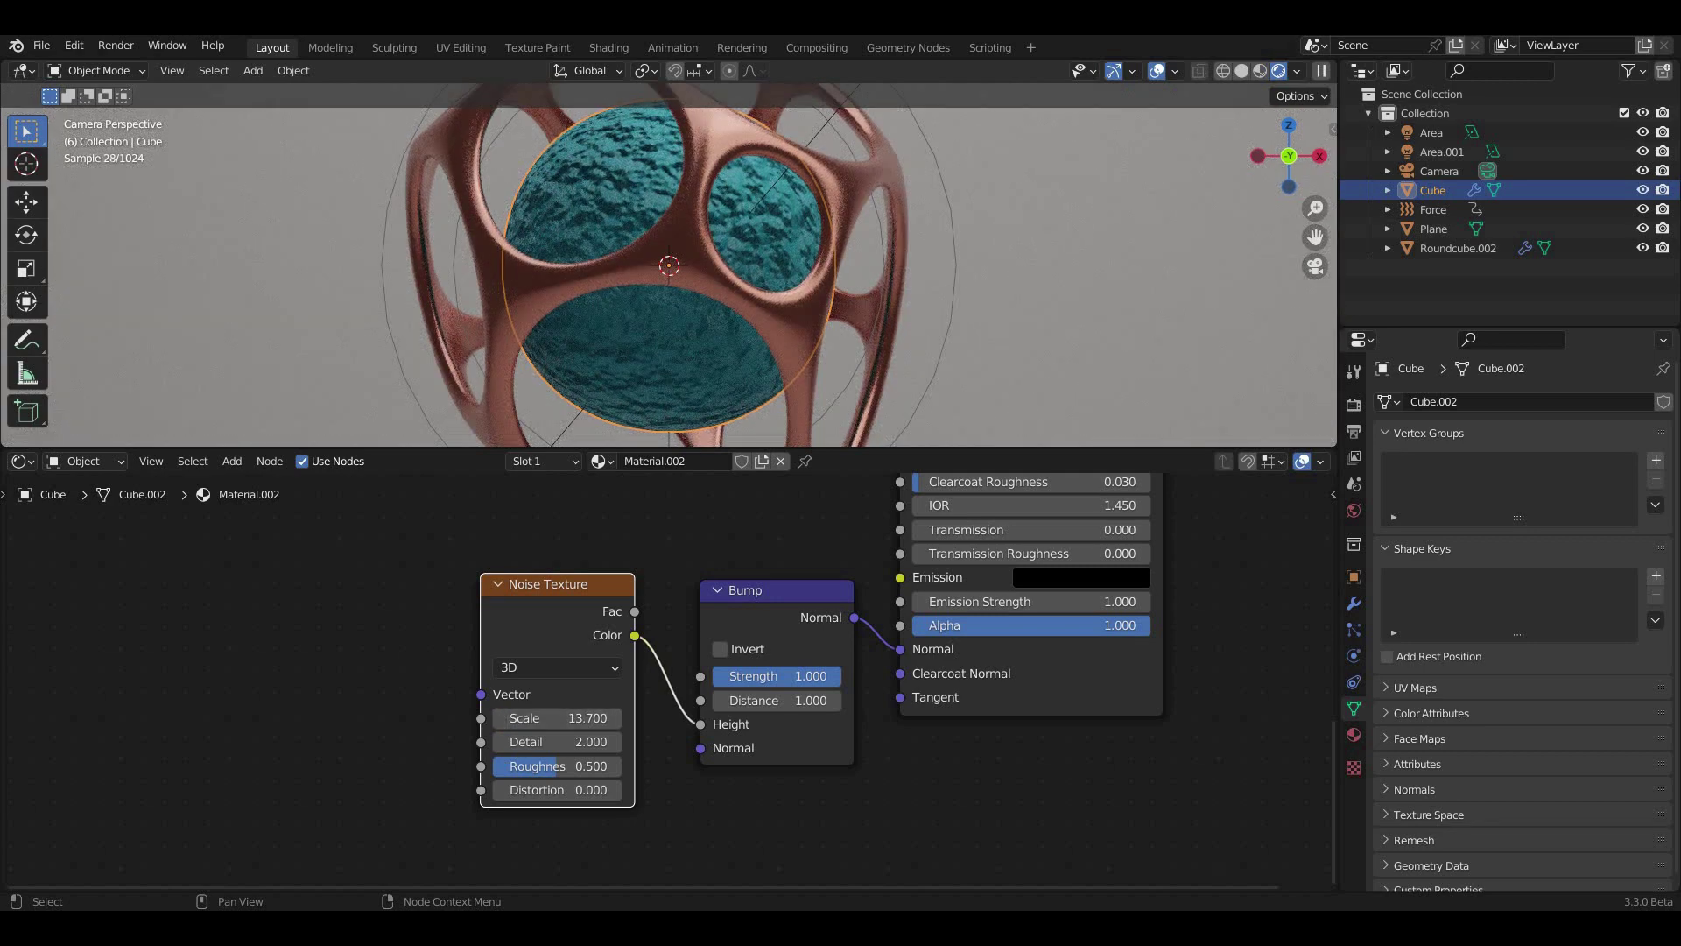
left_click(557, 741)
type("9")
key("Return")
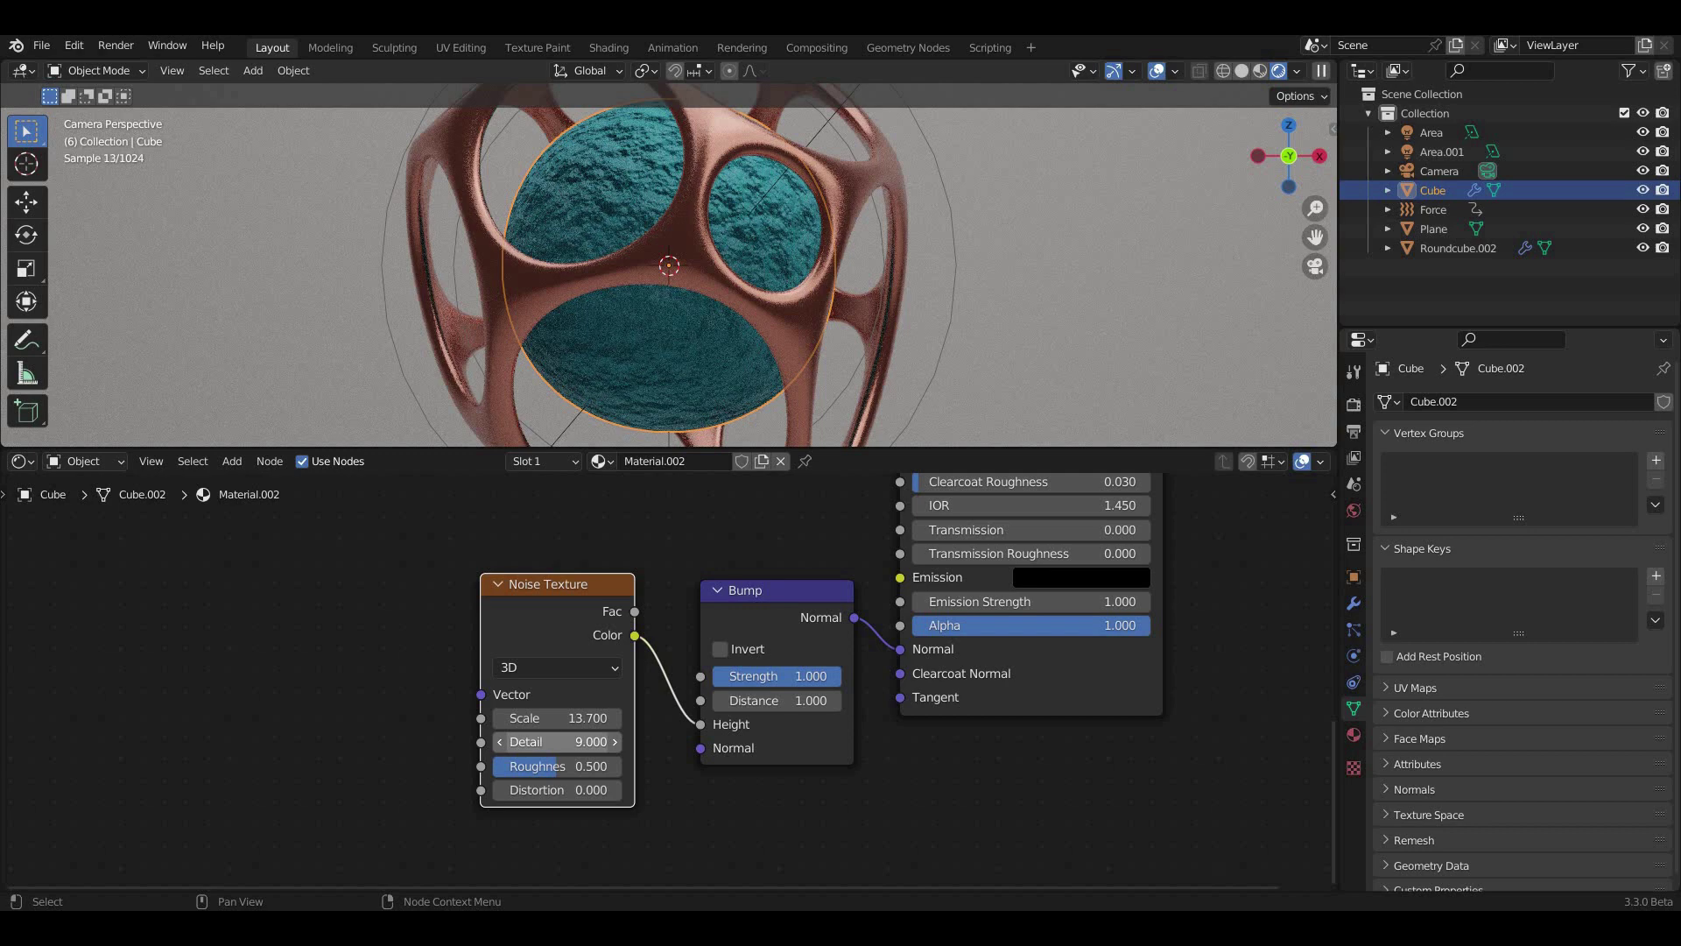
left_click(557, 766)
type("1")
key("Return")
left_click(557, 790)
type("3")
key("Return")
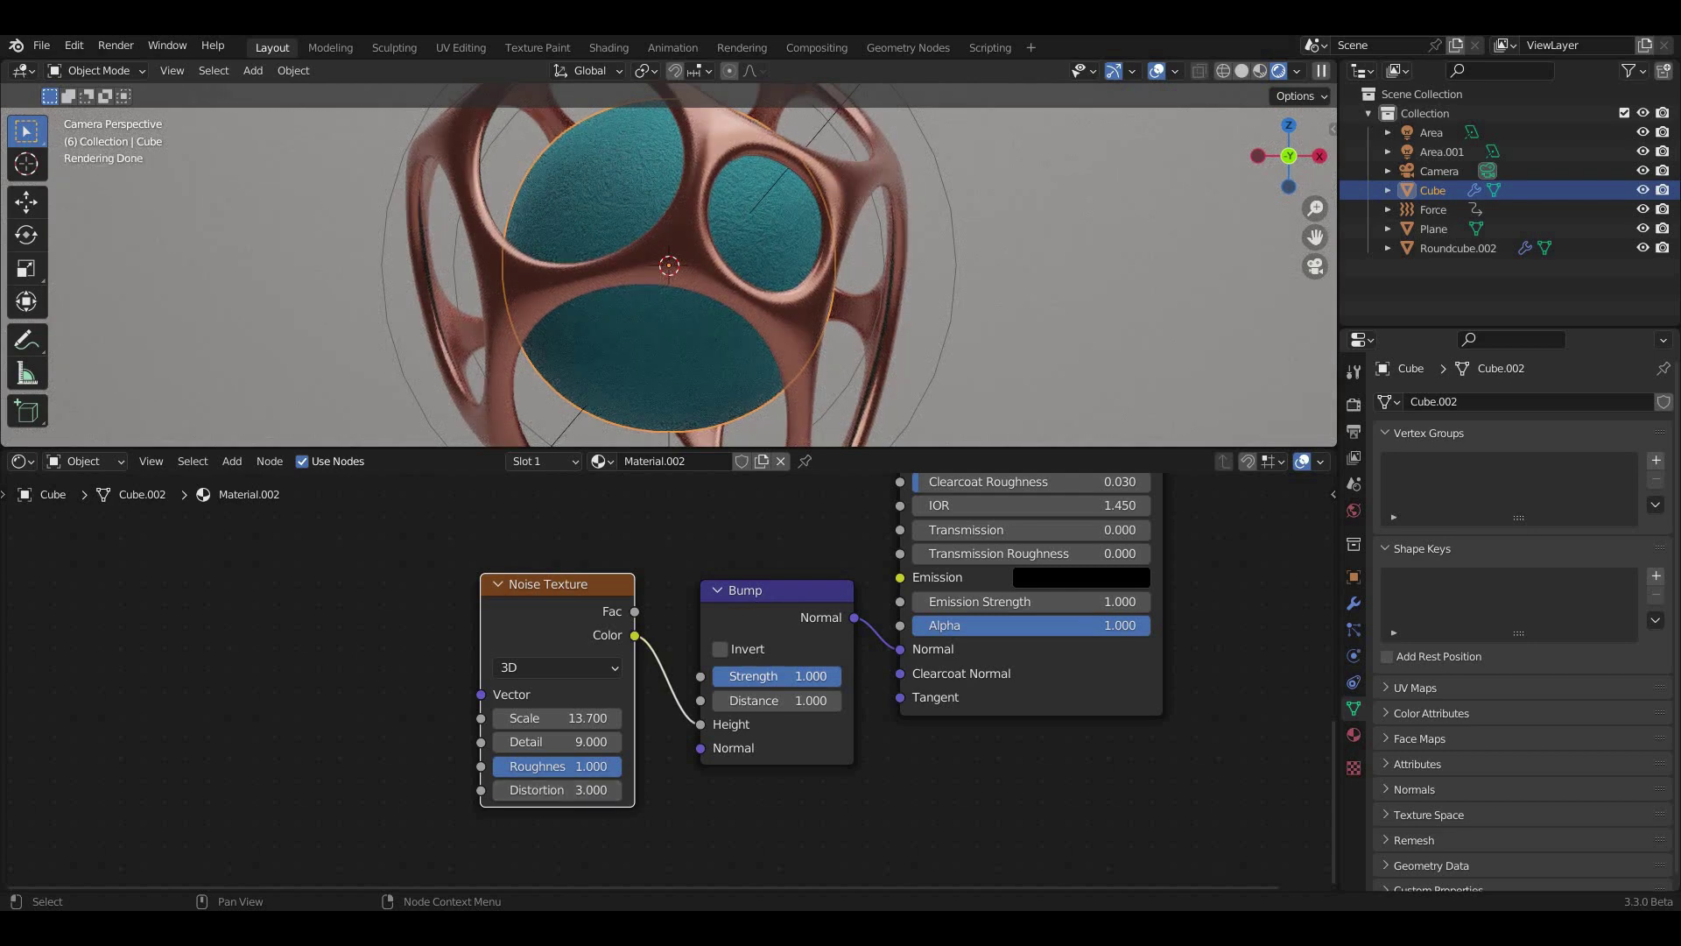
- Set bump Strength to 0.85, save, and play the animation to watch the spheres inflate
left_click(777, 676)
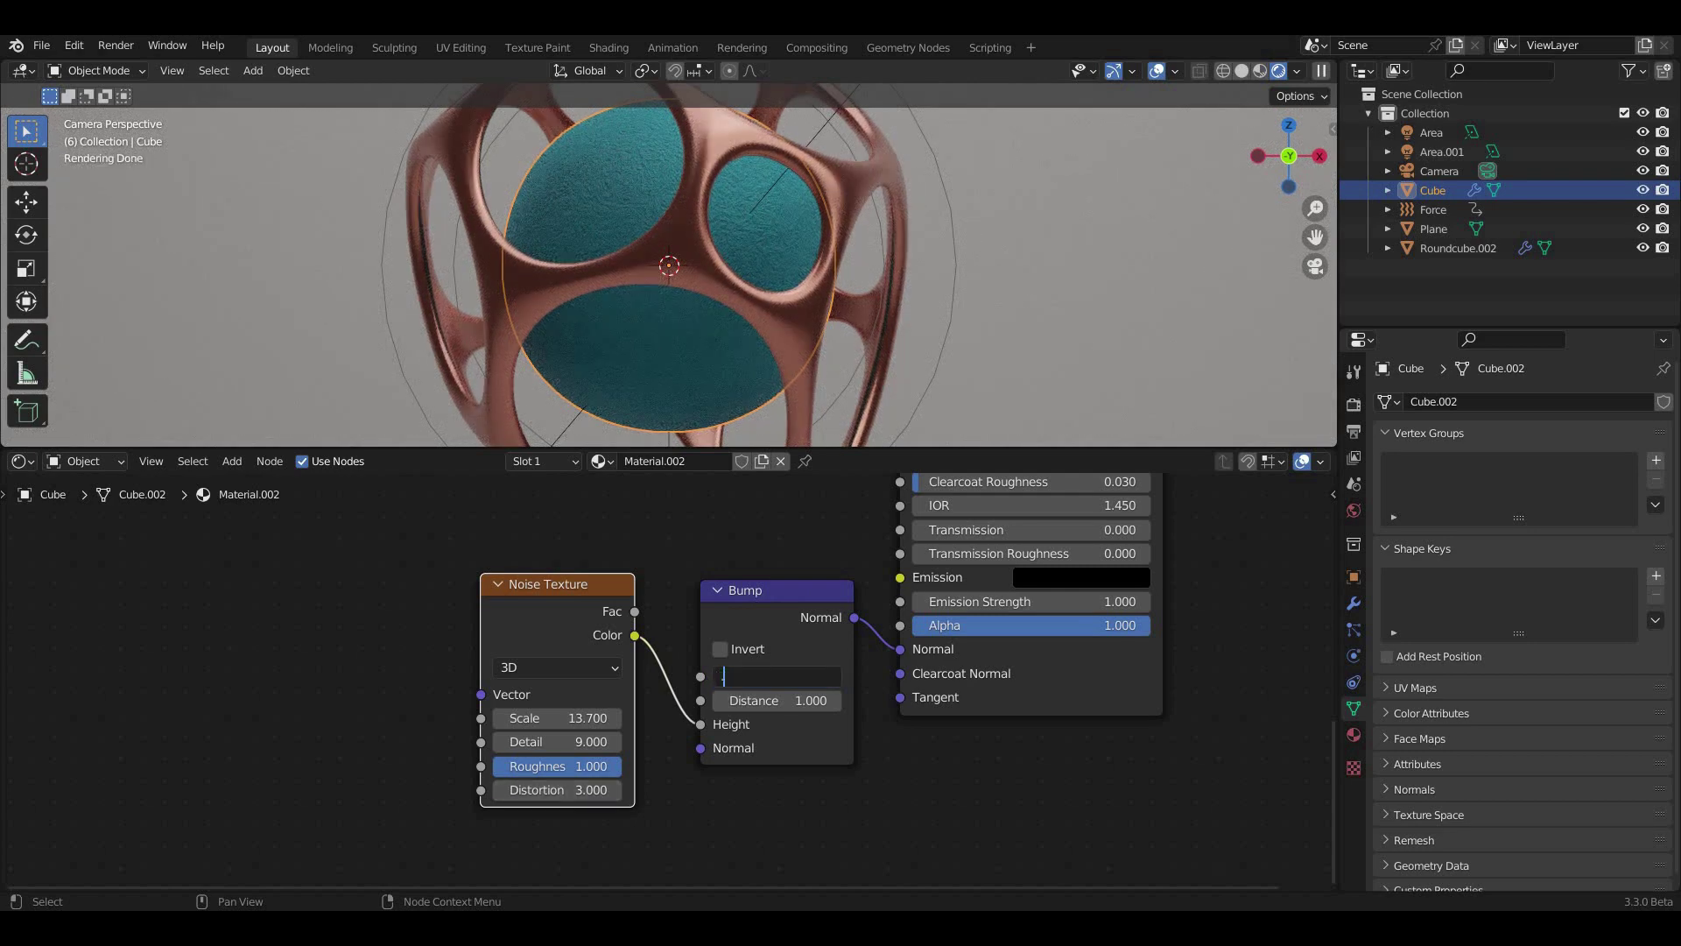
type(".85")
key("Return")
key("ctrl+s")
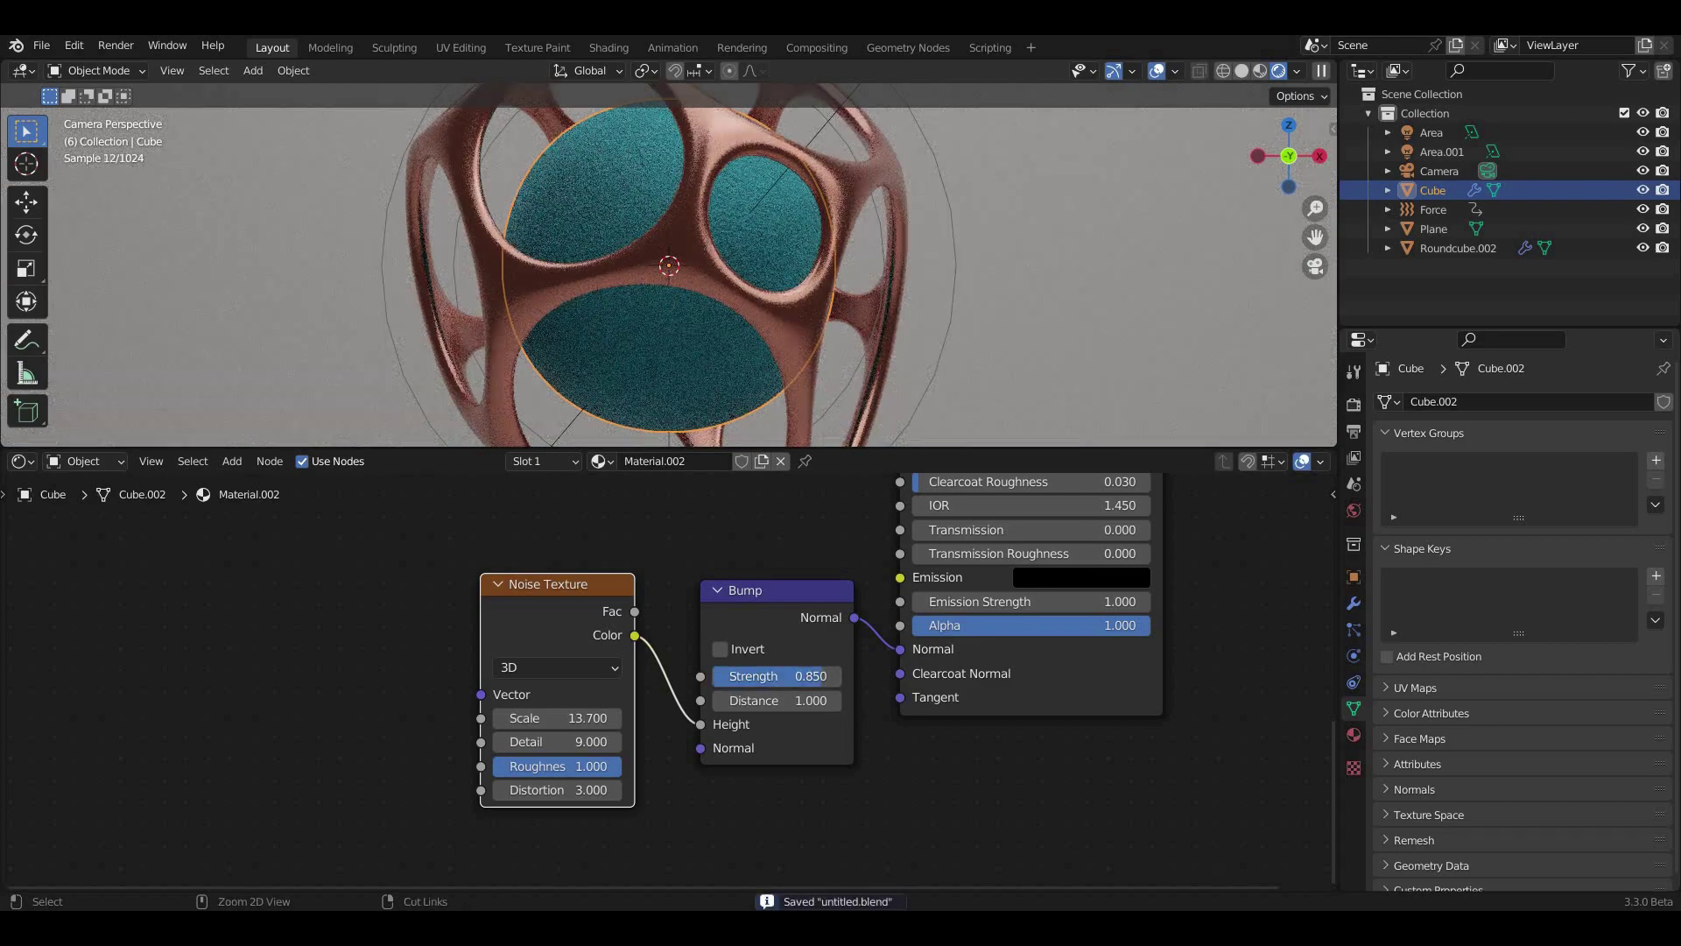
key("space")
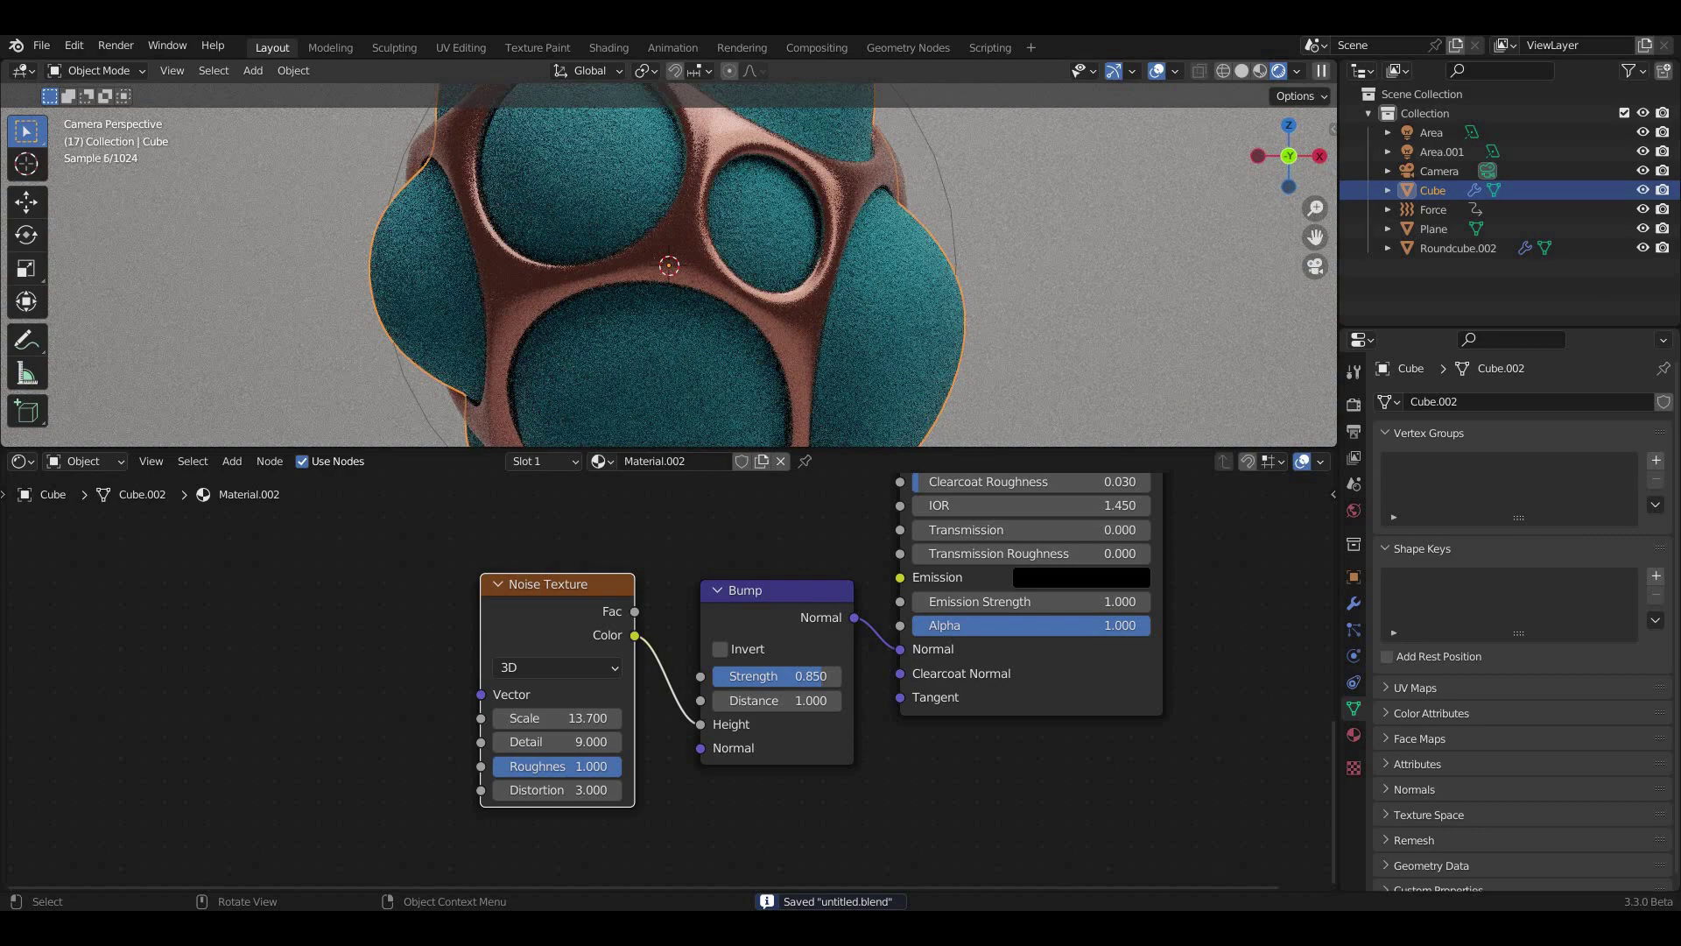
scroll(669, 263, "down", 3)
- Give the floor plane a new material with a white base colour
left_click(963, 350)
scroll(669, 263, "down", 2)
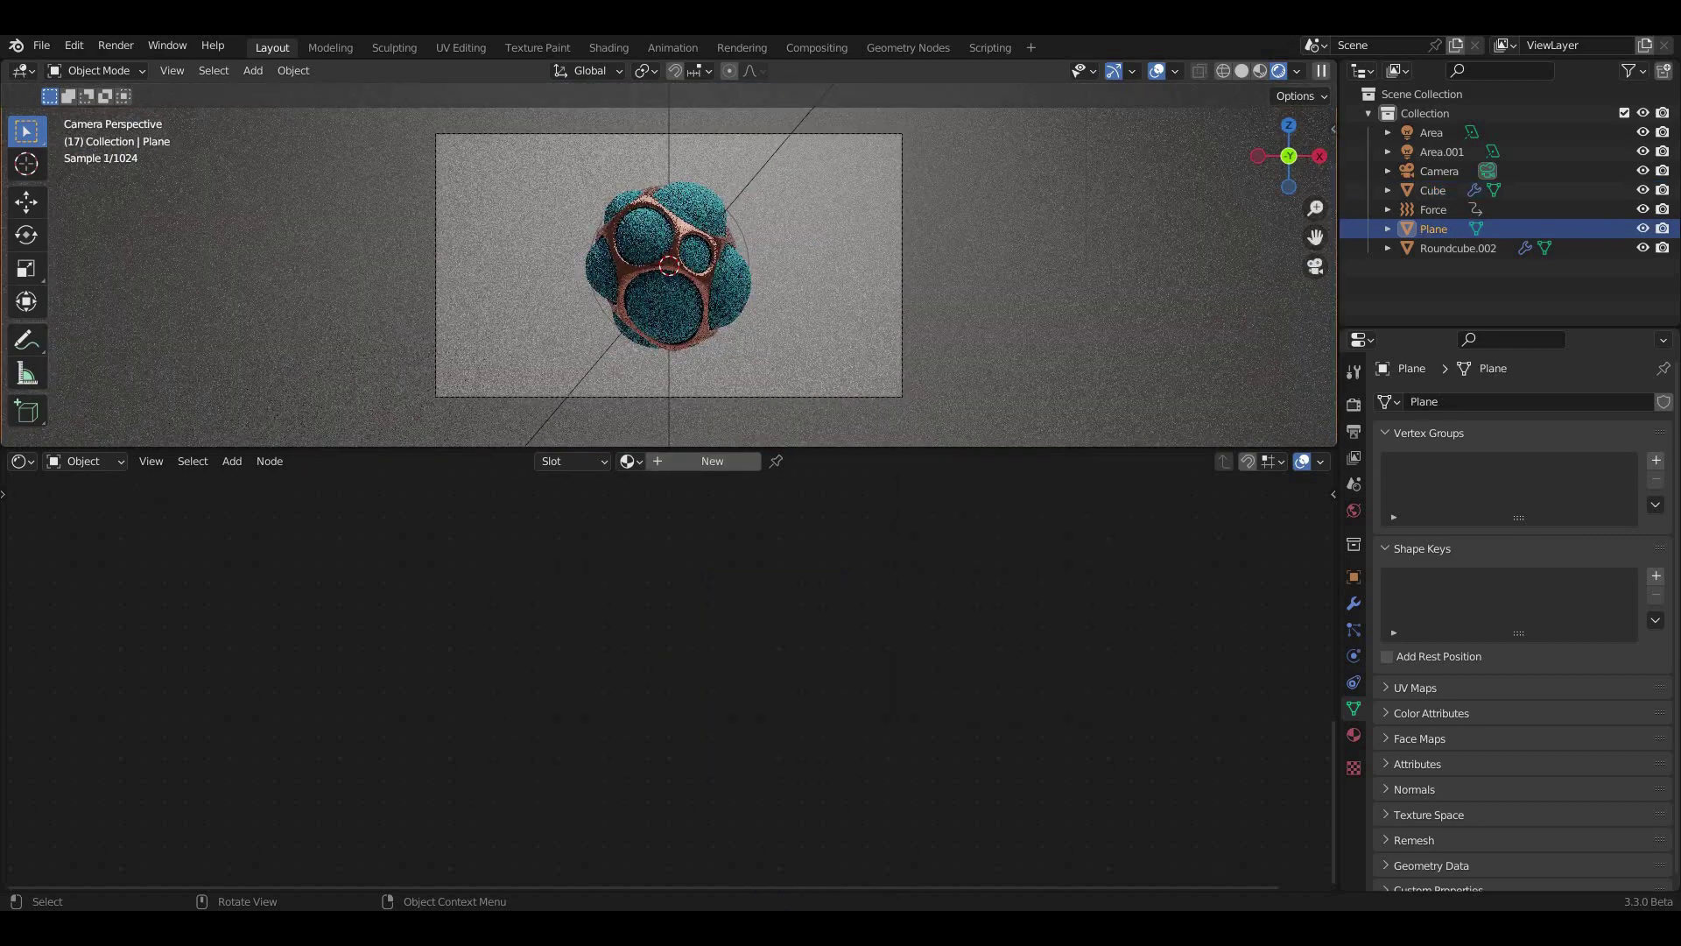
left_click(712, 460)
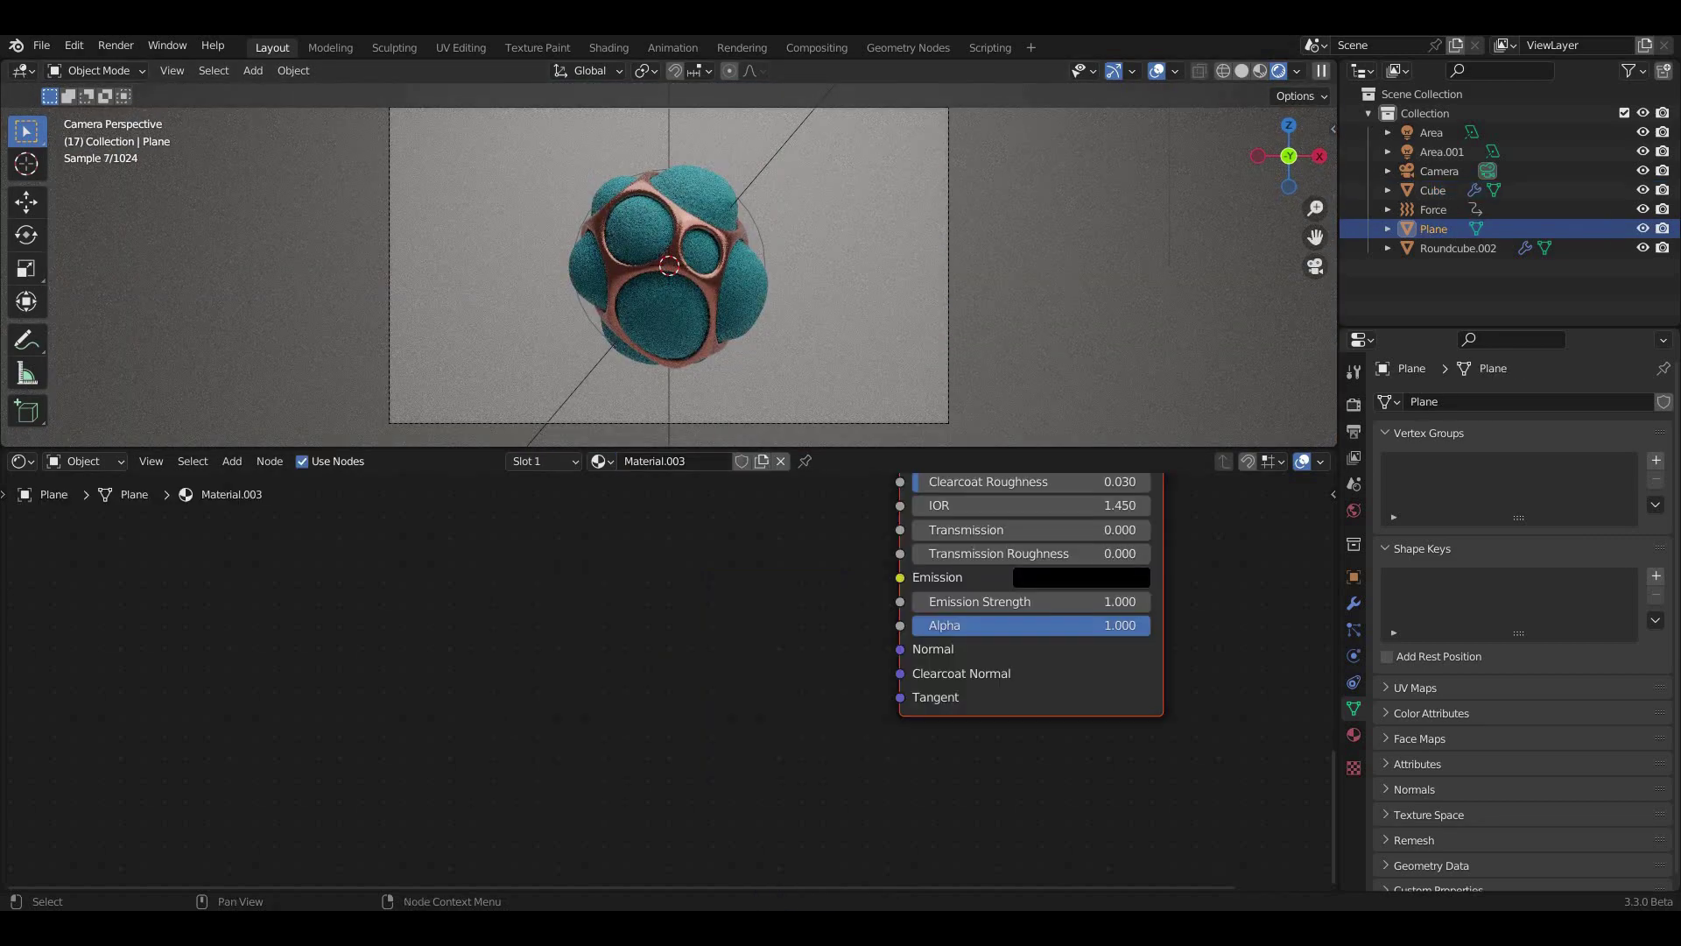
scroll(700, 613, "down", 3)
key("Home")
left_click(840, 682)
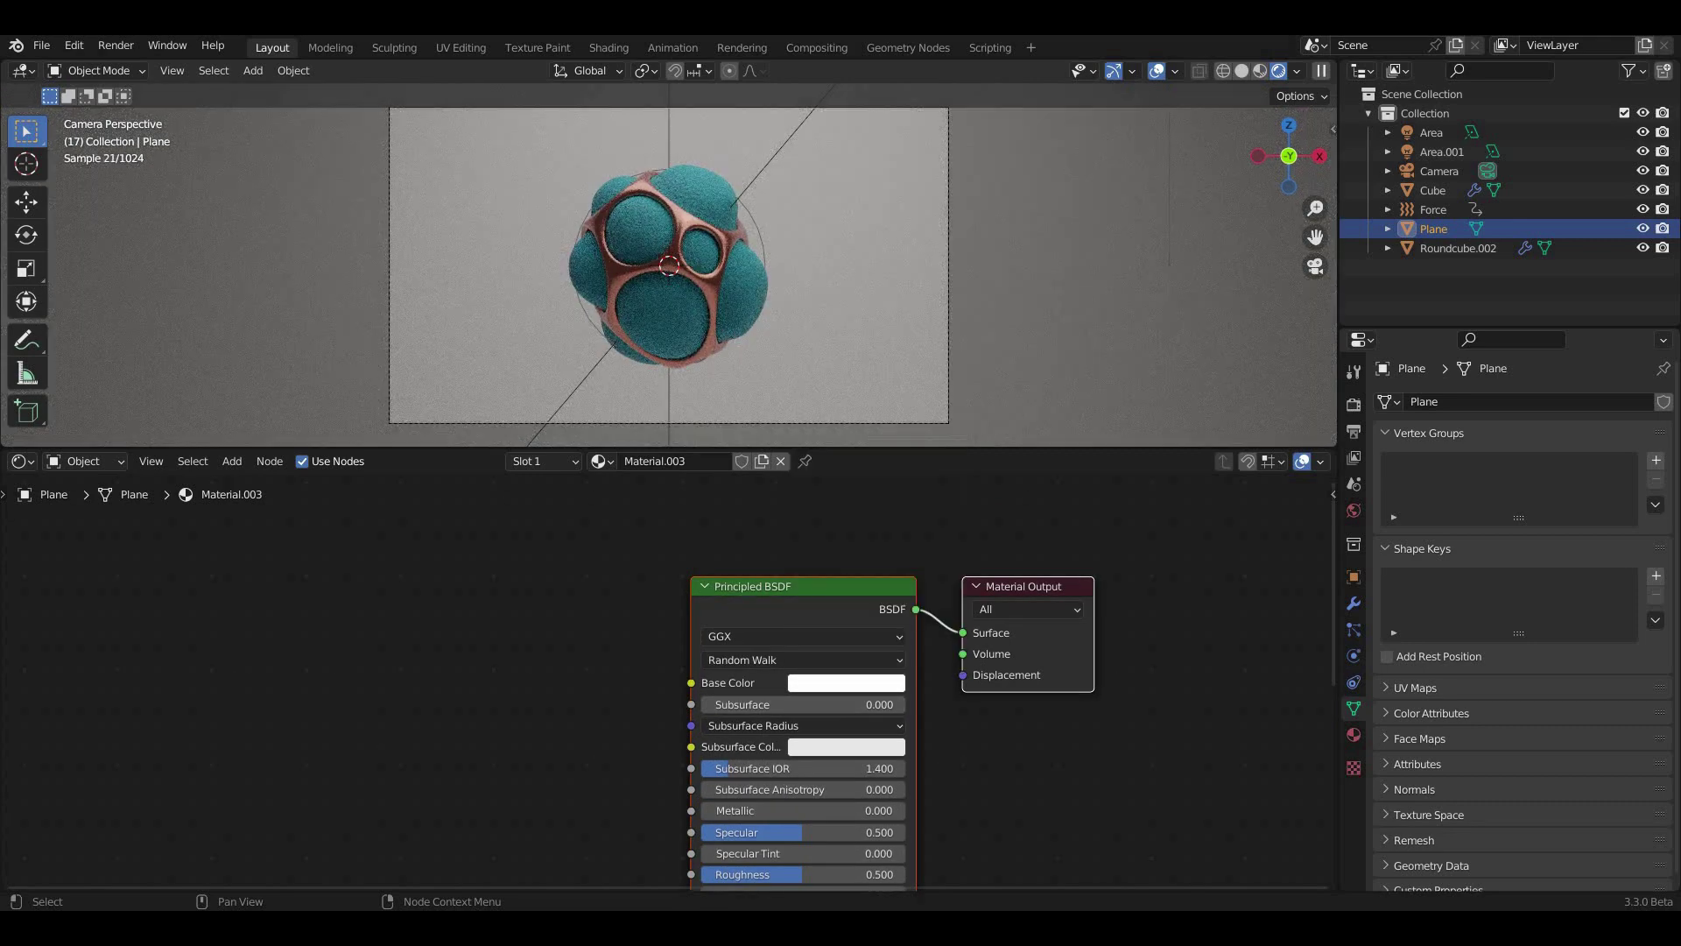
- Save the file and enlarge the camera viewport to fill most of the window
key("ctrl+s")
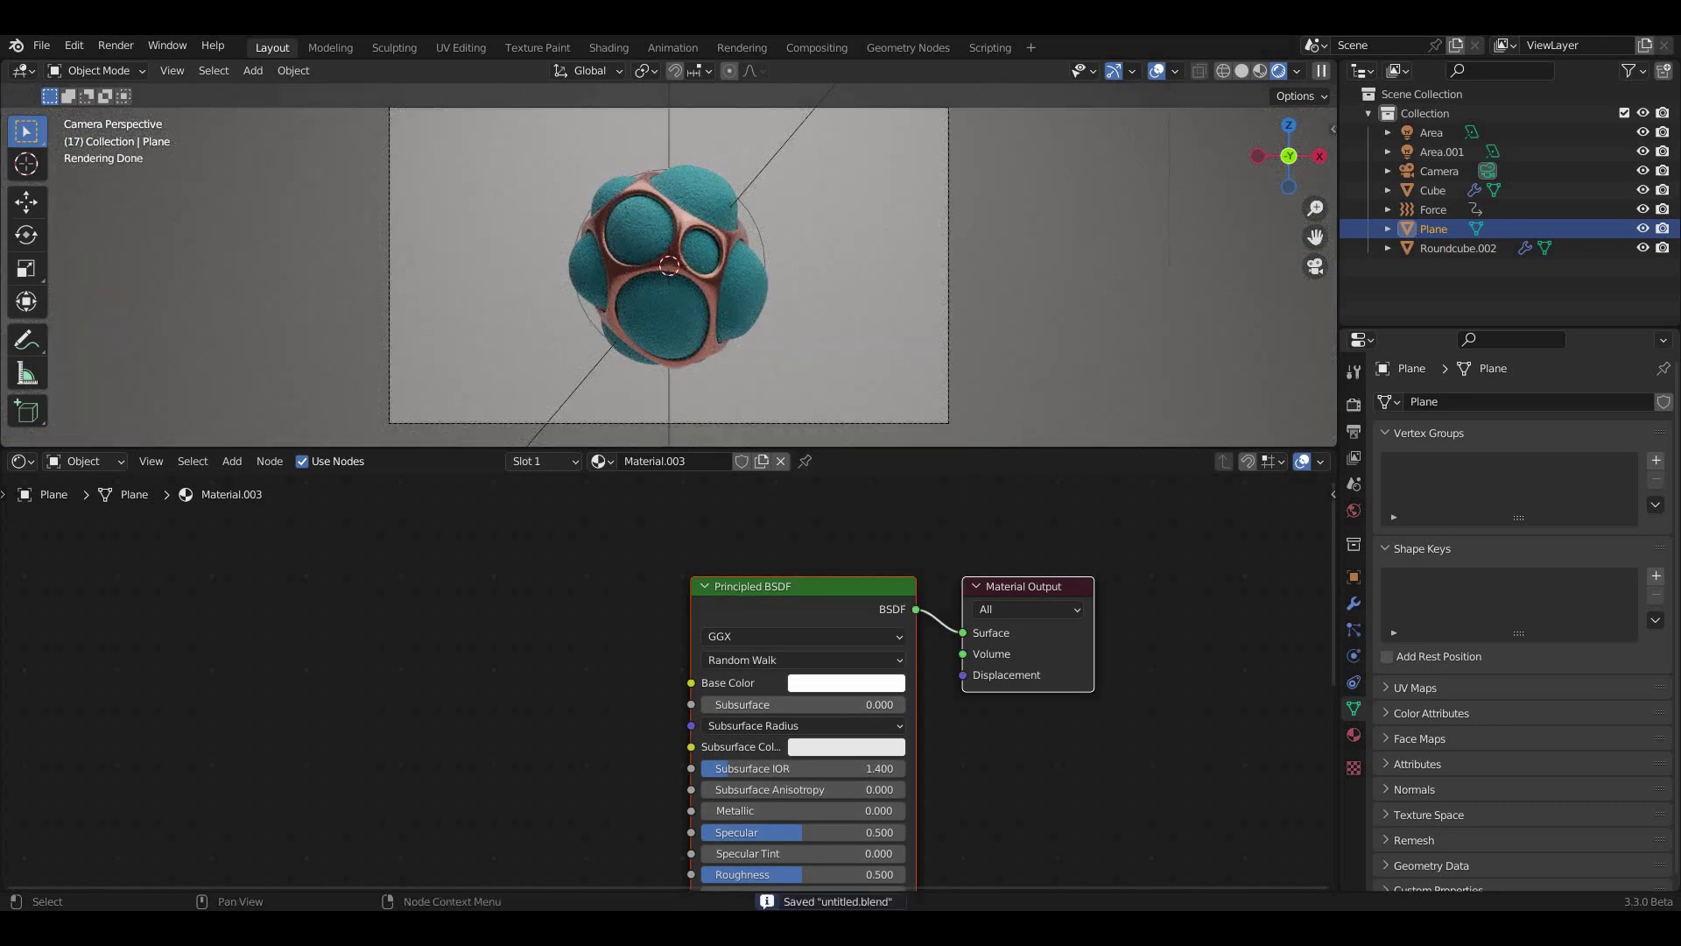
left_click_drag(665, 449, 665, 794)
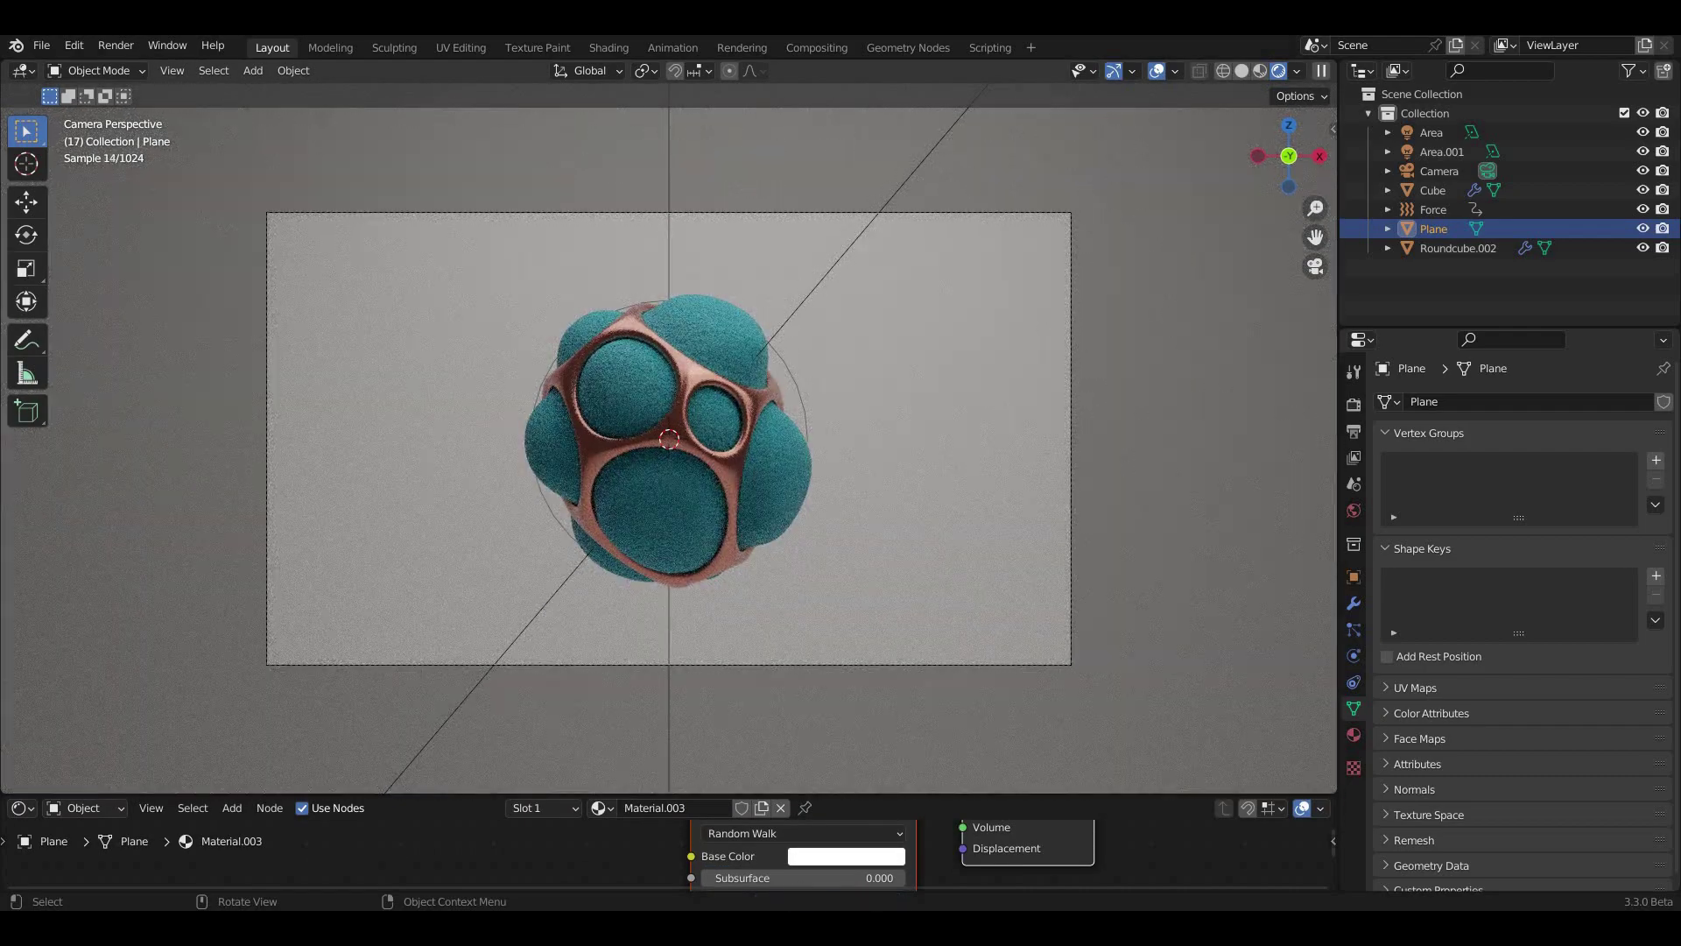
left_click(1430, 132)
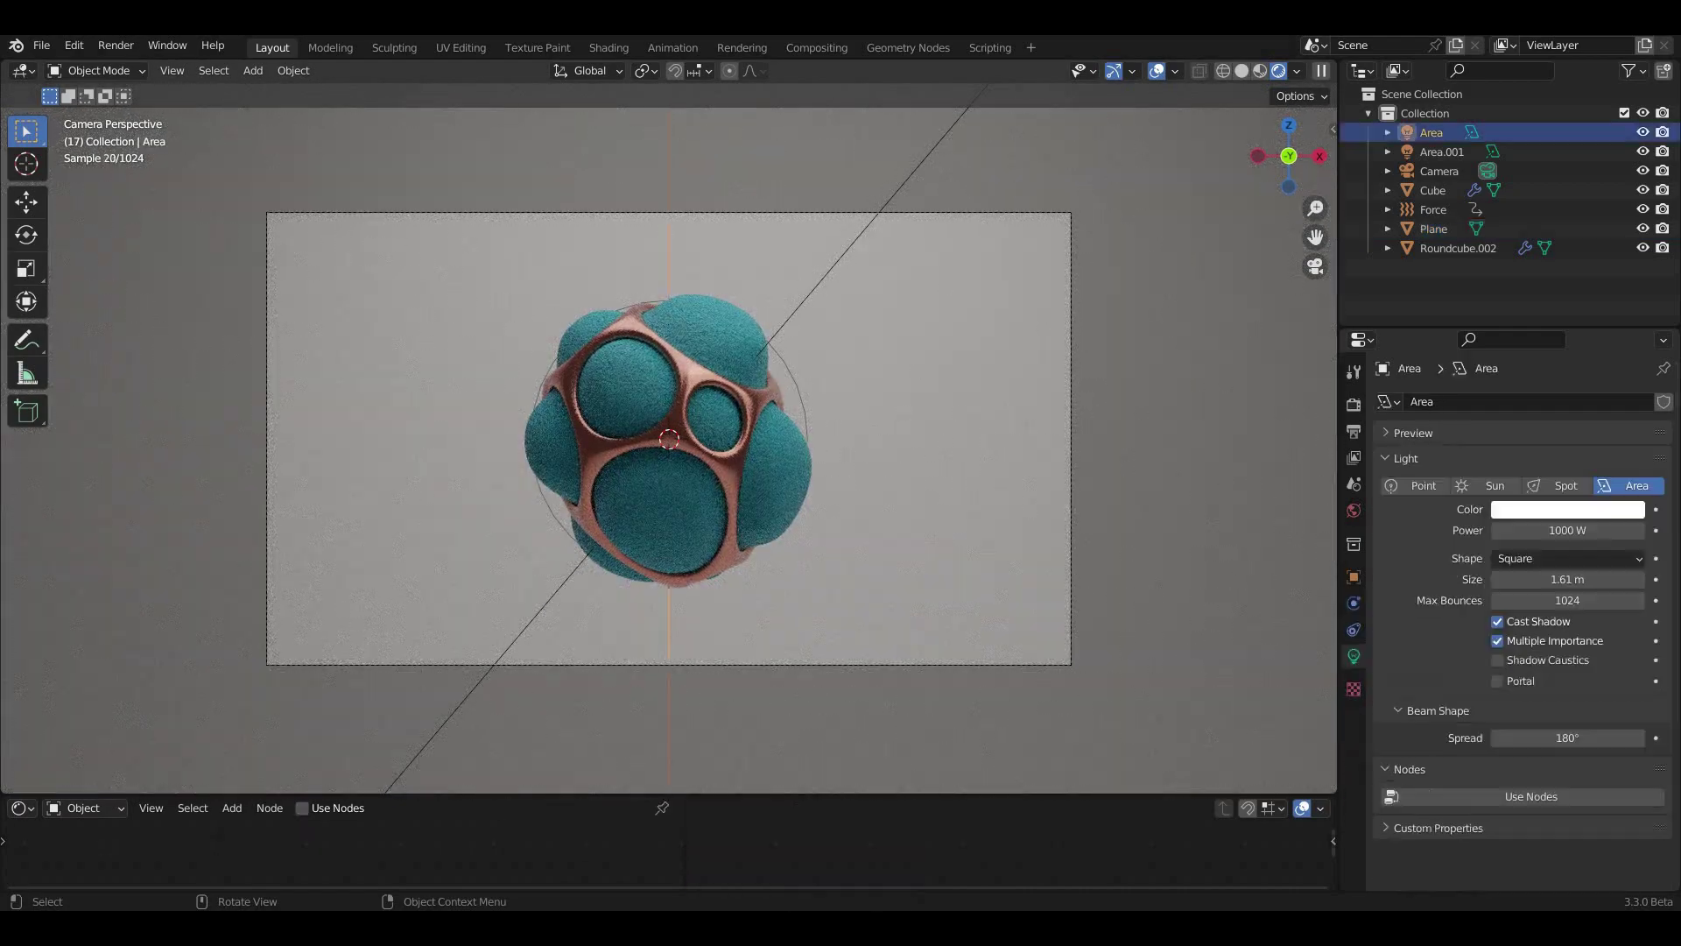
- Set the first area light's power to 1500 W
left_click(1567, 530)
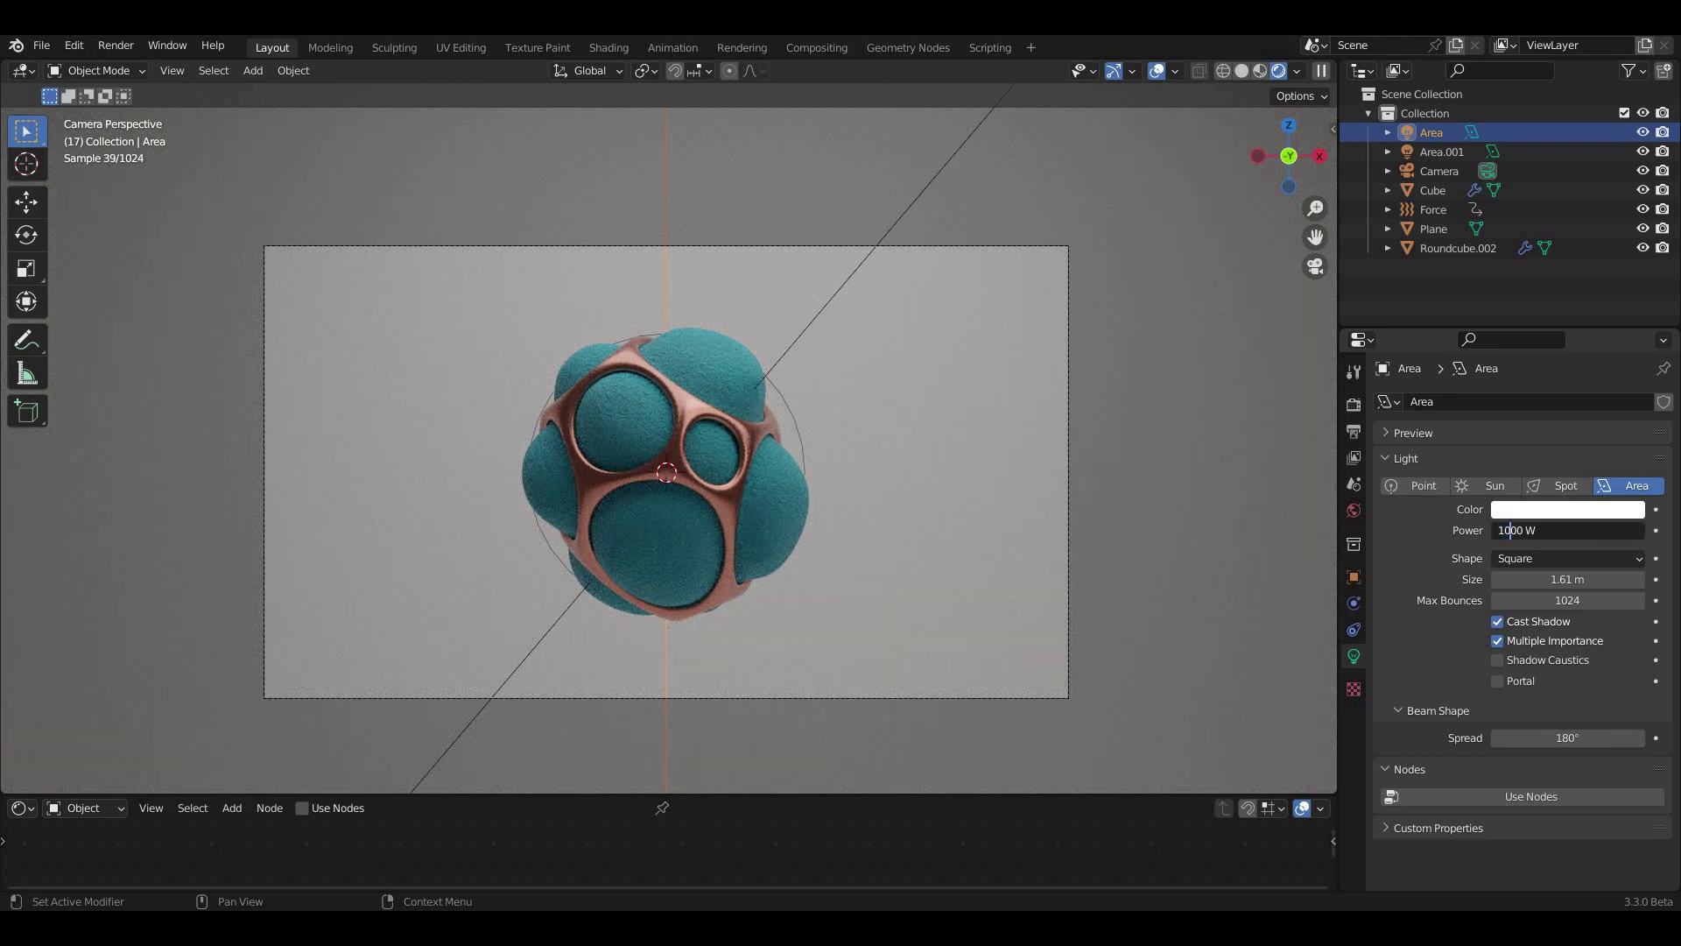
key("BackSpace")
type("5")
key("Return")
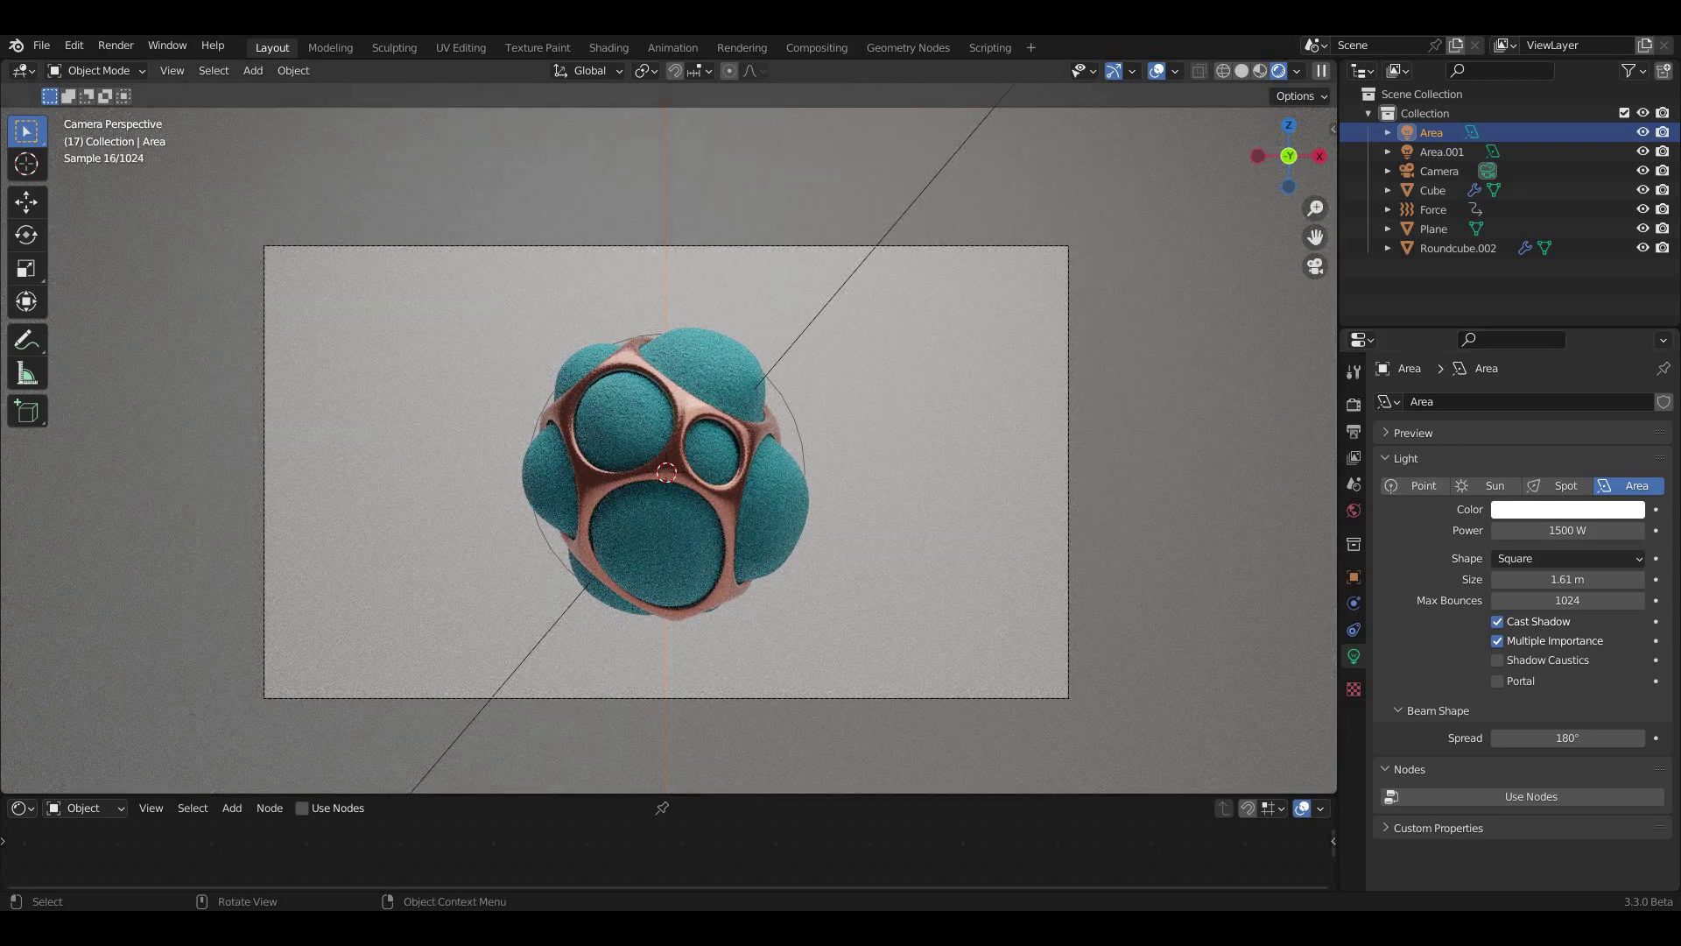
- Set the second area light's power to 1200 W and save the file
left_click(1441, 151)
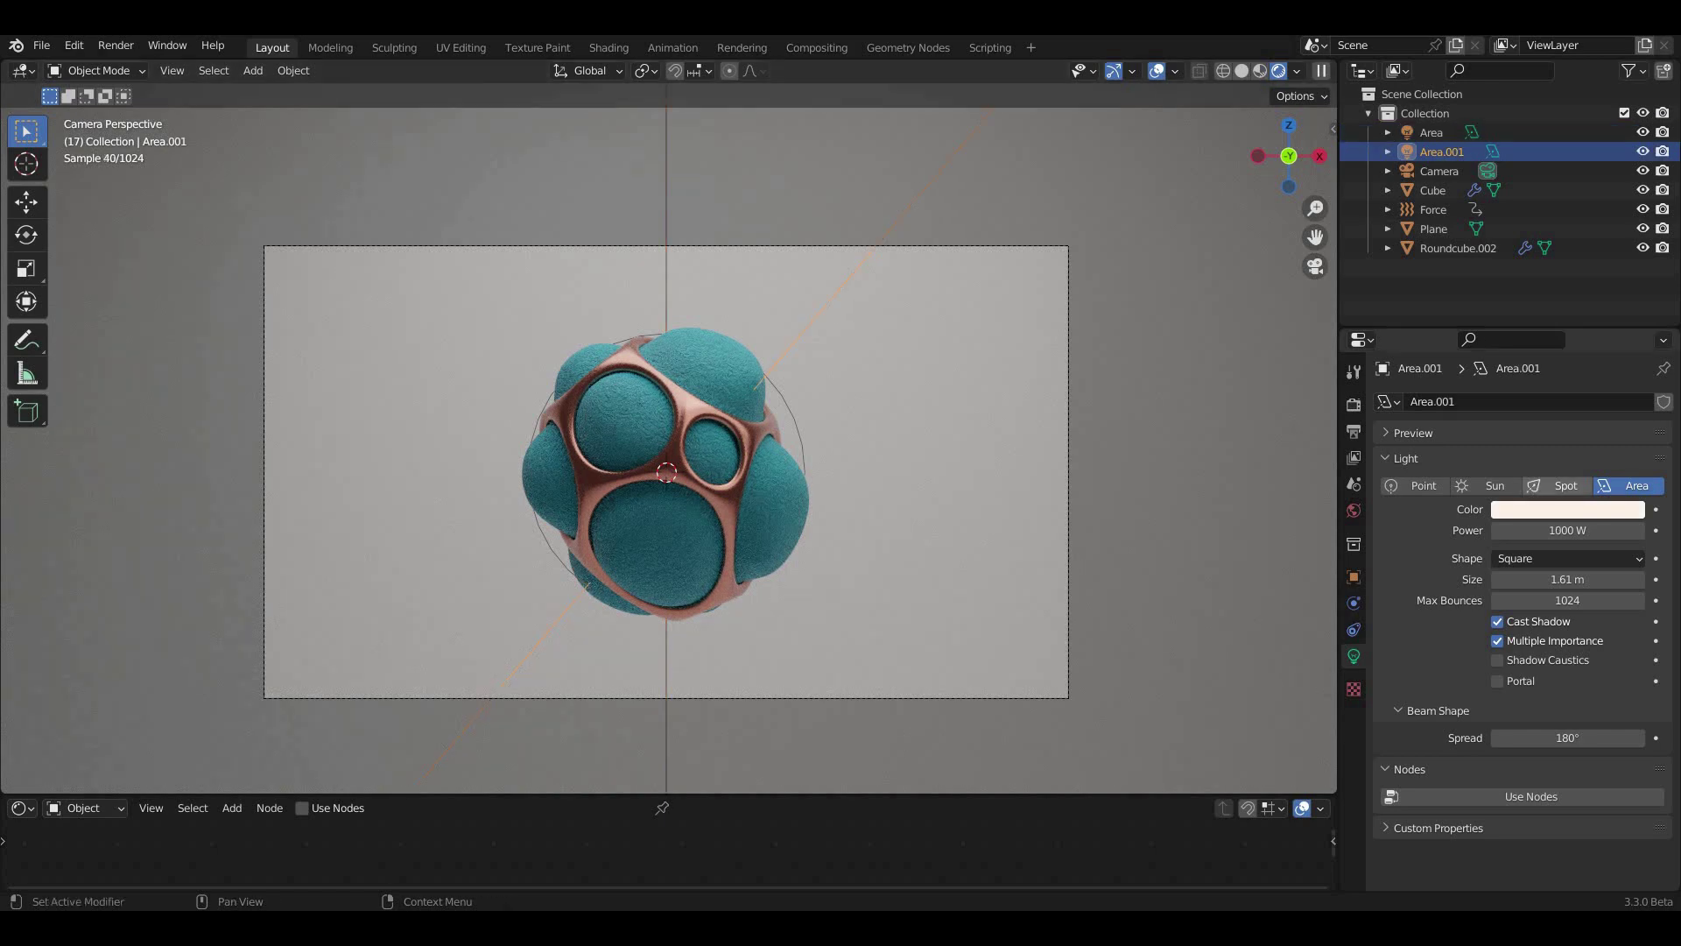
key("ctrl+s")
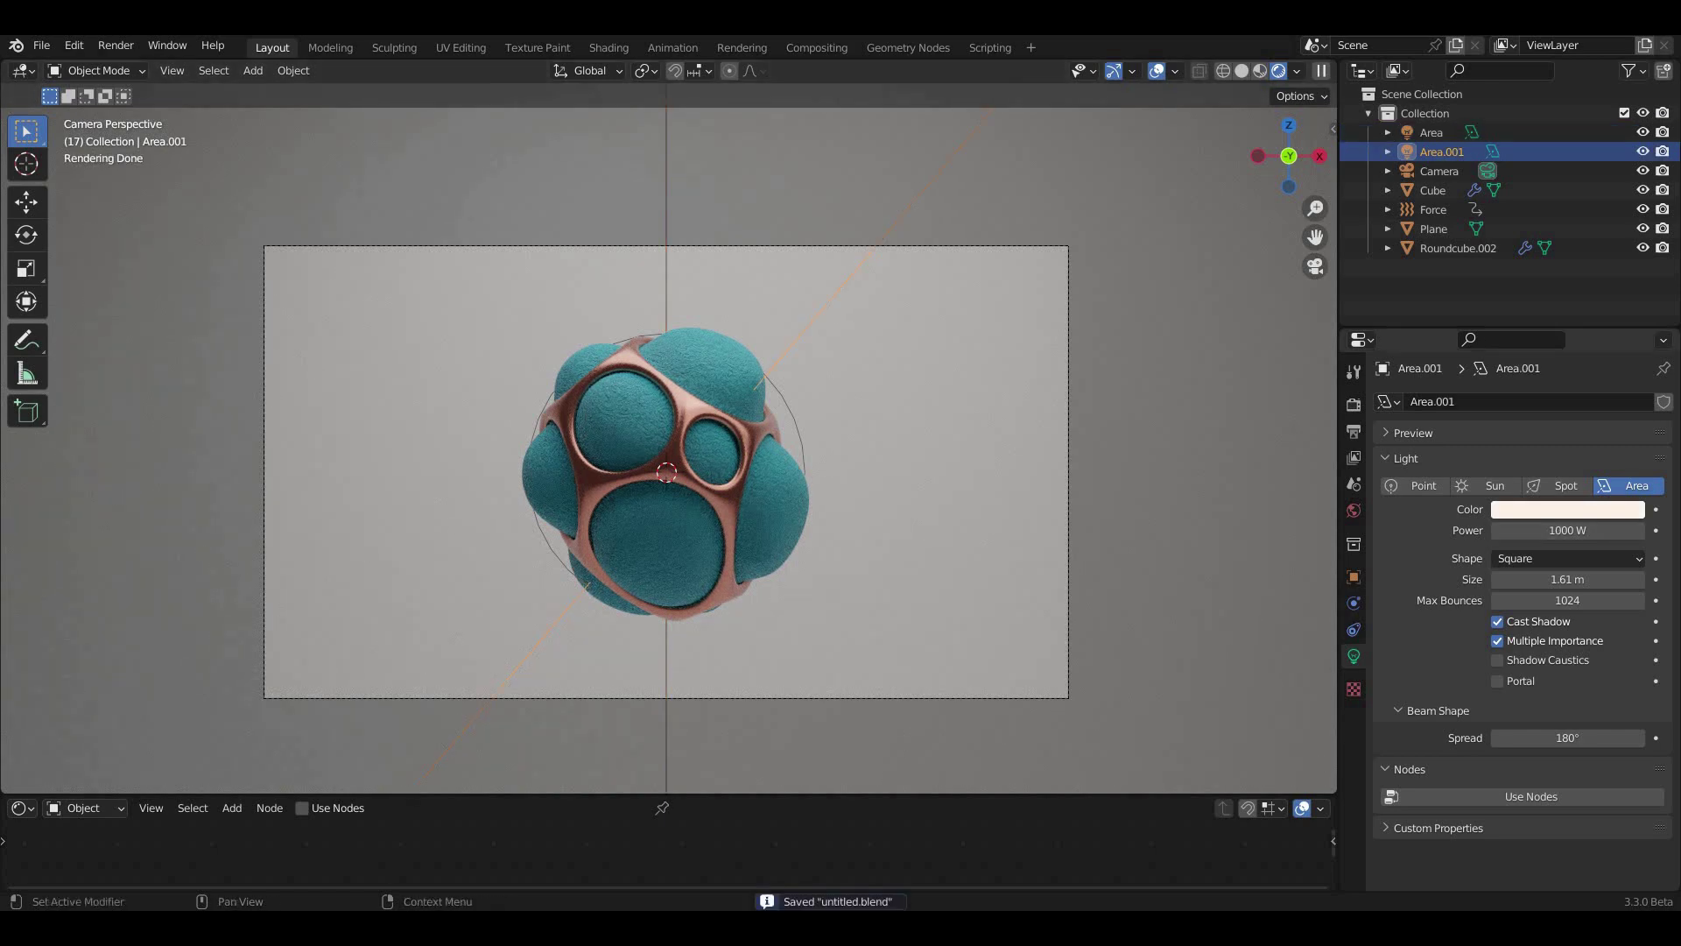
left_click(1567, 530)
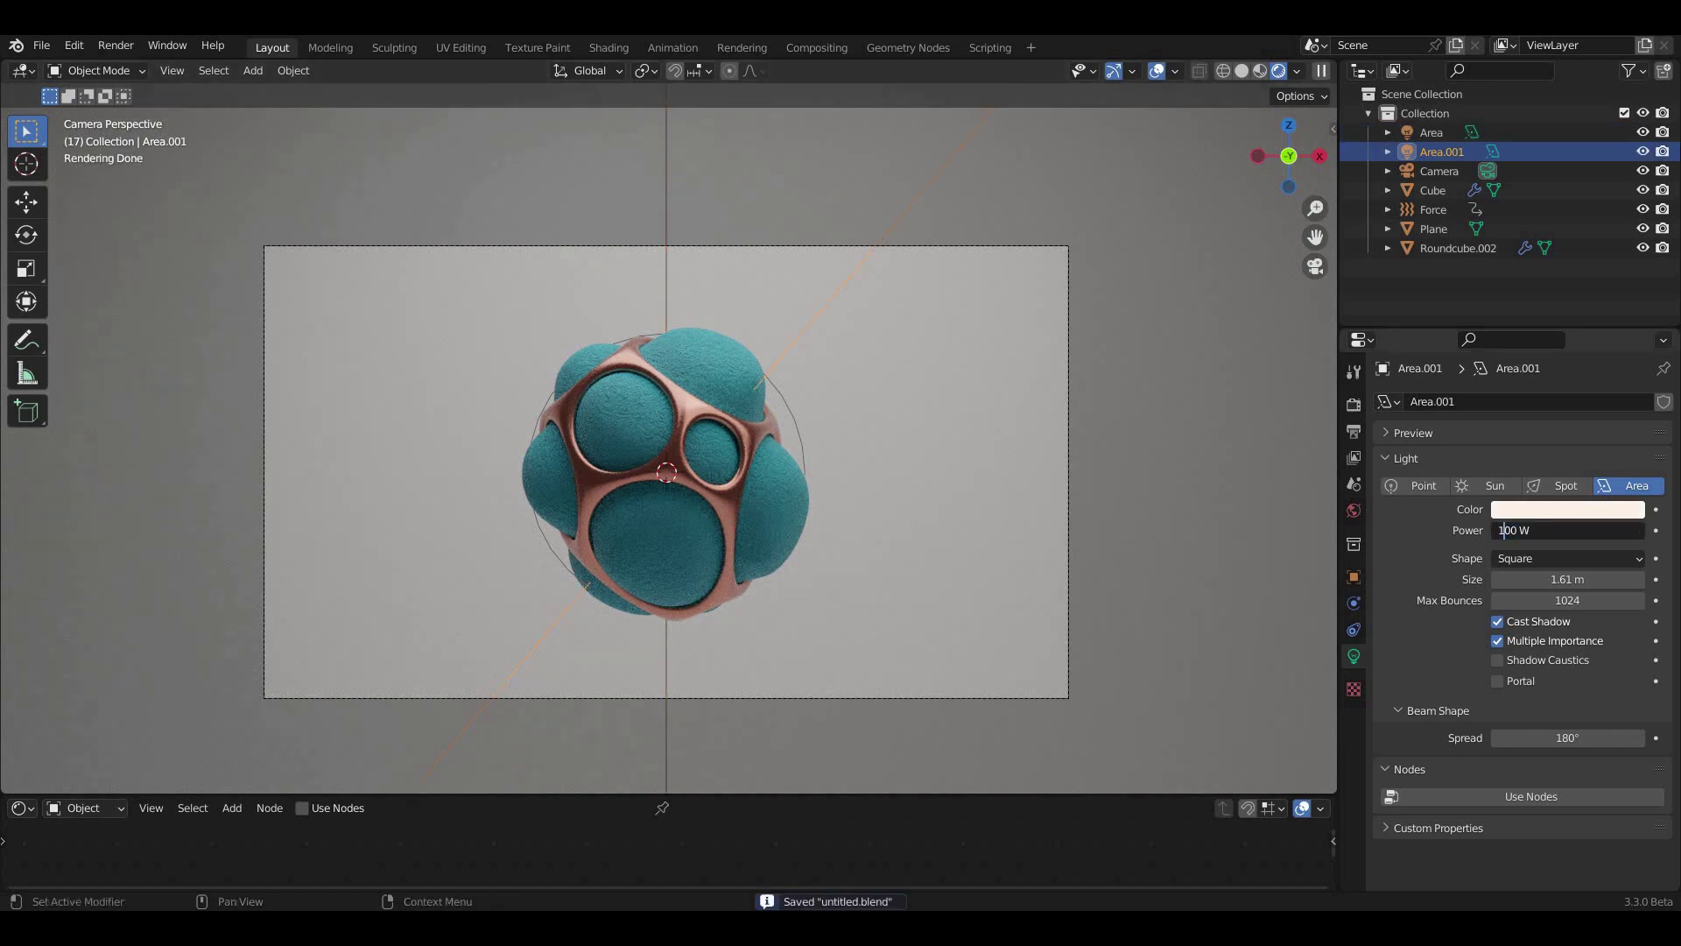
type("4")
key("Return")
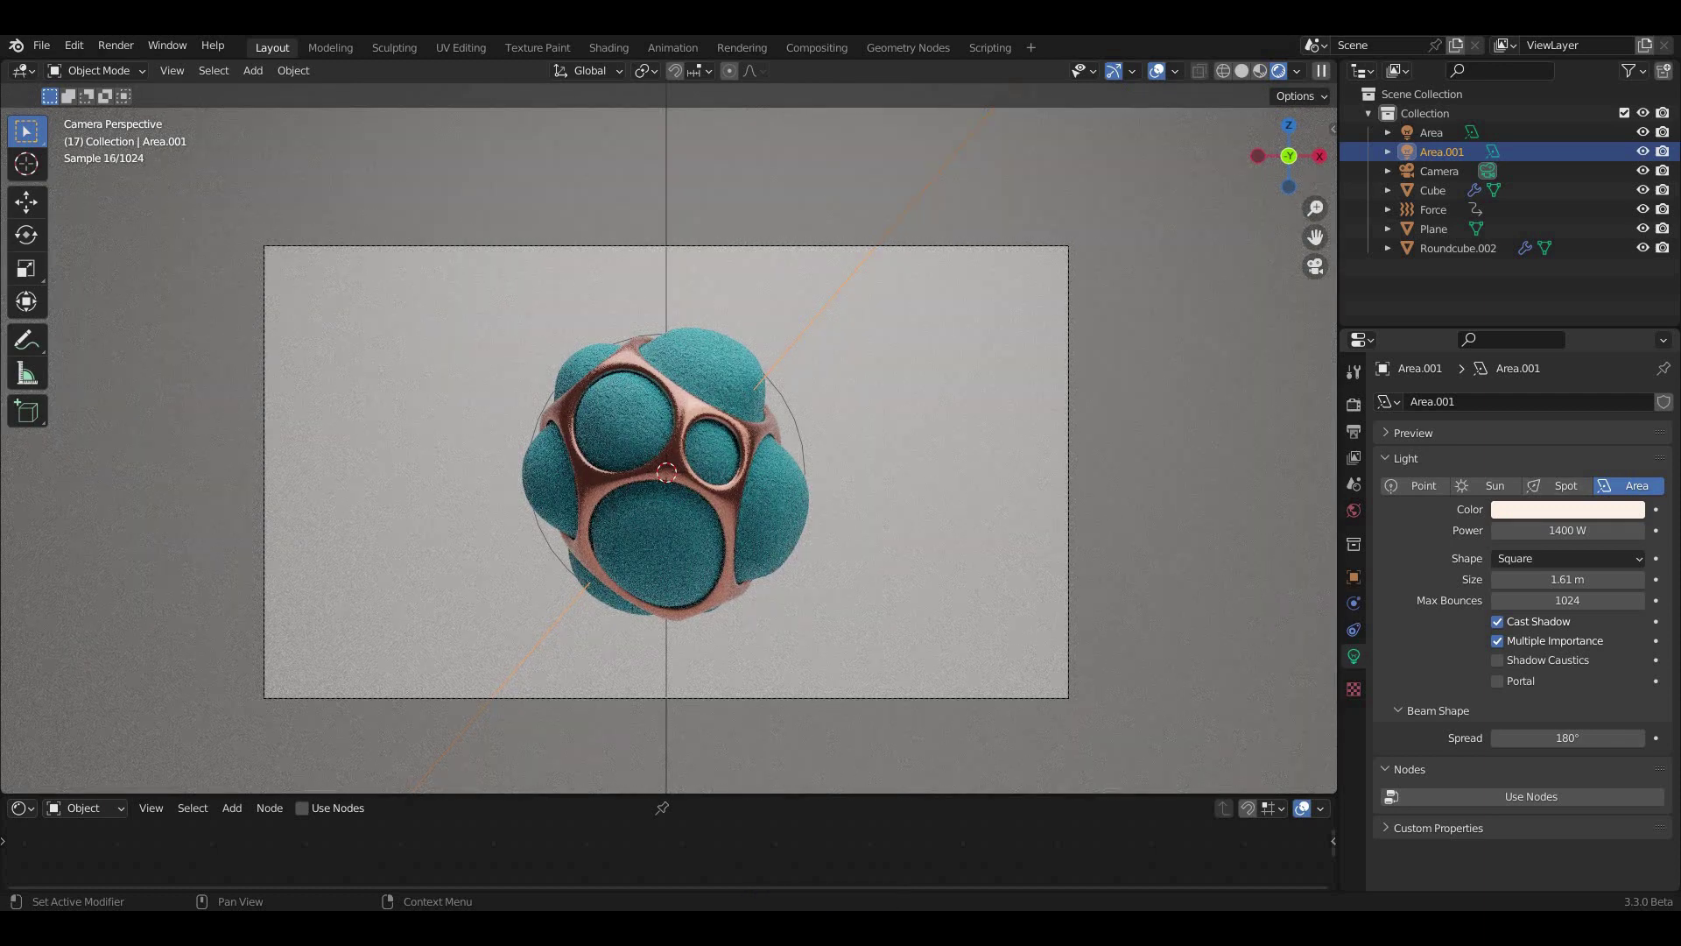
left_click(1567, 529)
type("2")
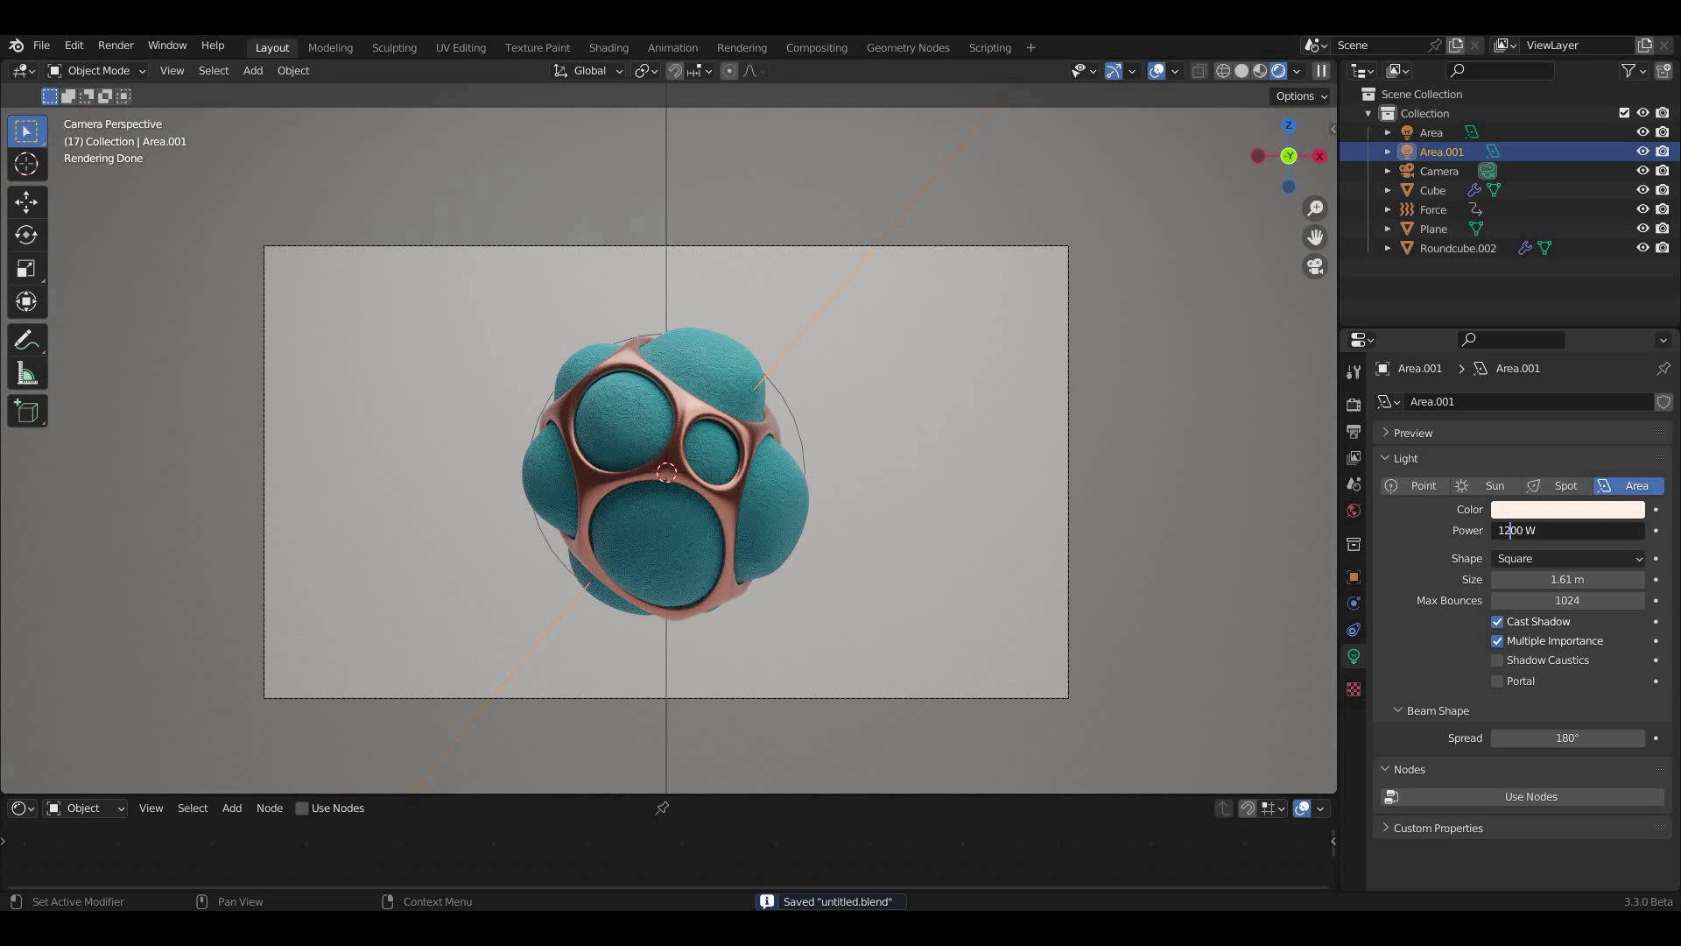
key("Return")
left_click(1353, 404)
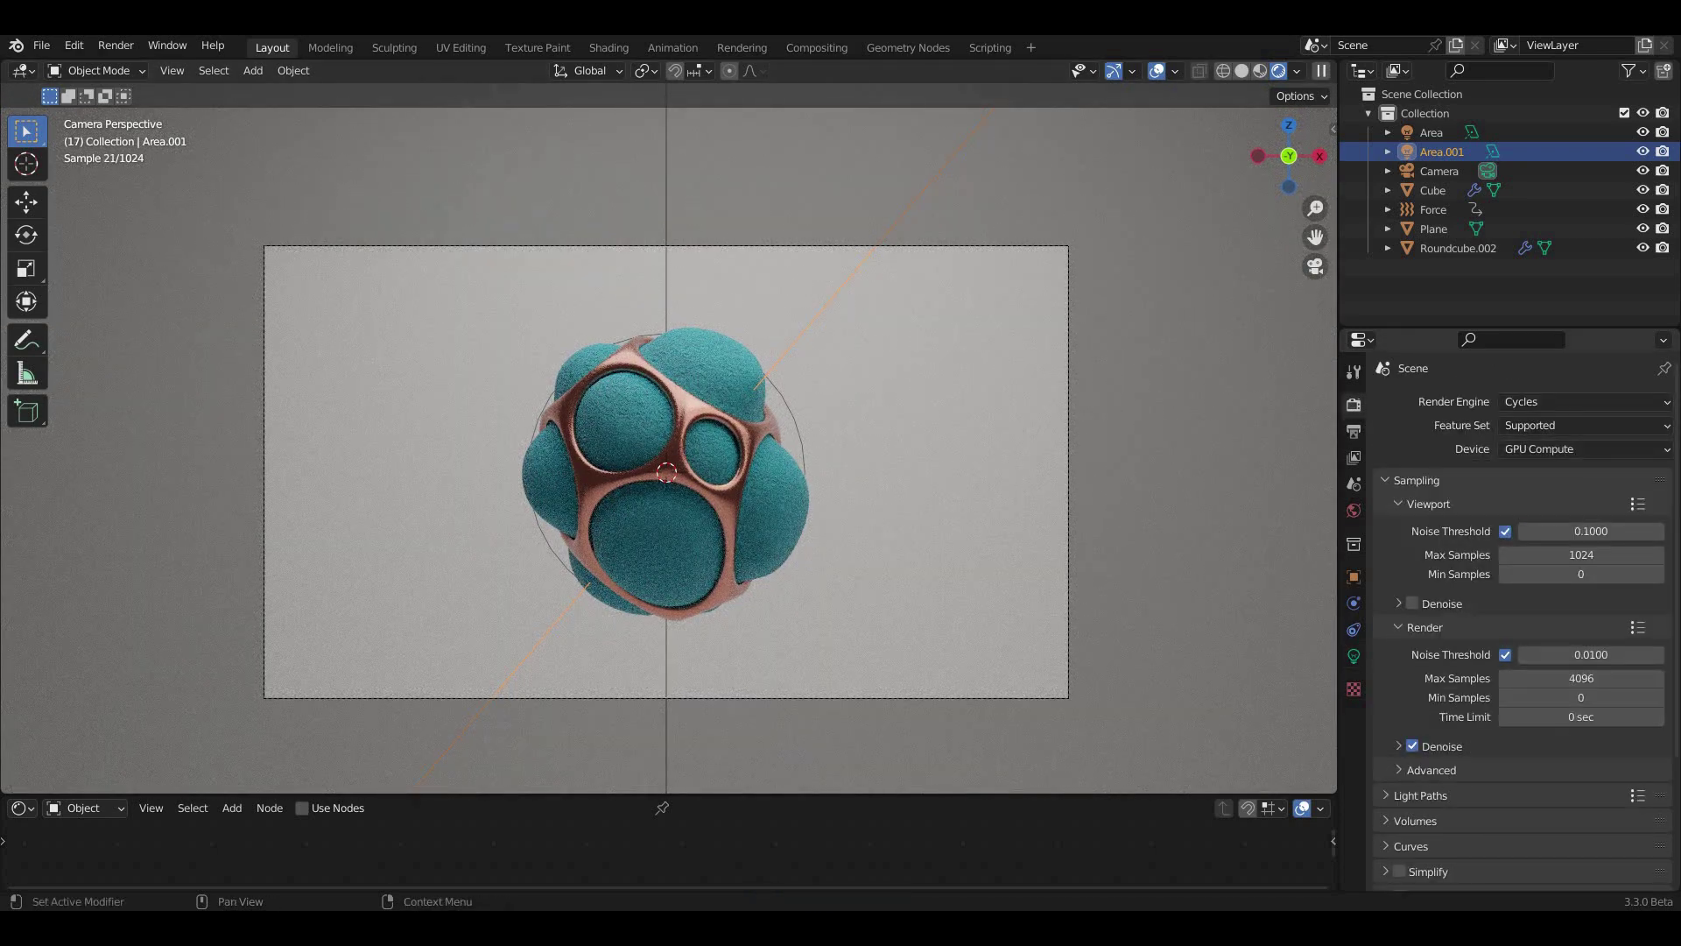
- Cap the final render at 100 maximum samples
left_click(1582, 678)
type("100")
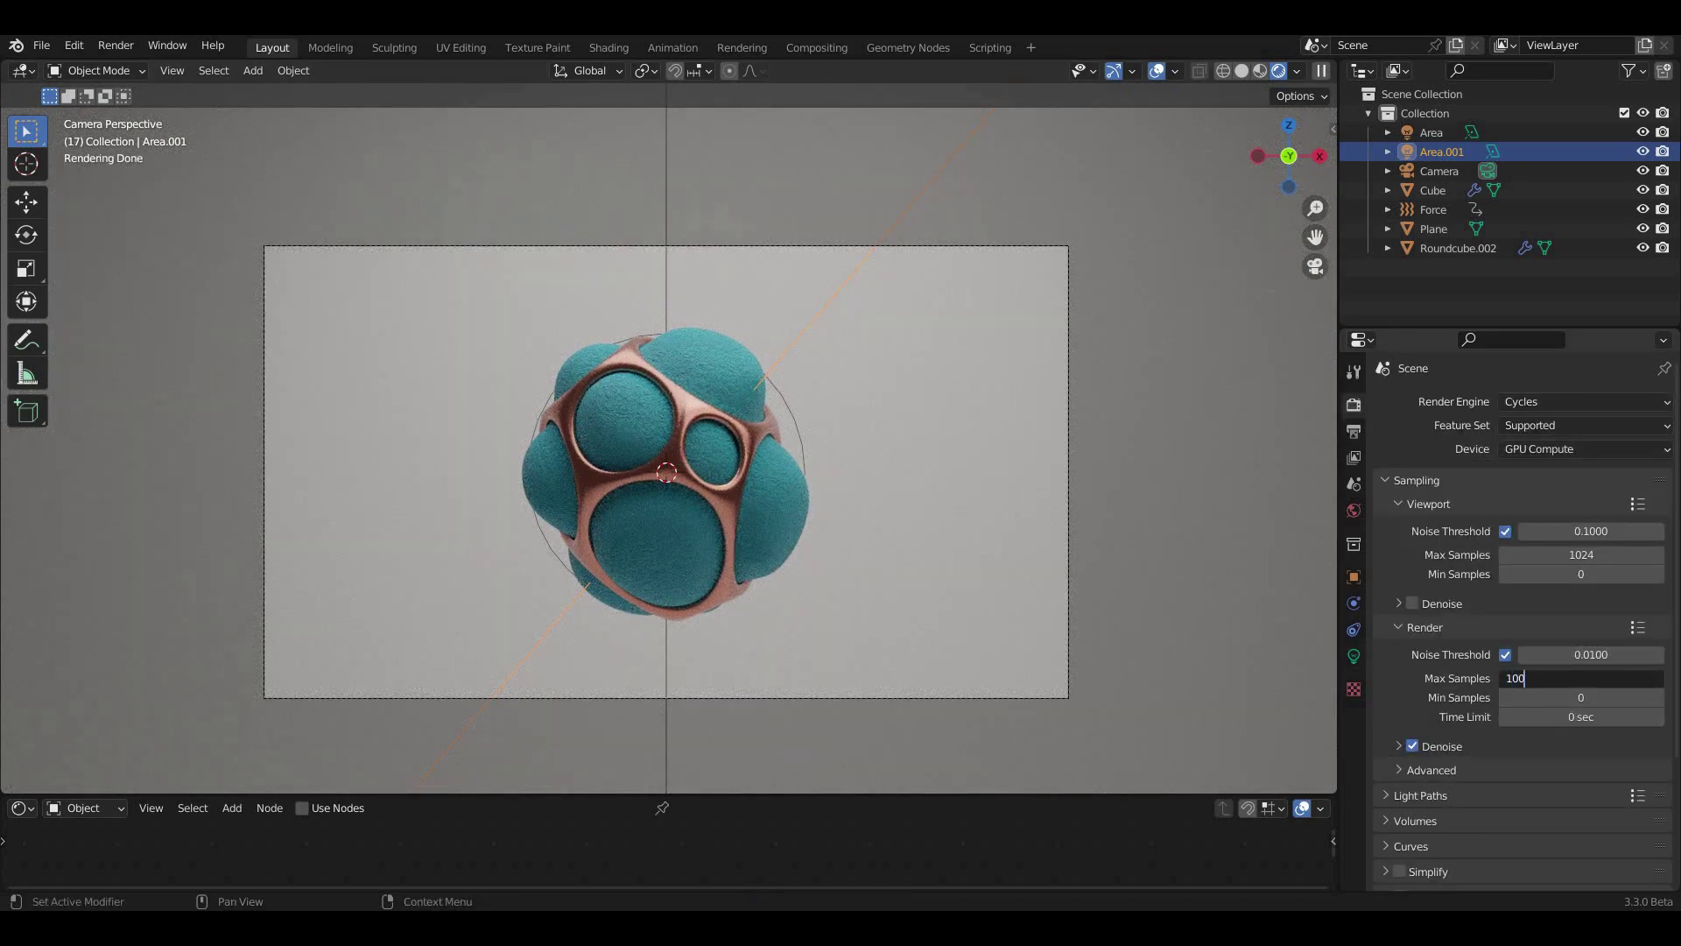
key("Return")
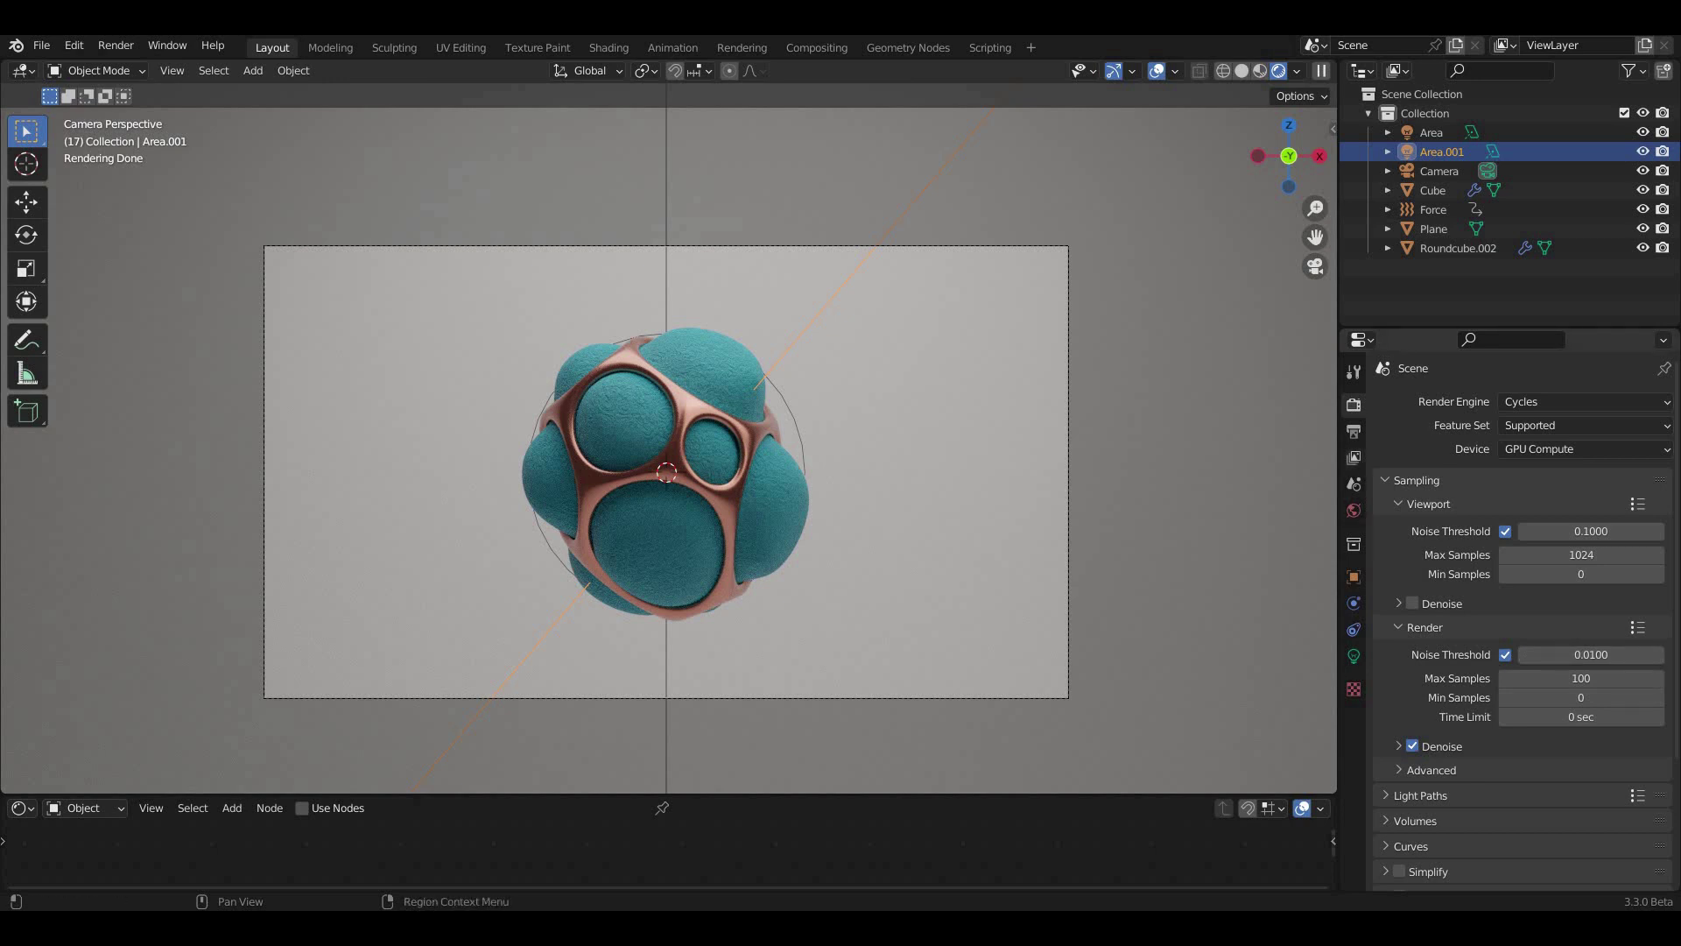
left_click(1353, 457)
scroll(1519, 612, "down", 5)
- Set the output file format to AVI Raw and switch to the Compositing workspace
left_click(1353, 430)
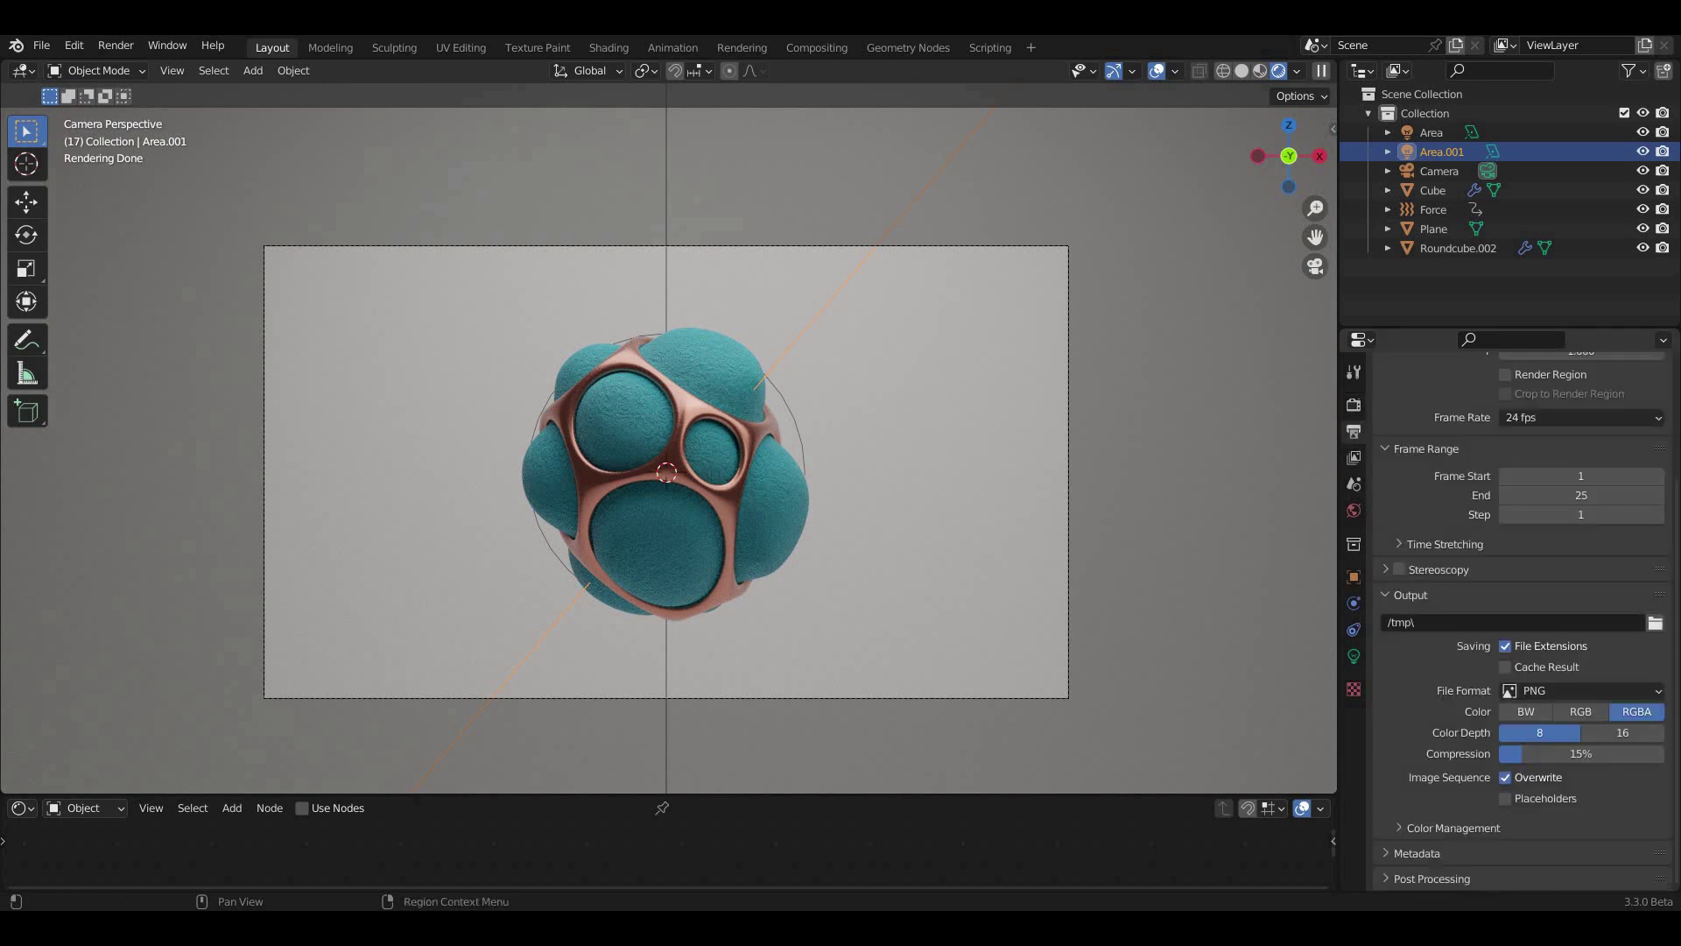
left_click(1540, 689)
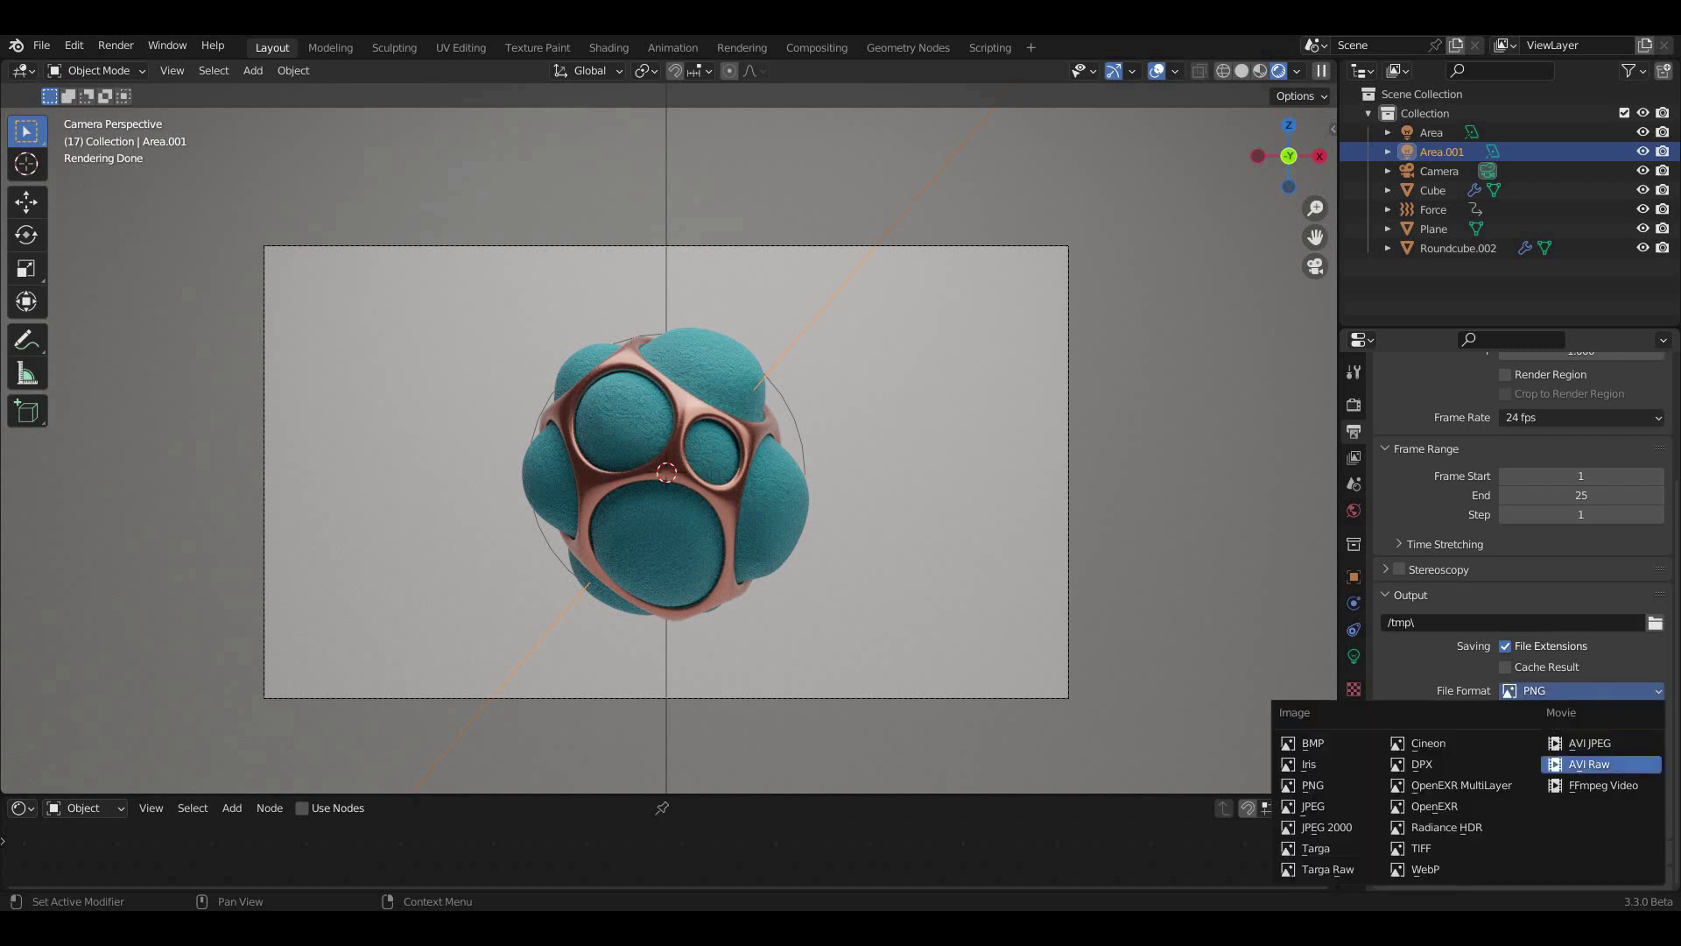
left_click(1589, 764)
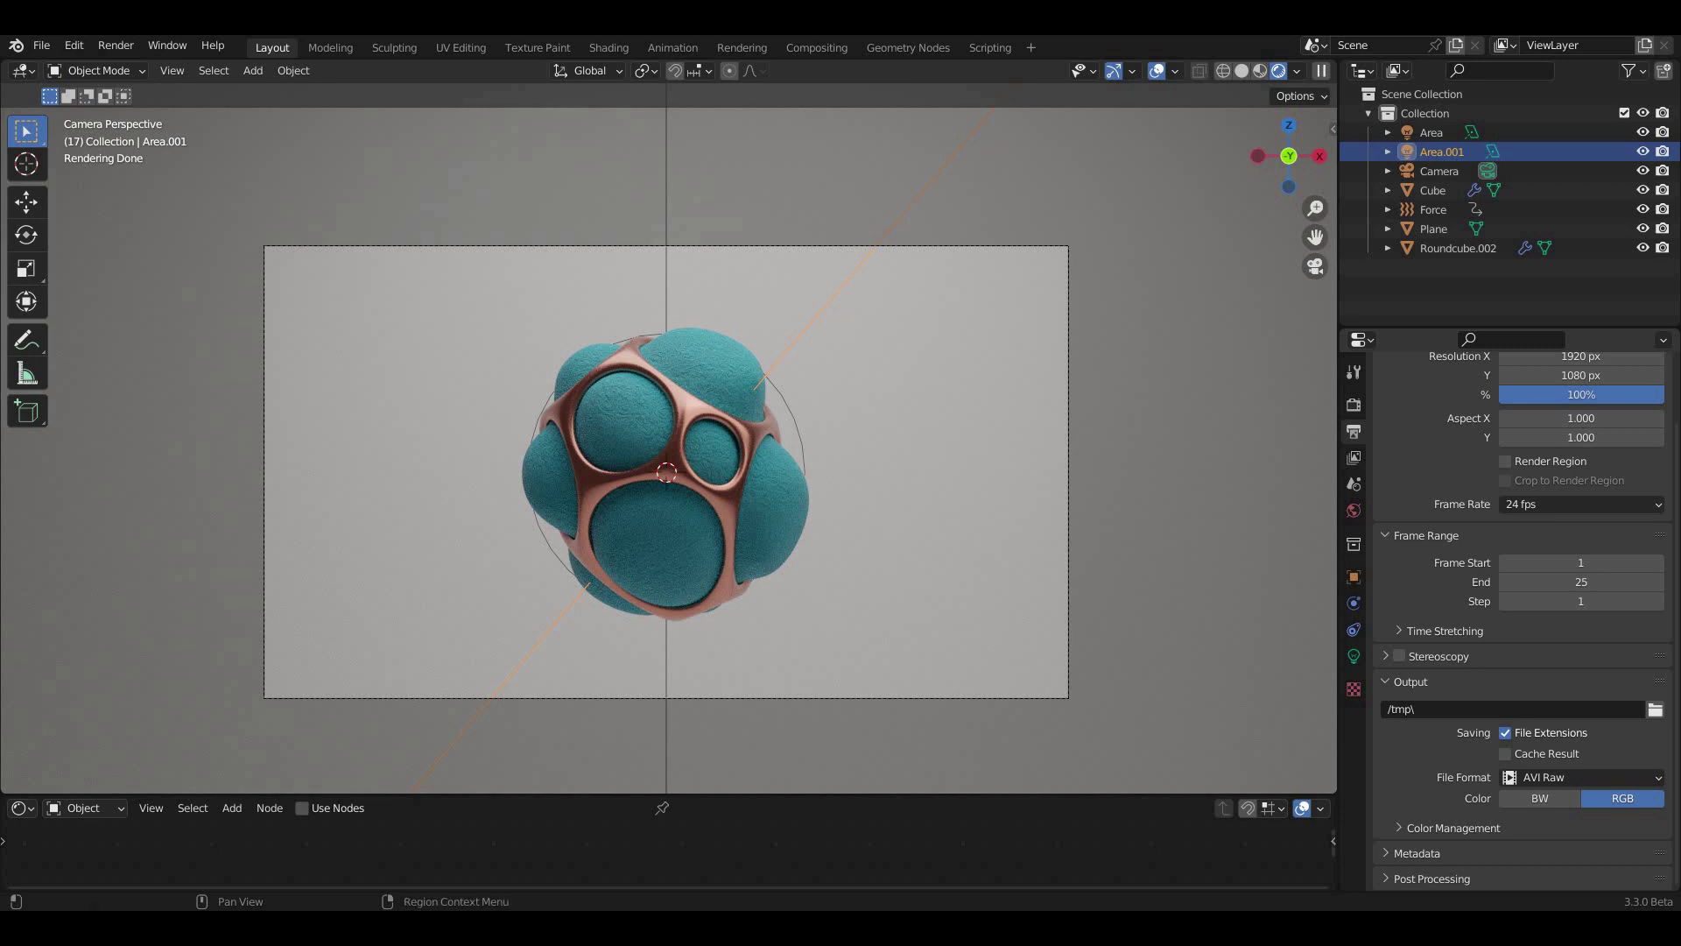
left_click(1353, 403)
left_click(1353, 457)
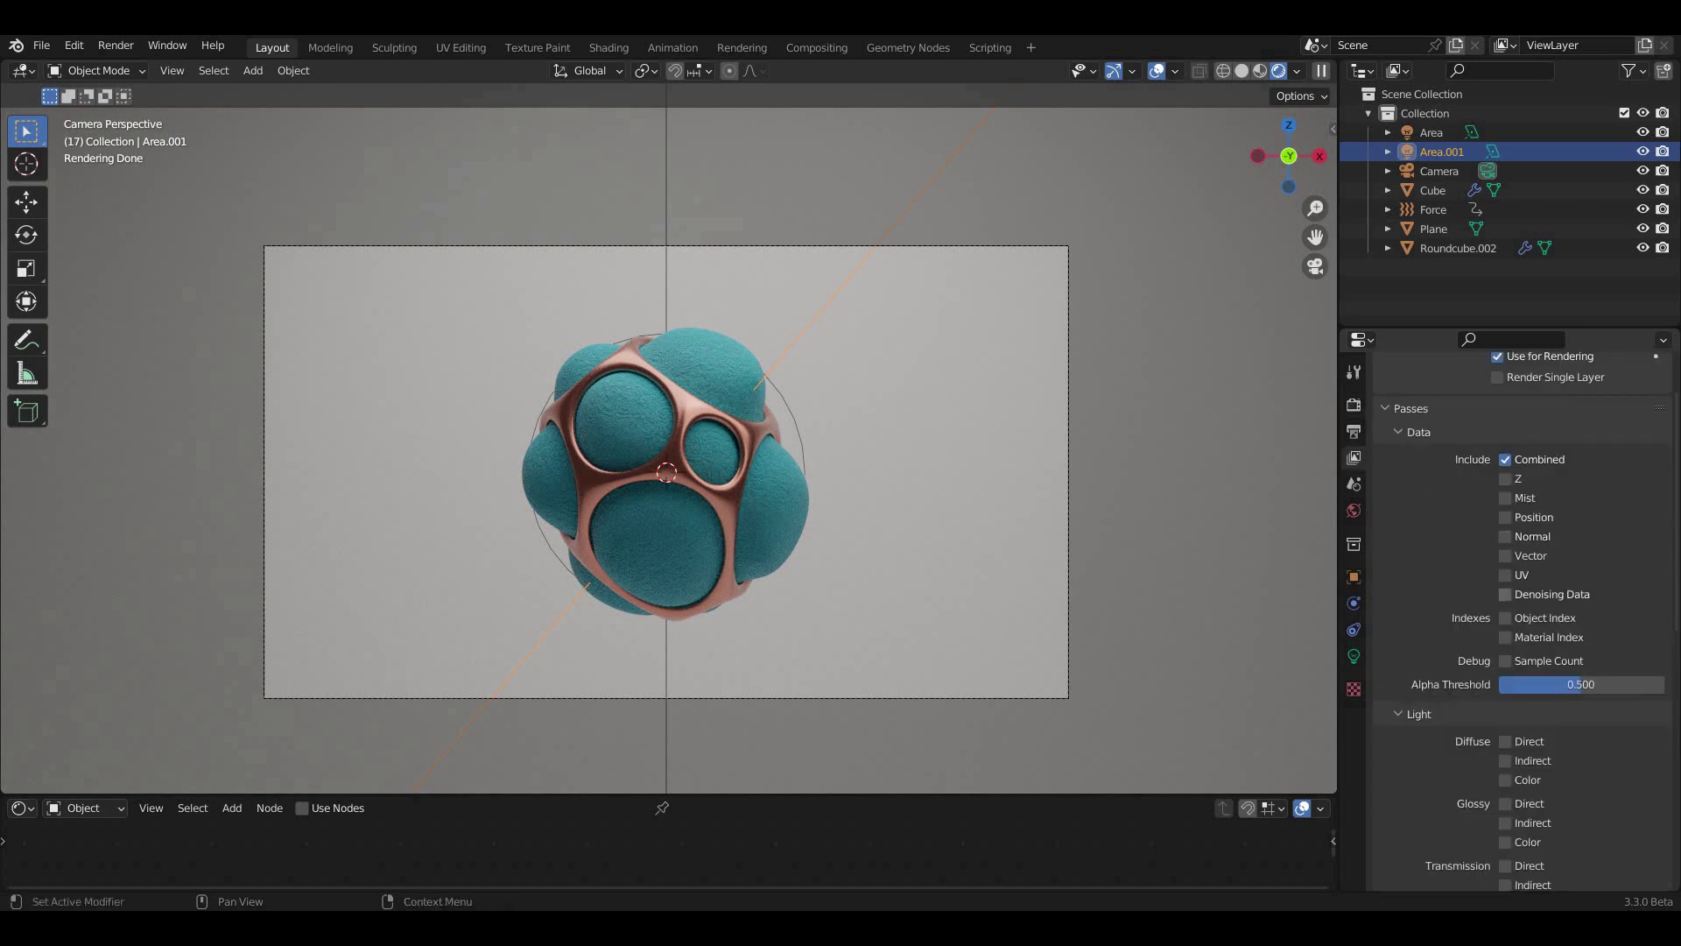
key("ctrl+Page_Up")
key("ctrl+Page_Up")
key("ctrl+Page_Up")
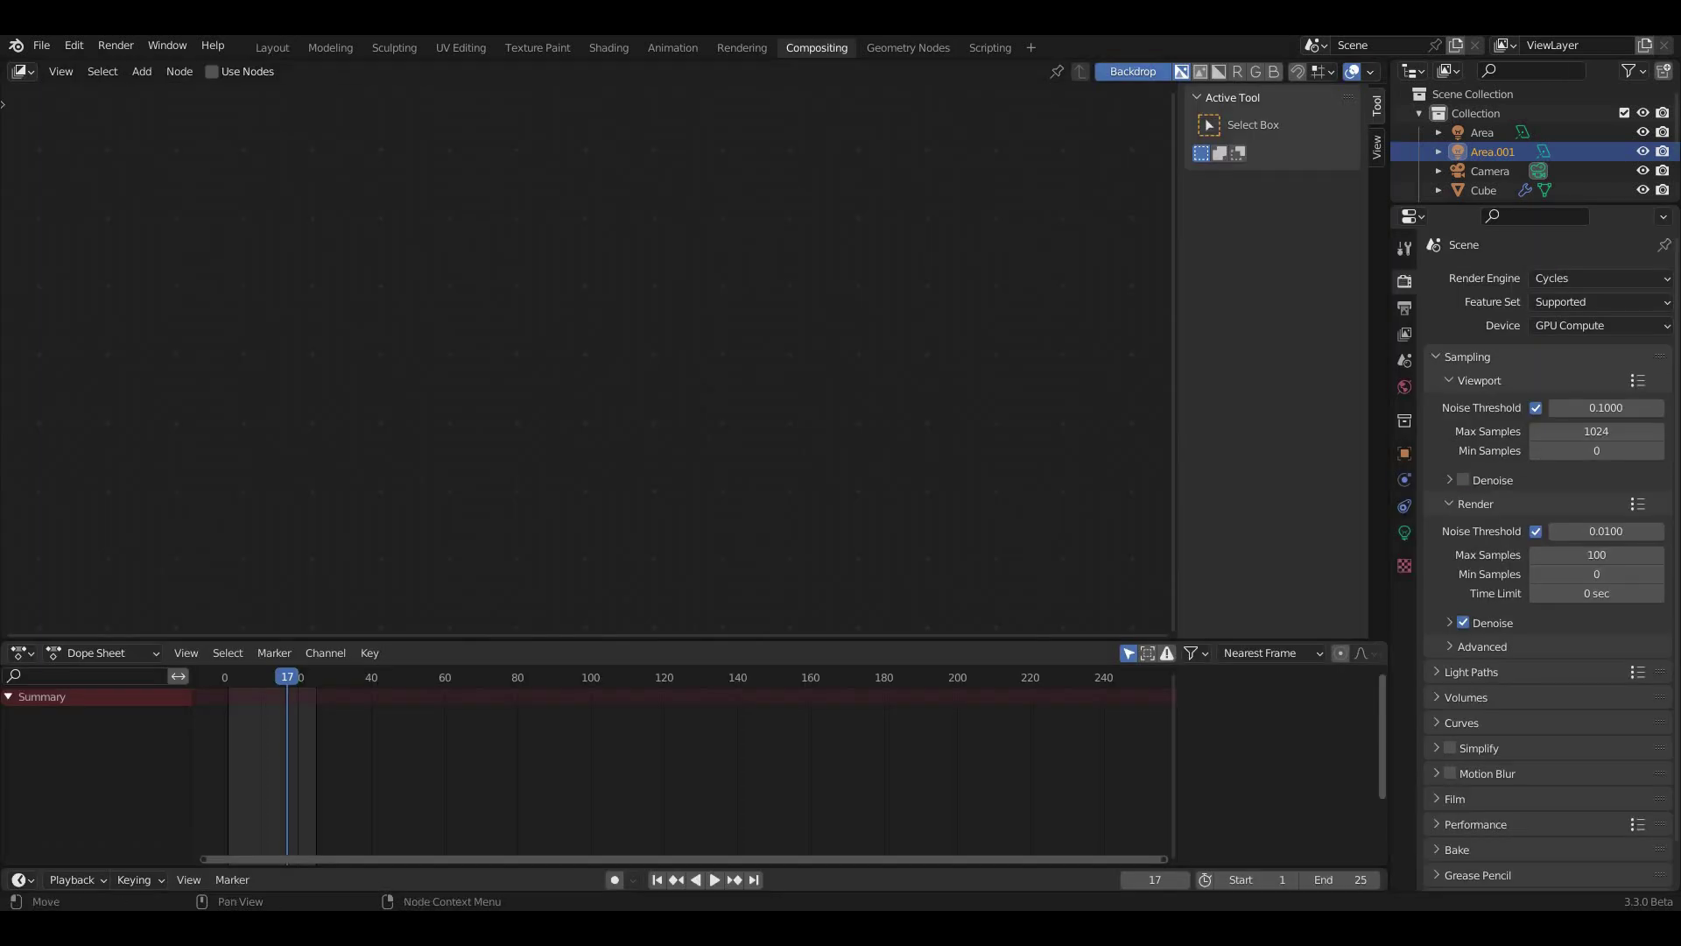
- Enable compositing nodes and insert a Denoise node between Render Layers and Composite
left_click(211, 71)
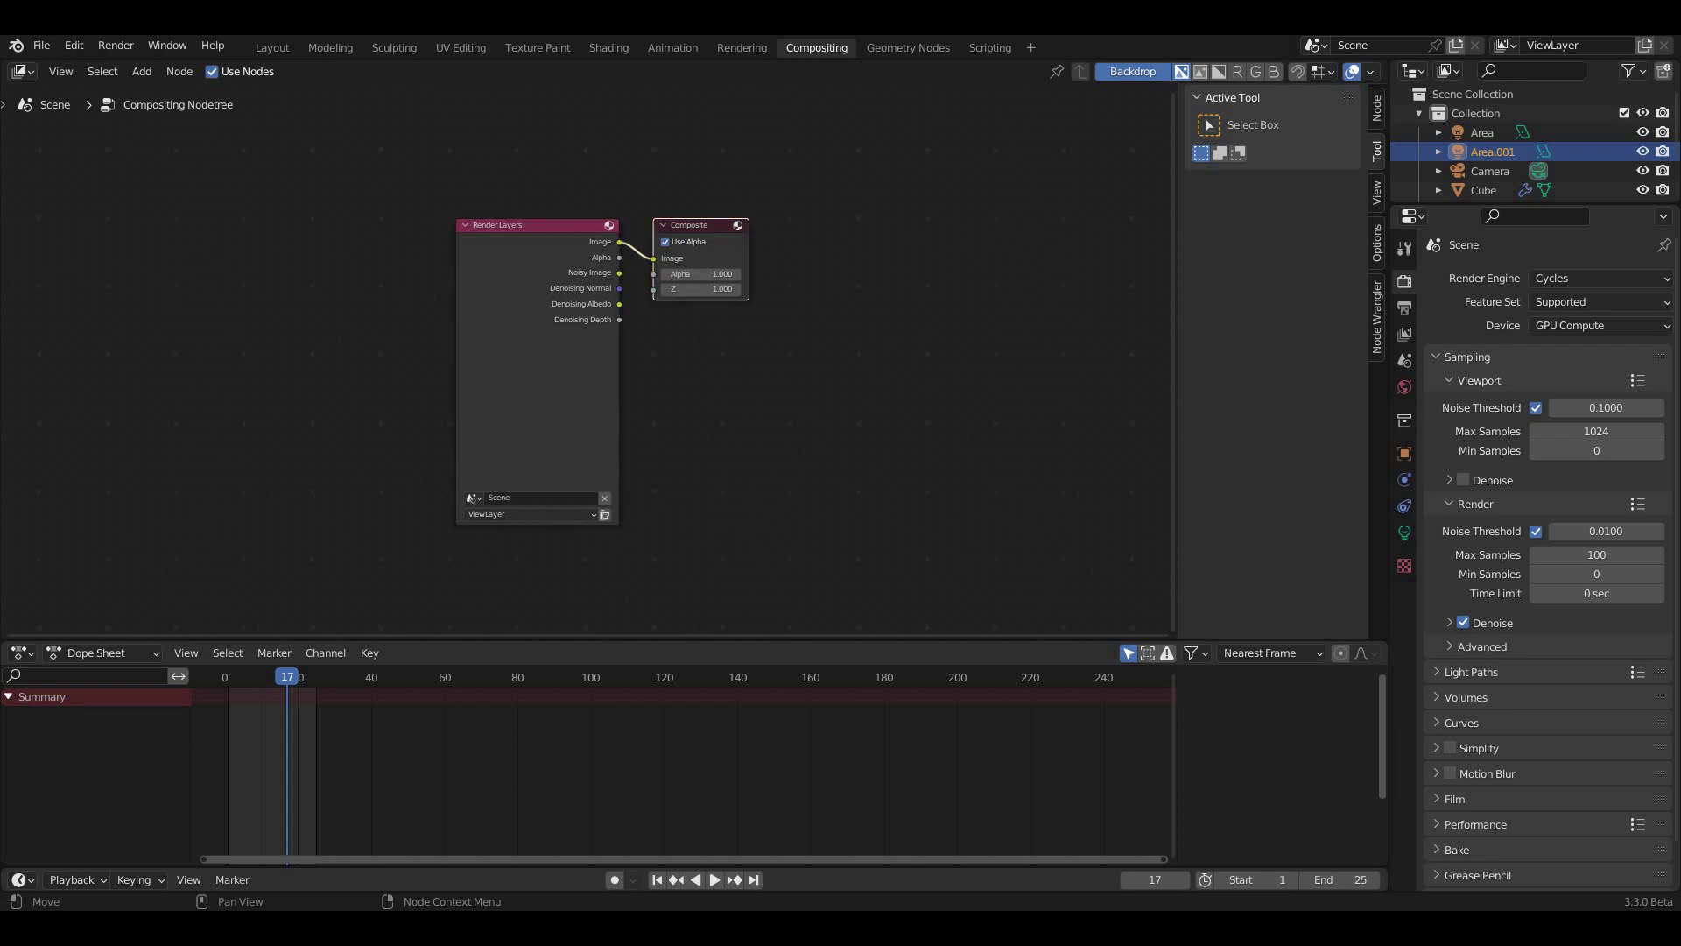
left_click_drag(692, 225, 854, 251)
scroll(665, 249, "up", 2)
key("shift+a")
type("denoise")
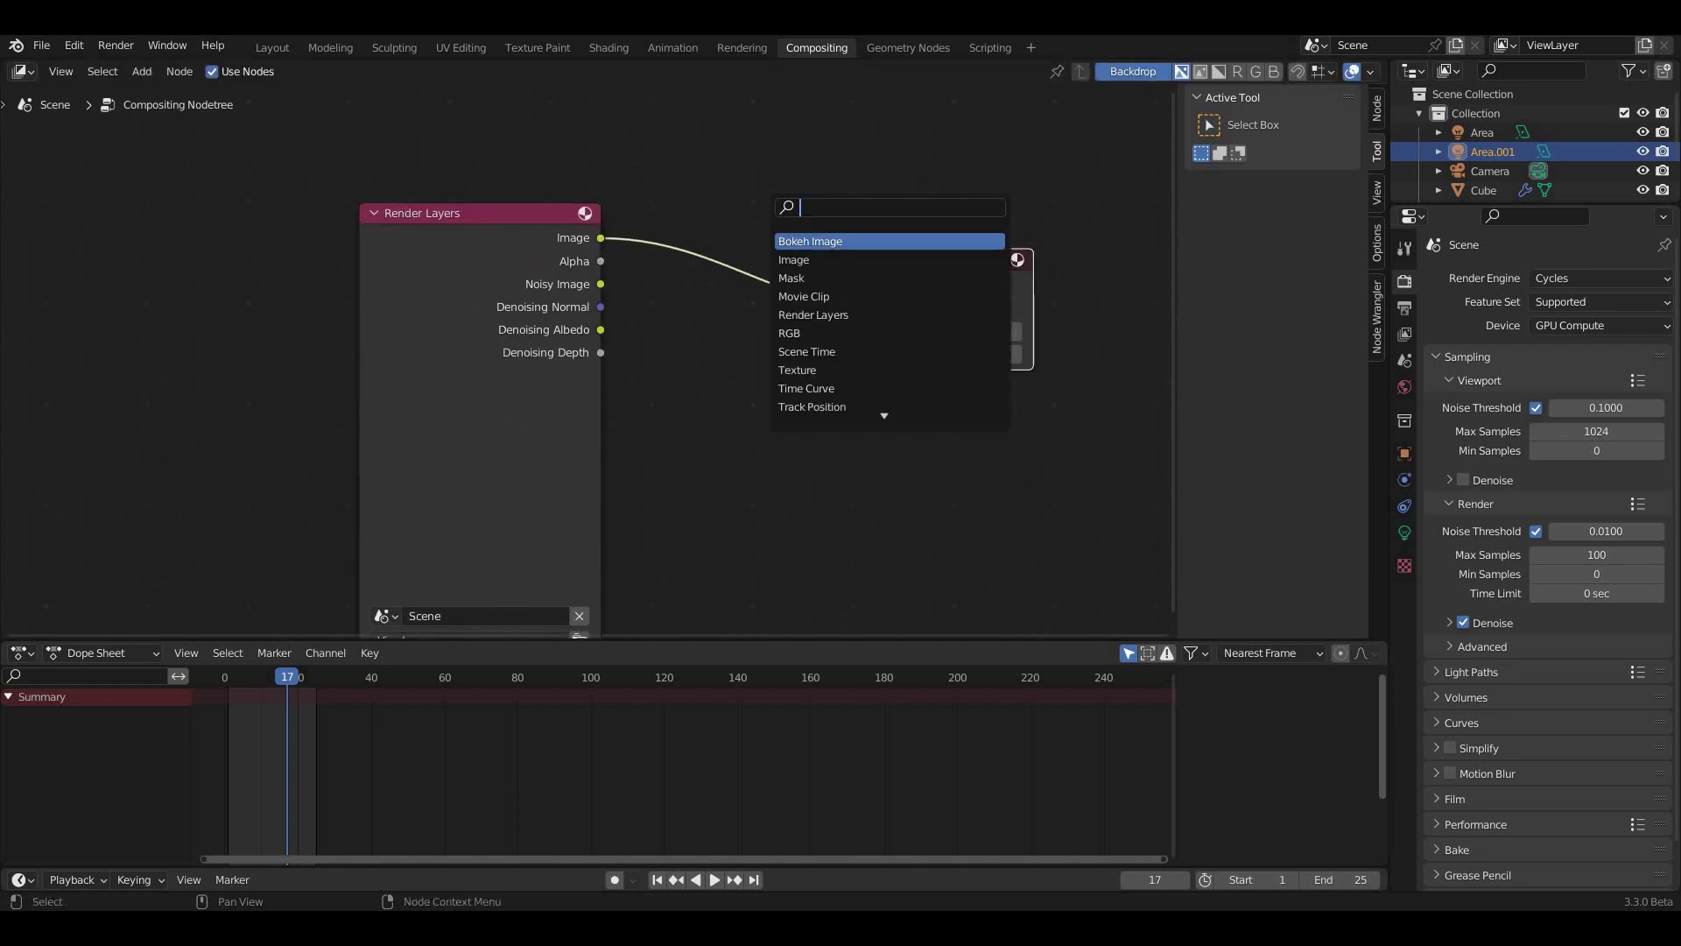
key("Return")
left_click(761, 332)
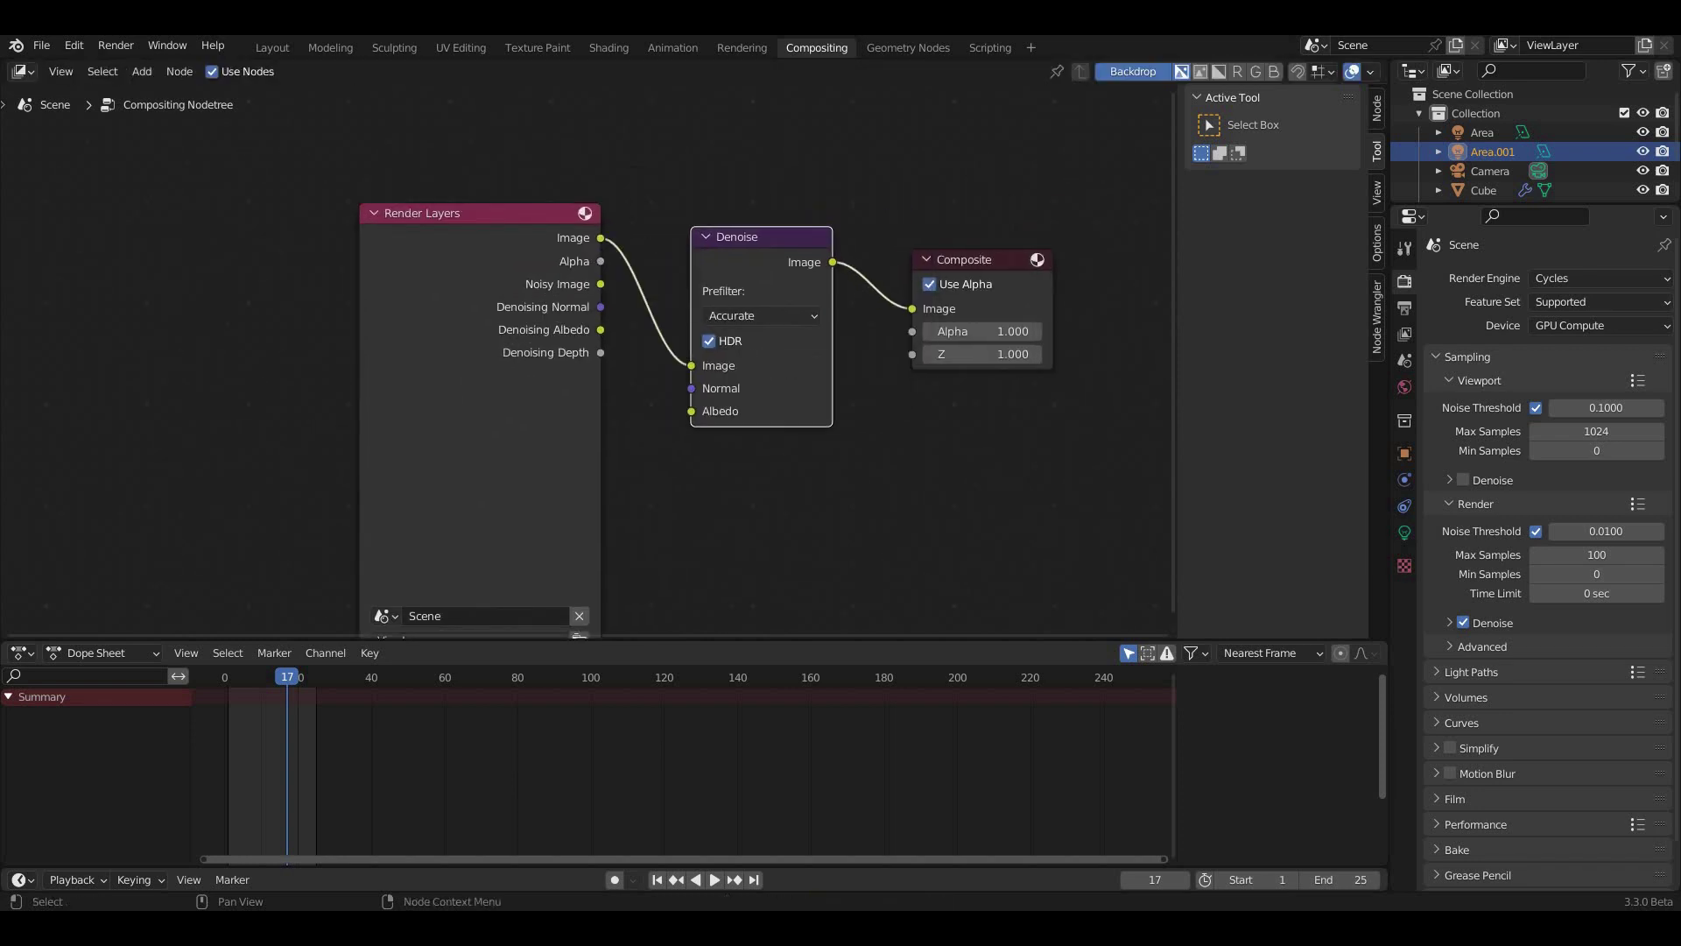
- Wire Noisy Image, Denoising Normal and Denoising Albedo into the Denoise node, then return to Layout
left_click_drag(601, 284, 691, 365)
left_click_drag(601, 307, 692, 388)
left_click_drag(600, 329, 692, 410)
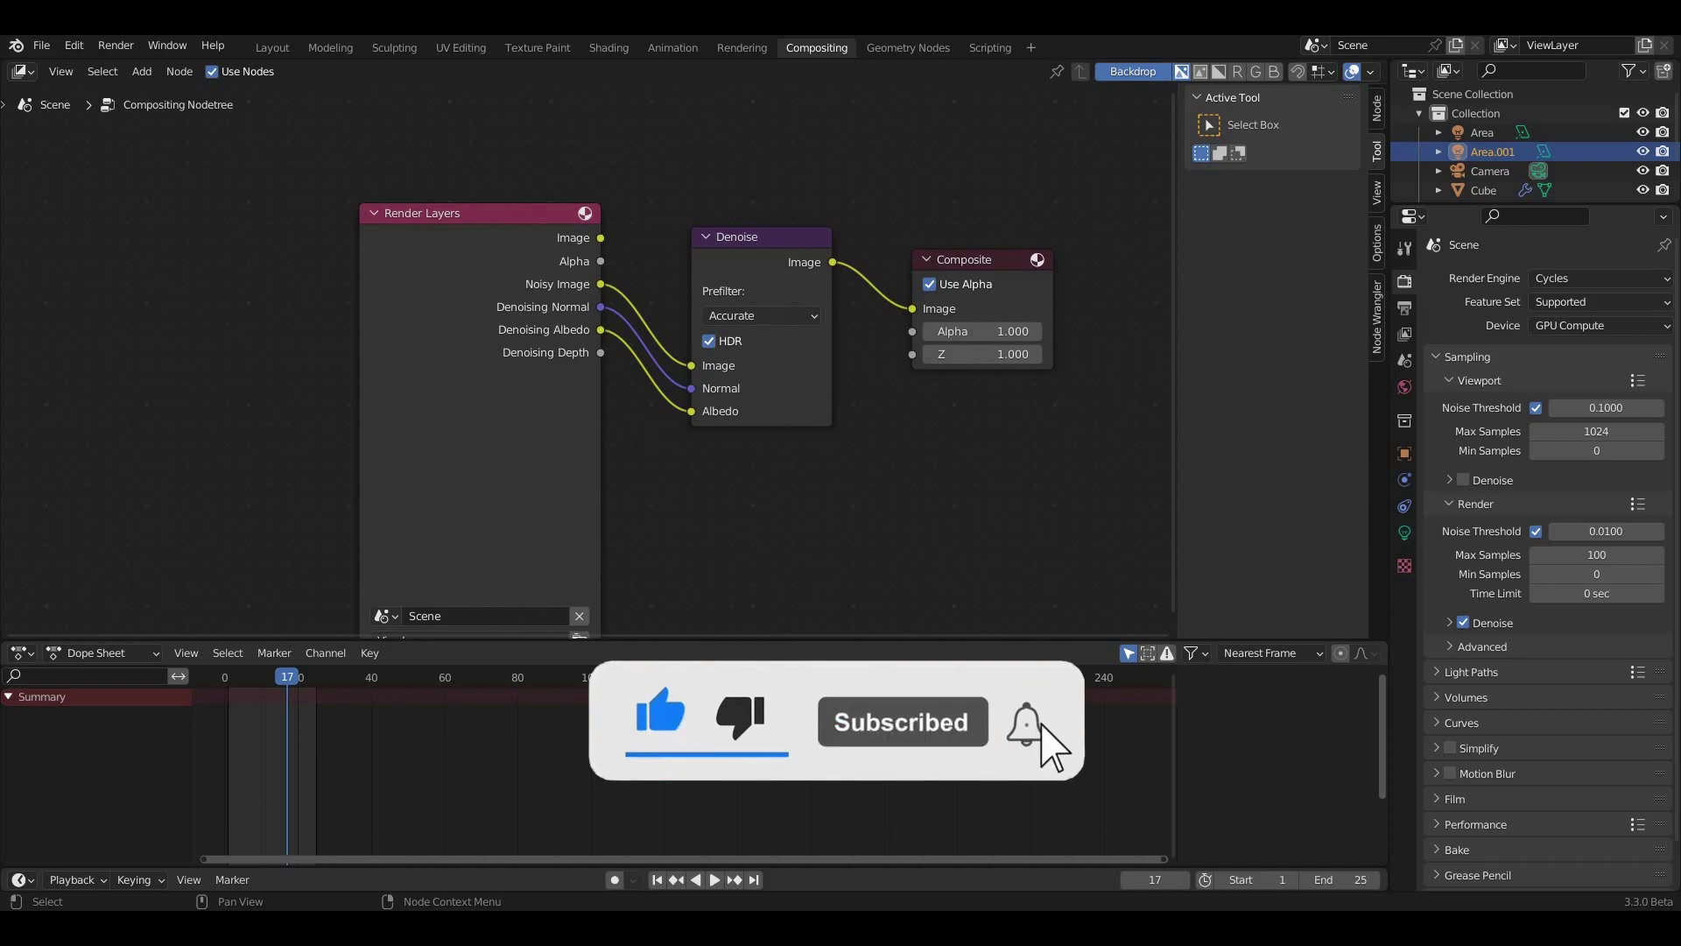
left_click(272, 47)
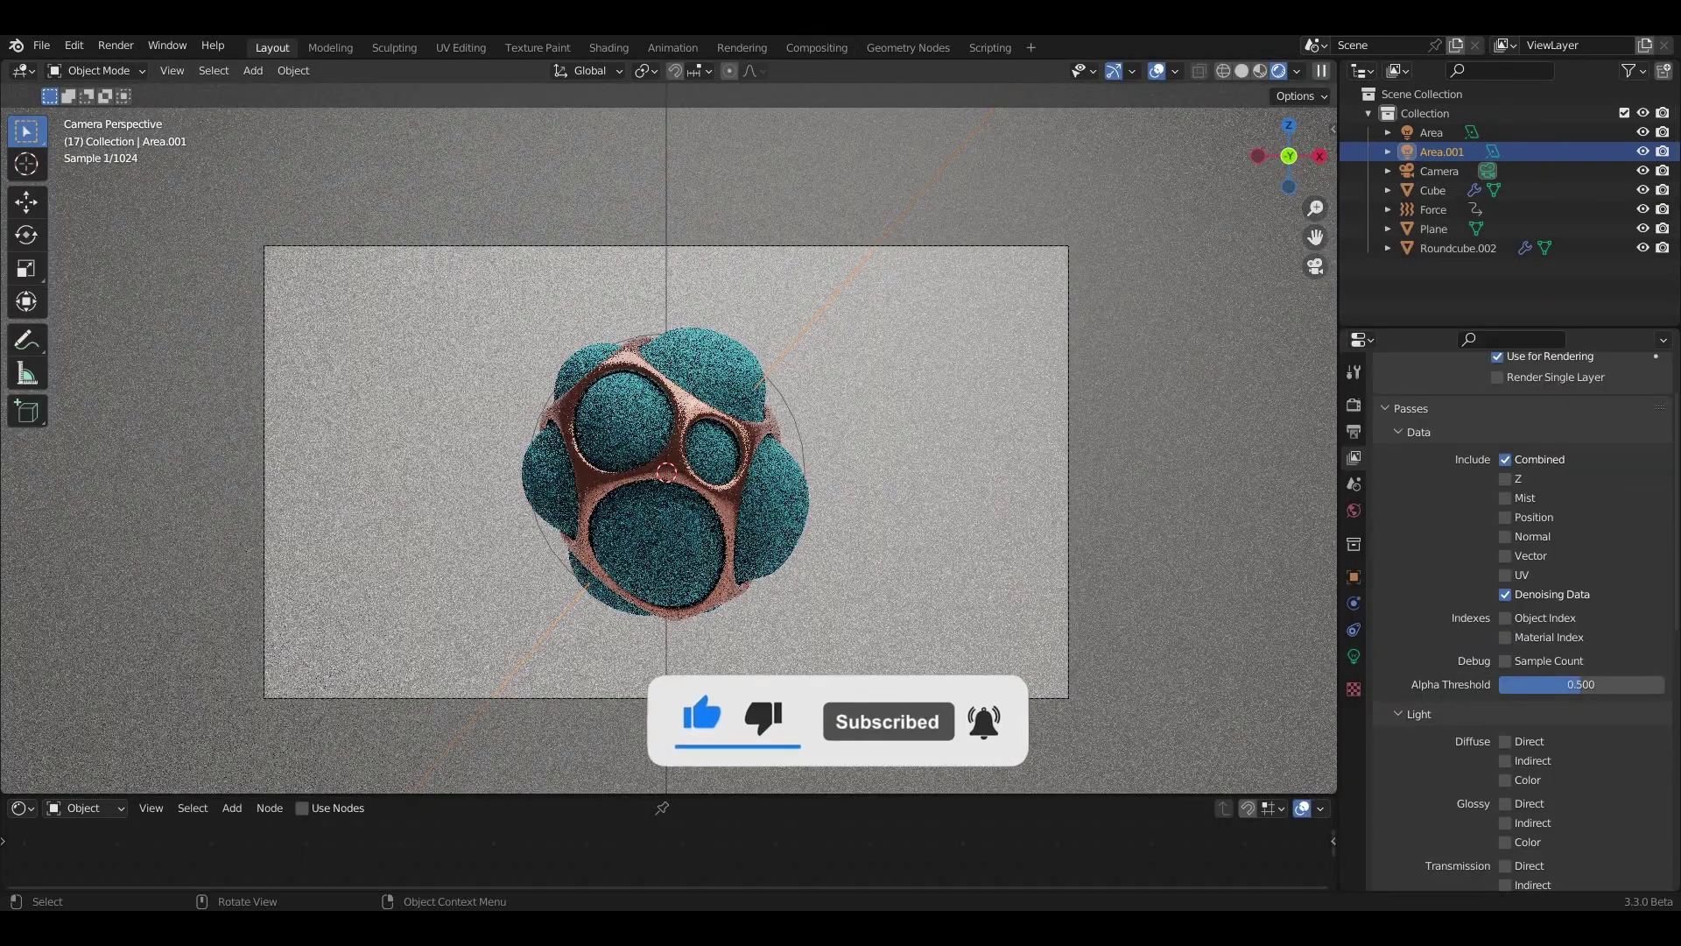
- Save the file and start Render Animation from the Render menu
key("ctrl+s")
scroll(668, 450, "up", 2)
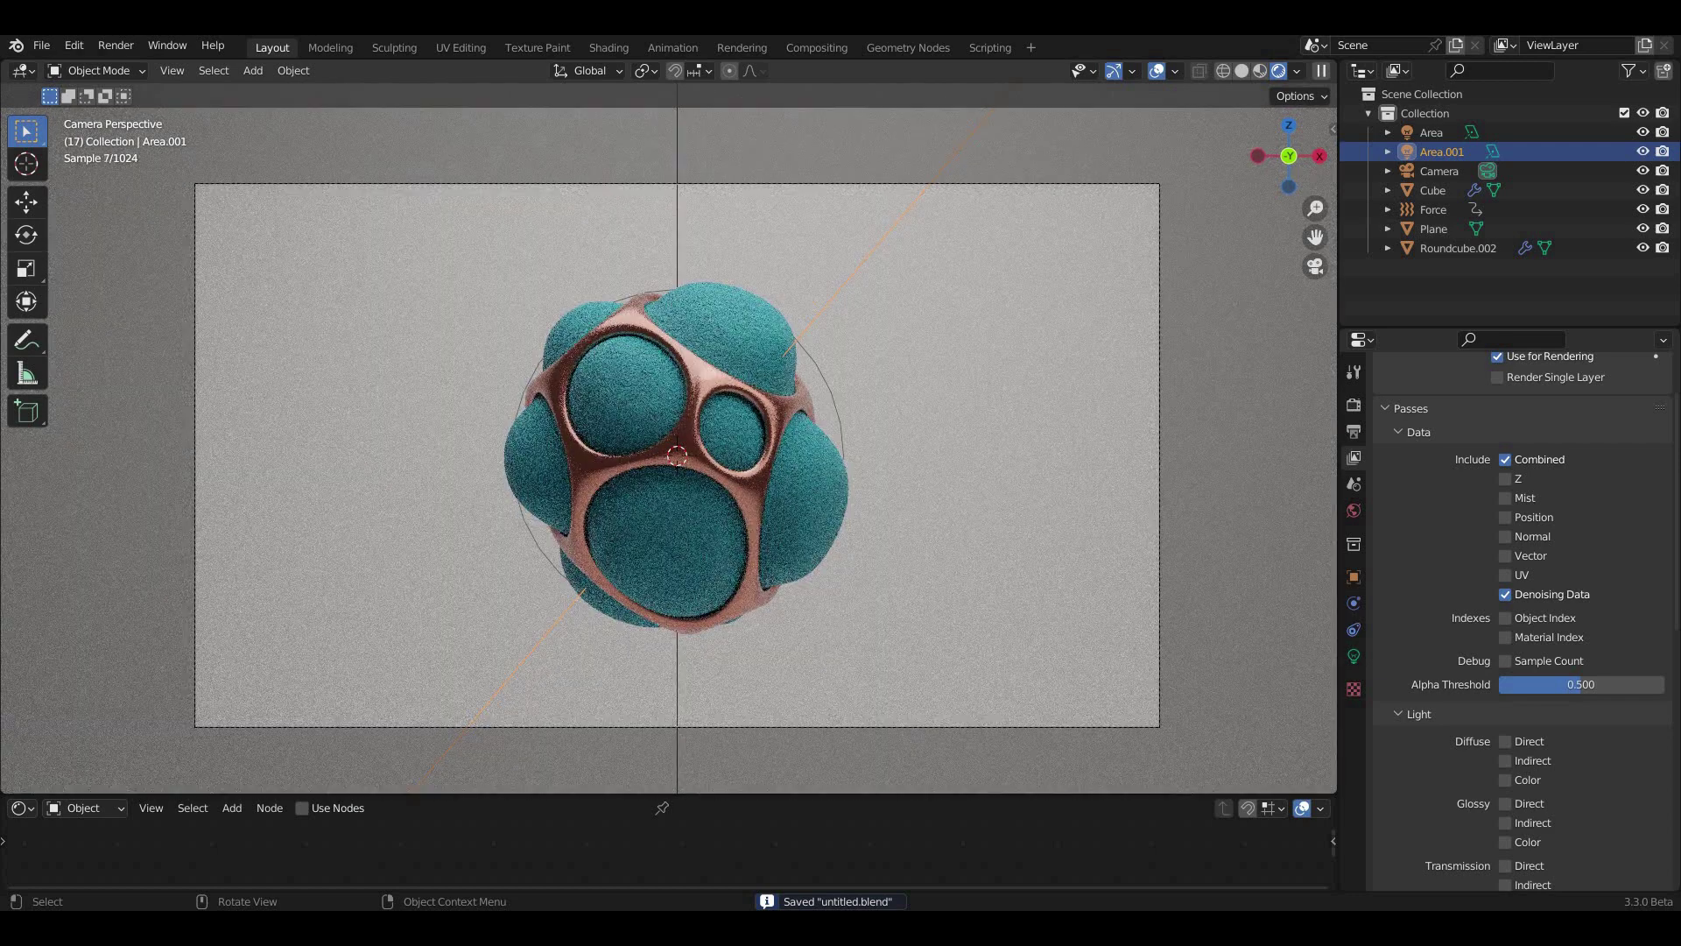
left_click(116, 48)
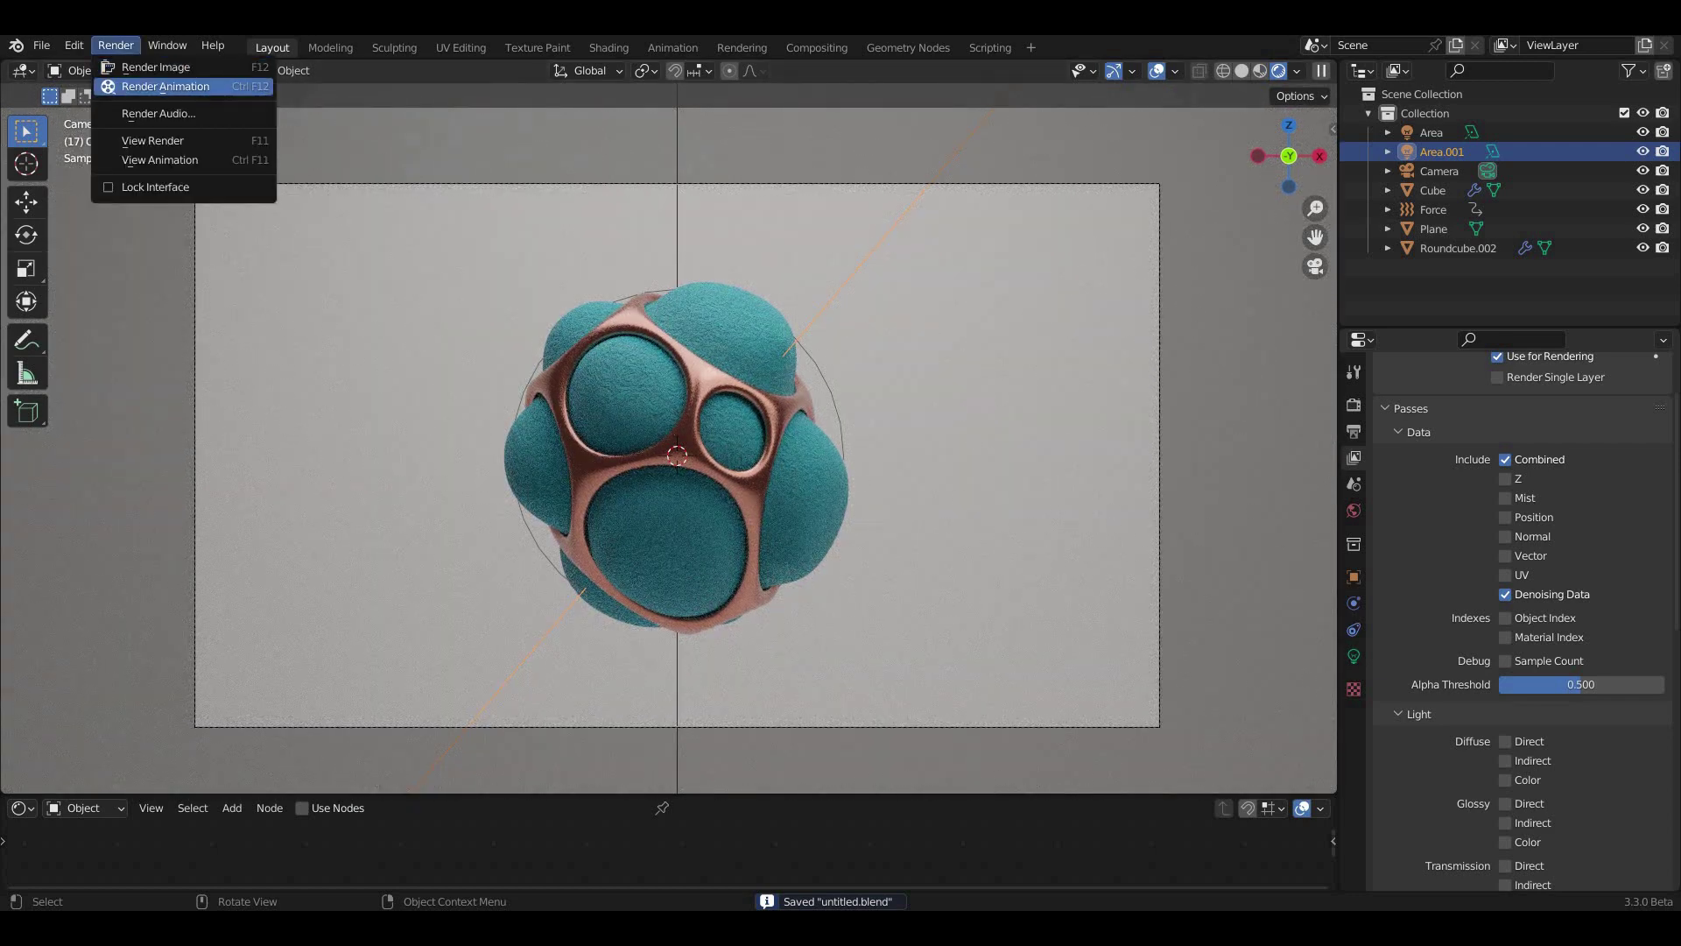
left_click(123, 85)
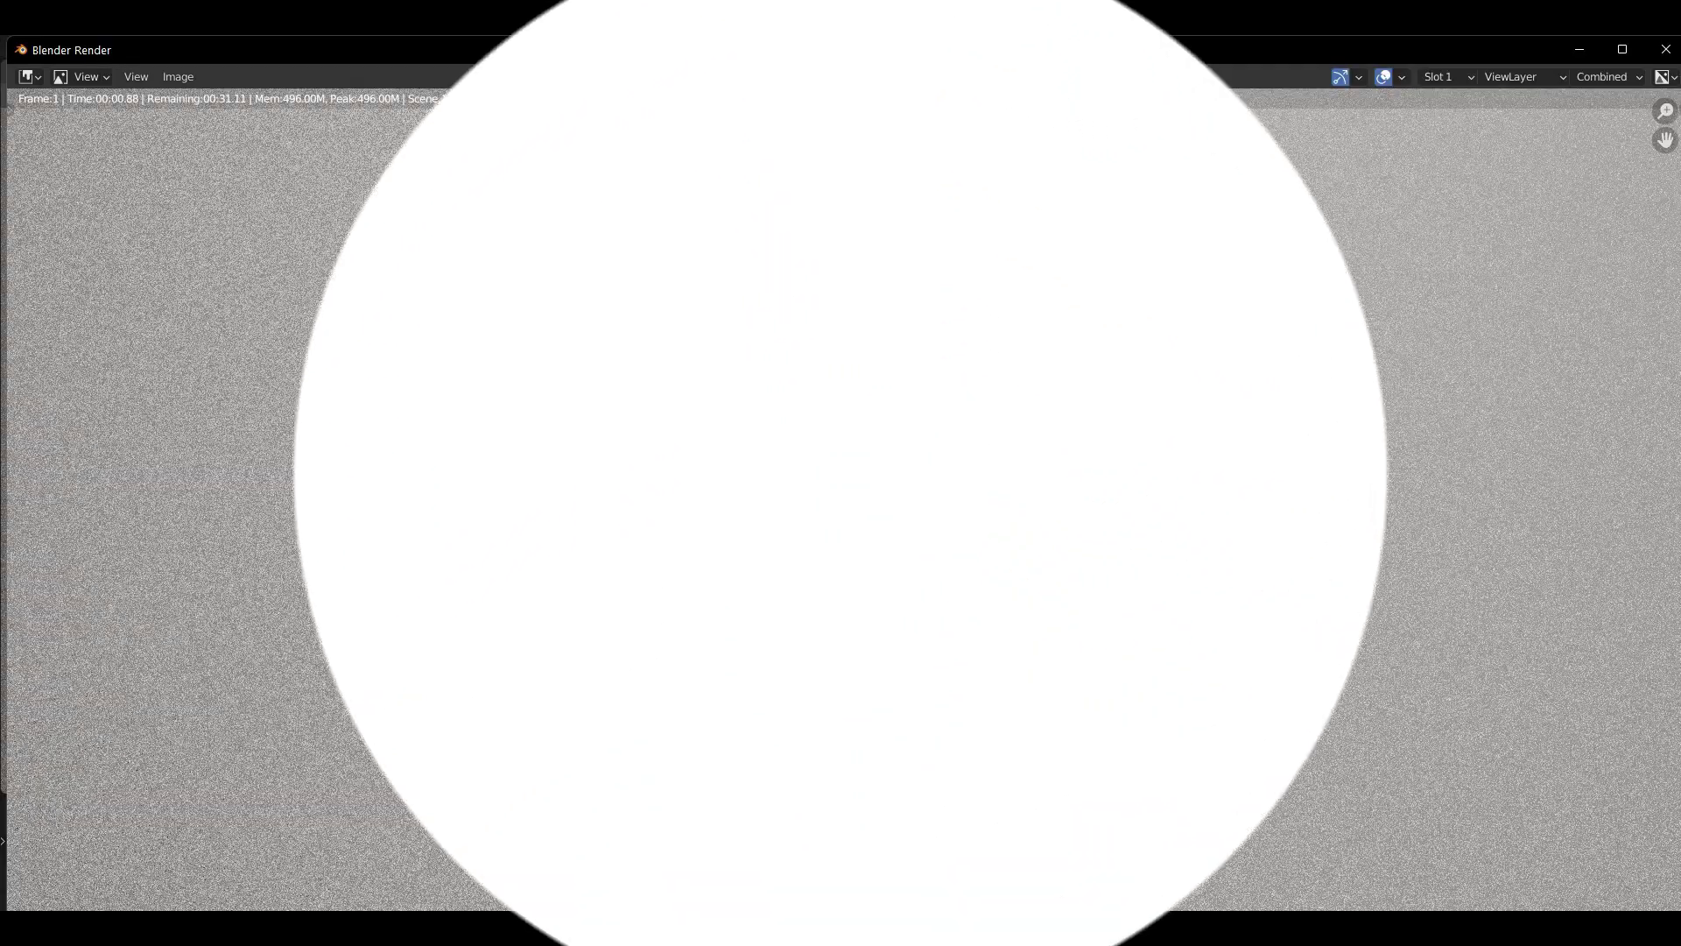